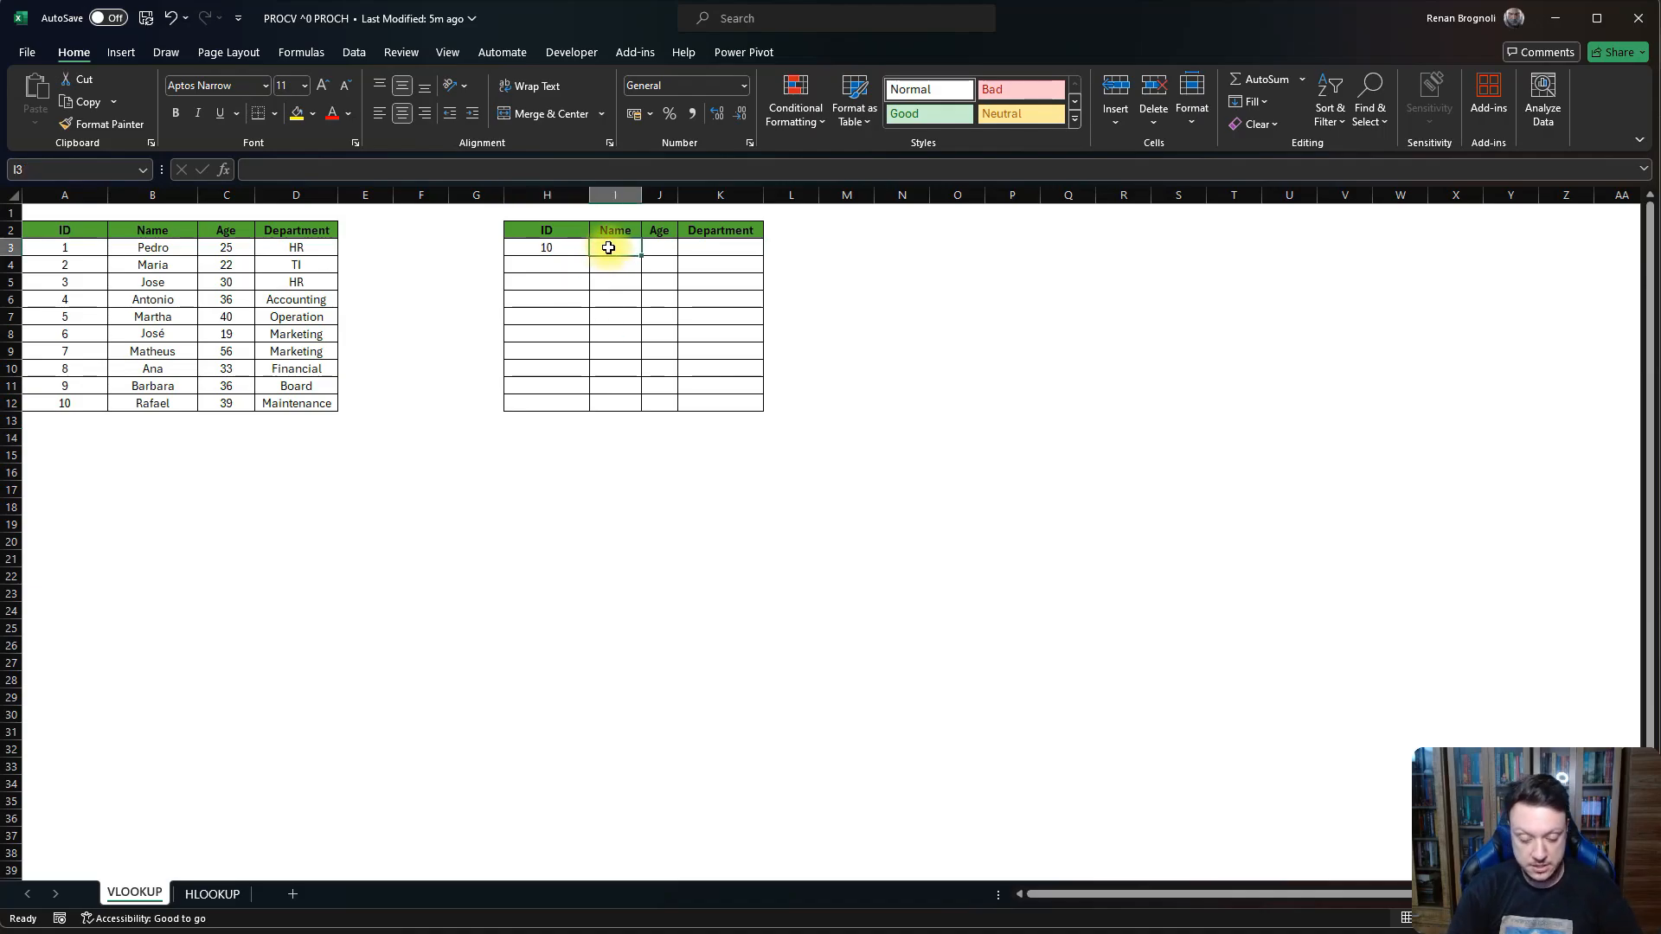
# Enter =VLOOKUP(H3;A2:D12;2;0) in I3 to fetch the name for the ID in H3.
pyautogui.write('=vl')
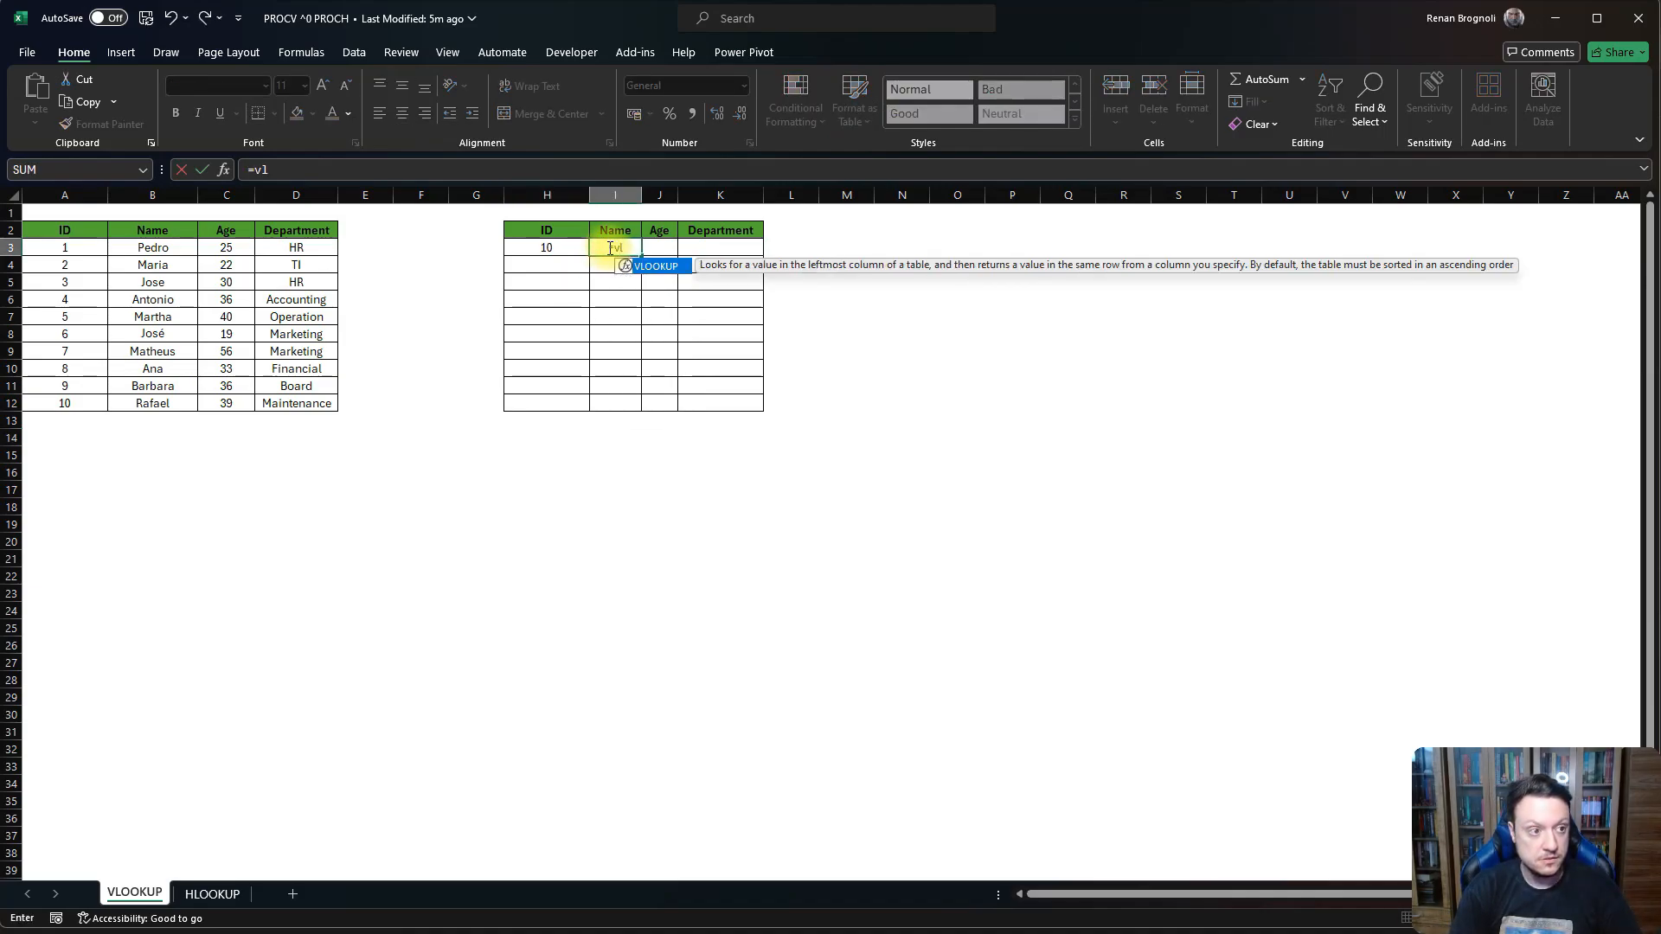
pyautogui.write('o')
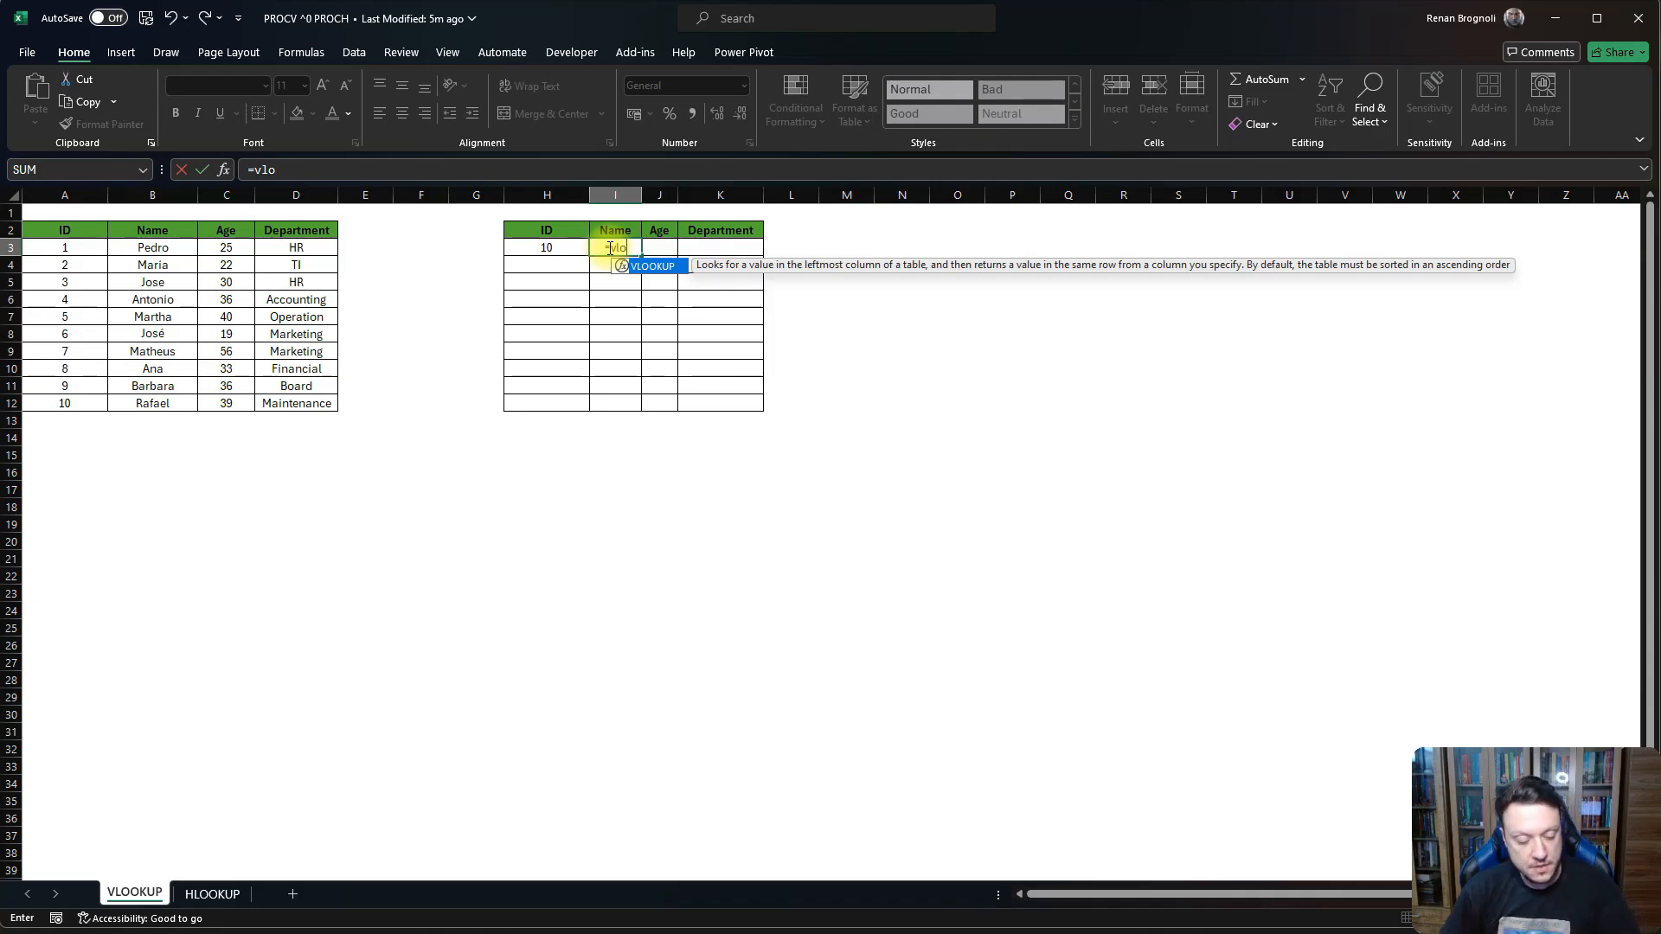
pyautogui.press('Tab')
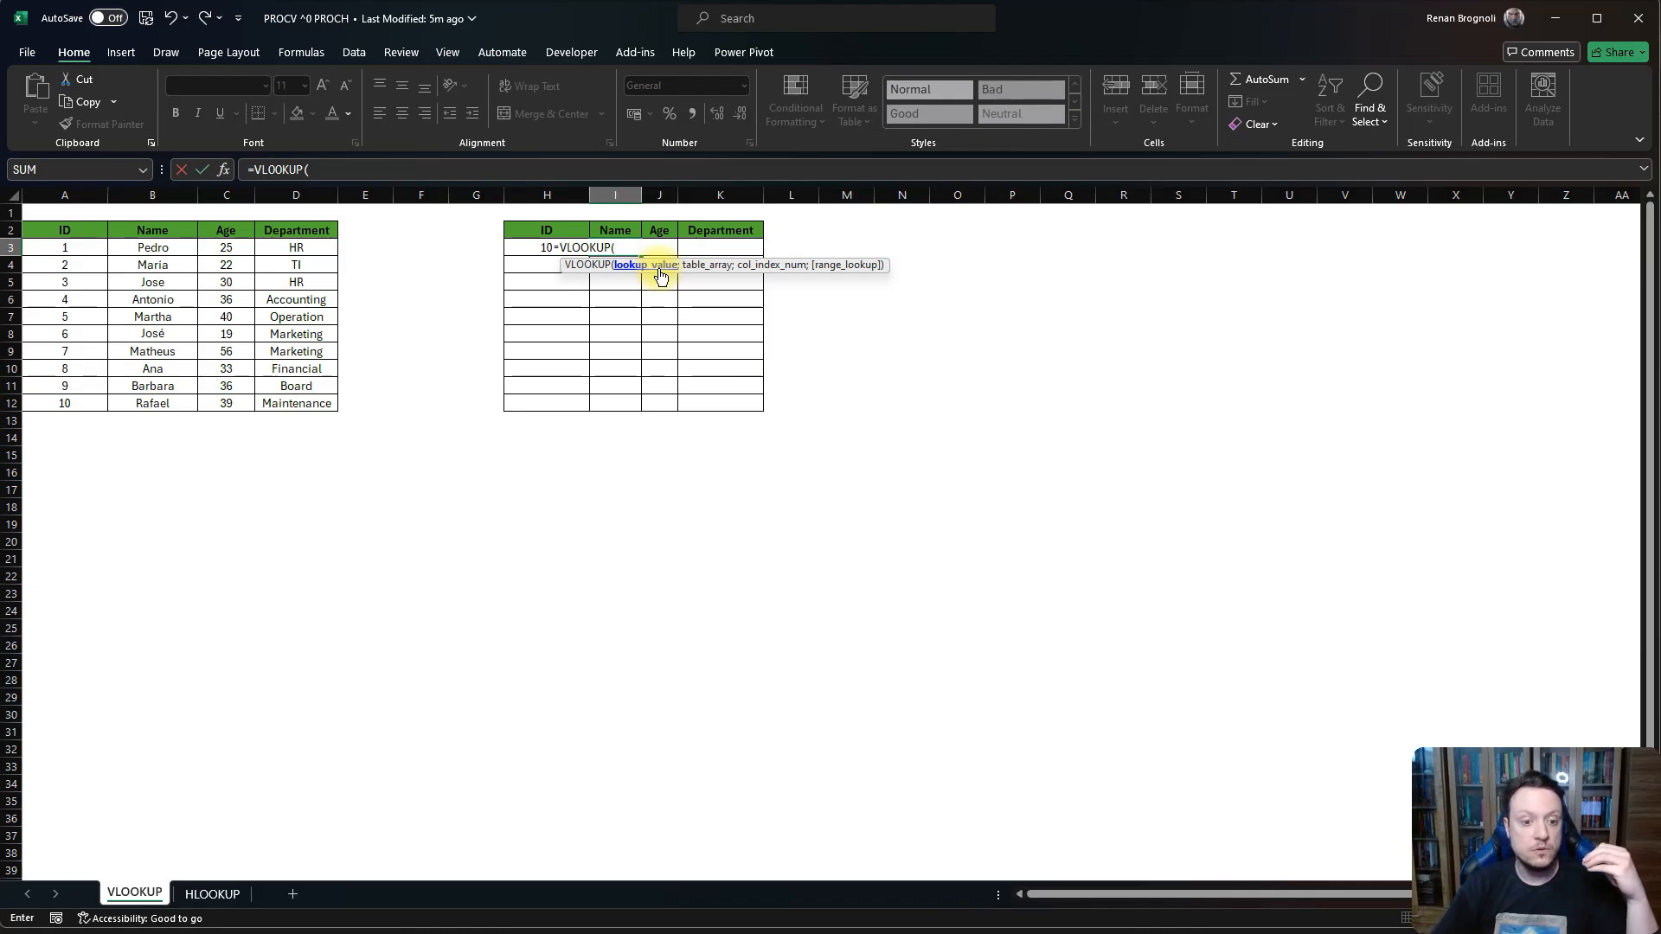
pyautogui.click(522, 251)
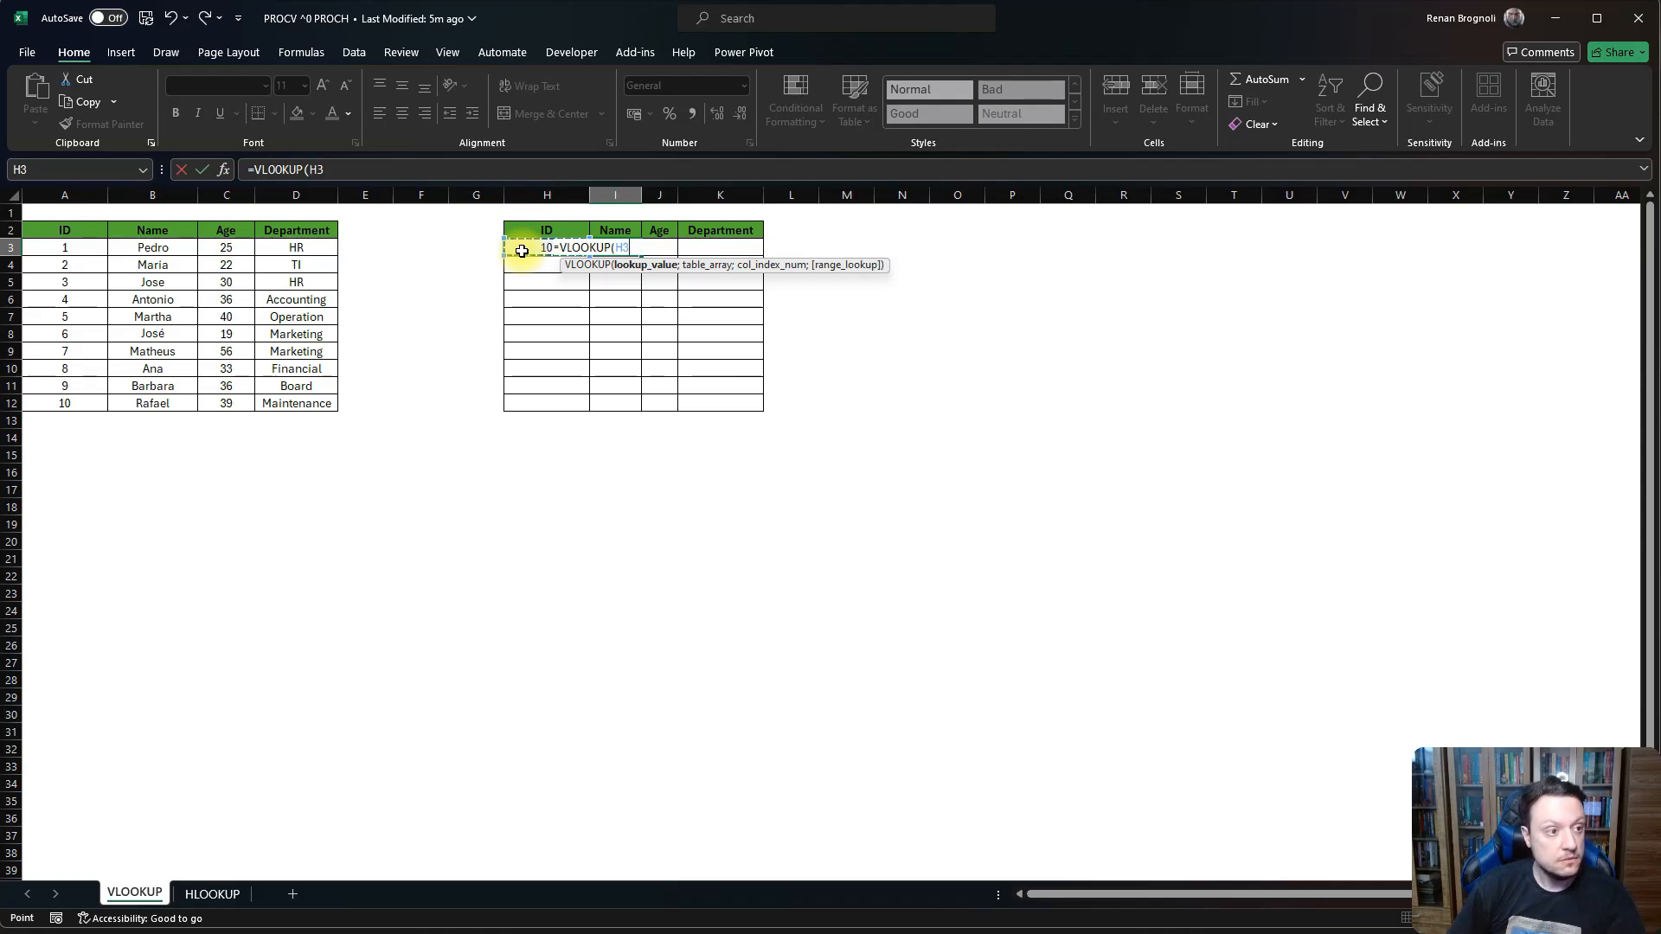
pyautogui.write(';')
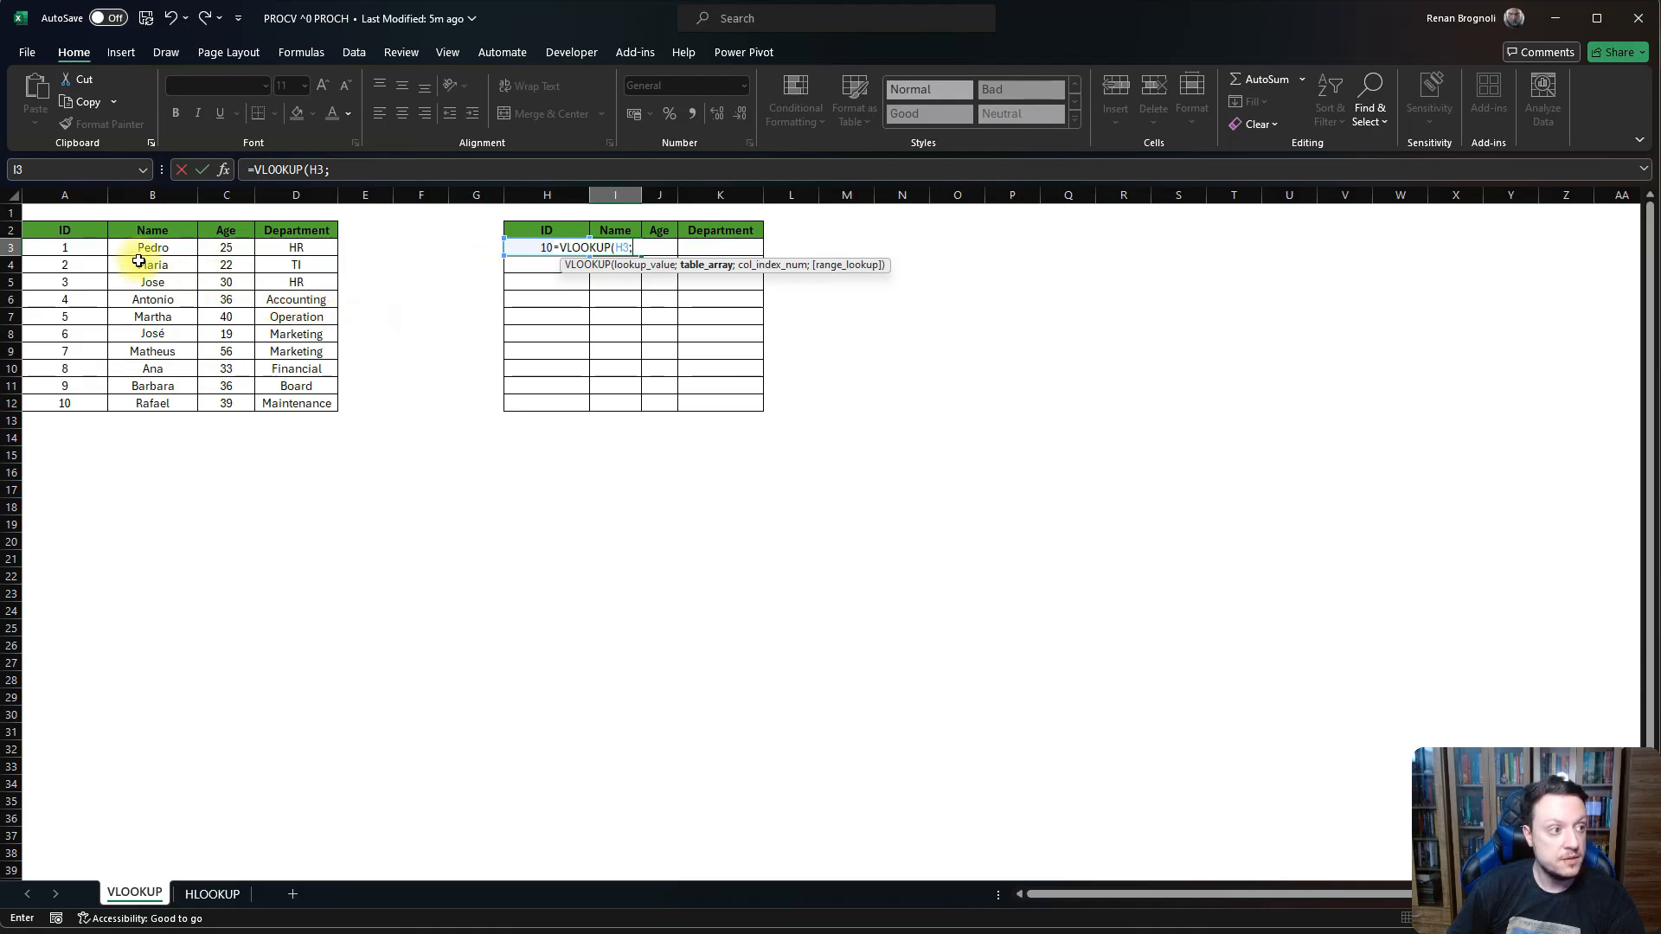
pyautogui.moveTo(48, 230); pyautogui.dragTo(299, 405)
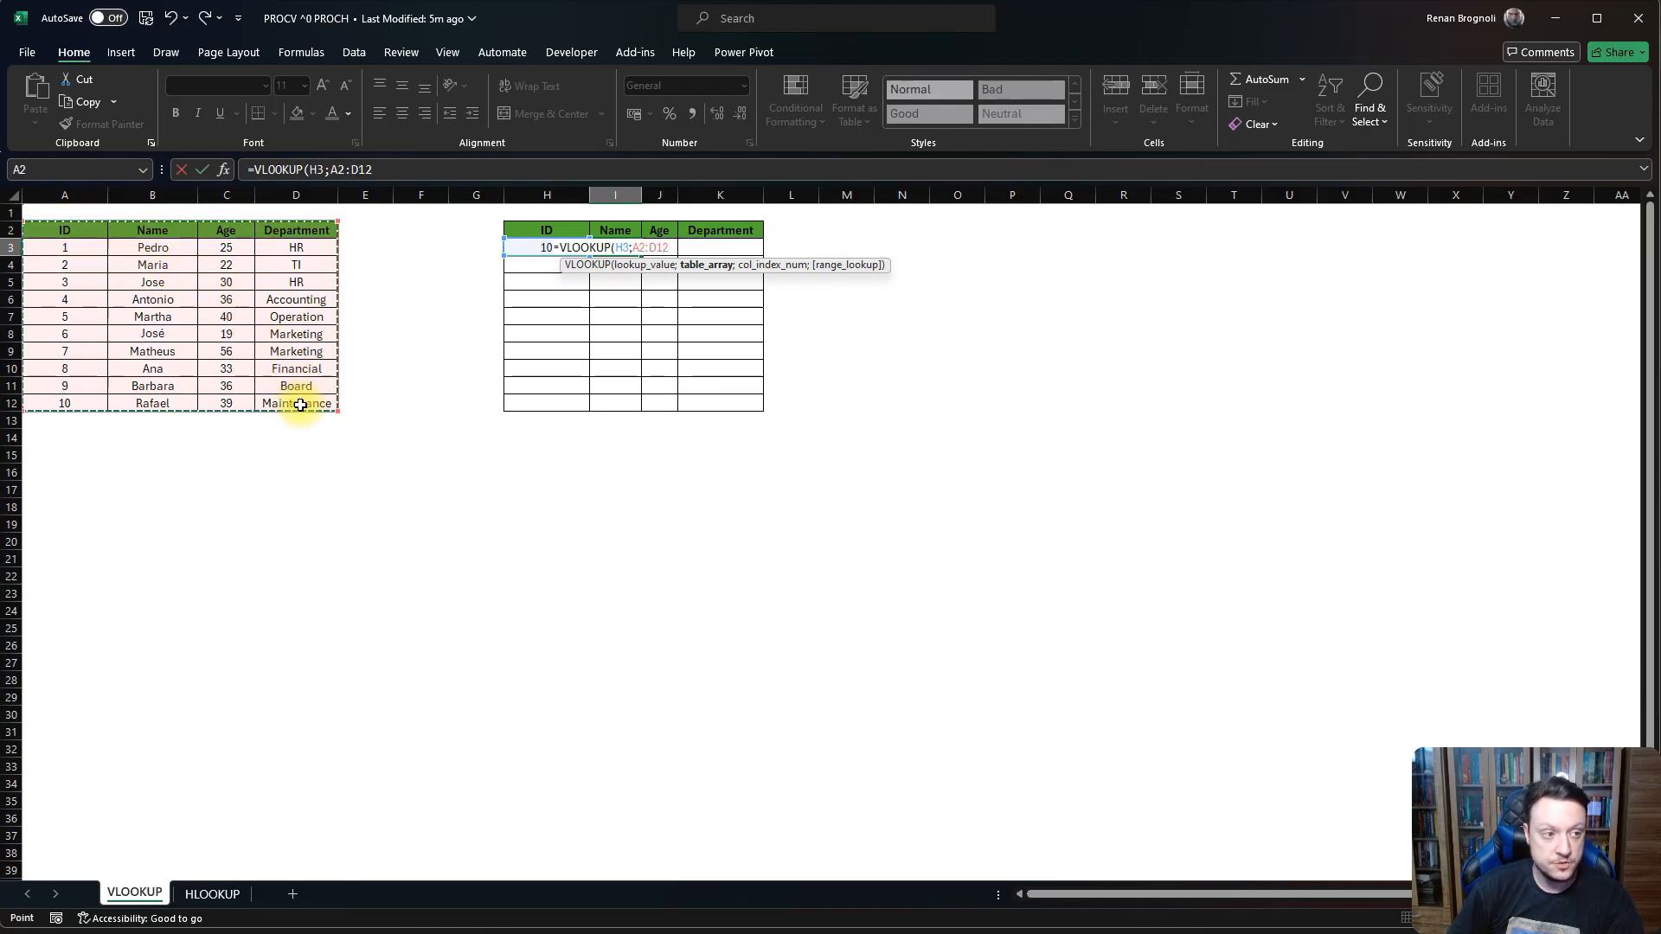
pyautogui.write(';')
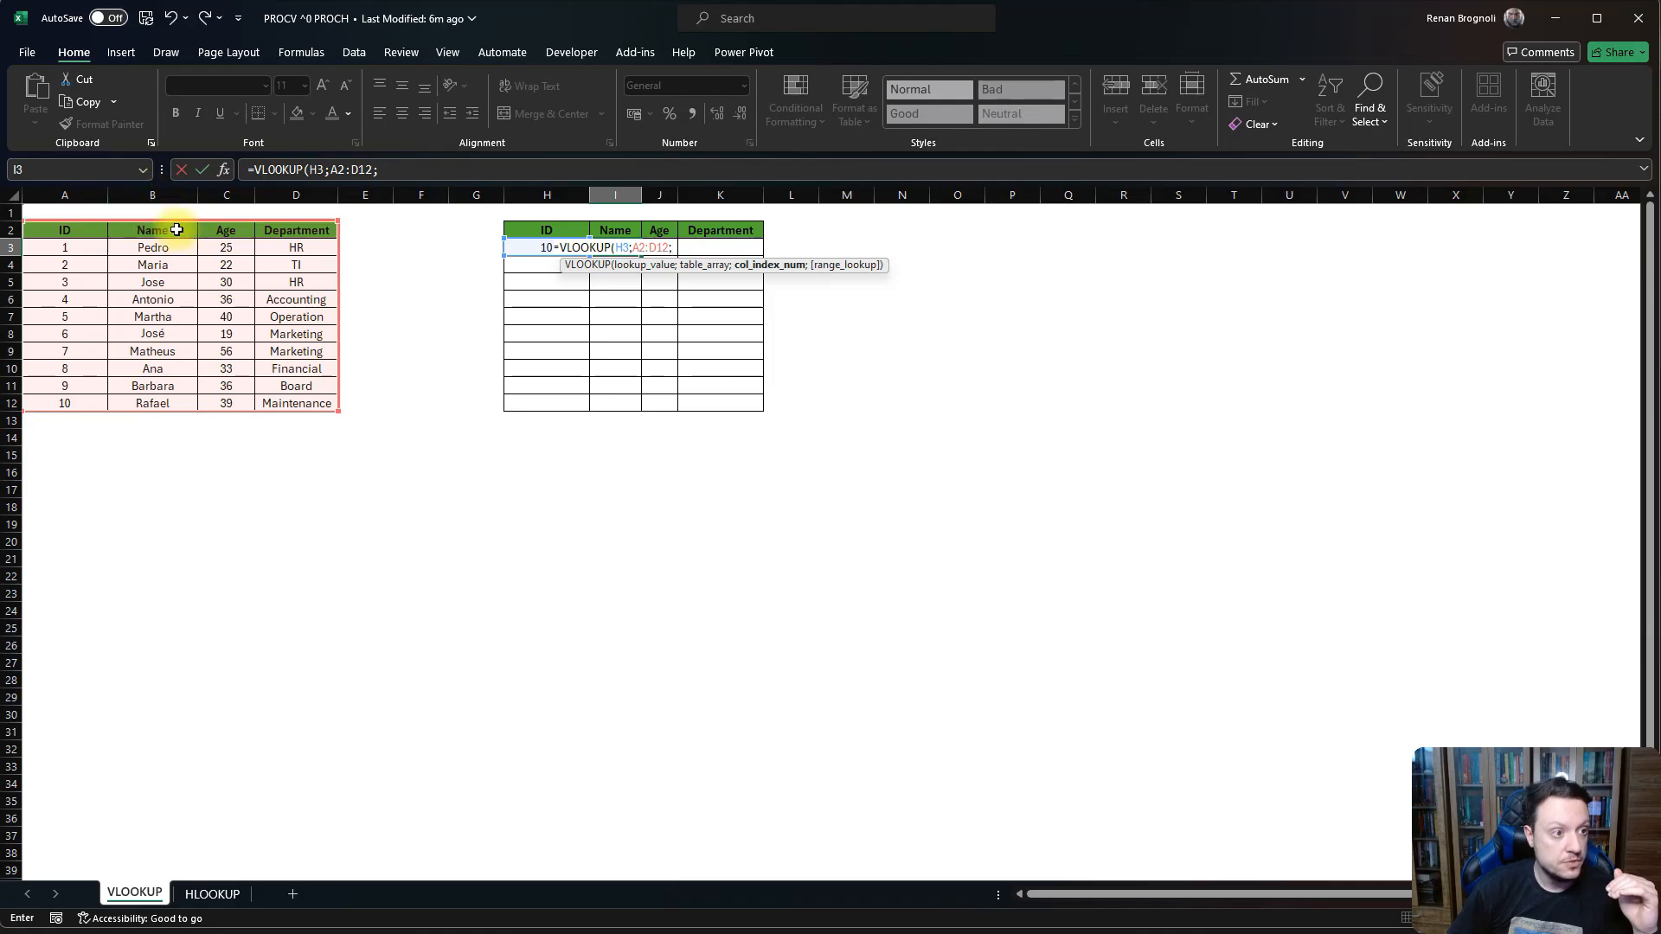
pyautogui.write('2')
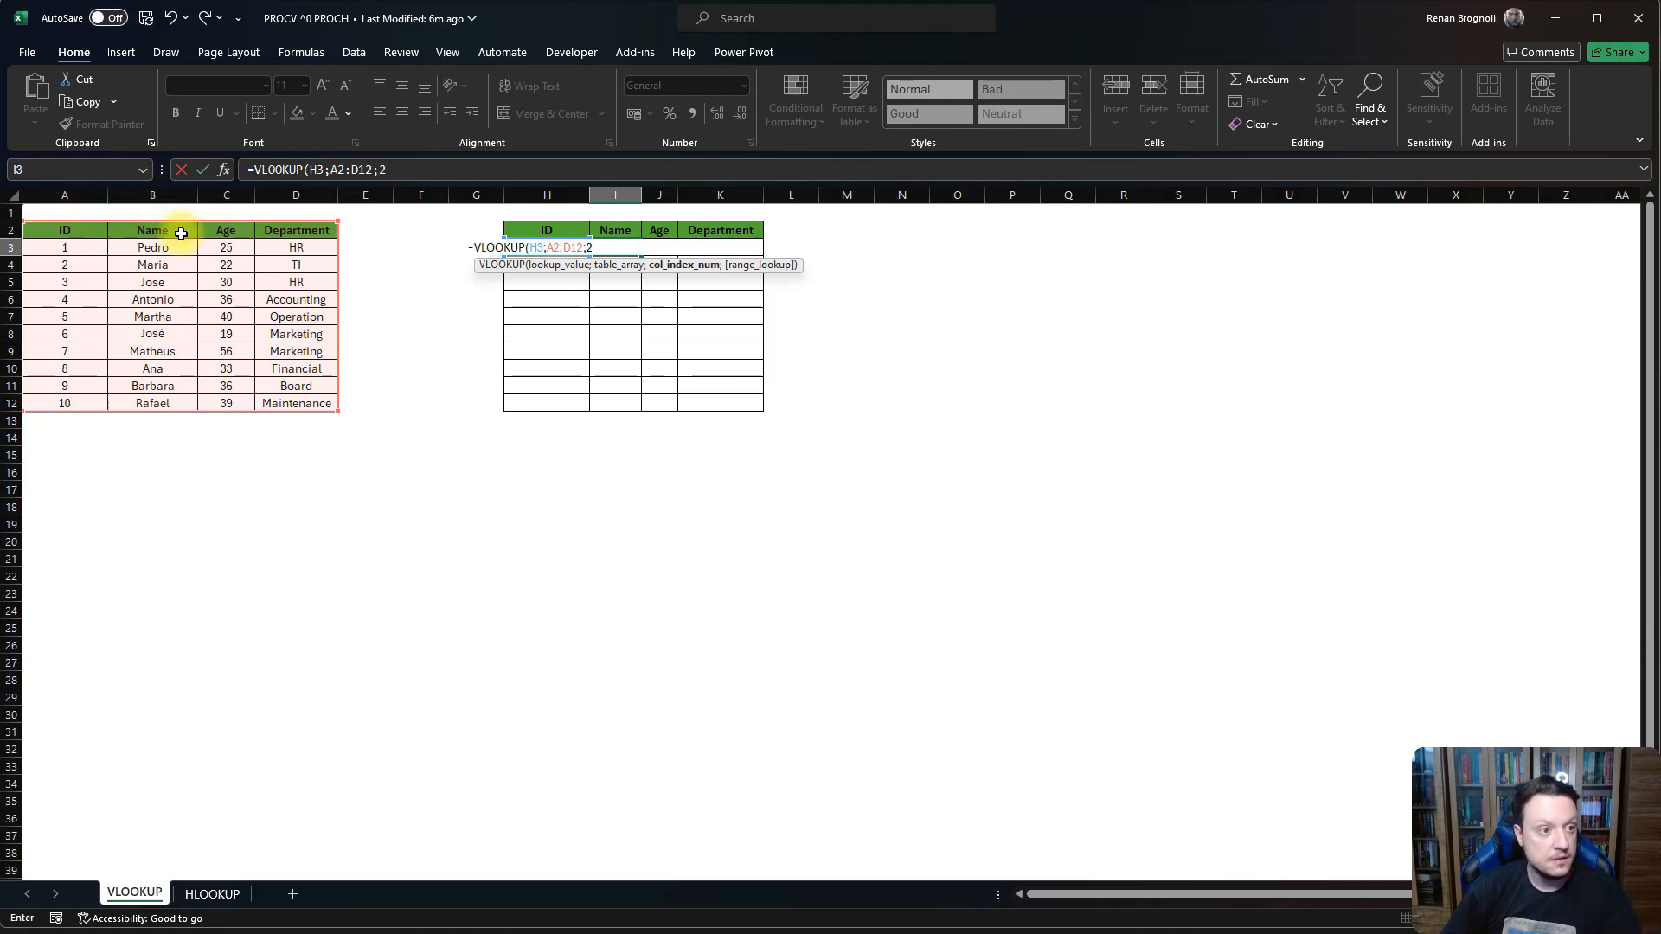
pyautogui.write(';')
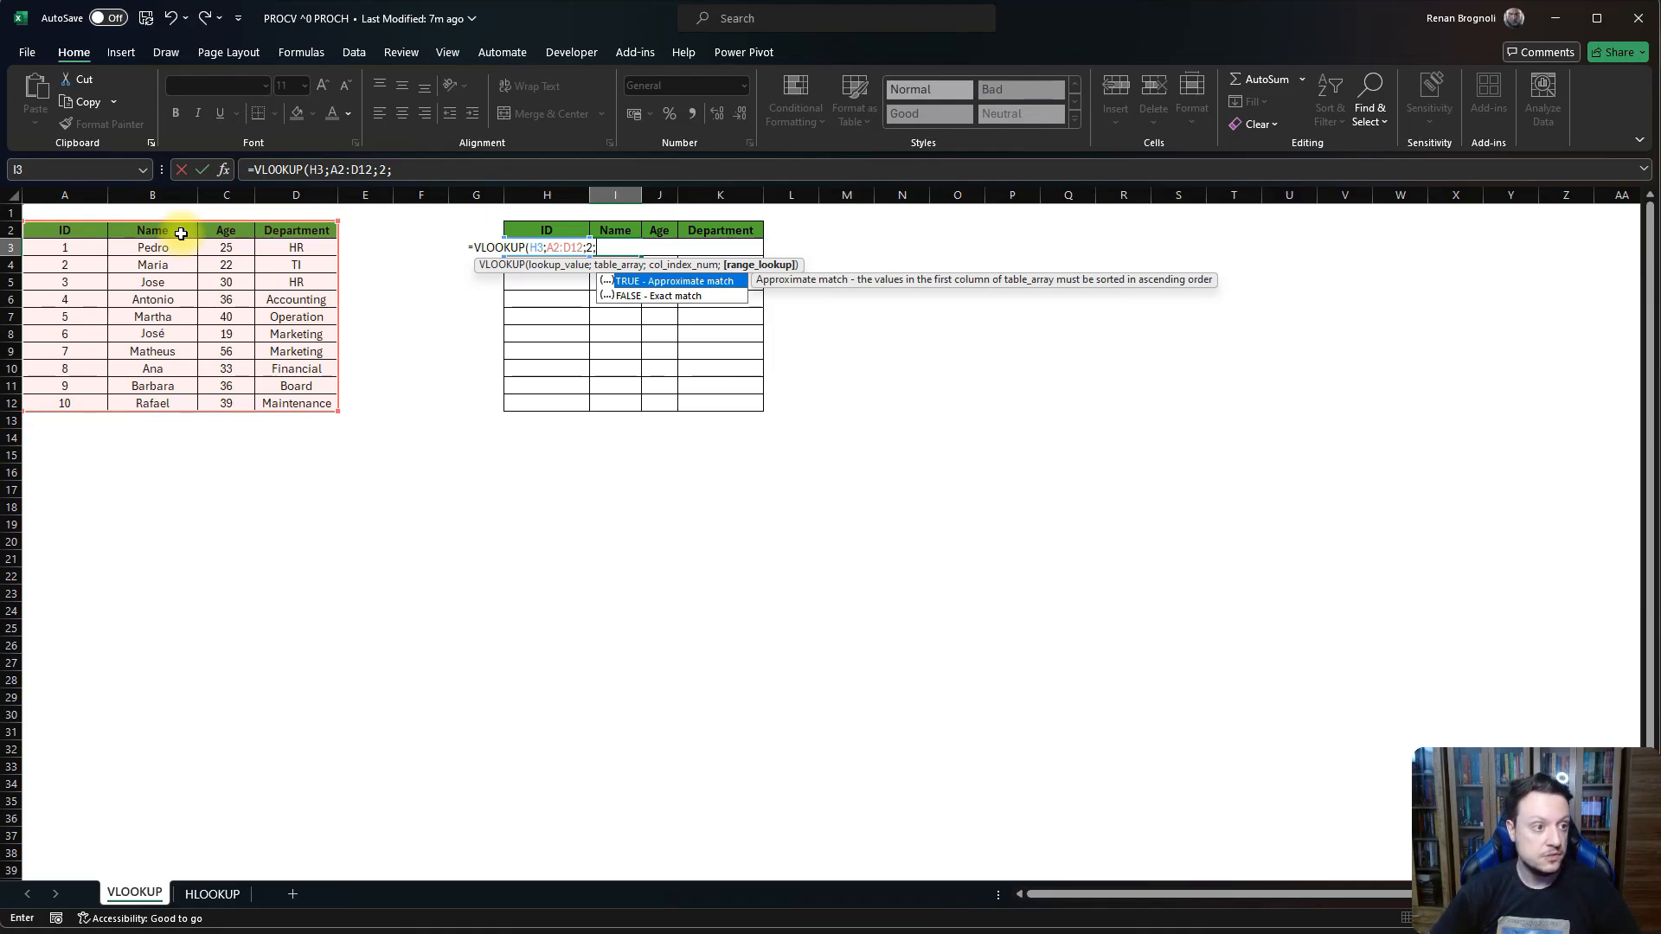
pyautogui.write('0')
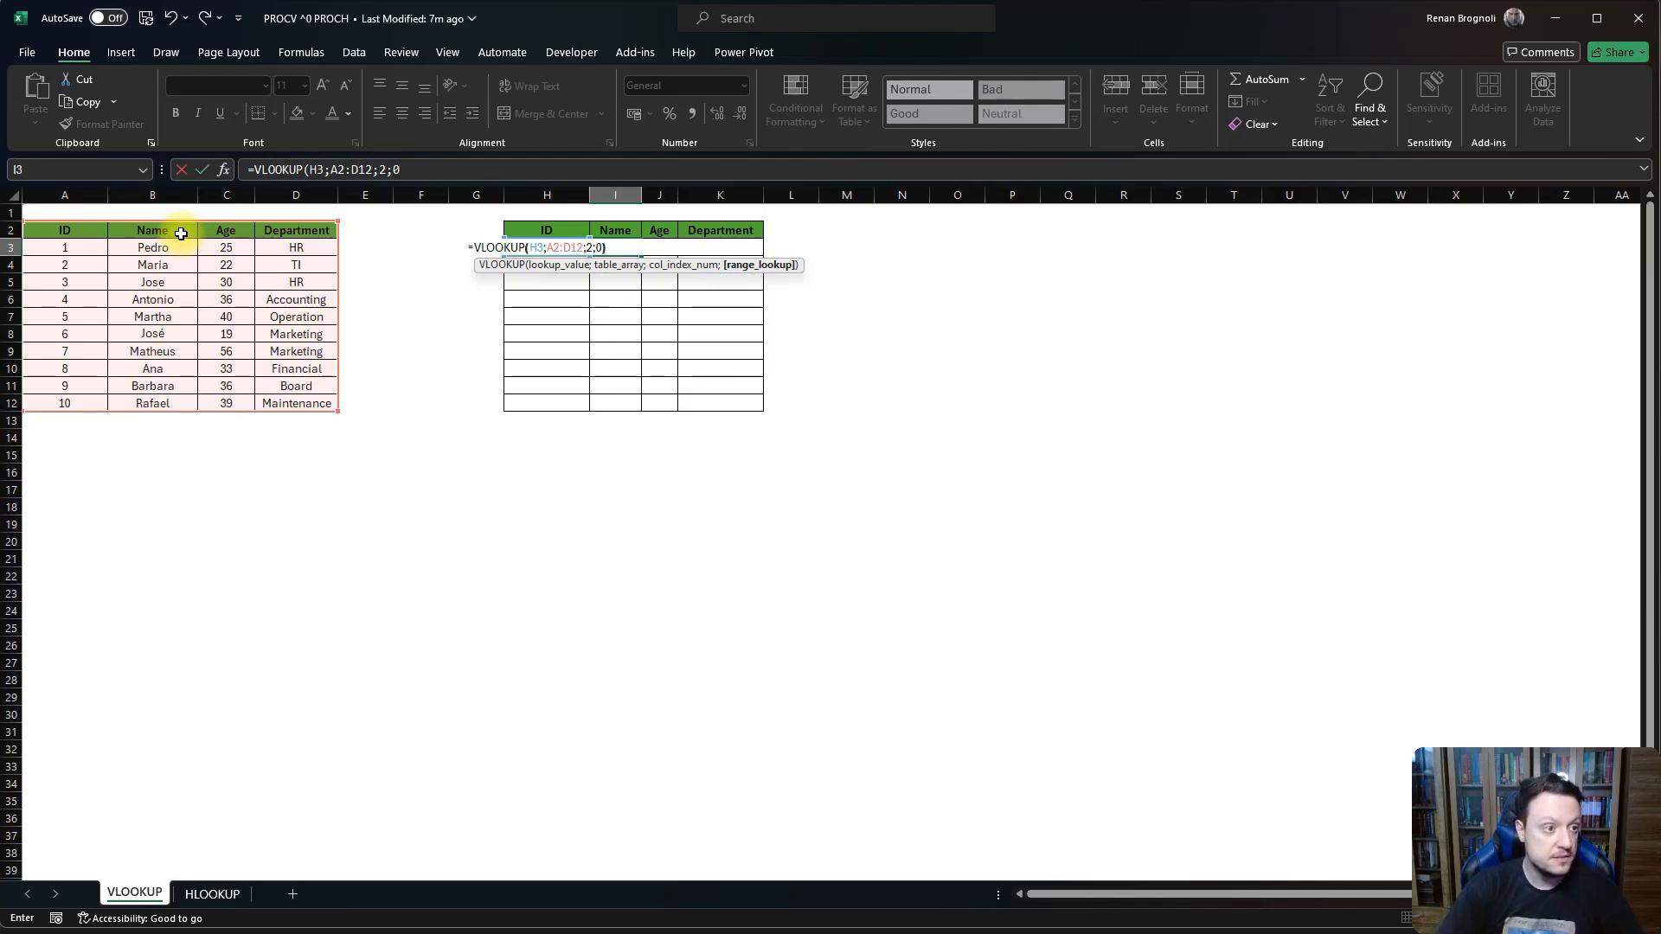
pyautogui.write(')')
pyautogui.press('Return')
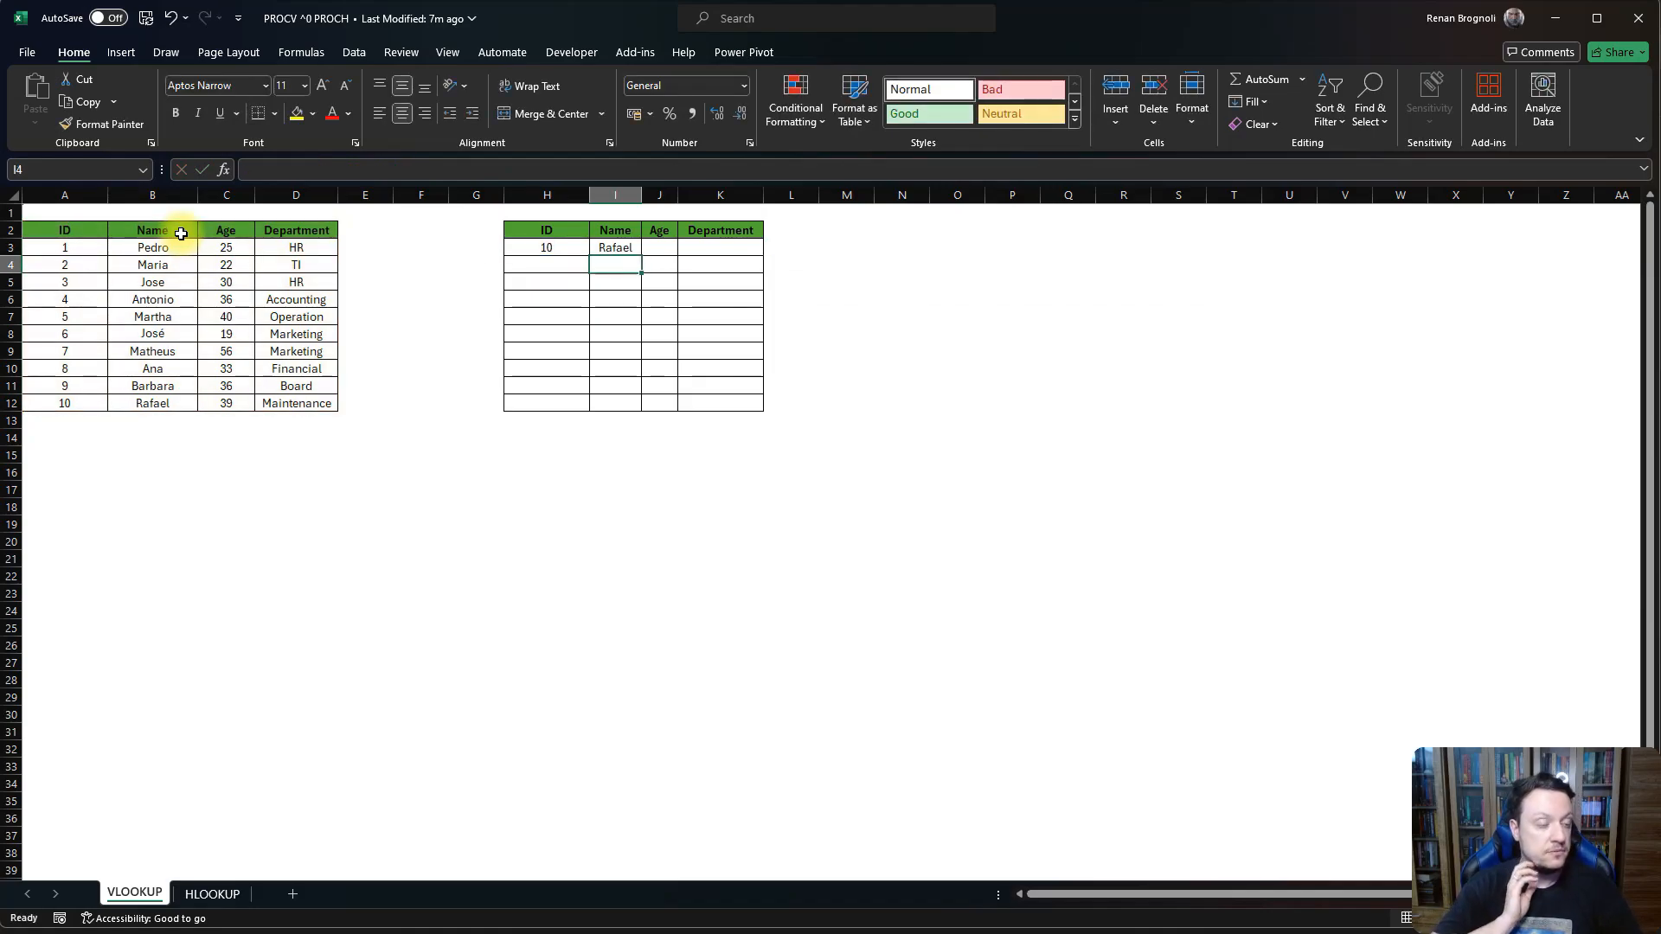
# Edit the I3 formula to lock the table range as $A$2:$D$12 and the lookup column as $H3.
pyautogui.scroll(4, 181, 233)
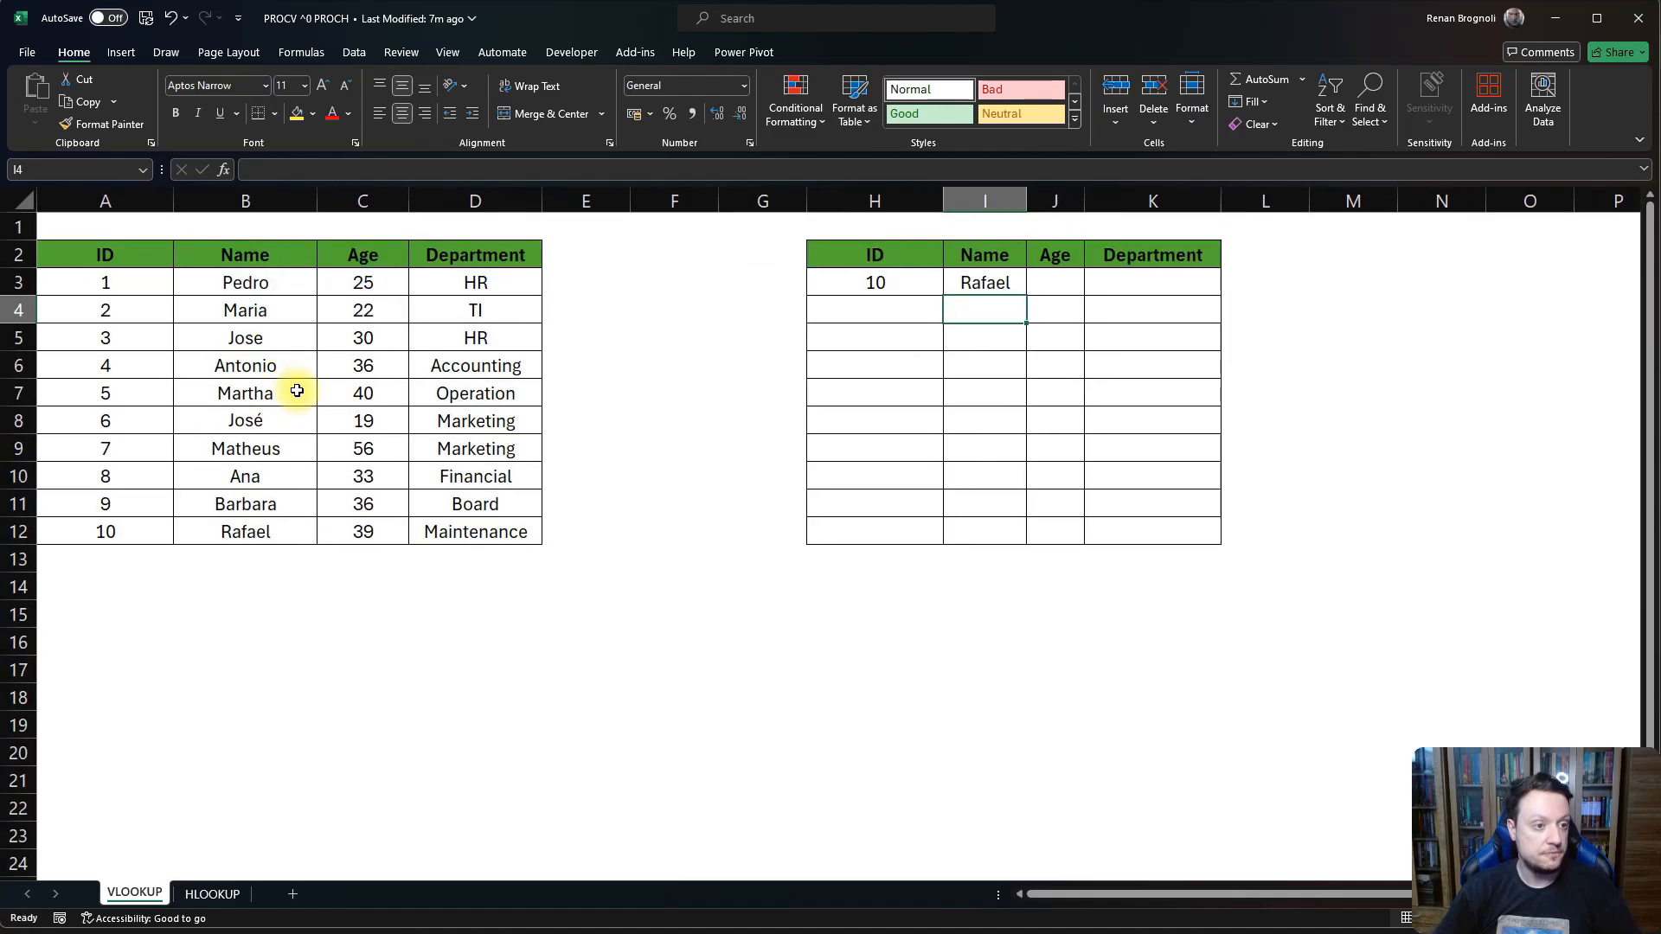
pyautogui.click(966, 282)
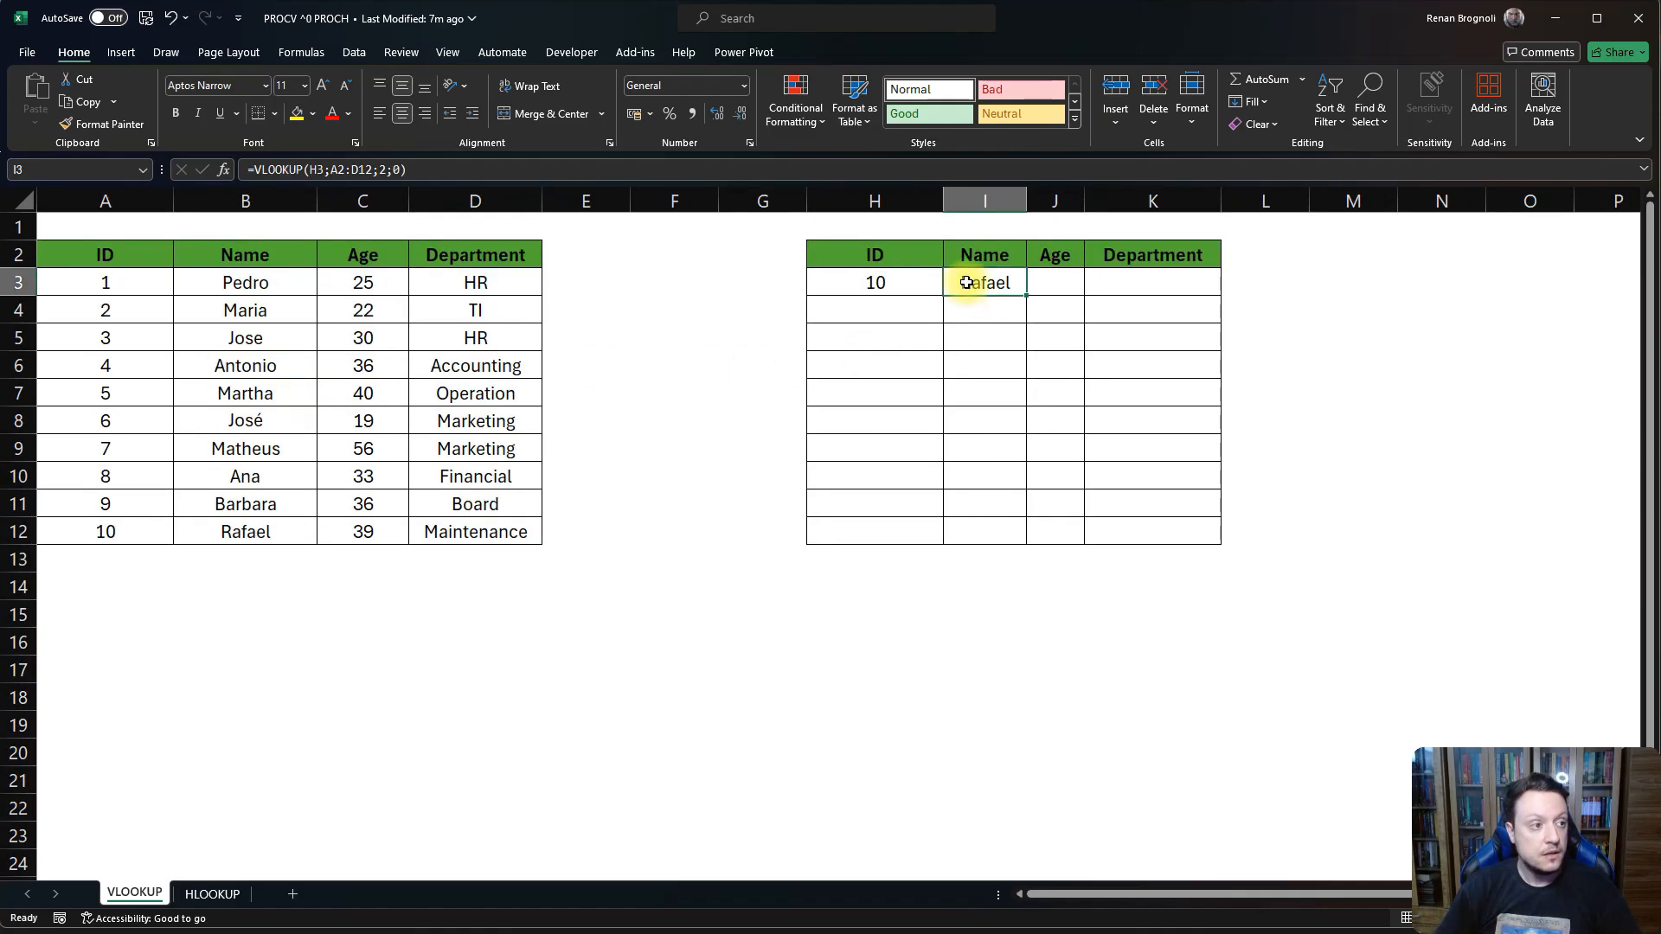
pyautogui.doubleClick(966, 283)
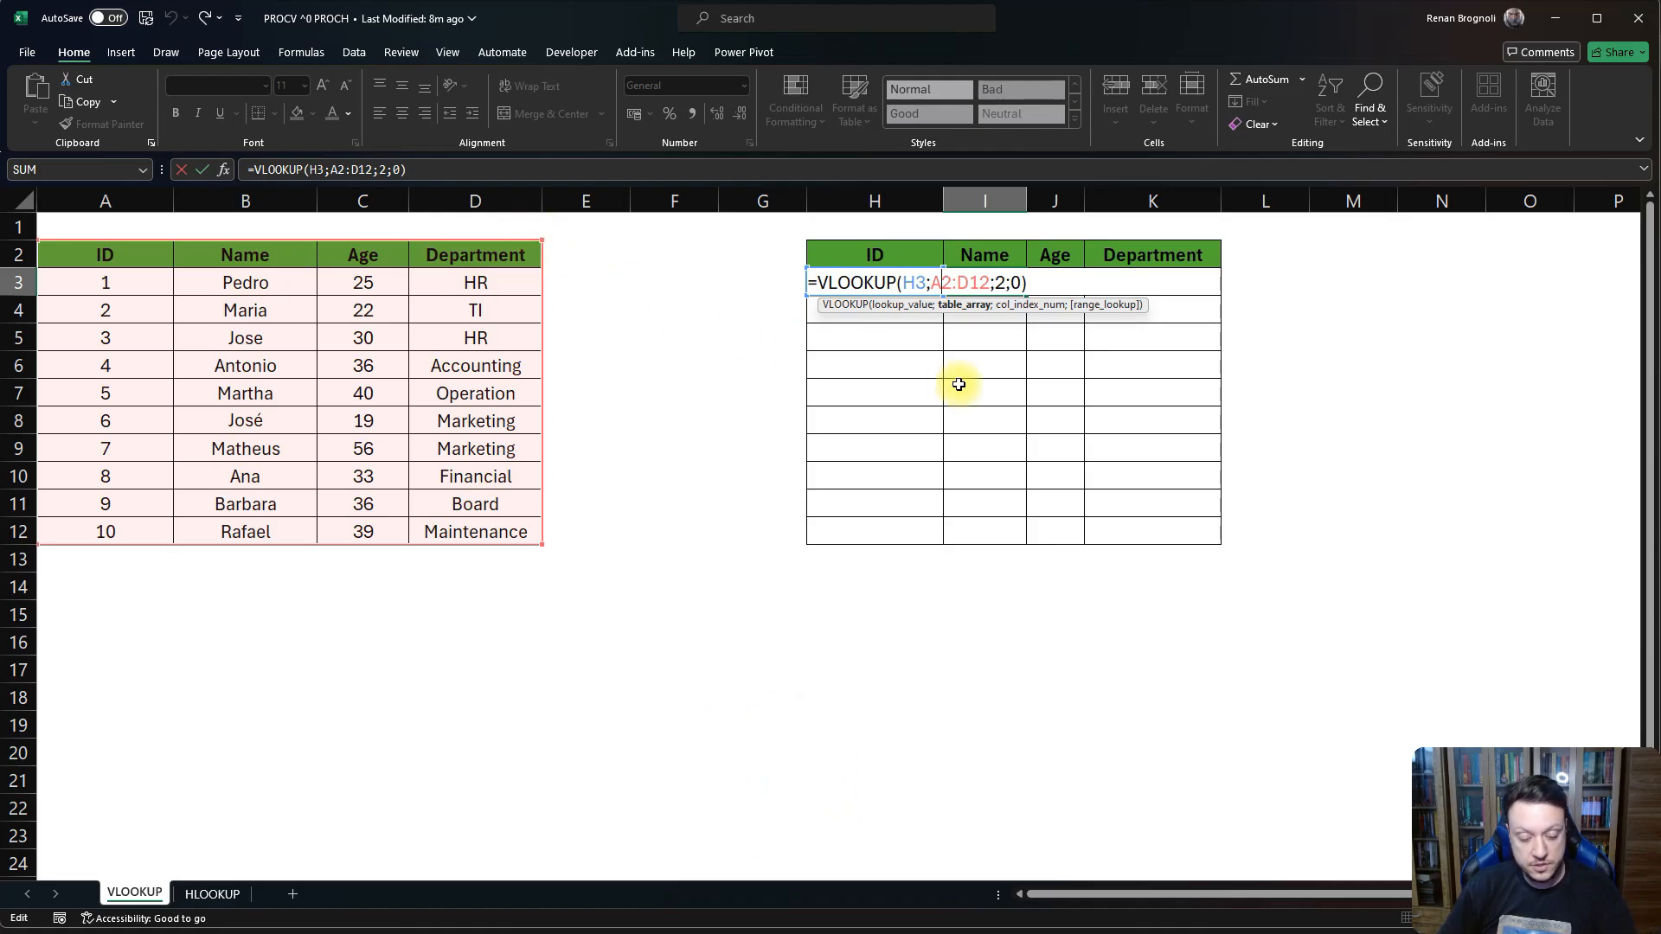
pyautogui.click(960, 282)
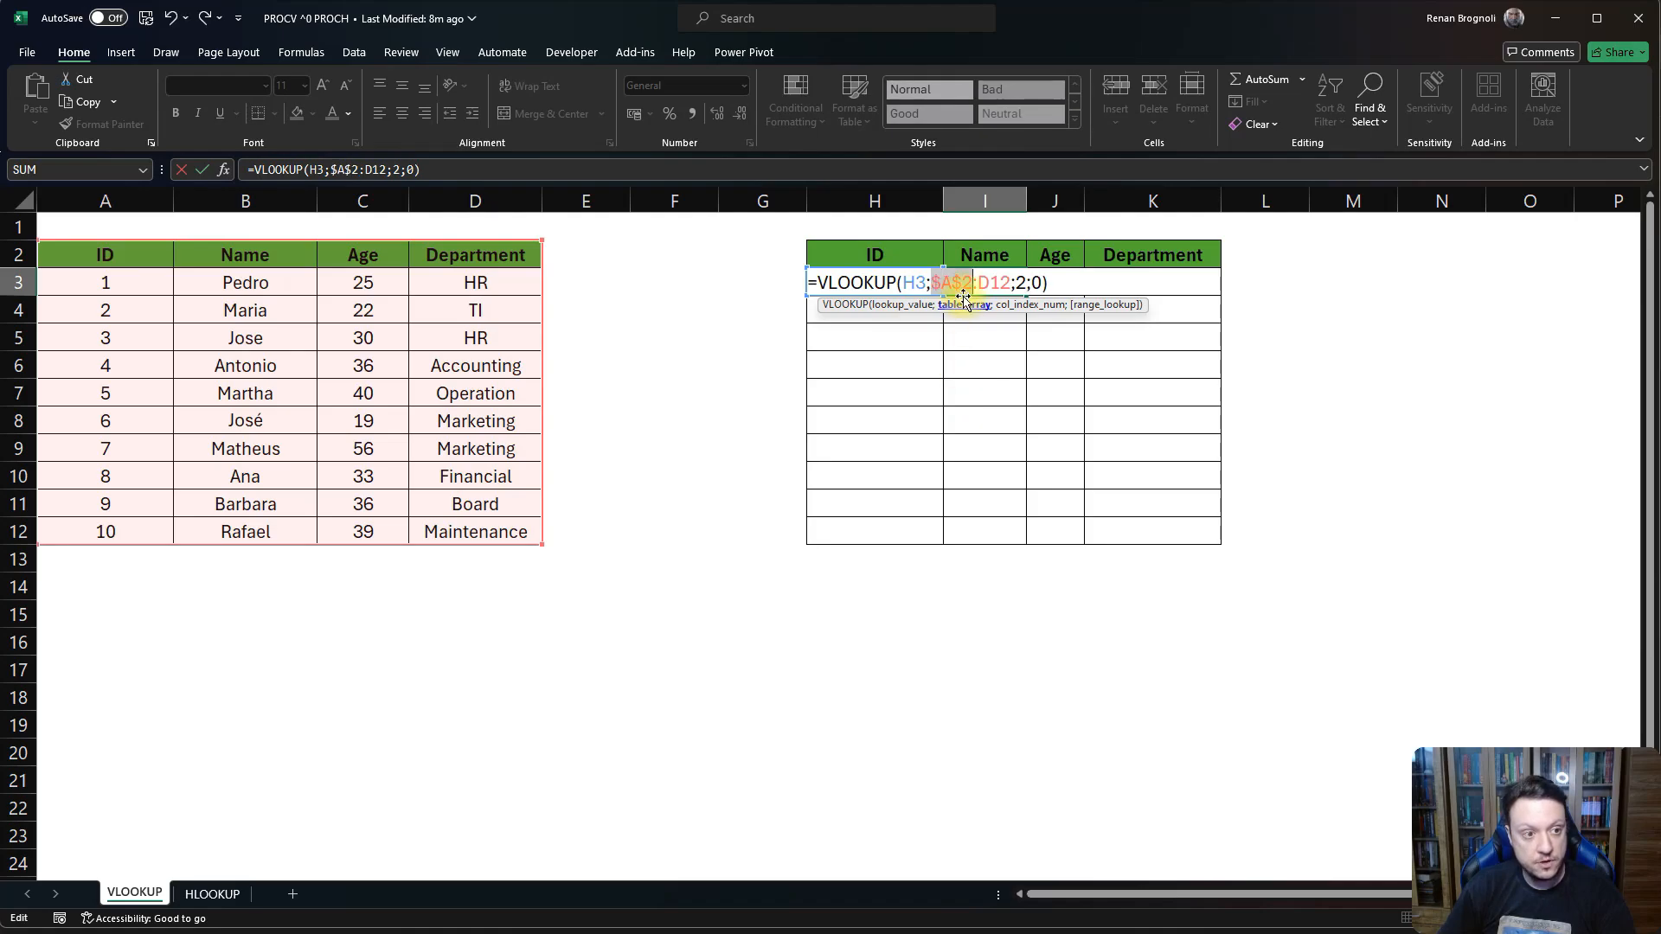
pyautogui.press('F4')
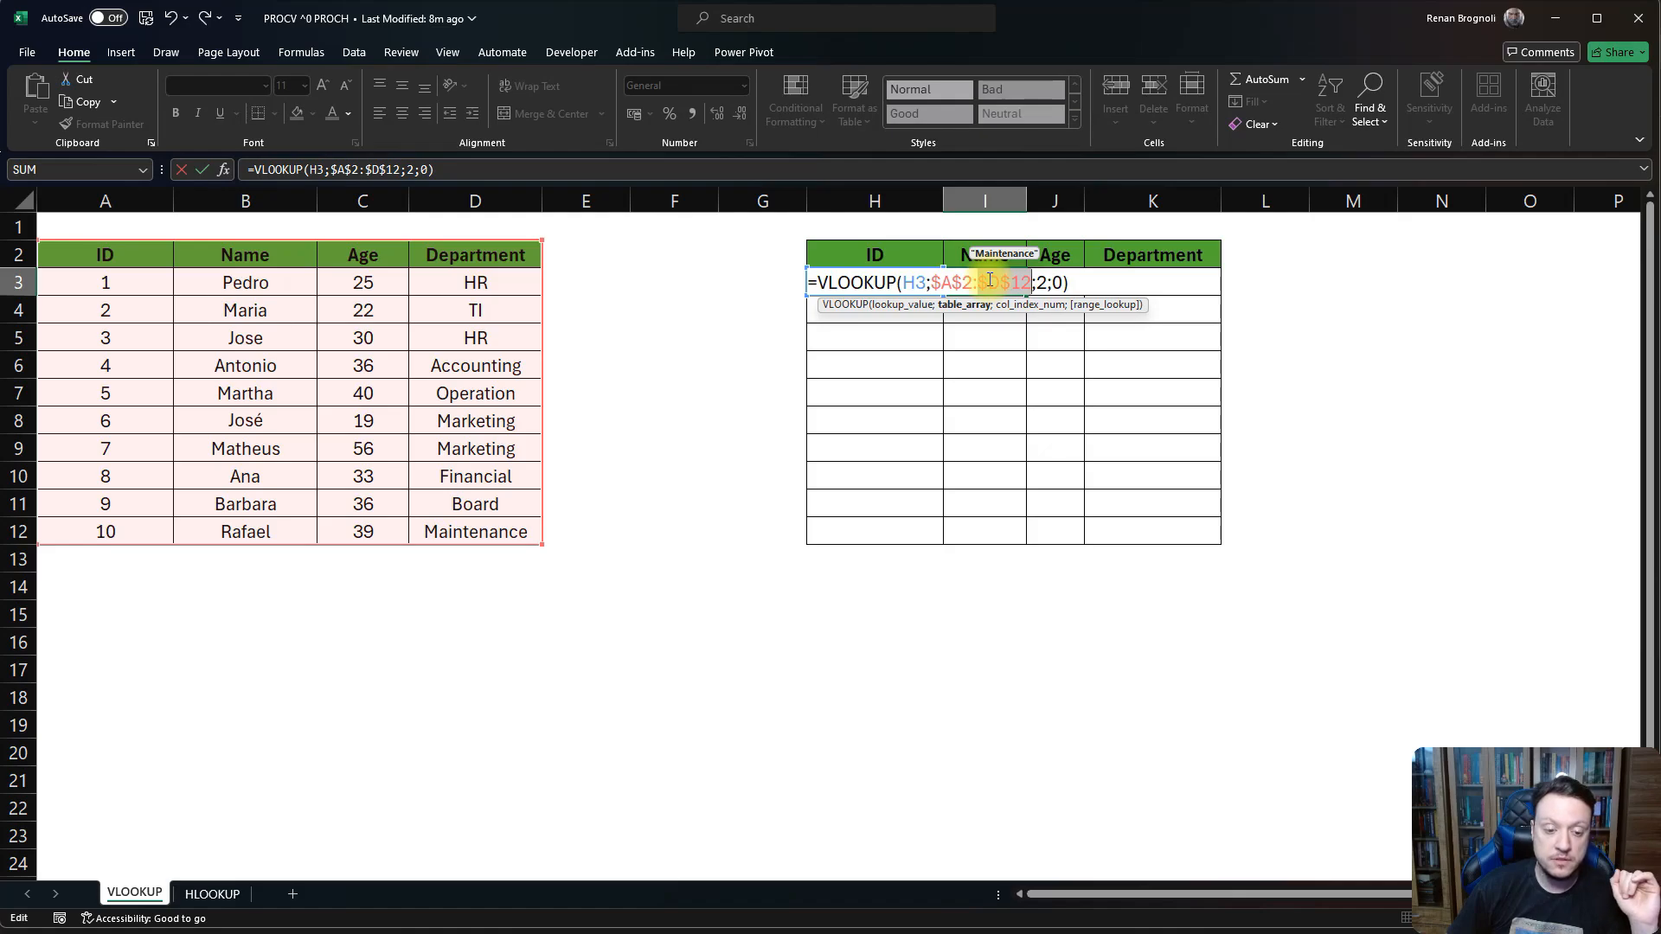
pyautogui.click(913, 292)
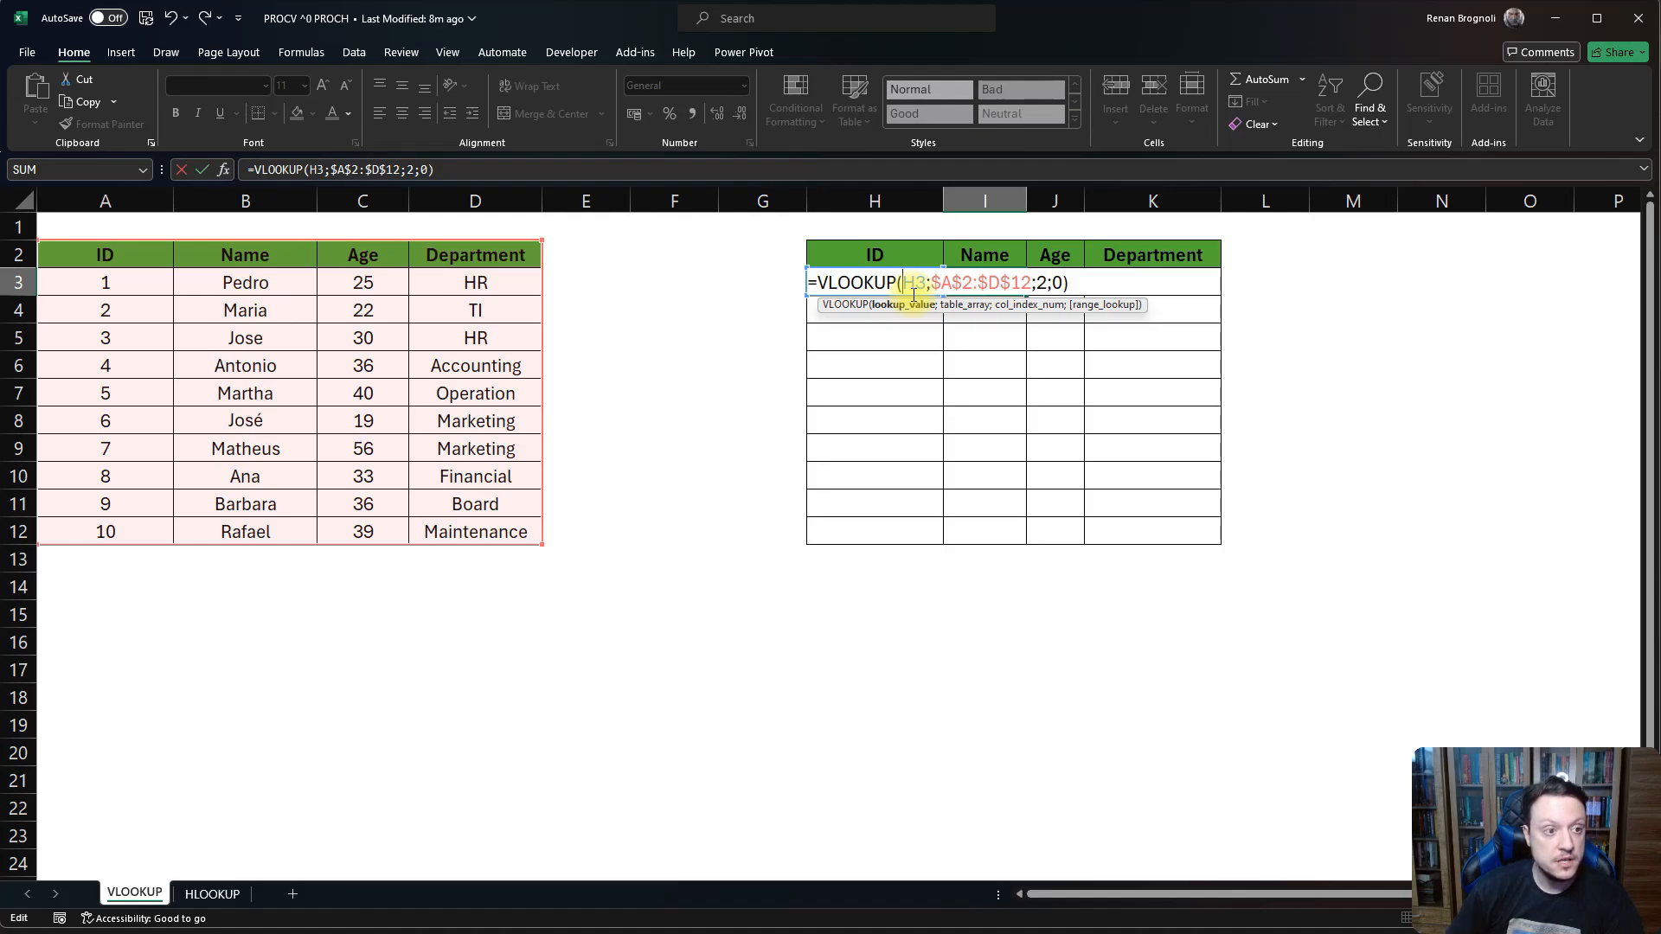
pyautogui.press('F4')
pyautogui.press('F4')
pyautogui.press('F4')
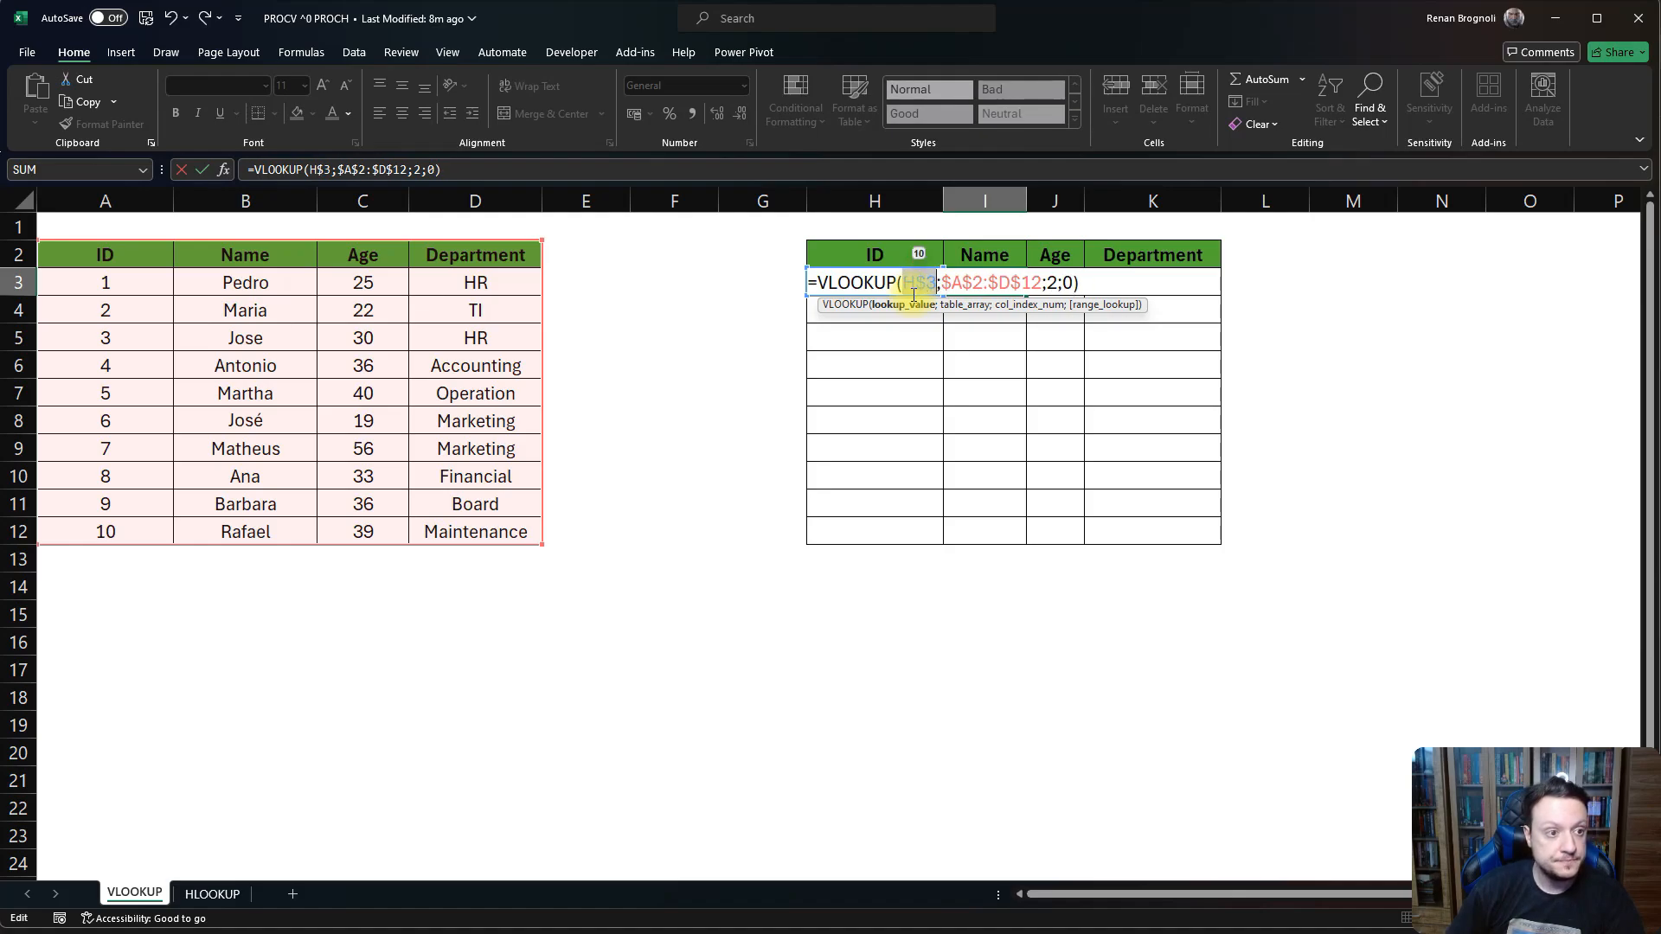
pyautogui.press('Return')
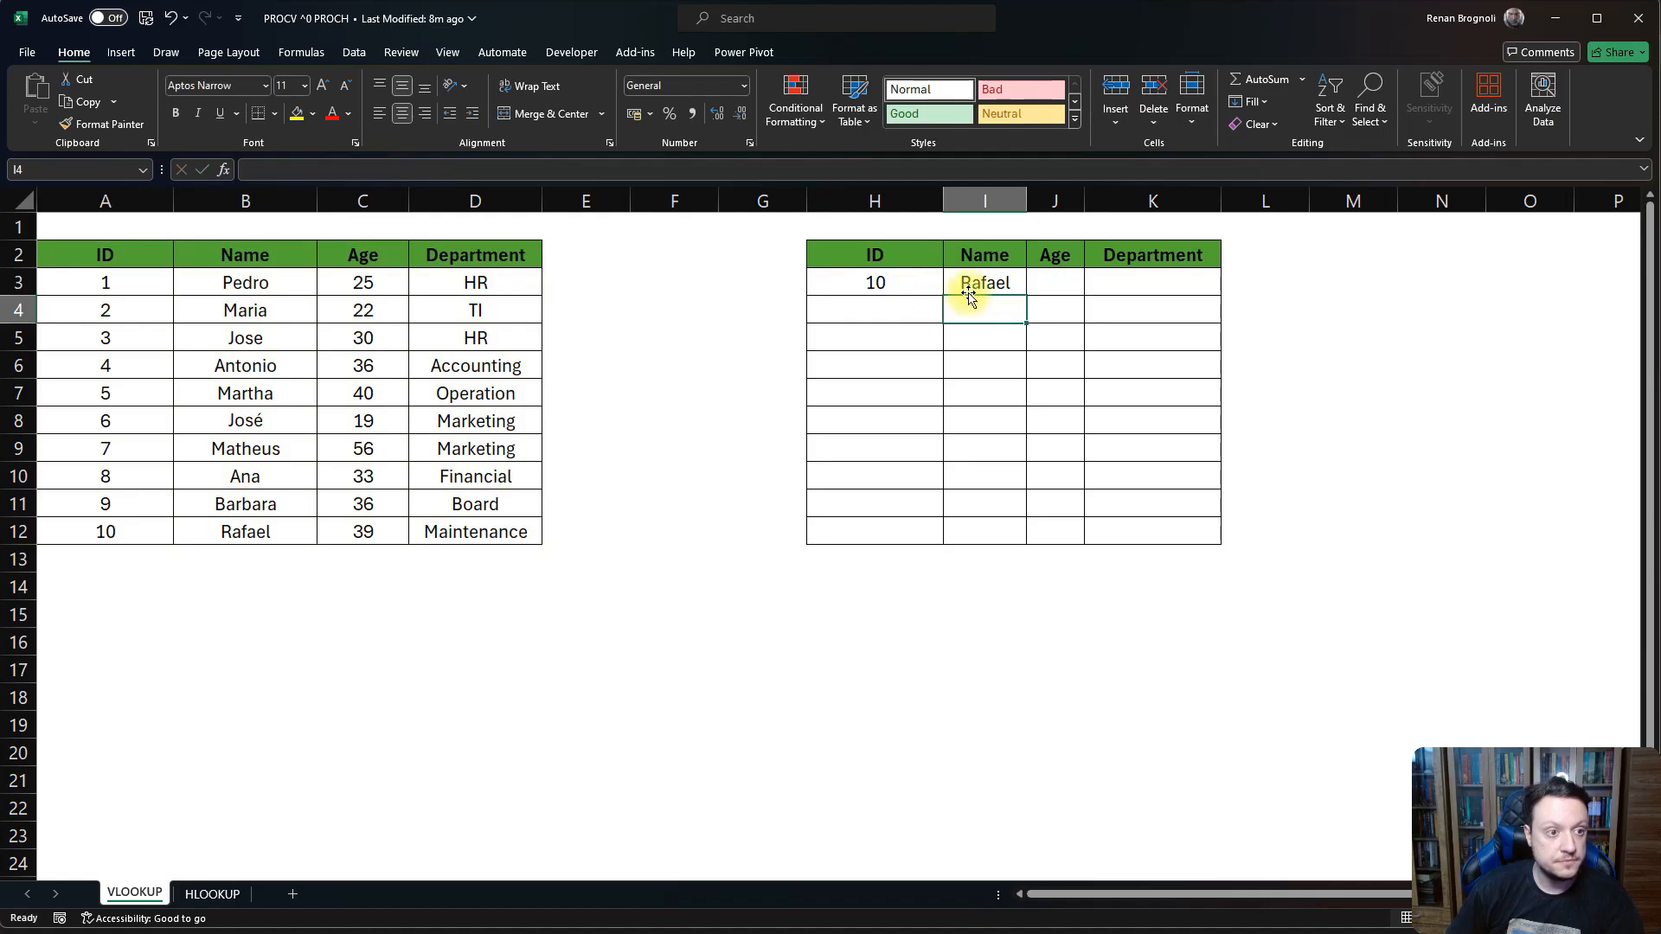
# Fill the I3 name lookup formula down through I12.
pyautogui.click(973, 290)
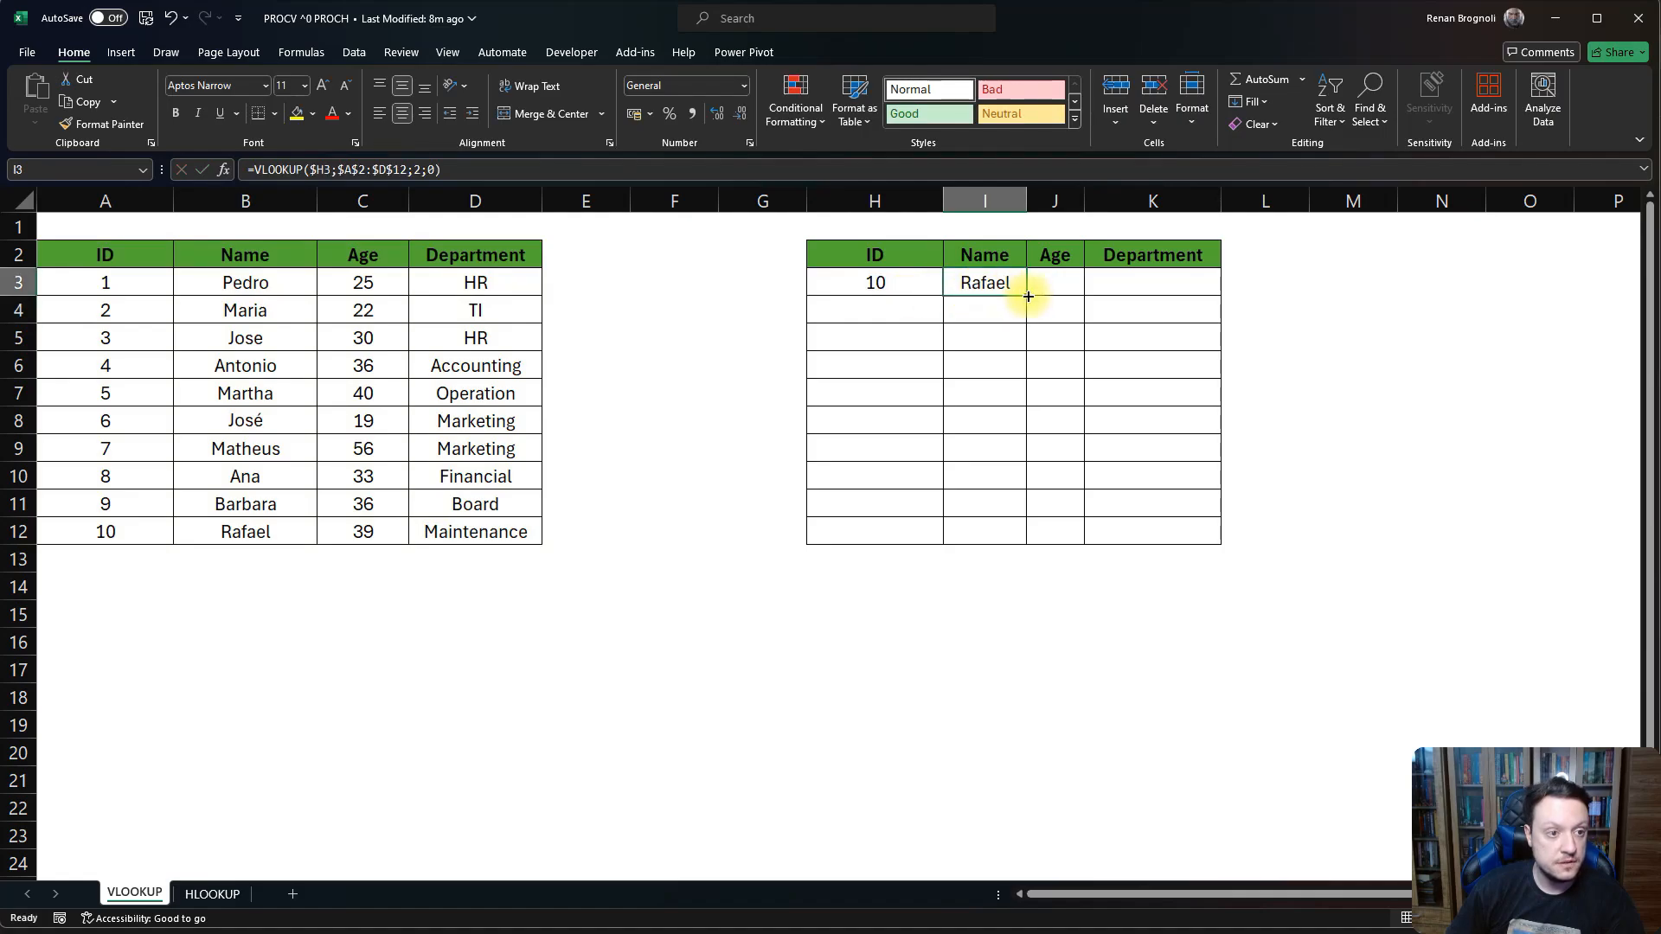
pyautogui.moveTo(1028, 297); pyautogui.dragTo(995, 546)
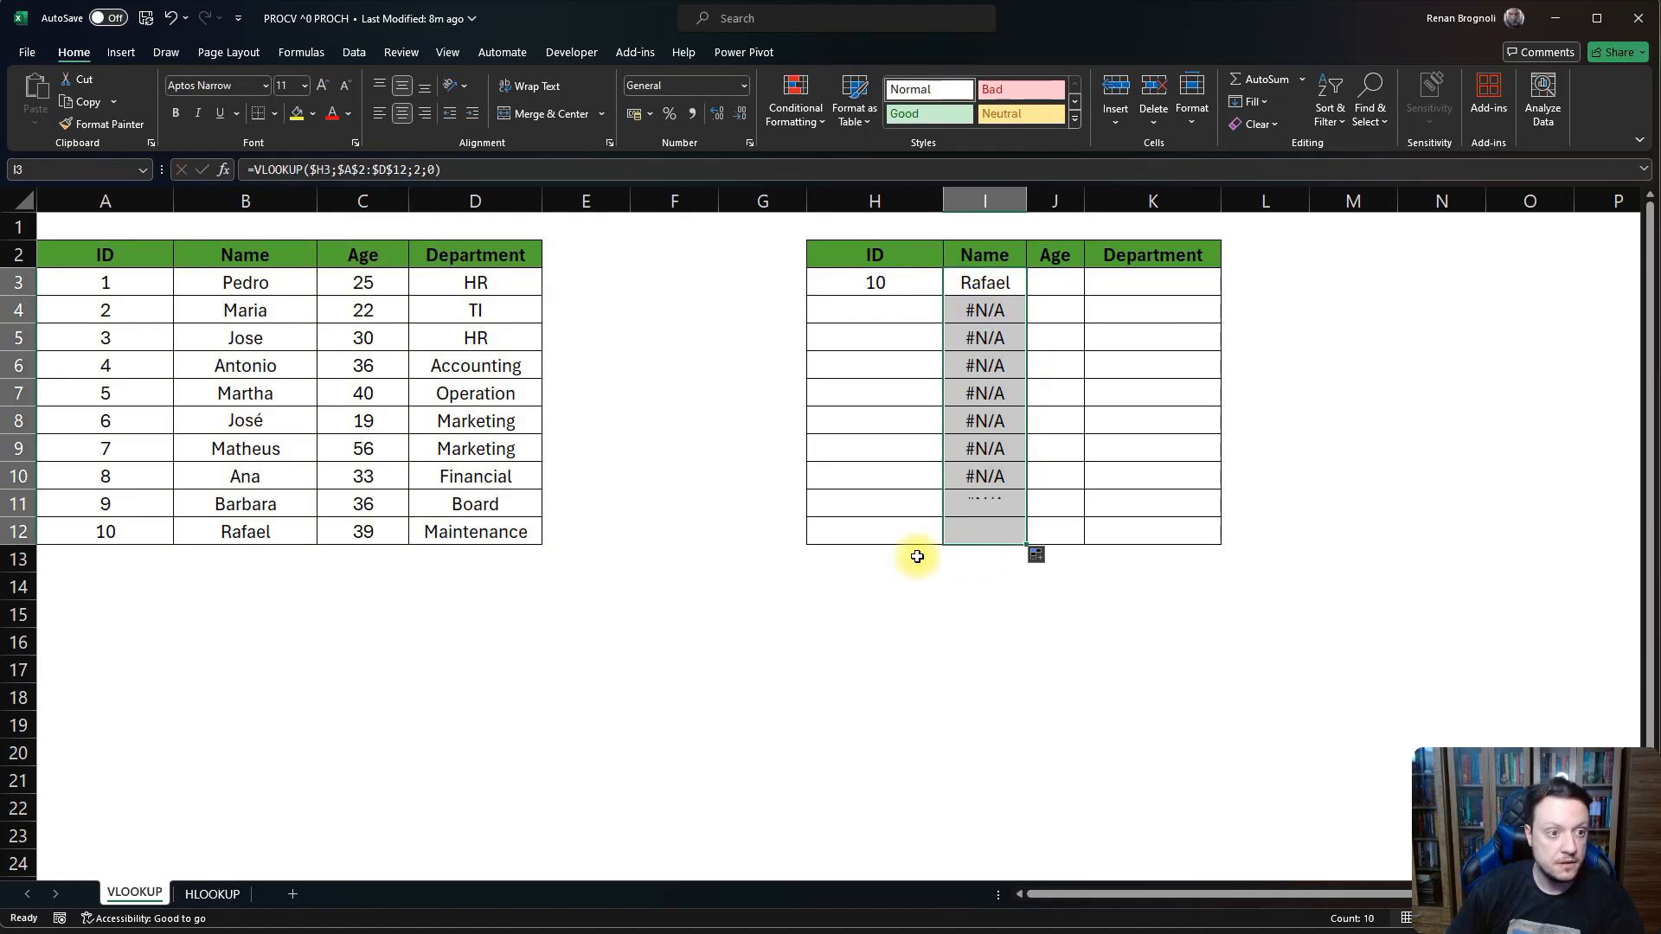
pyautogui.click(895, 583)
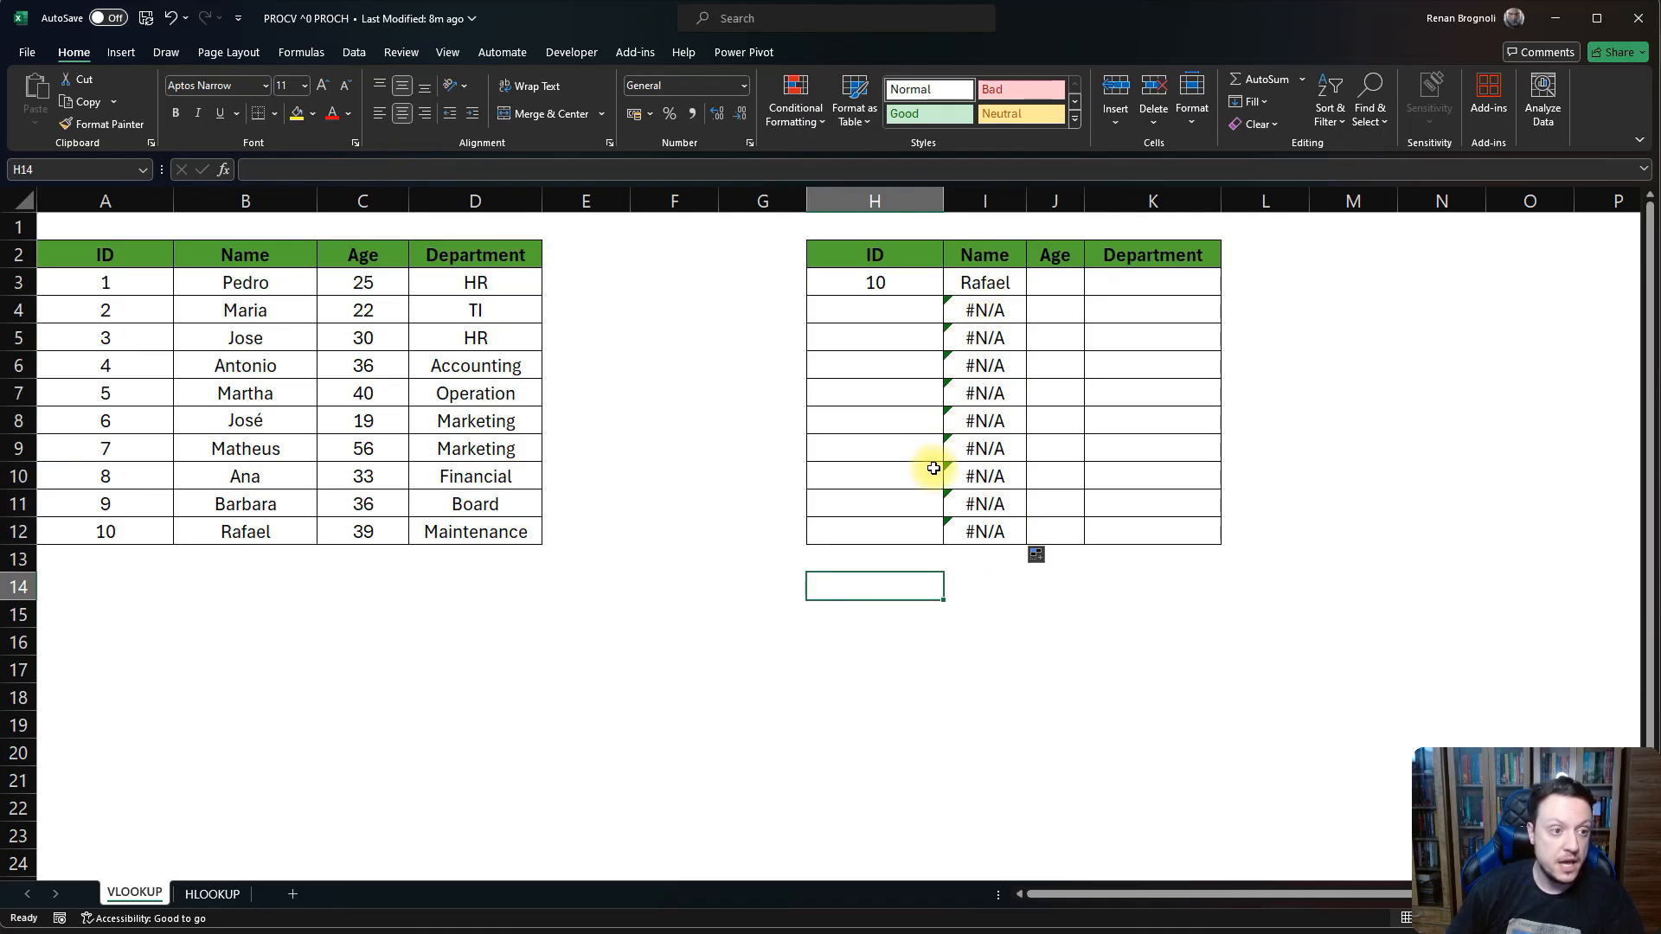
# Enter the IDs 9, 7, 8, 5, 6, 3, 2, 1 and 4 in cells H4 through H12.
pyautogui.moveTo(879, 300); pyautogui.dragTo(867, 507)
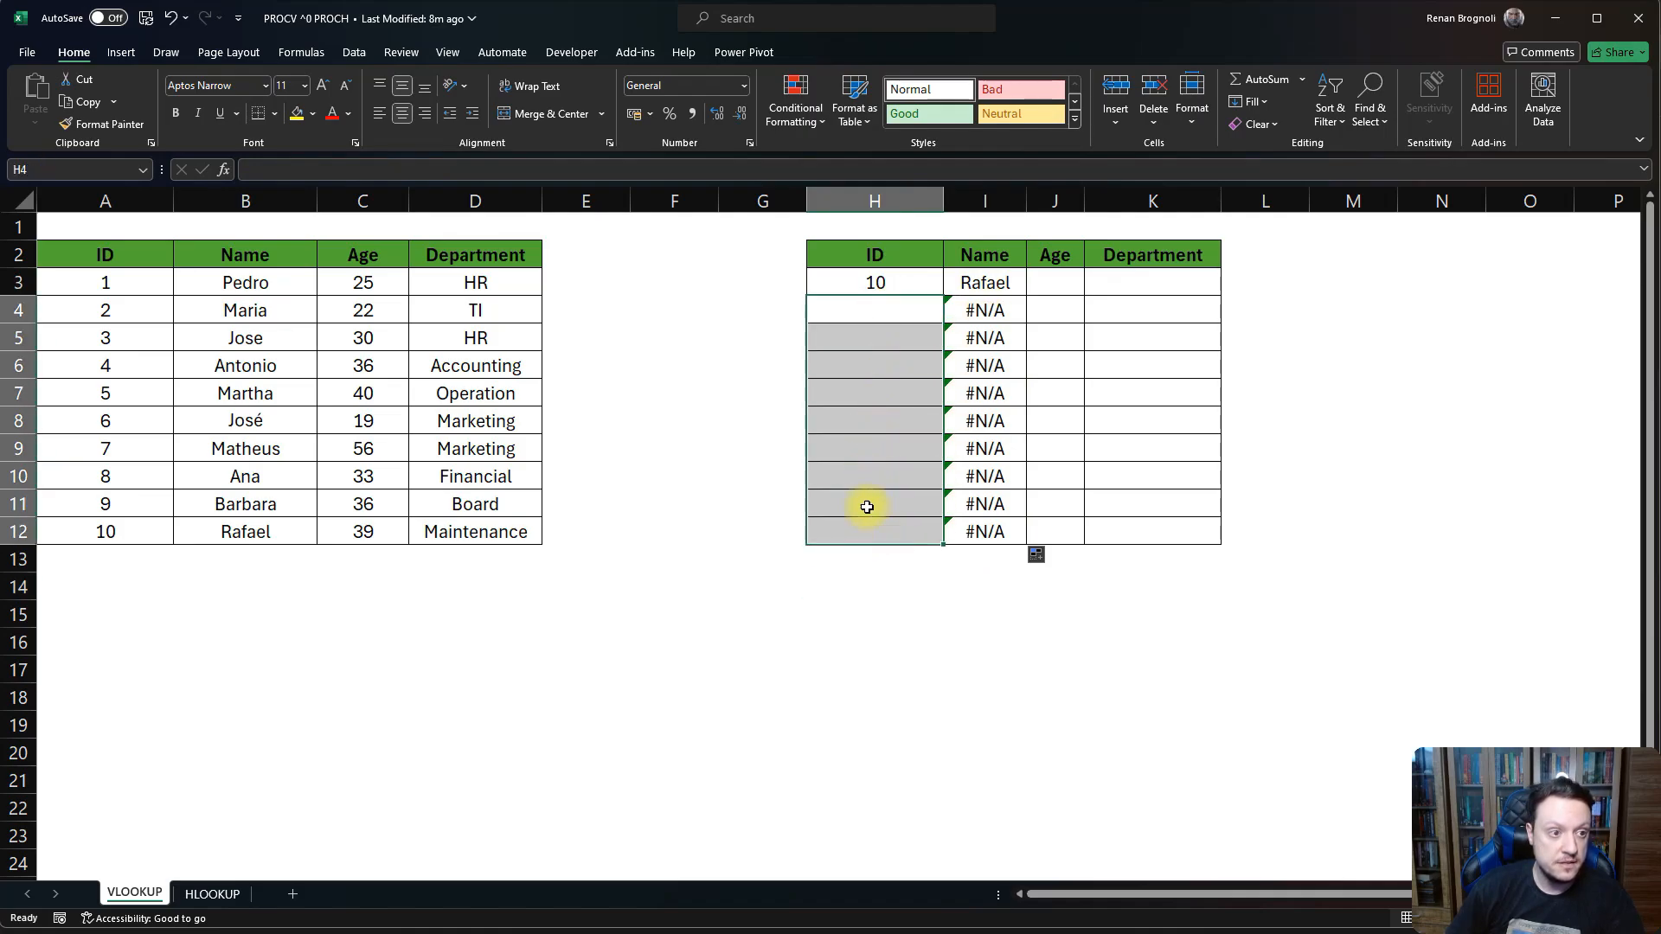
pyautogui.click(880, 309)
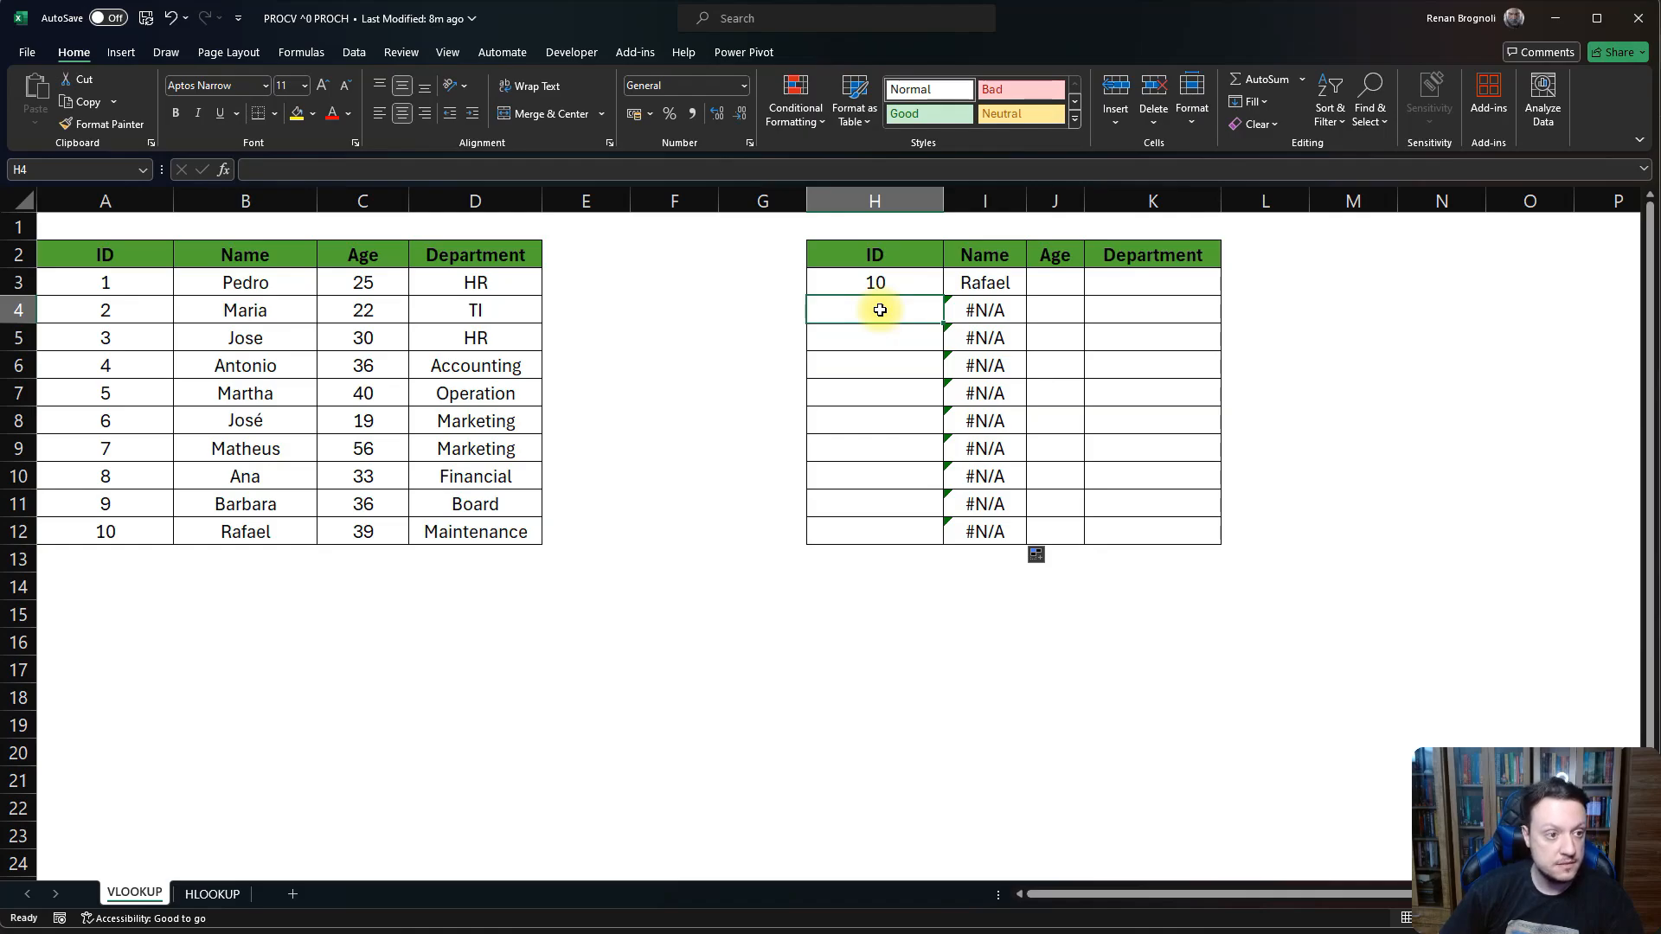
pyautogui.write('9')
pyautogui.press('Return')
pyautogui.write('7')
pyautogui.press('Return')
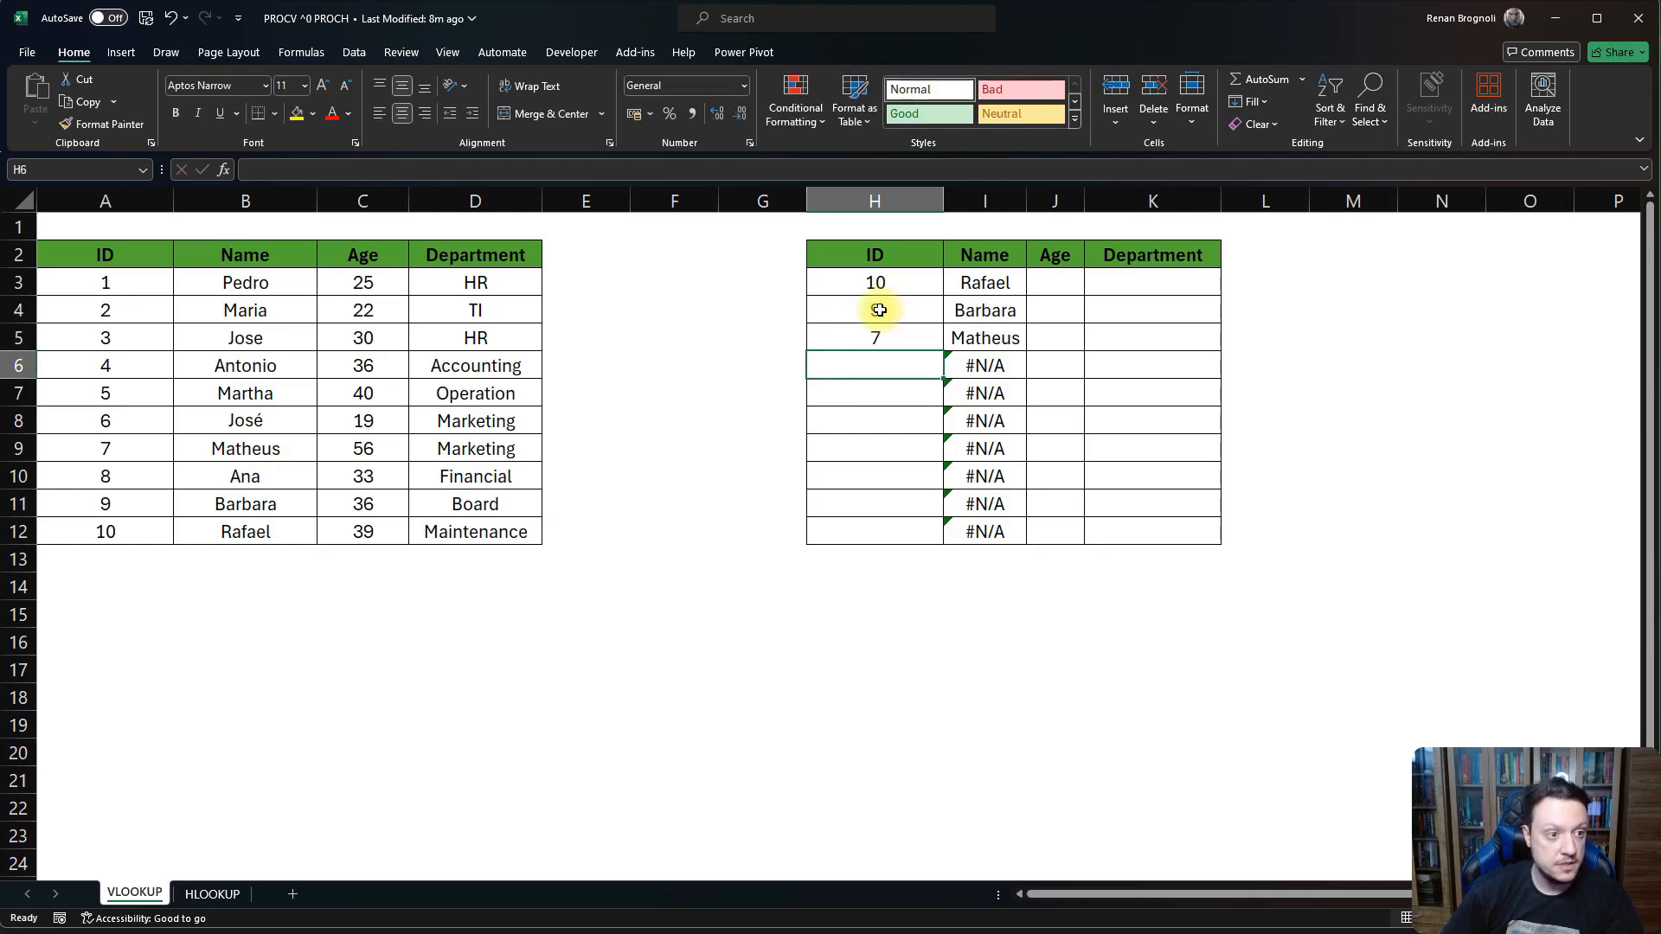
pyautogui.write('8')
pyautogui.press('Return')
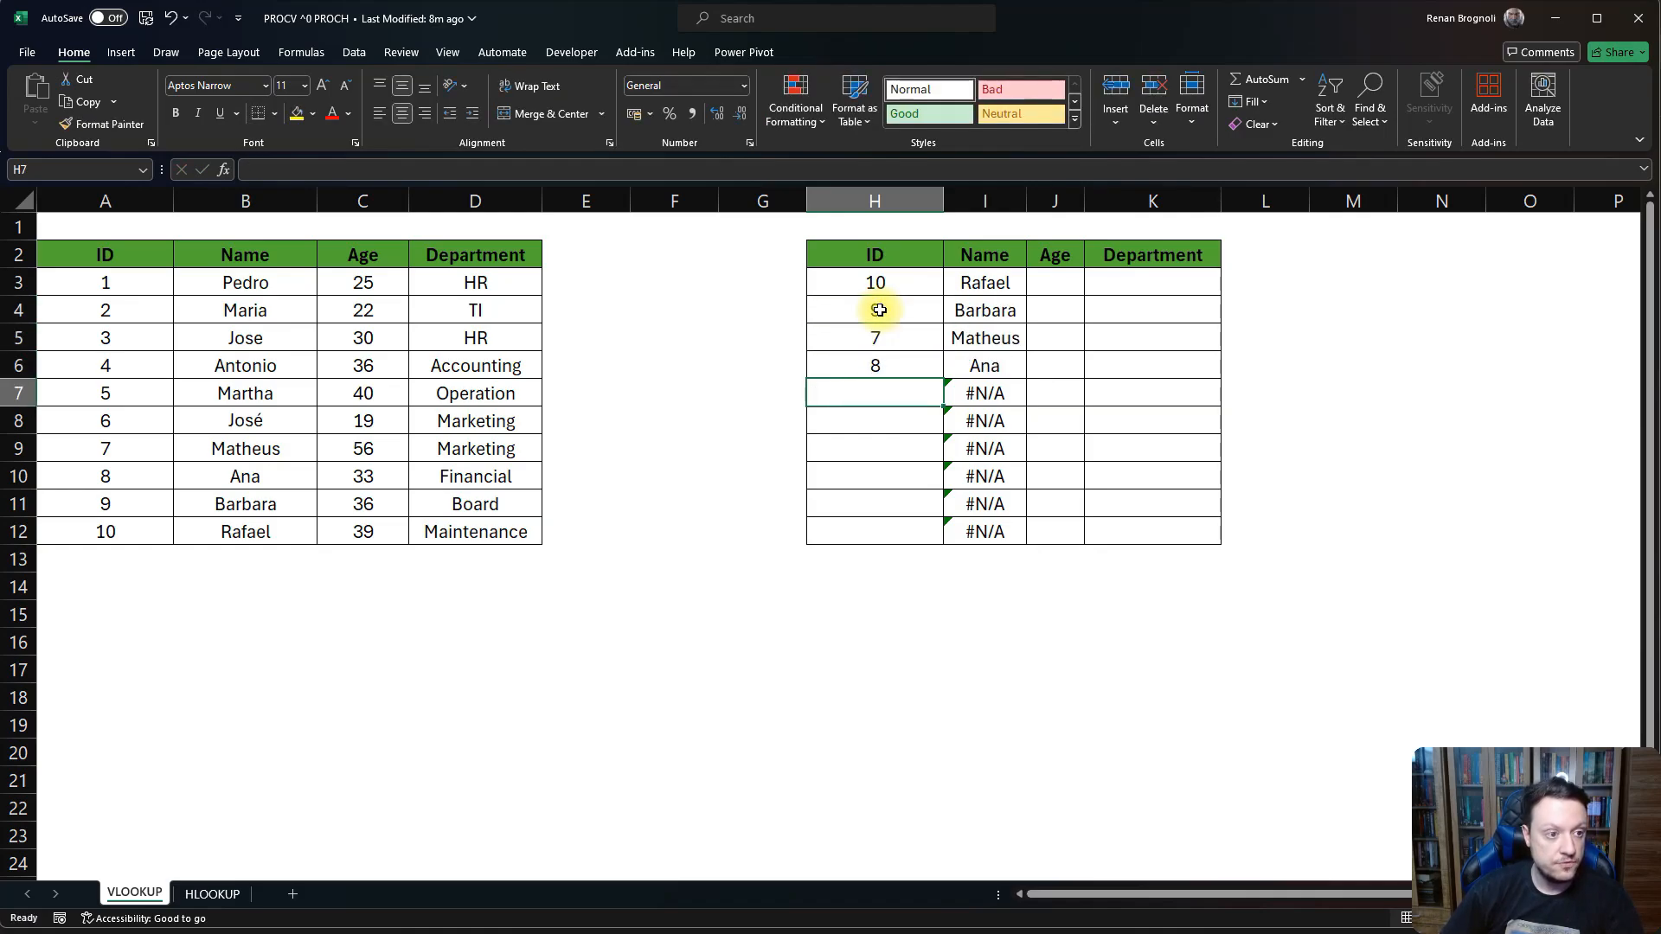
pyautogui.write('5')
pyautogui.press('Return')
pyautogui.write('6')
pyautogui.press('Return')
pyautogui.write('3')
pyautogui.press('Return')
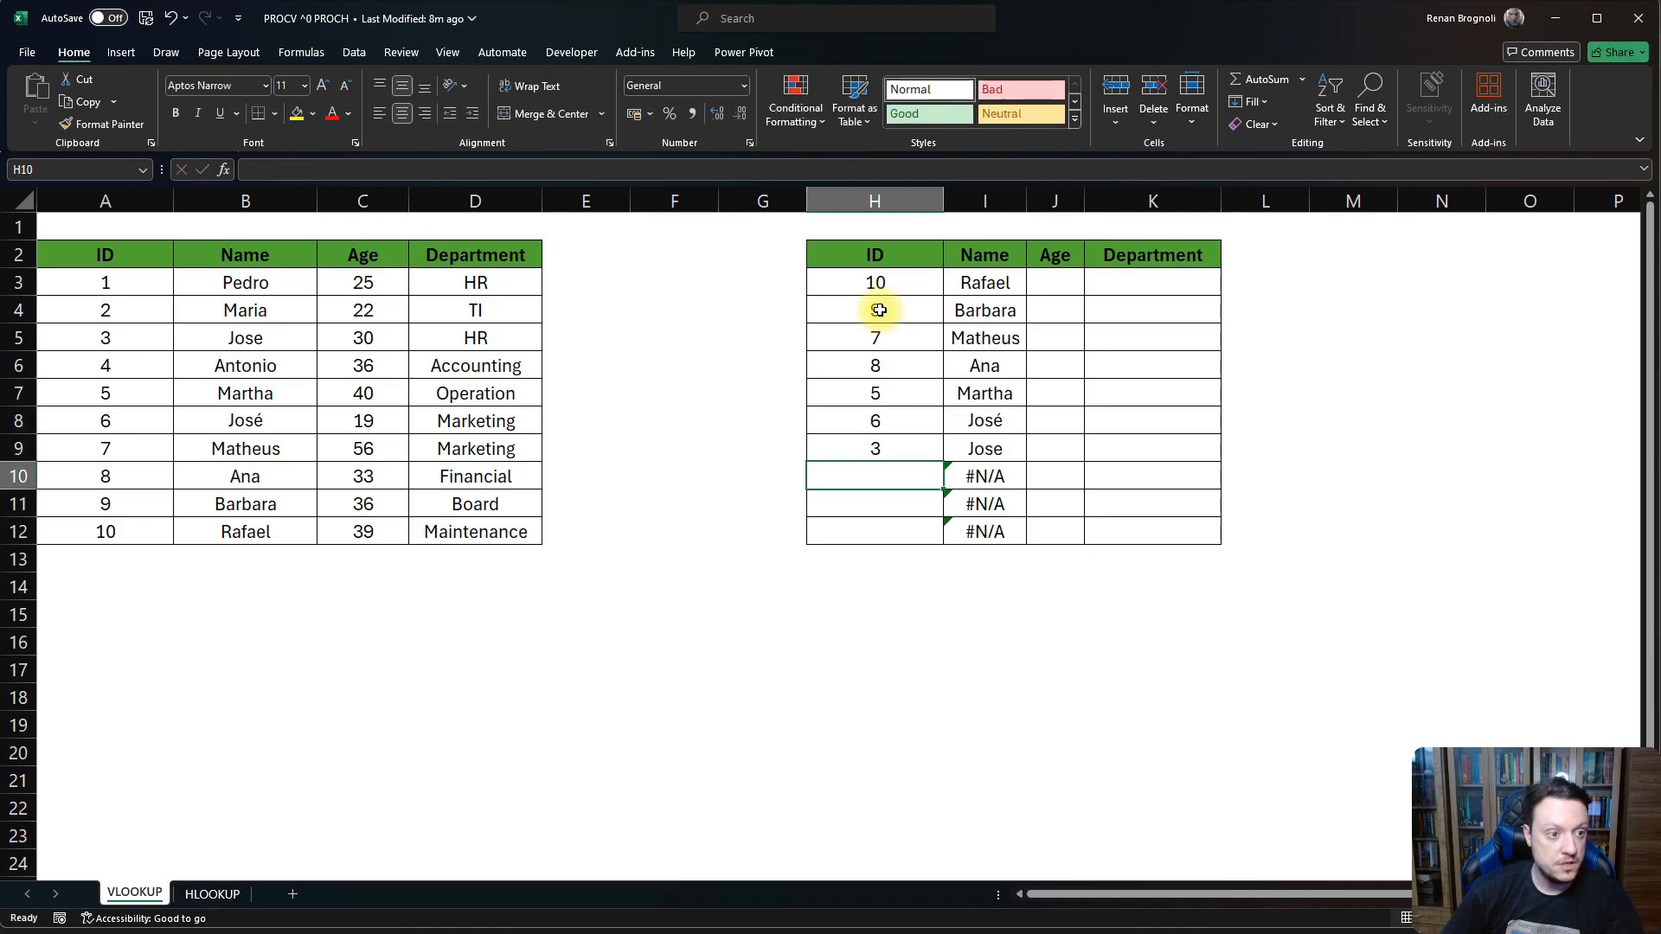
pyautogui.write('2')
pyautogui.press('Return')
pyautogui.write('1')
pyautogui.press('Return')
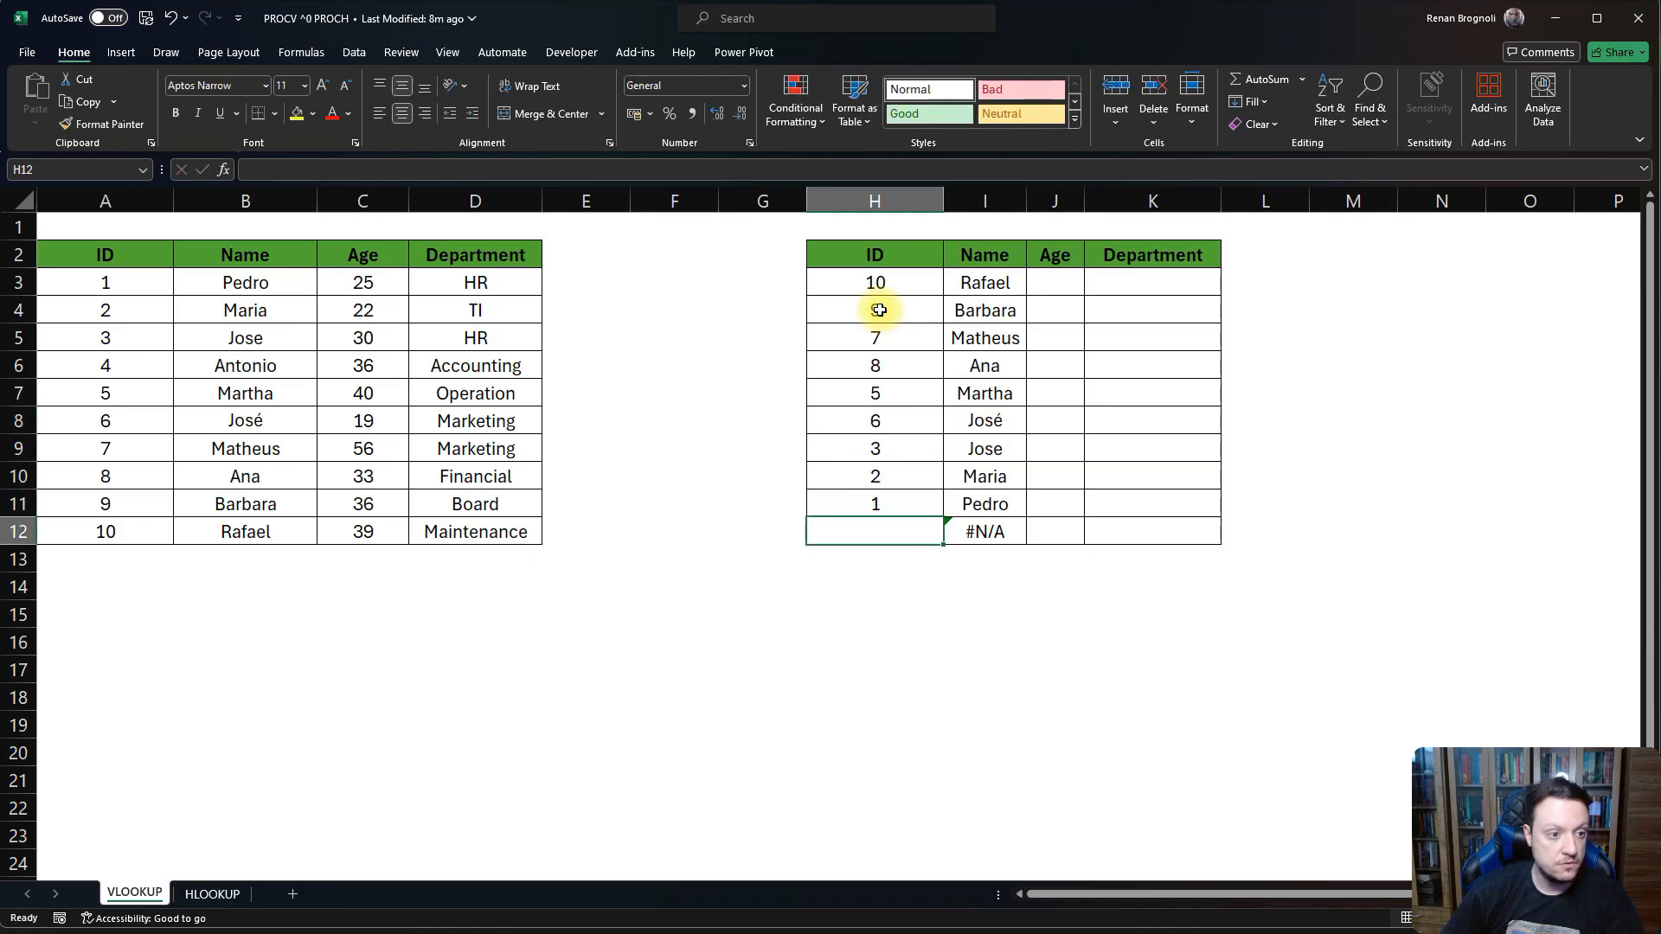
pyautogui.write('4')
pyautogui.press('Return')
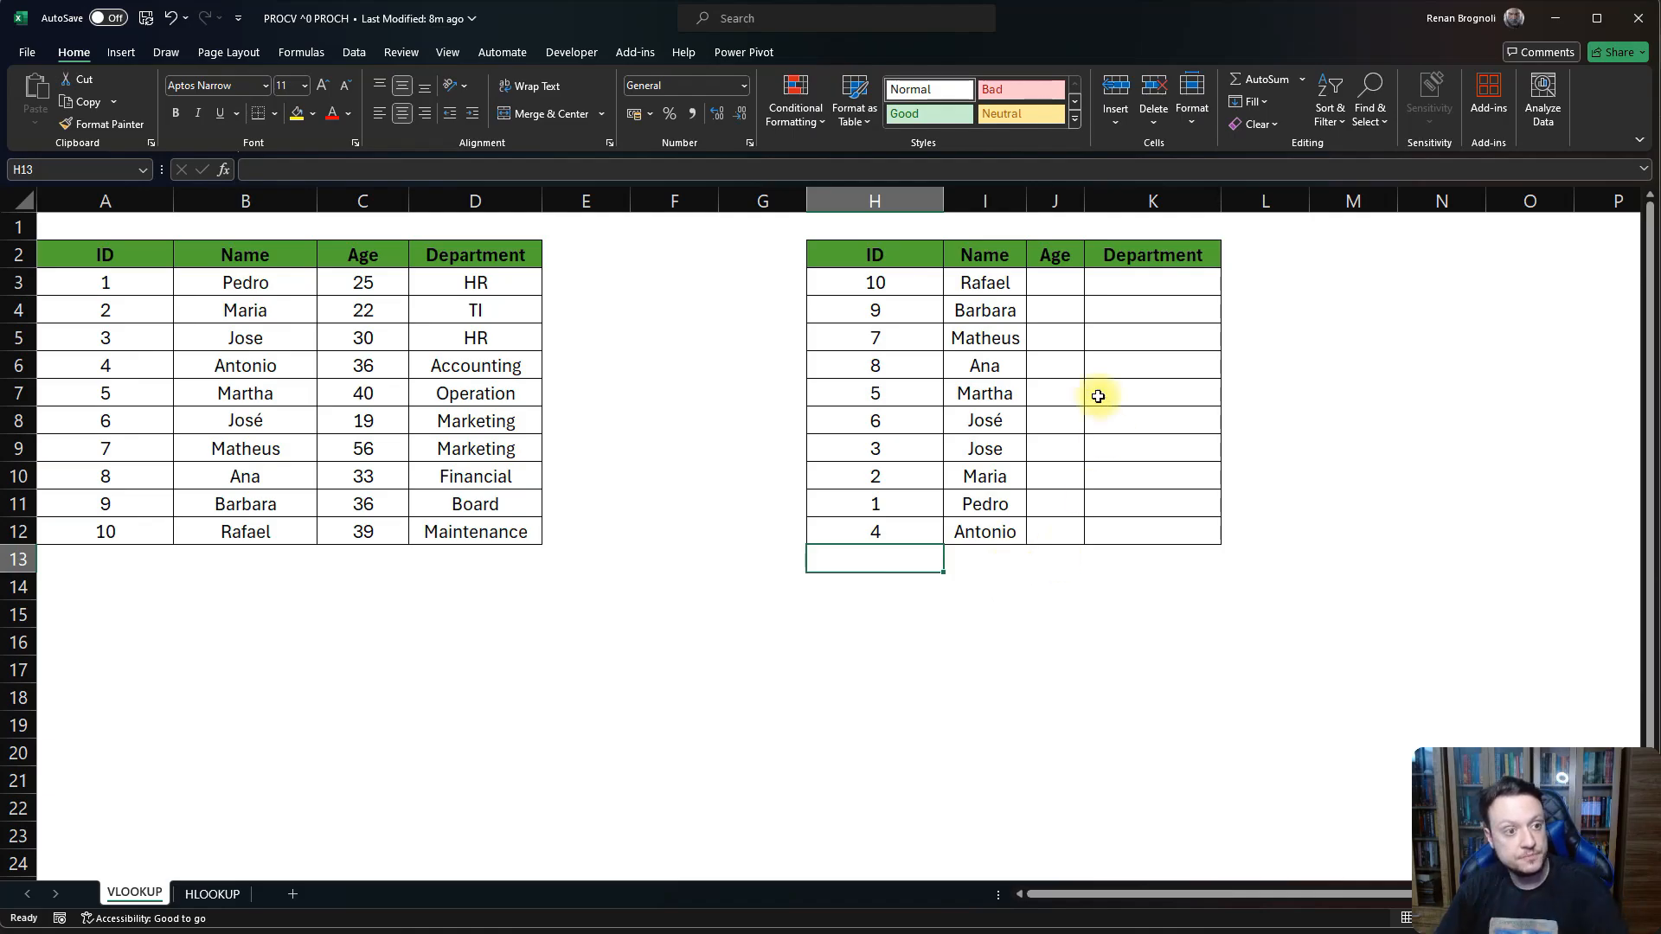
# Copy the I3 lookup formula into J3 under Age and set its column index to 3.
pyautogui.click(993, 277)
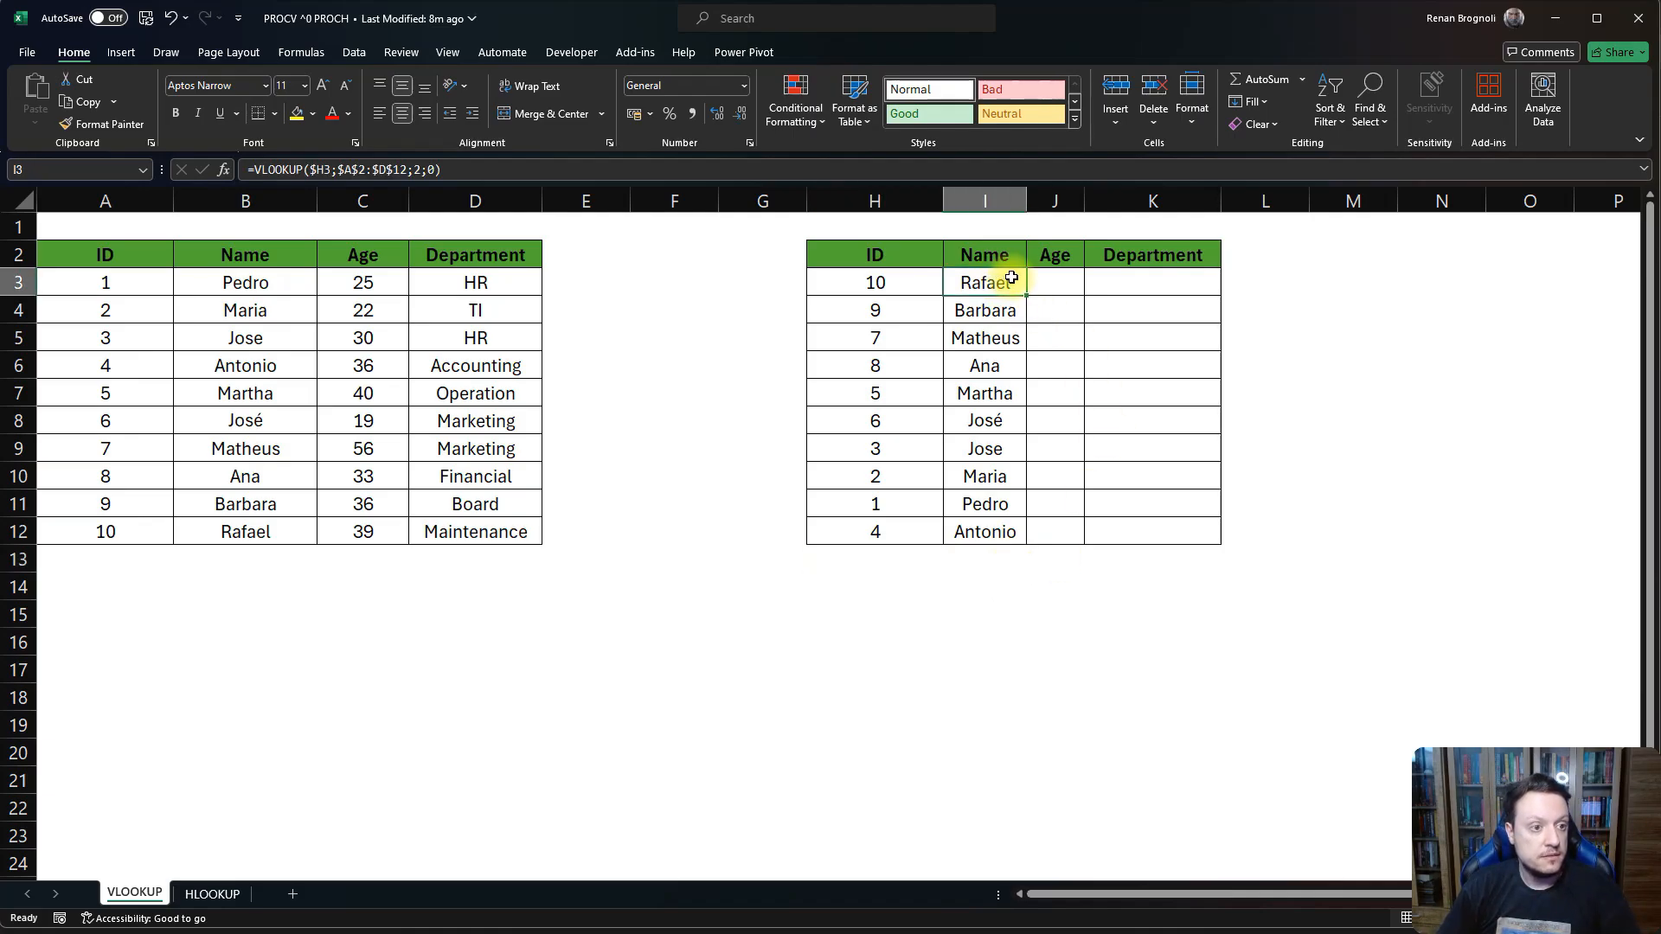
pyautogui.moveTo(1026, 293); pyautogui.dragTo(1061, 294)
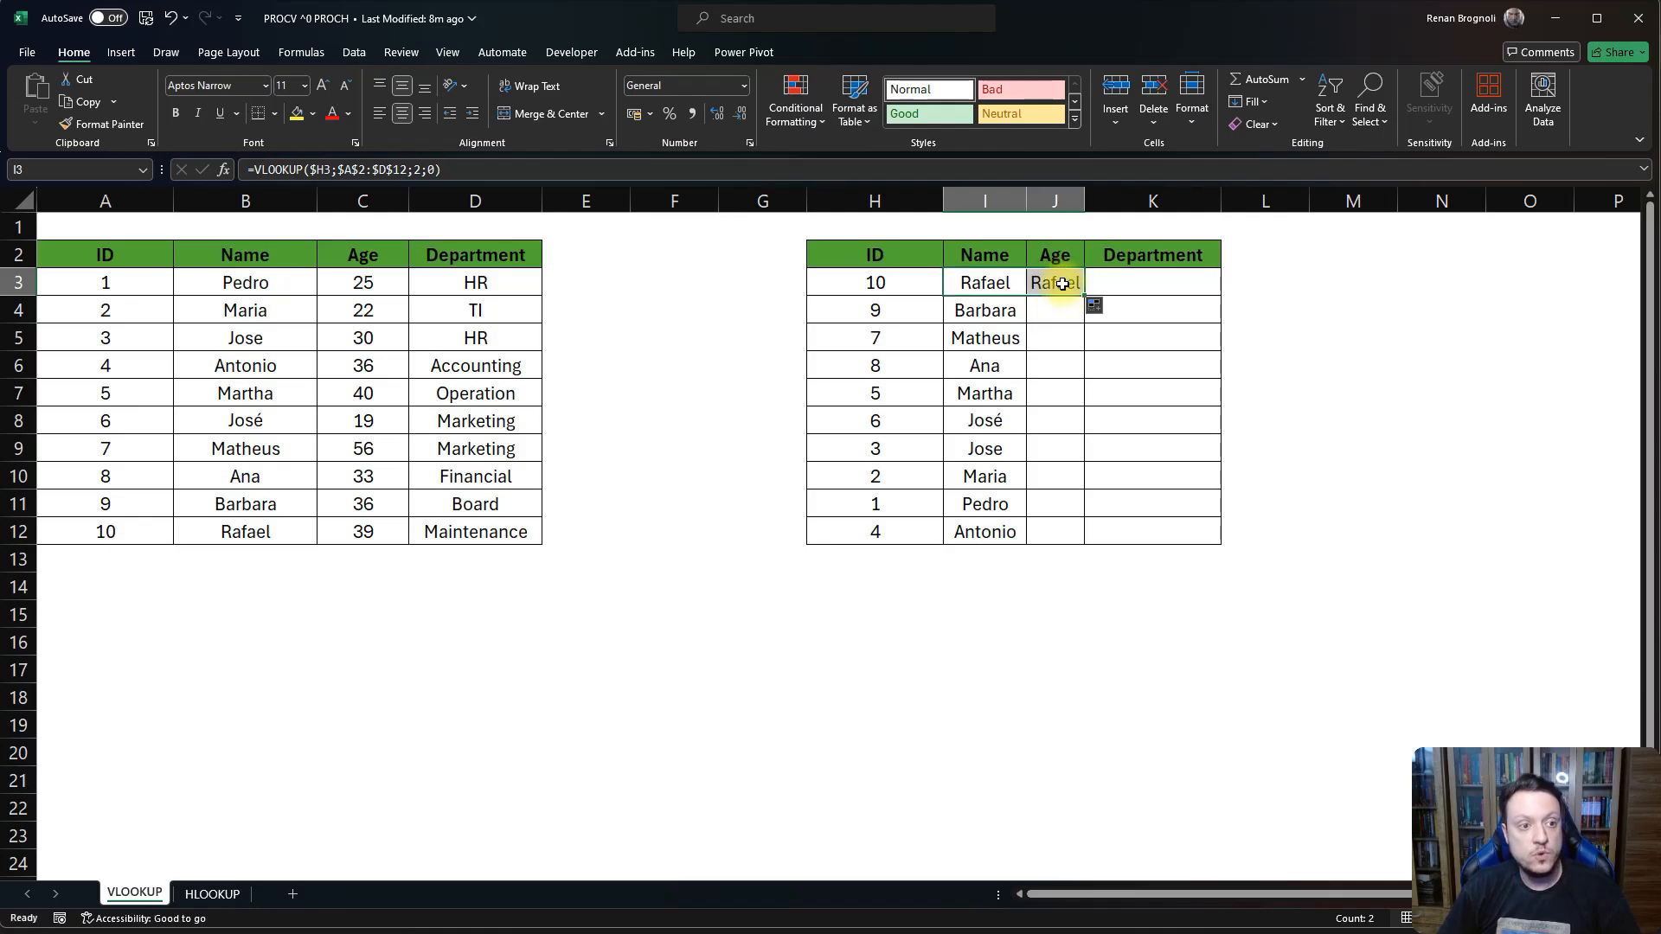
pyautogui.click(1062, 289)
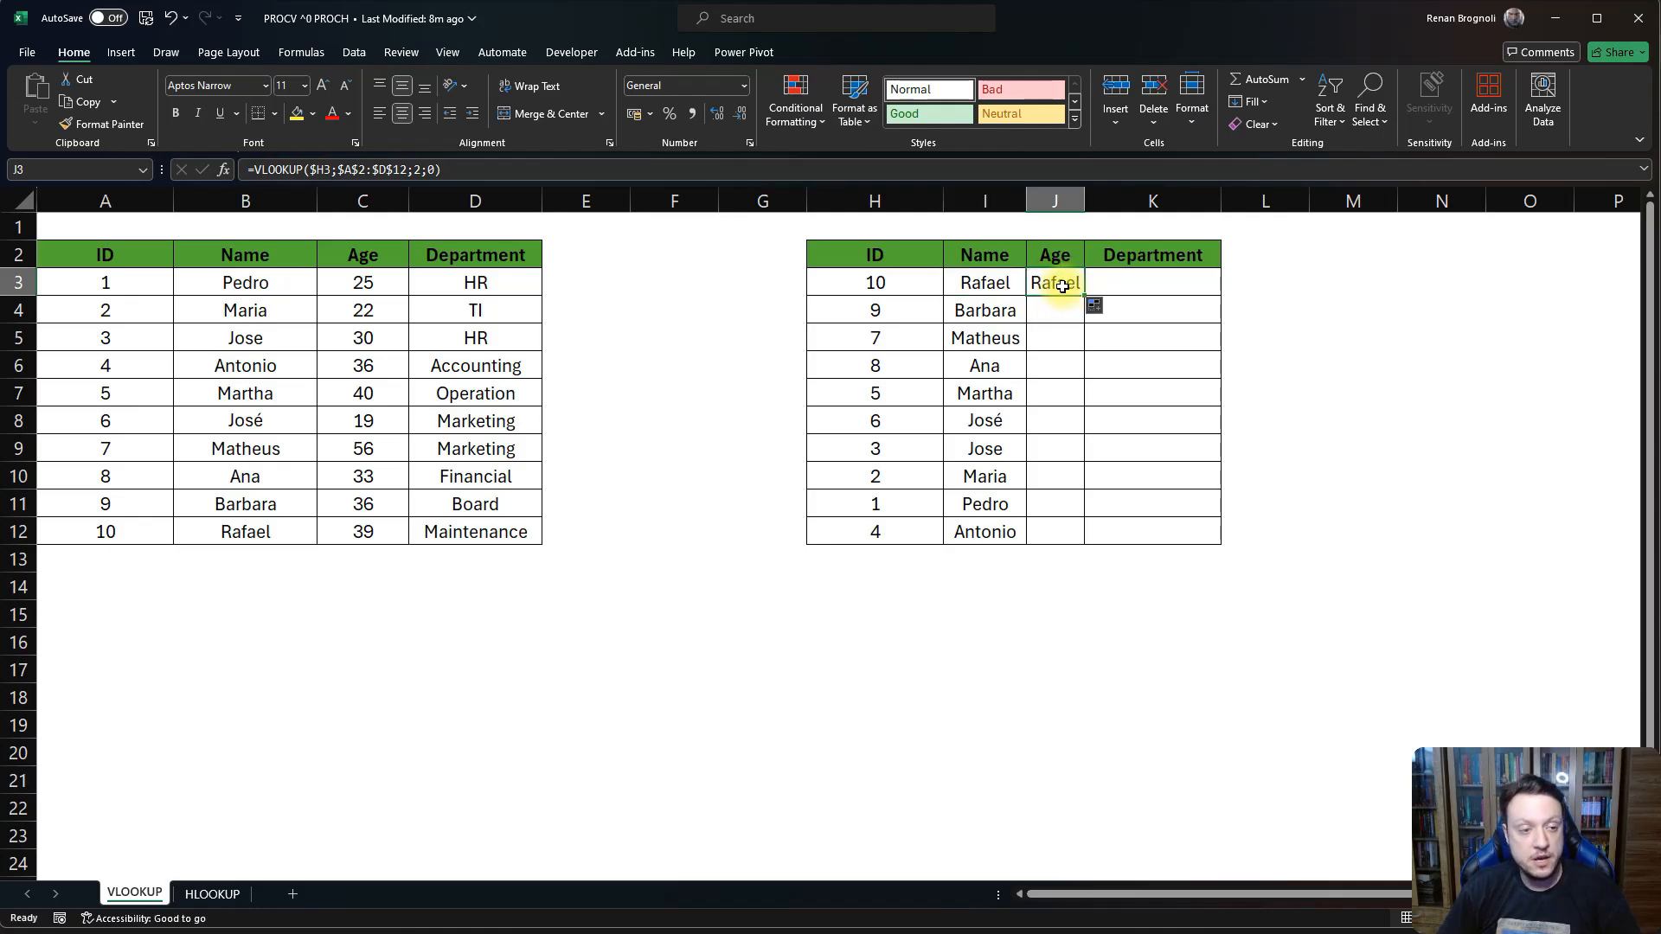
pyautogui.doubleClick(1062, 286)
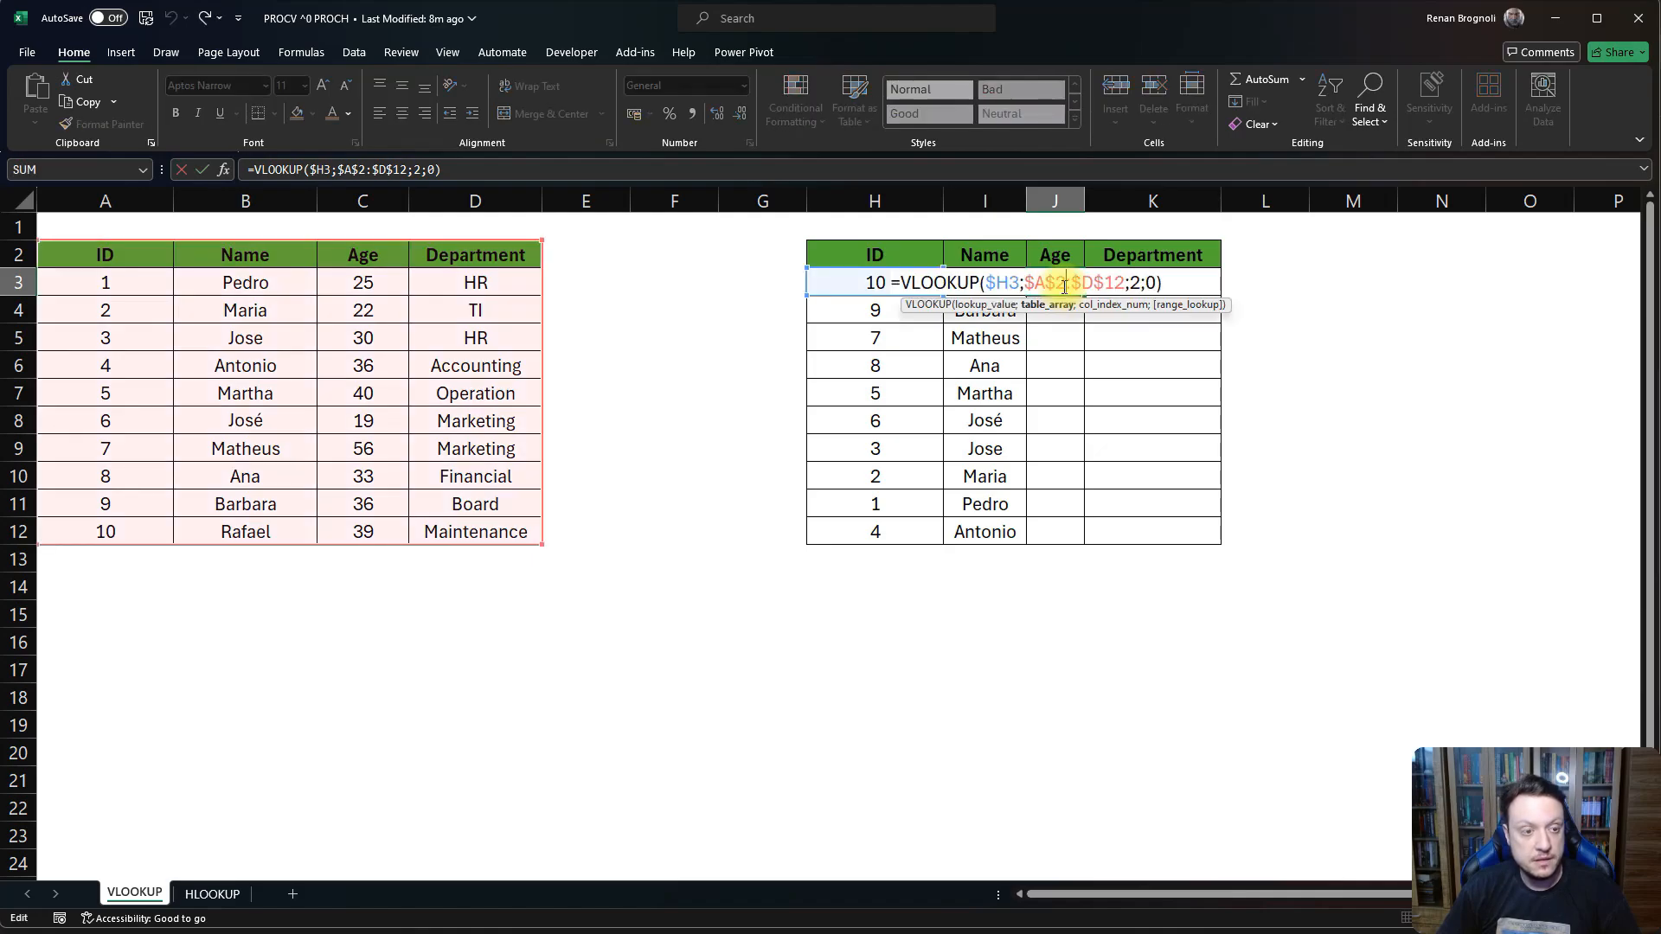
pyautogui.doubleClick(1136, 282)
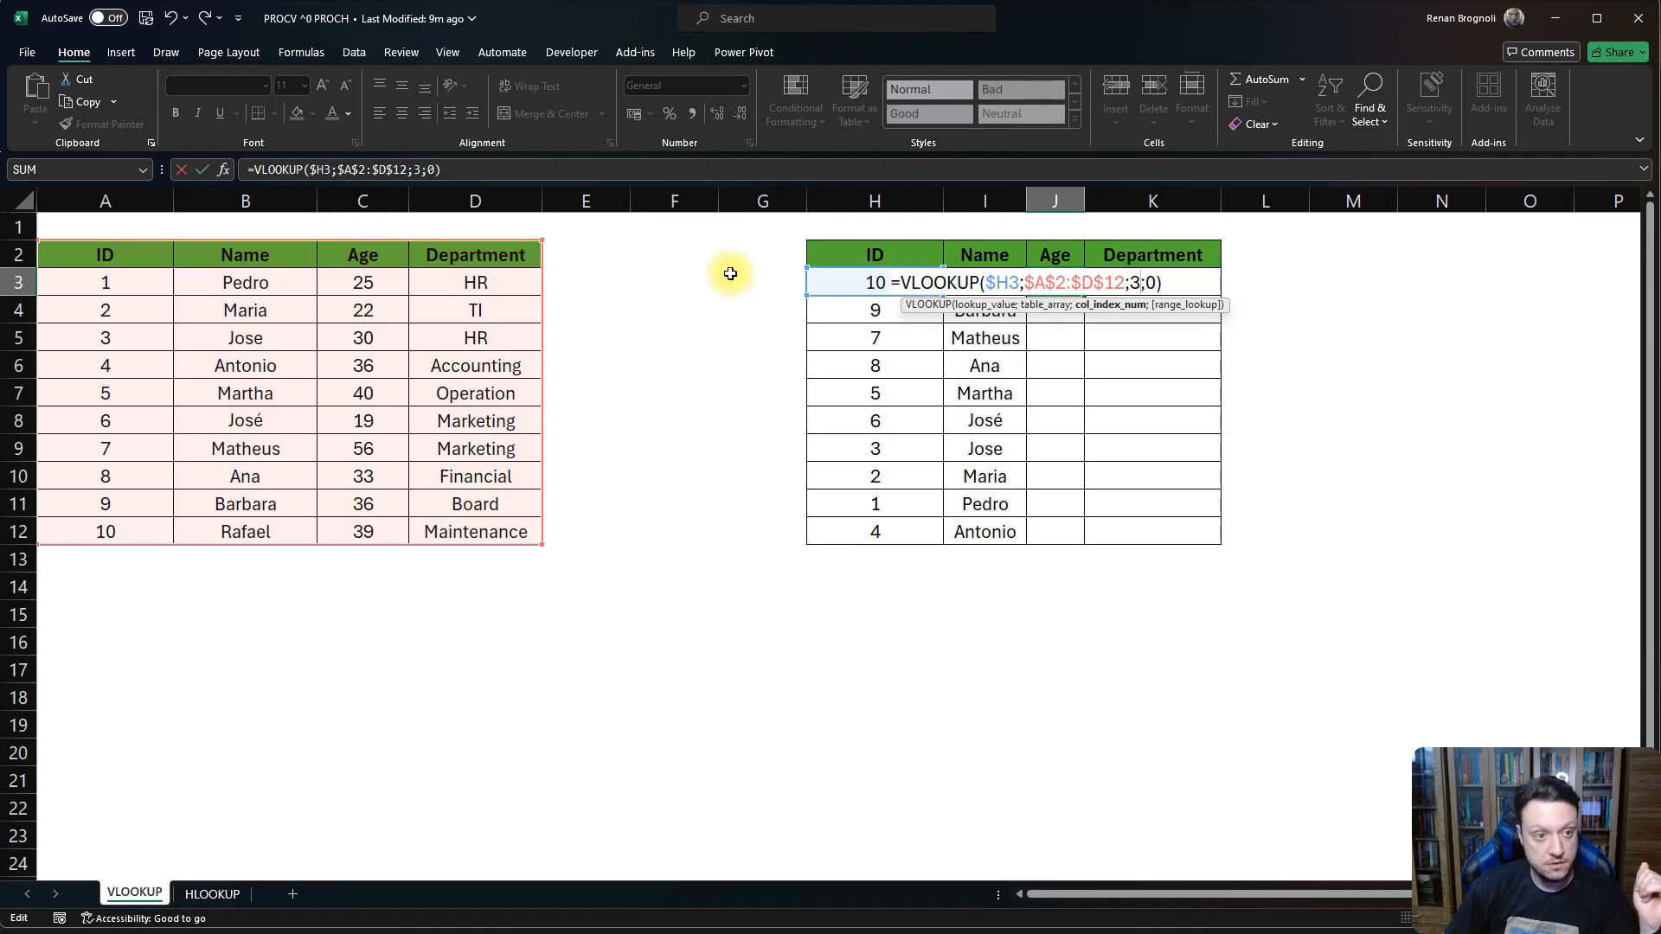
pyautogui.hotkey('ctrl', 'Return')
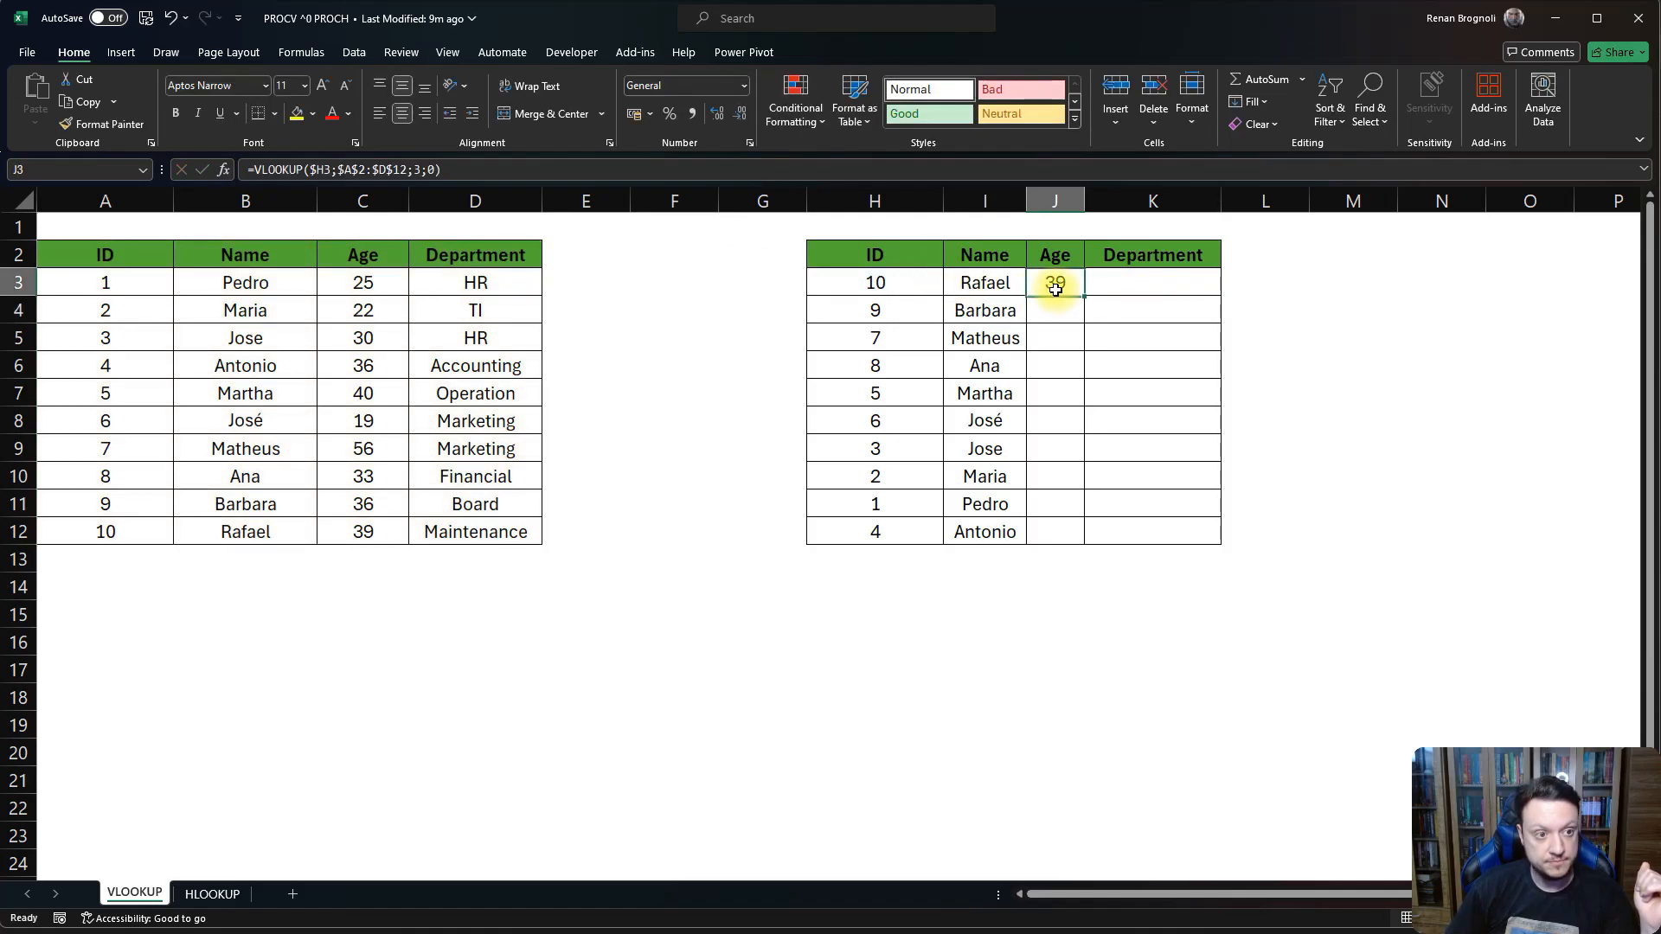
# Fill the J3 age lookup formula down through J12.
pyautogui.doubleClick(1083, 296)
pyautogui.click(906, 608)
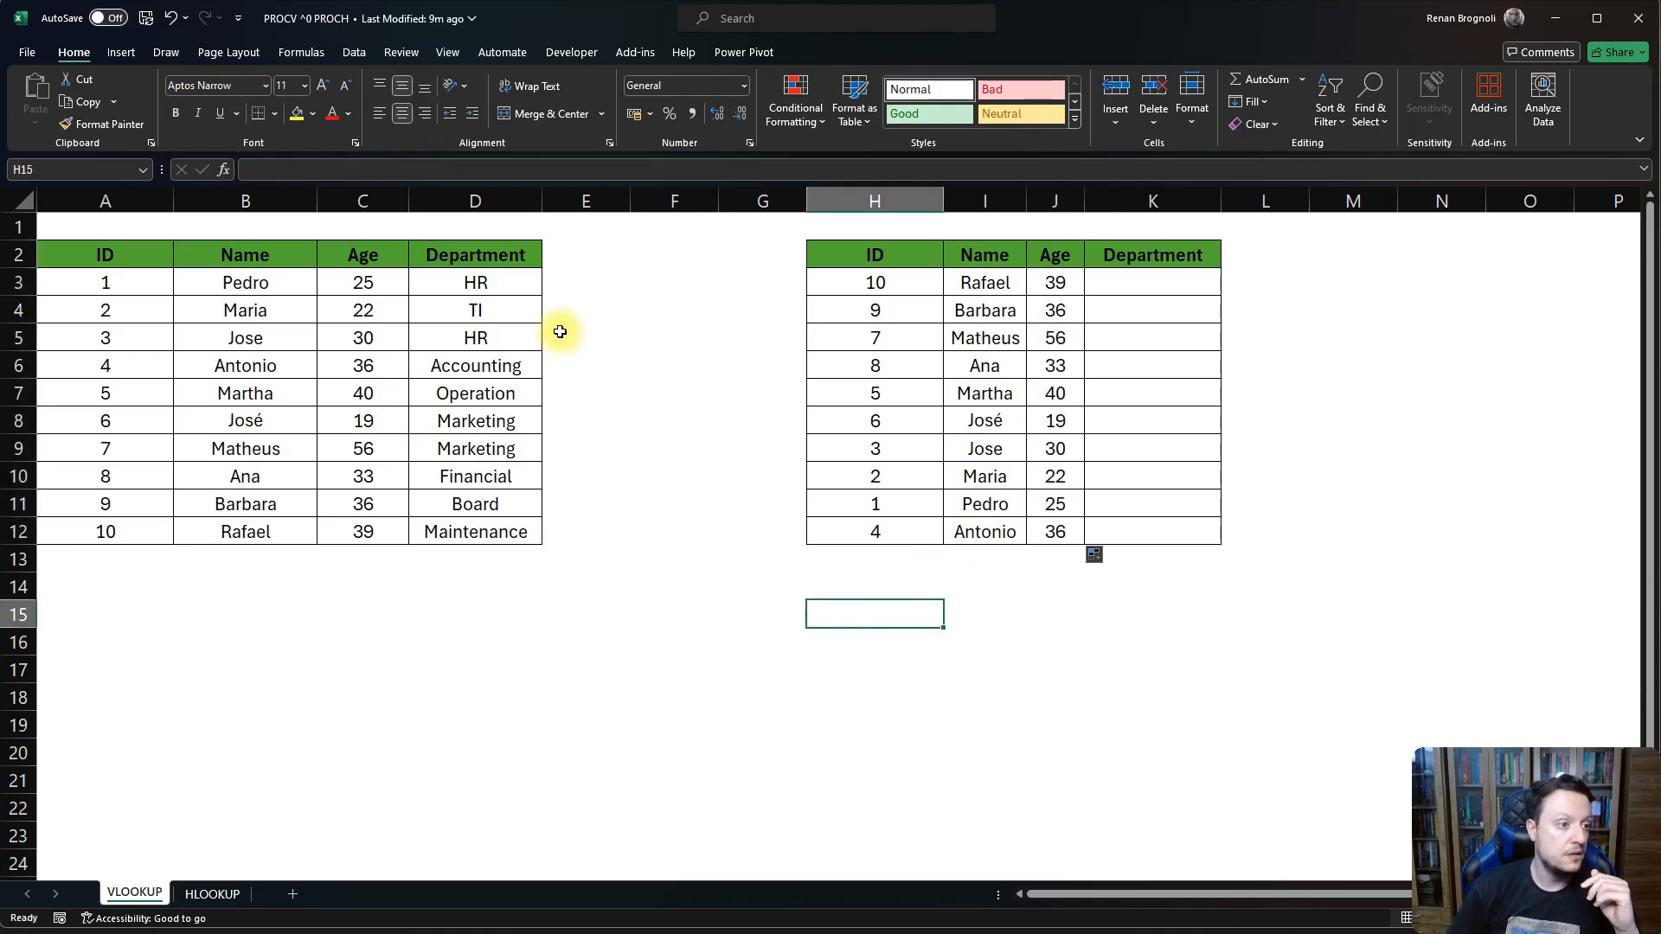
pyautogui.click(1051, 284)
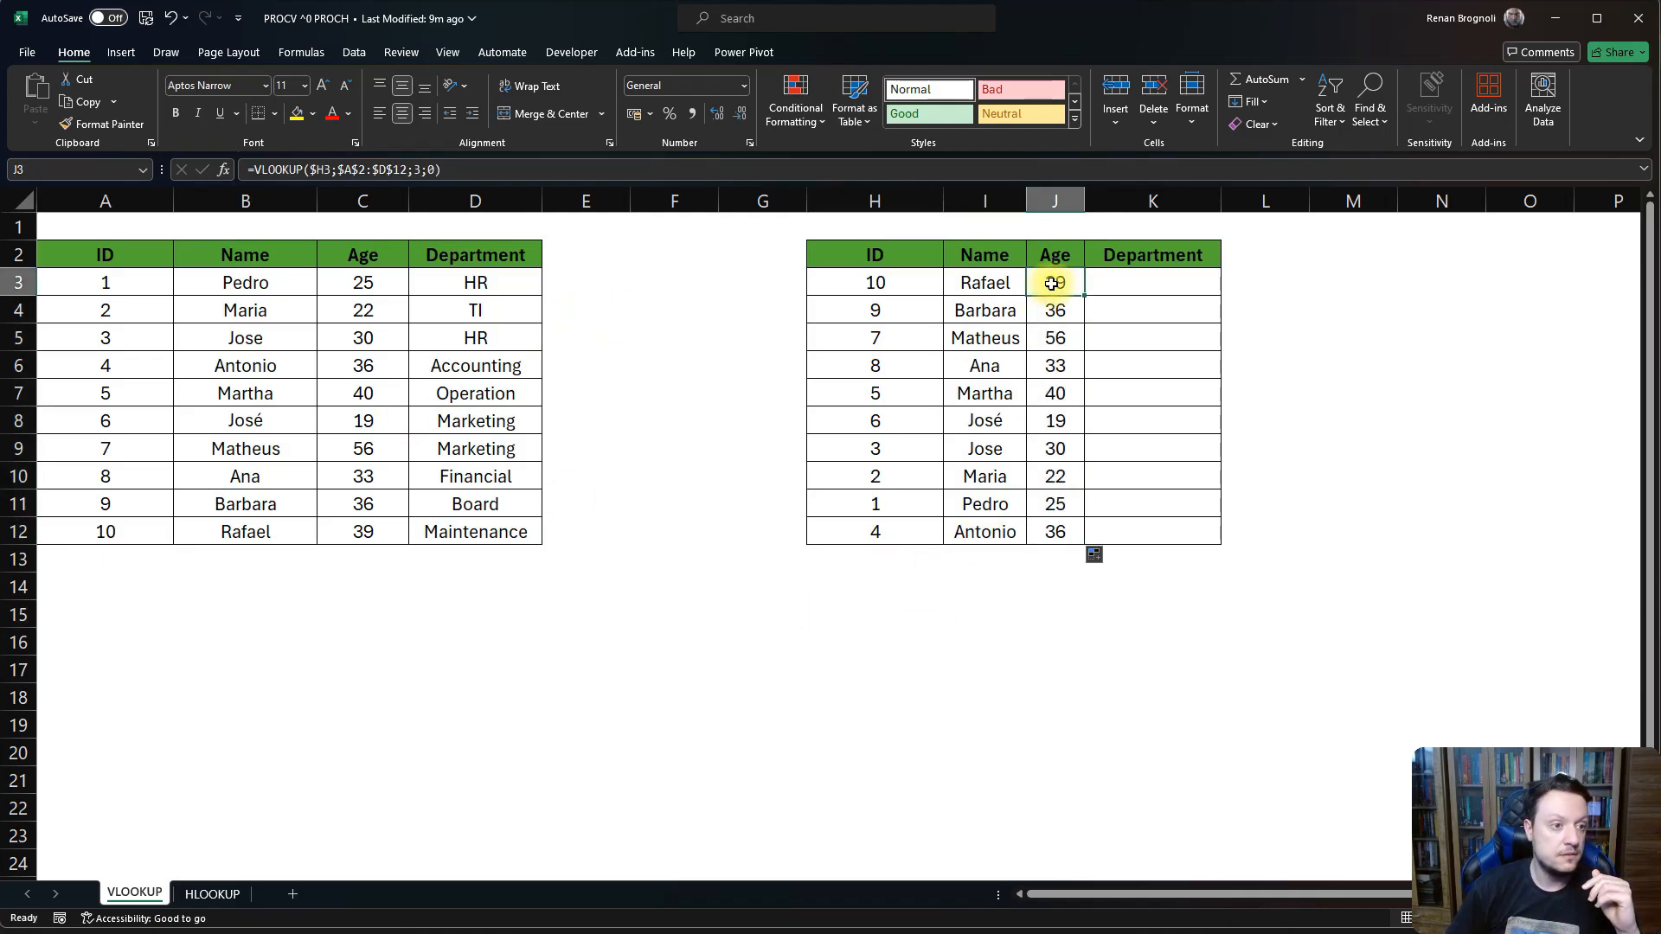
# Examine the table range argument in the I3 name lookup formula without changing it.
pyautogui.doubleClick(985, 283)
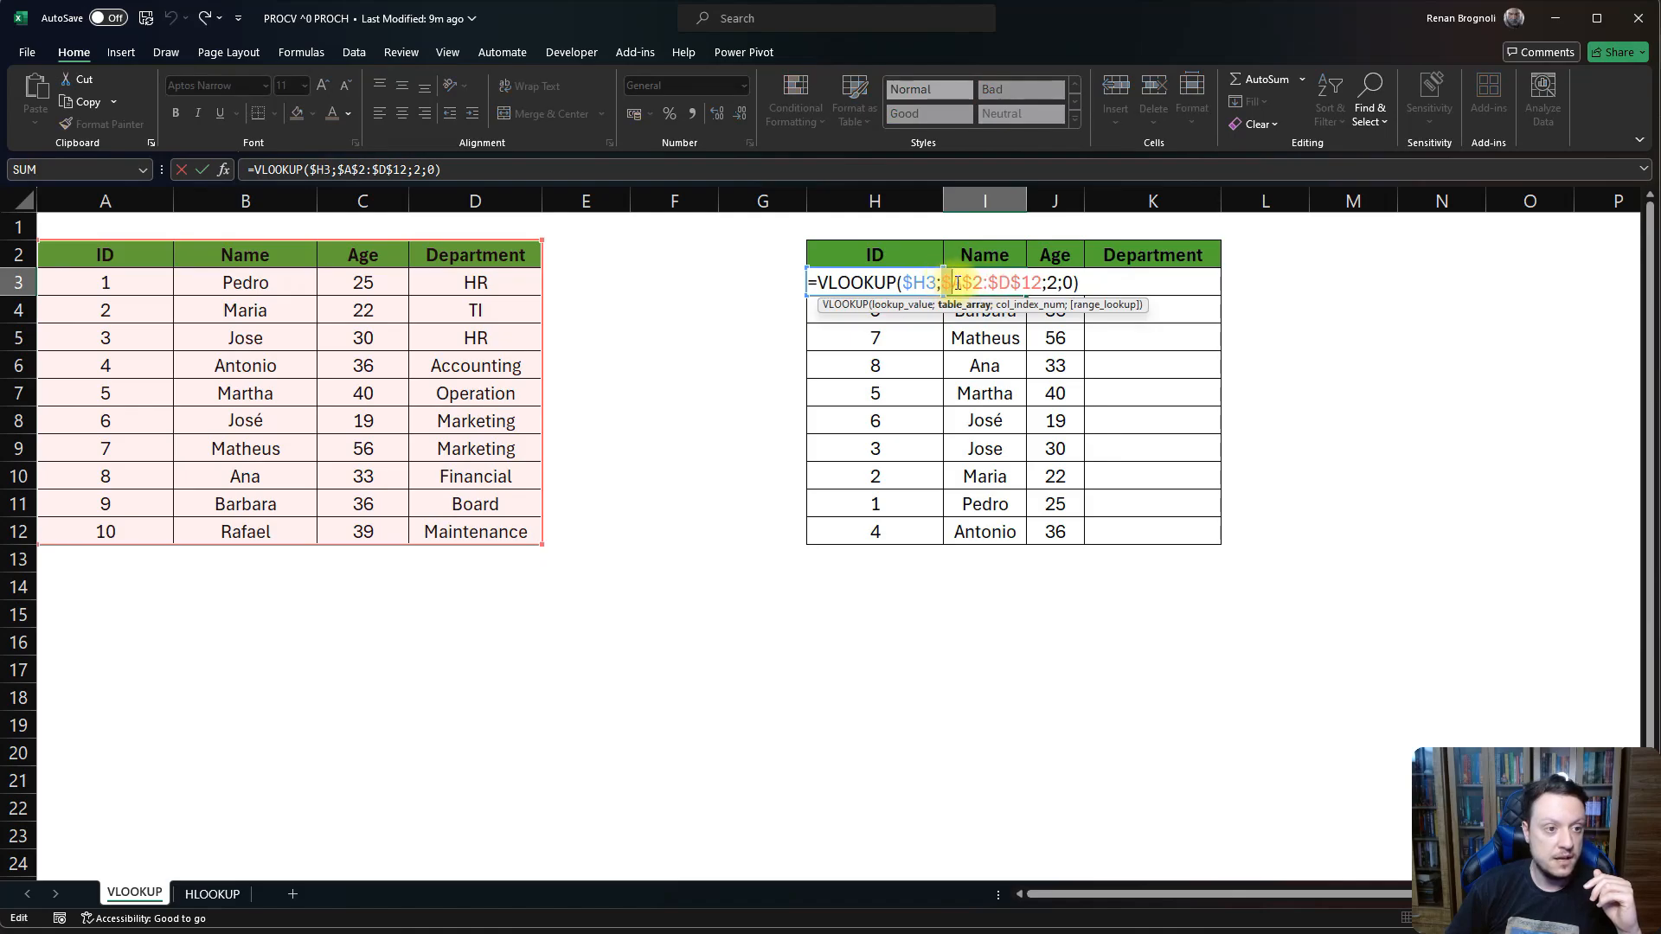
pyautogui.moveTo(958, 283); pyautogui.dragTo(1043, 286)
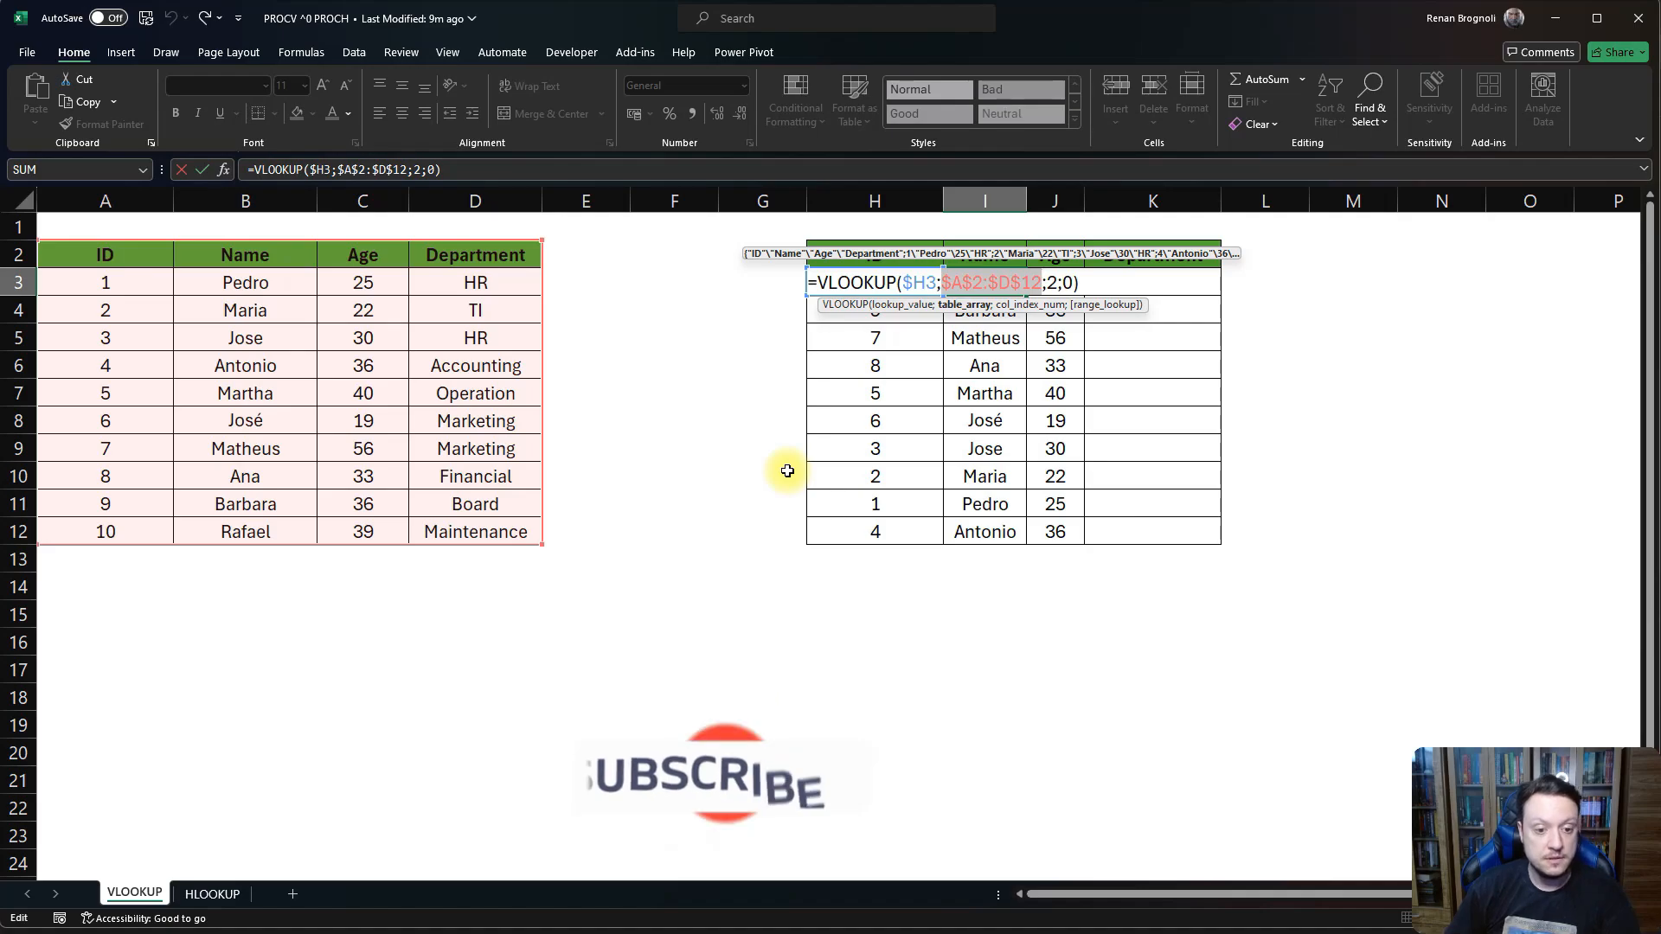
pyautogui.press('Escape')
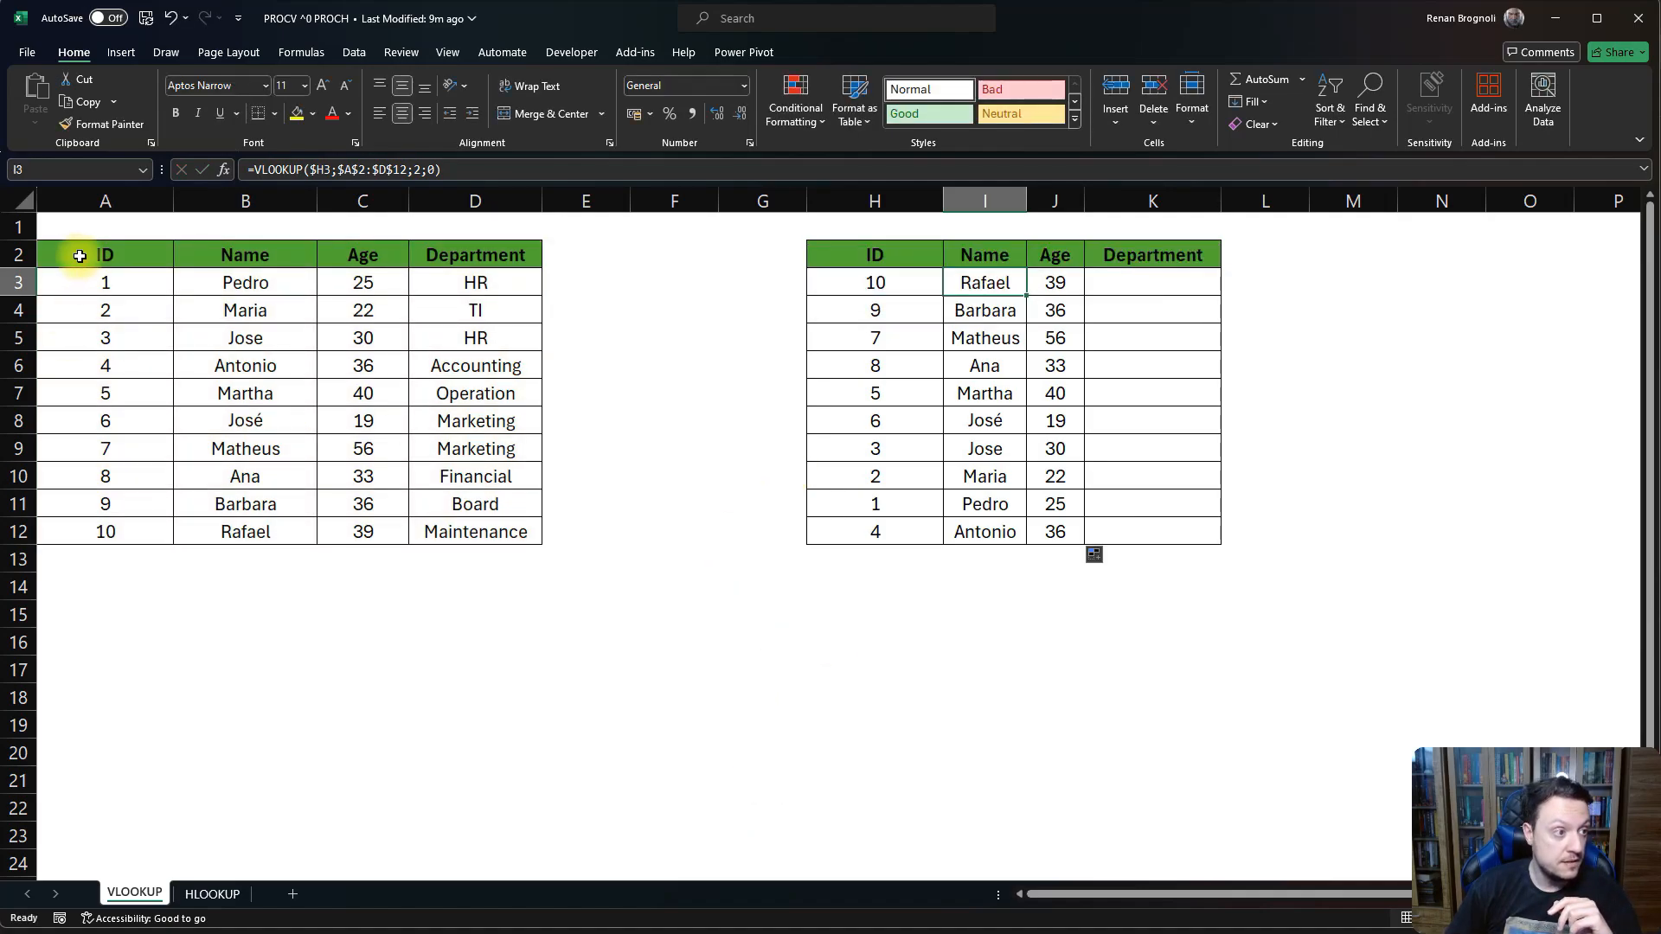
# Name the source table range A2:D12 table_id.
pyautogui.moveTo(75, 256); pyautogui.dragTo(485, 534)
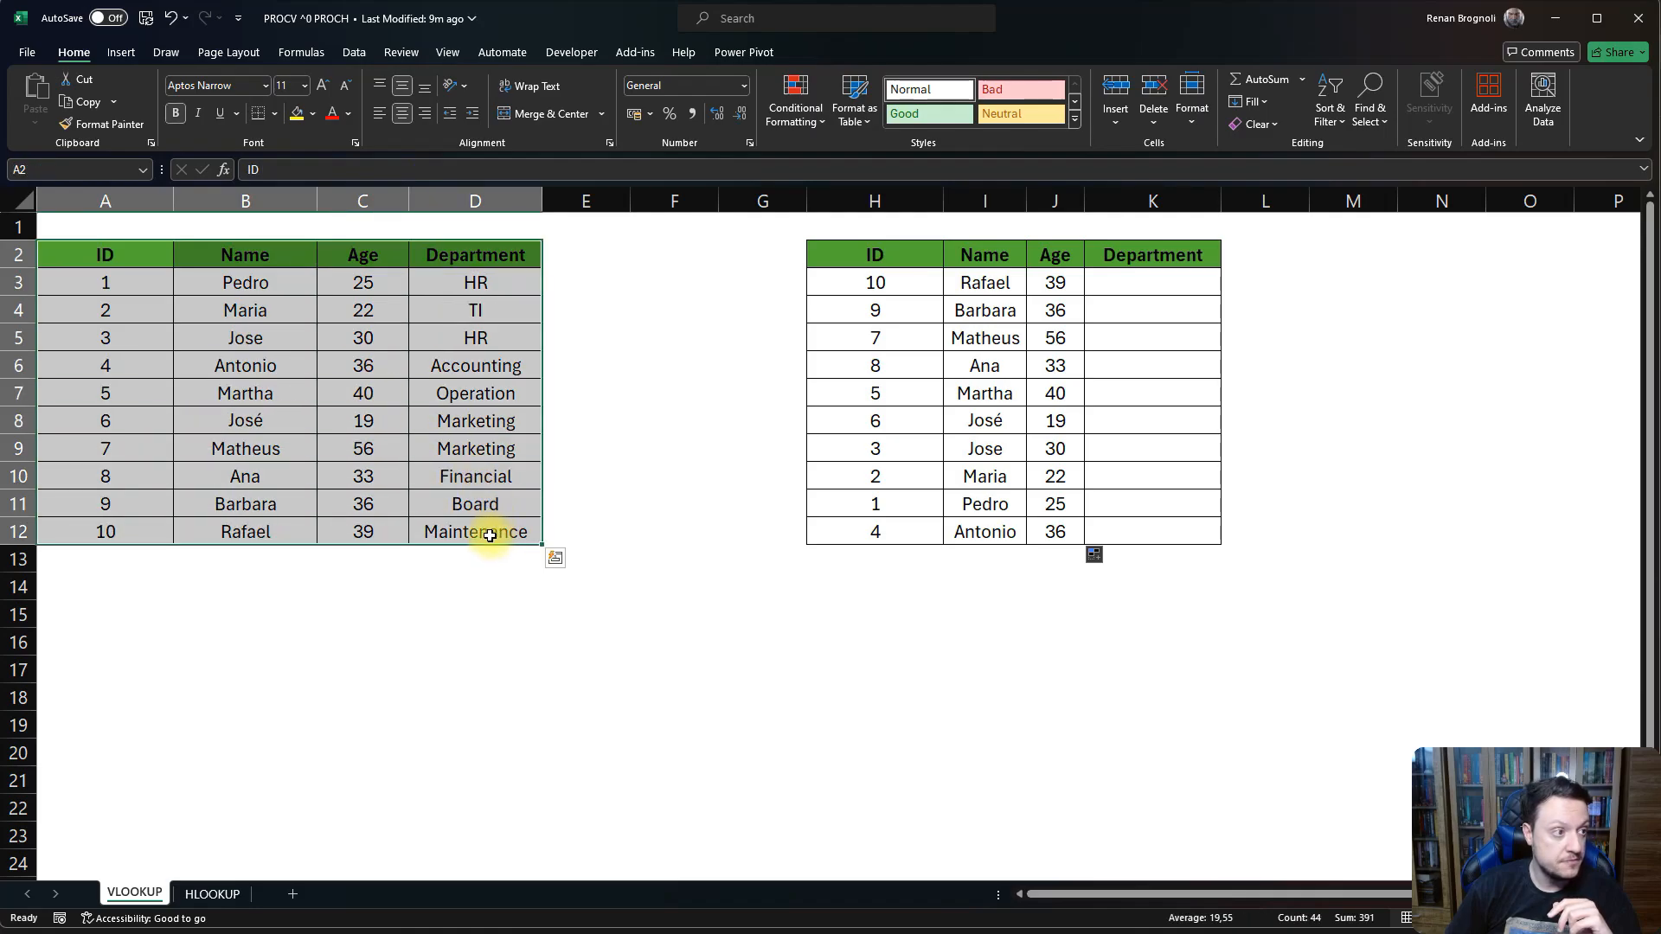
pyautogui.click(93, 168)
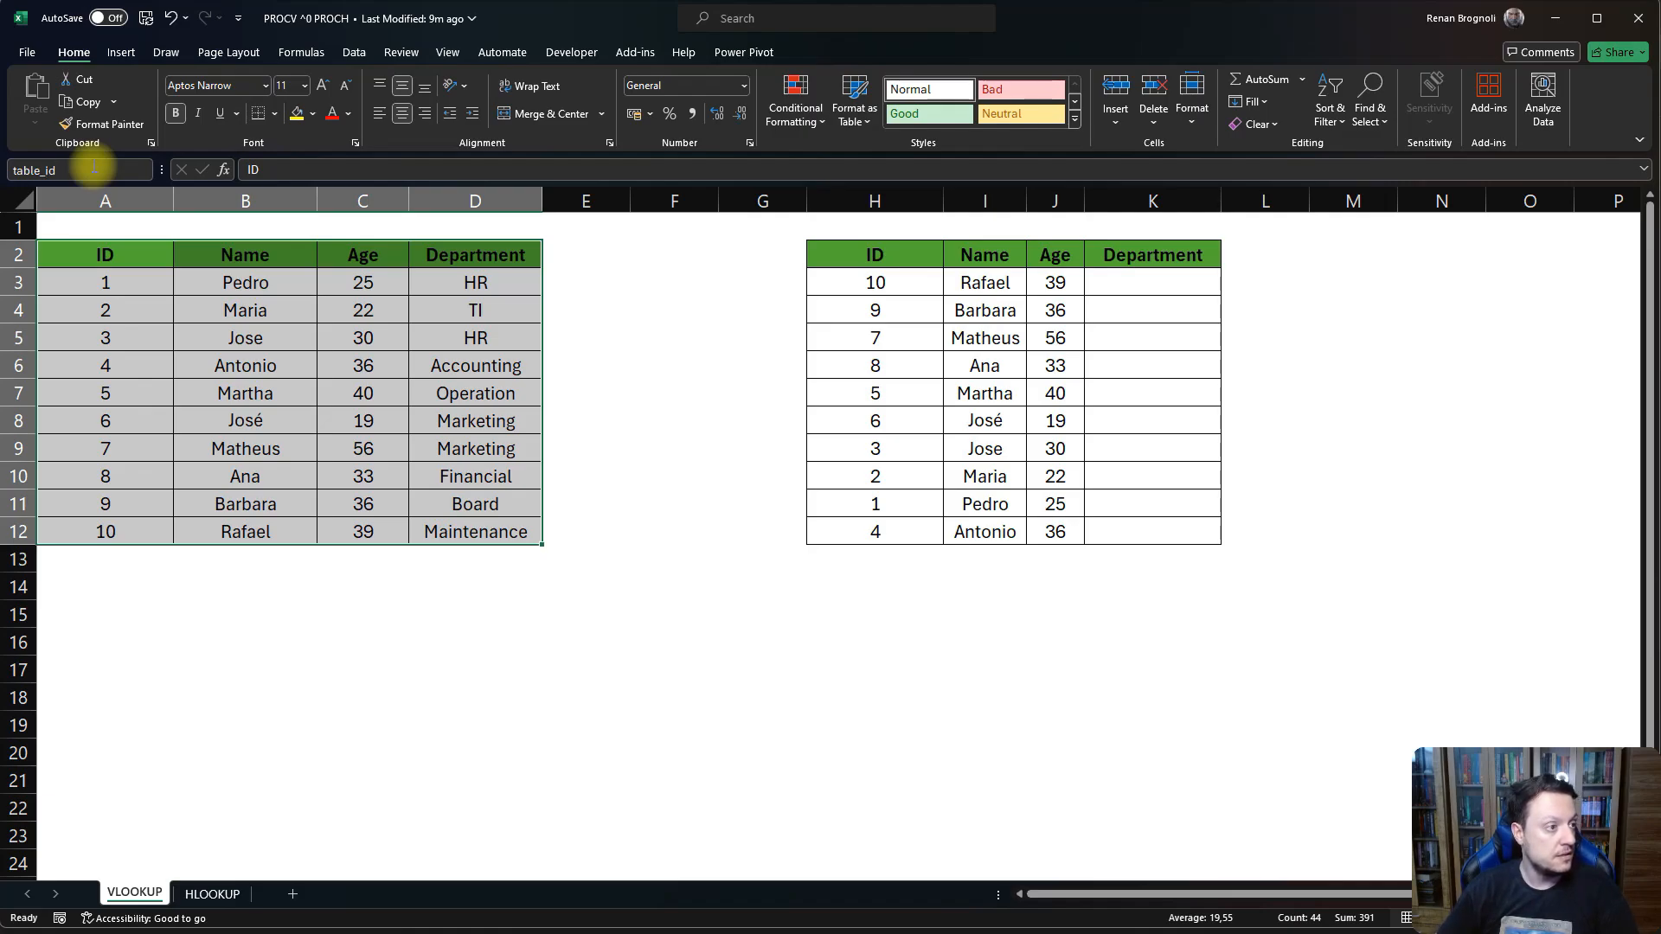
pyautogui.click(853, 693)
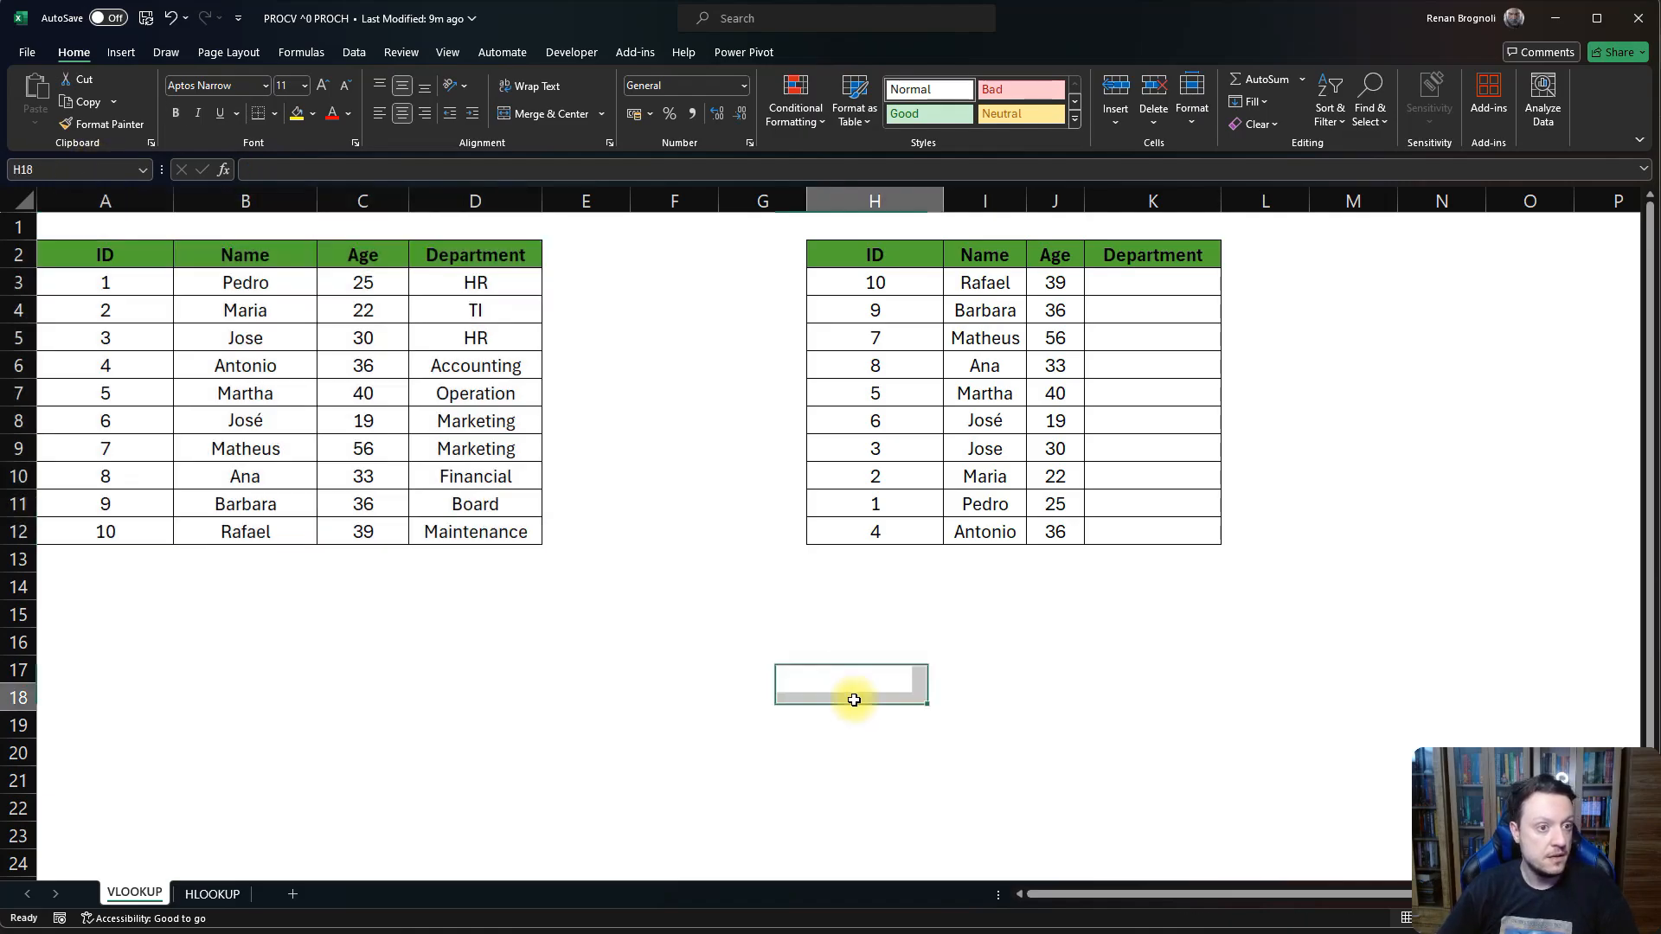
# Enter a VLOOKUP formula in K3 that looks up H3 in table_id with column index 4 and exact match 0.
pyautogui.click(1140, 287)
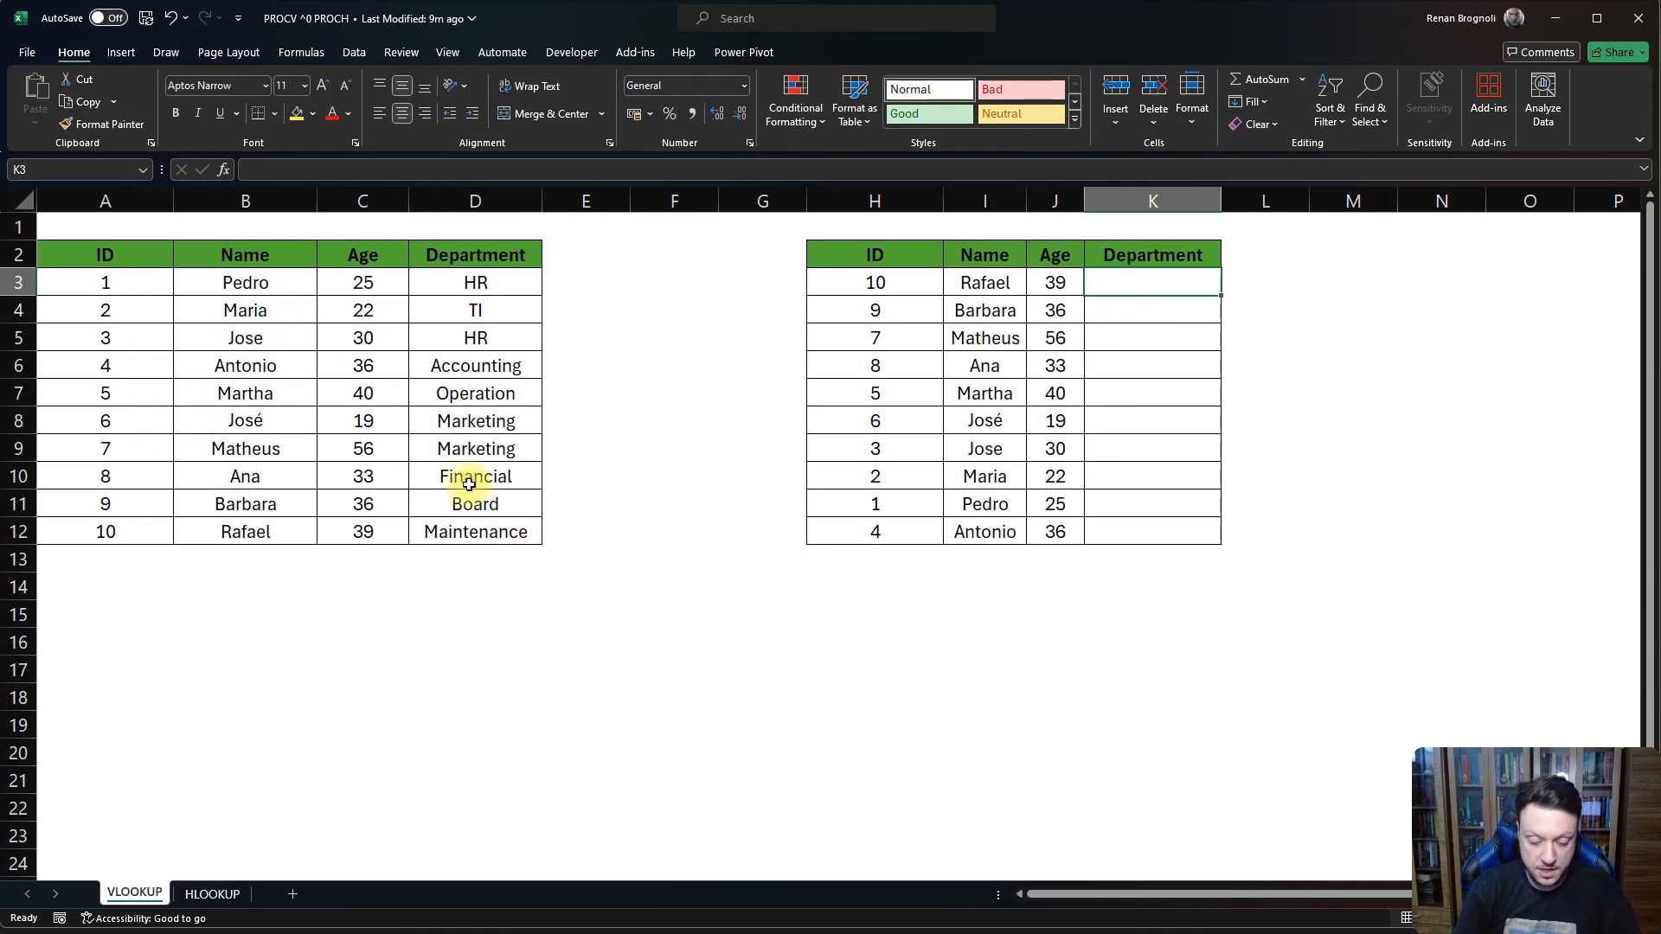
pyautogui.write('=')
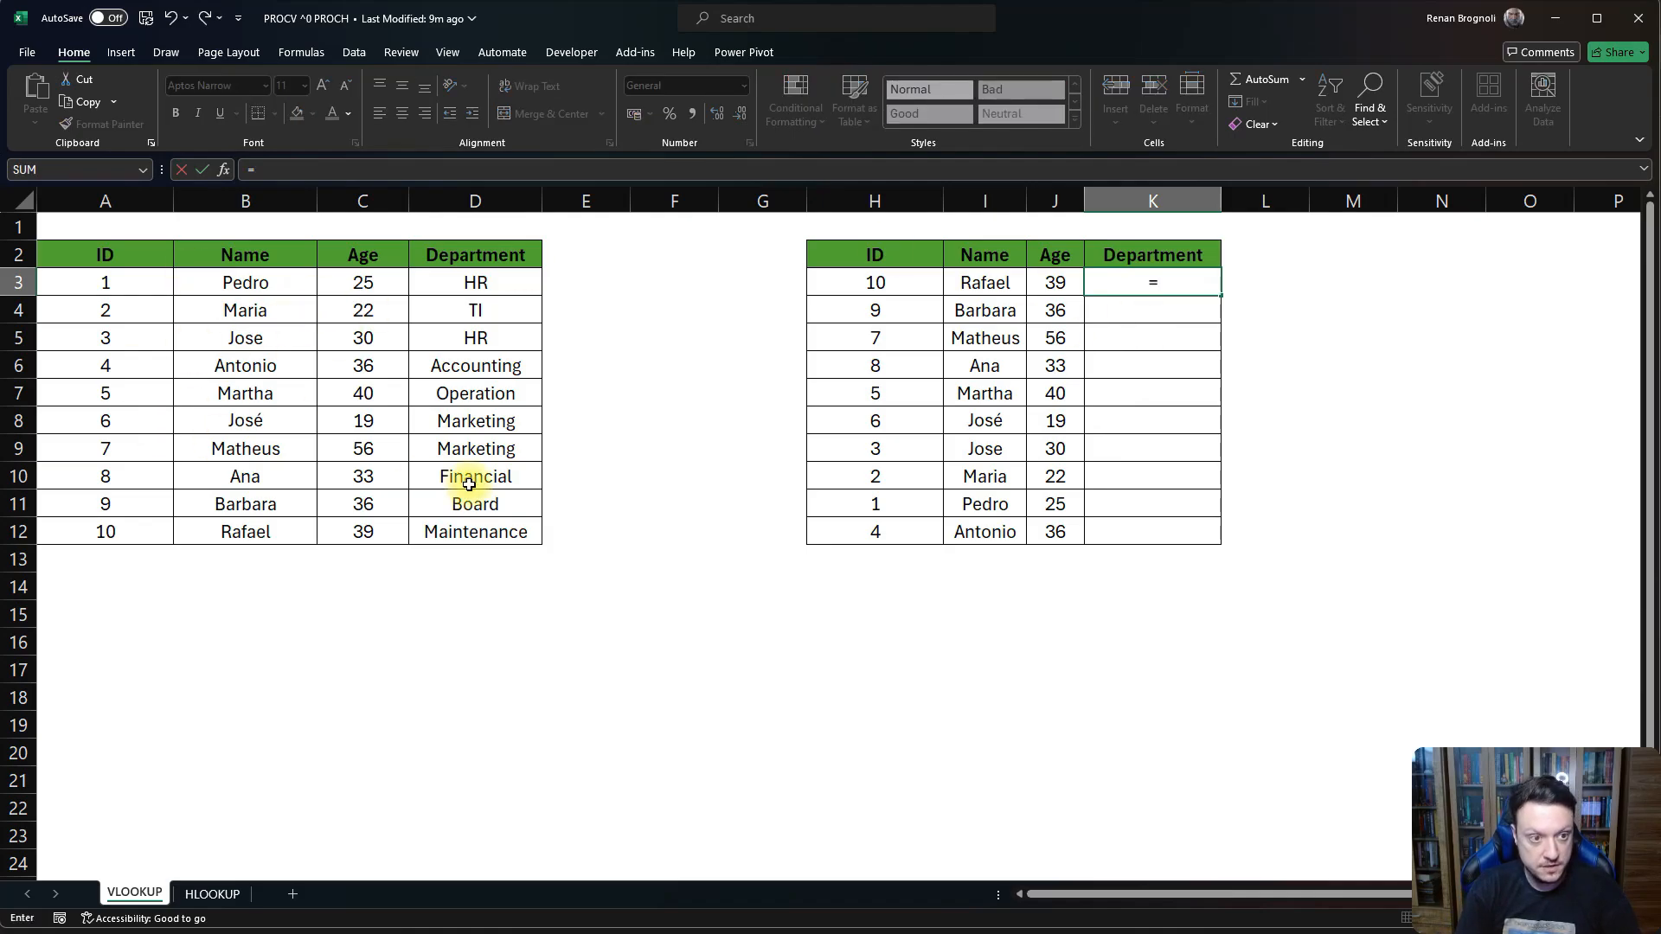
pyautogui.write('vloo')
pyautogui.press('Tab')
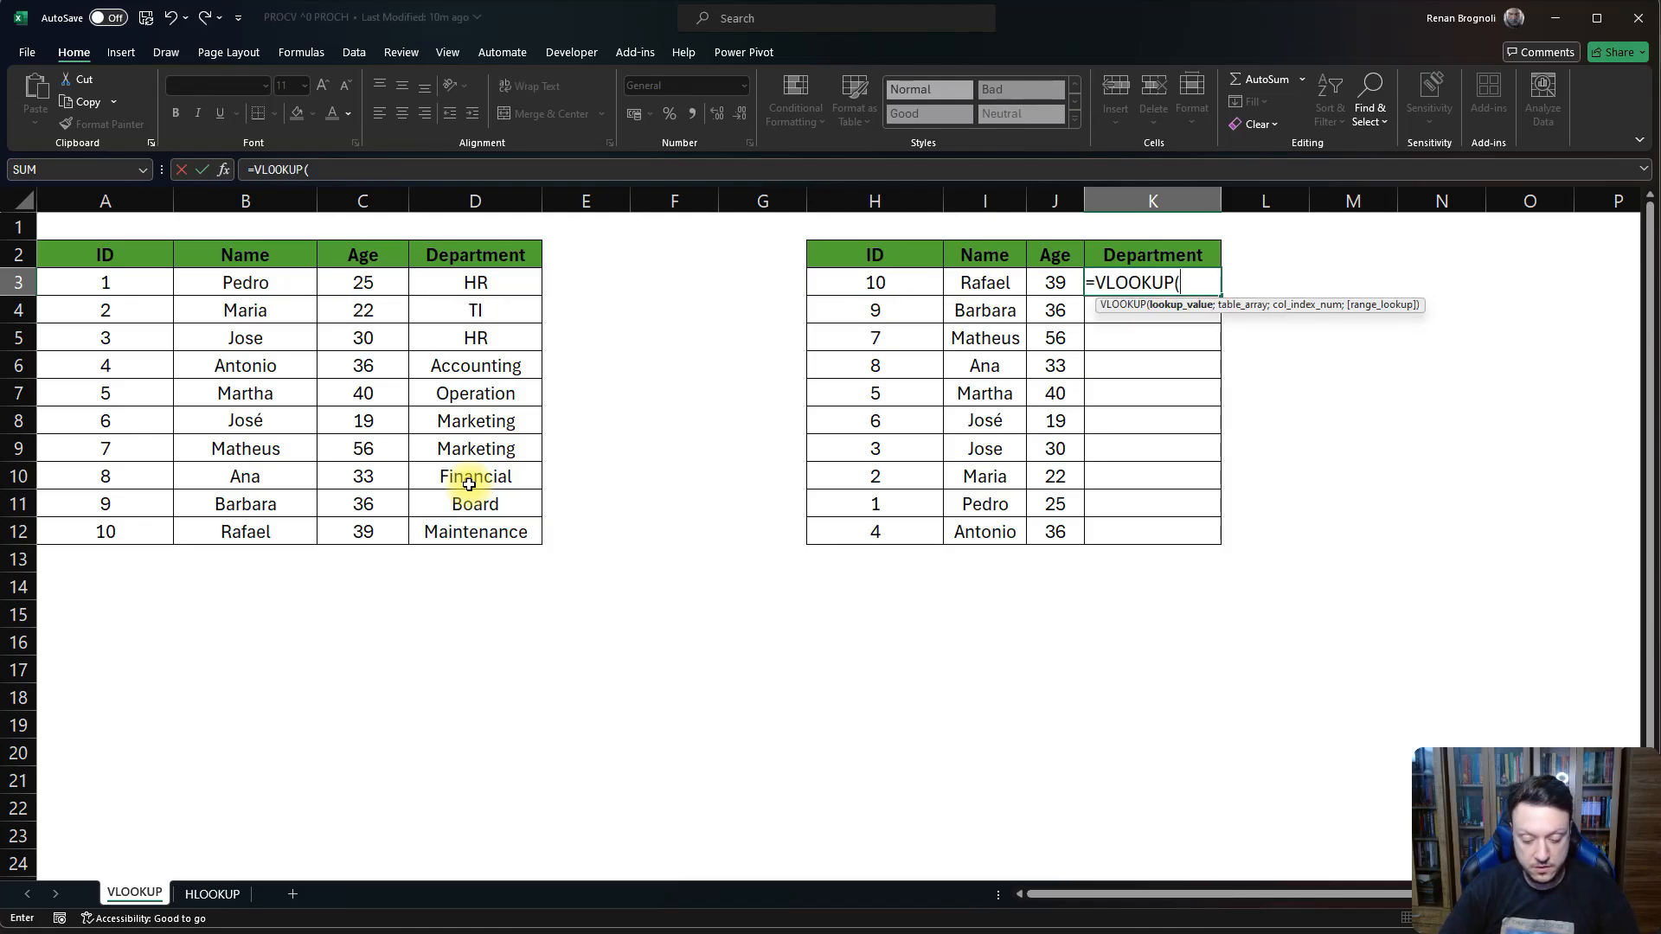
pyautogui.click(874, 284)
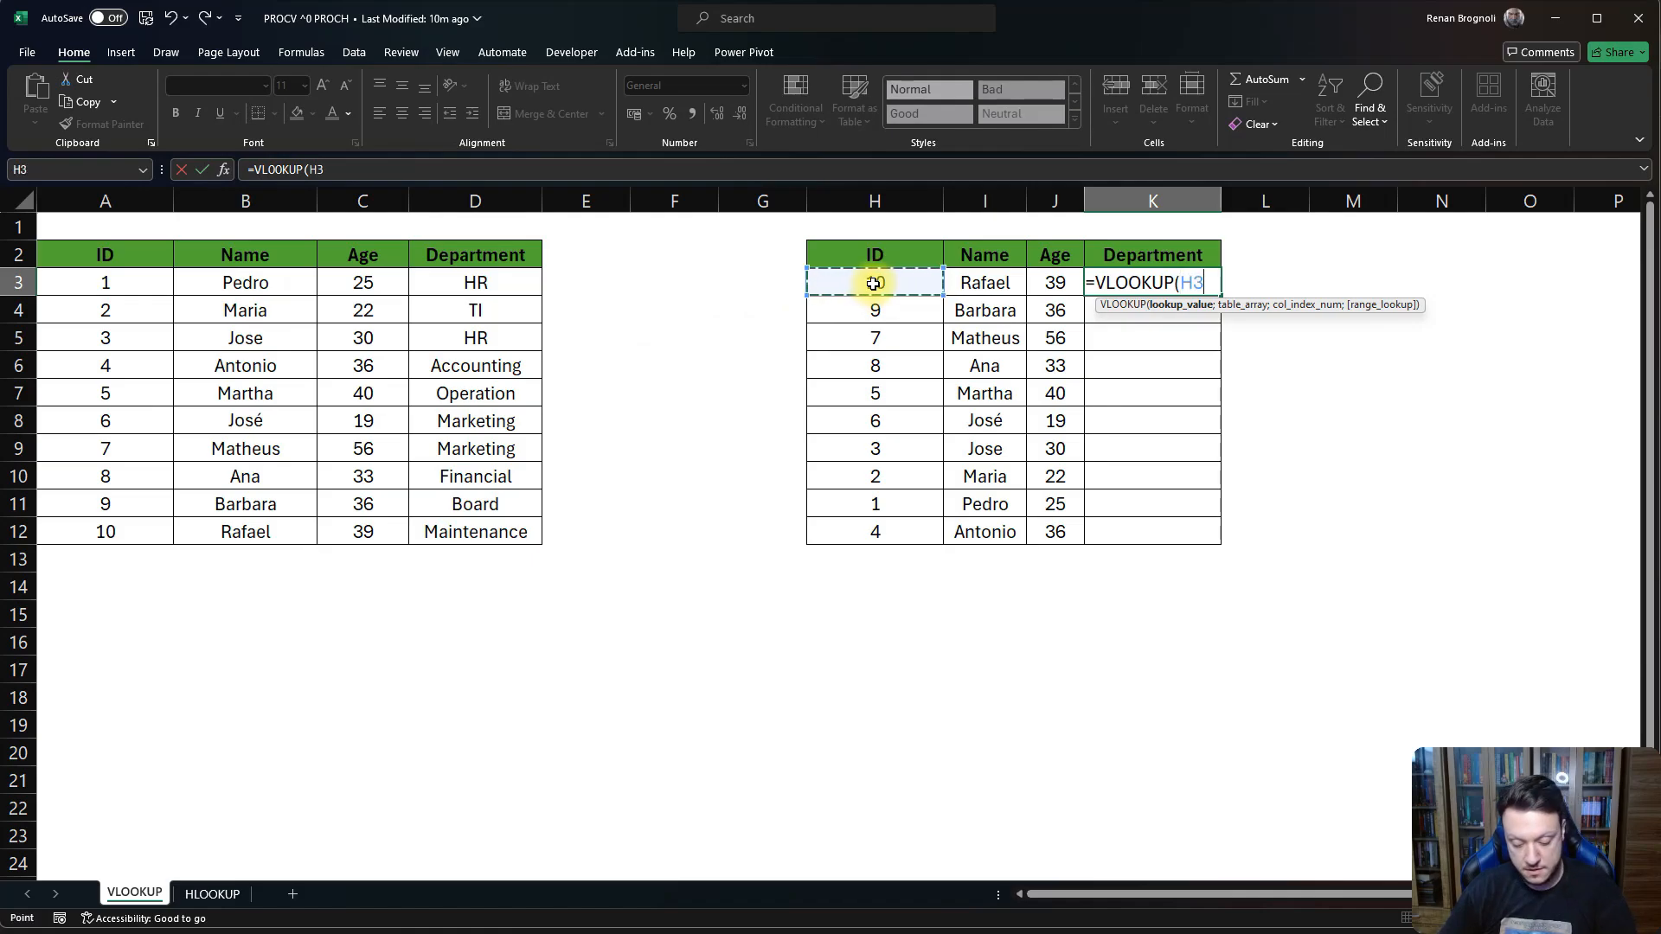
pyautogui.write(';')
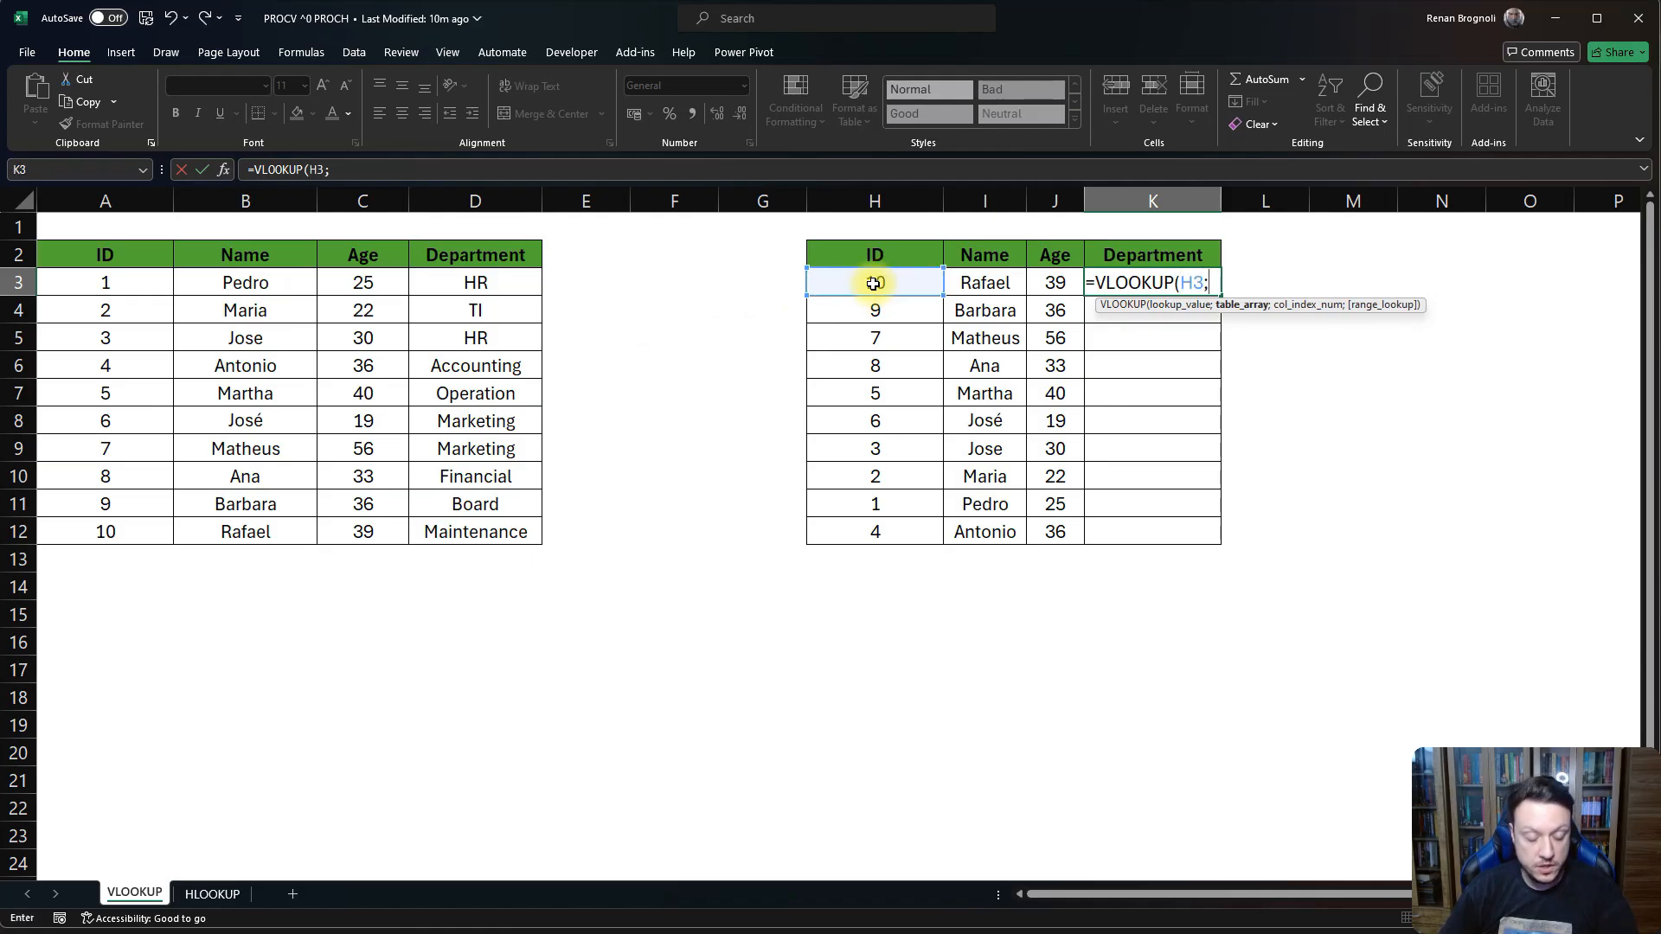
pyautogui.write('tabl')
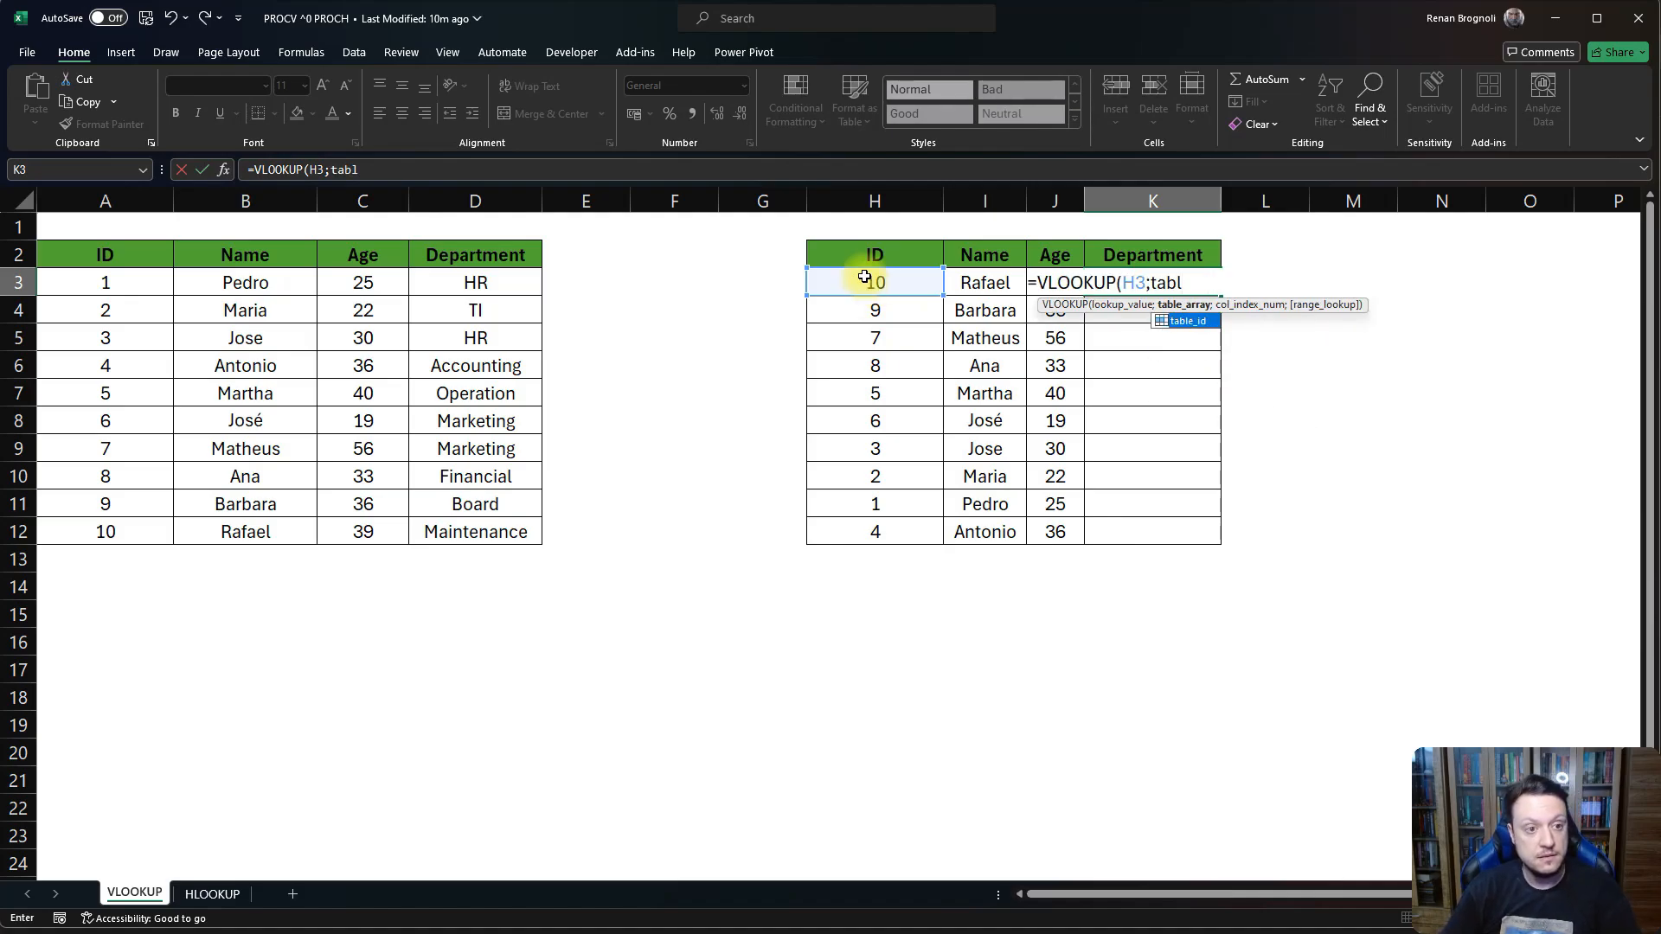
pyautogui.doubleClick(1178, 325)
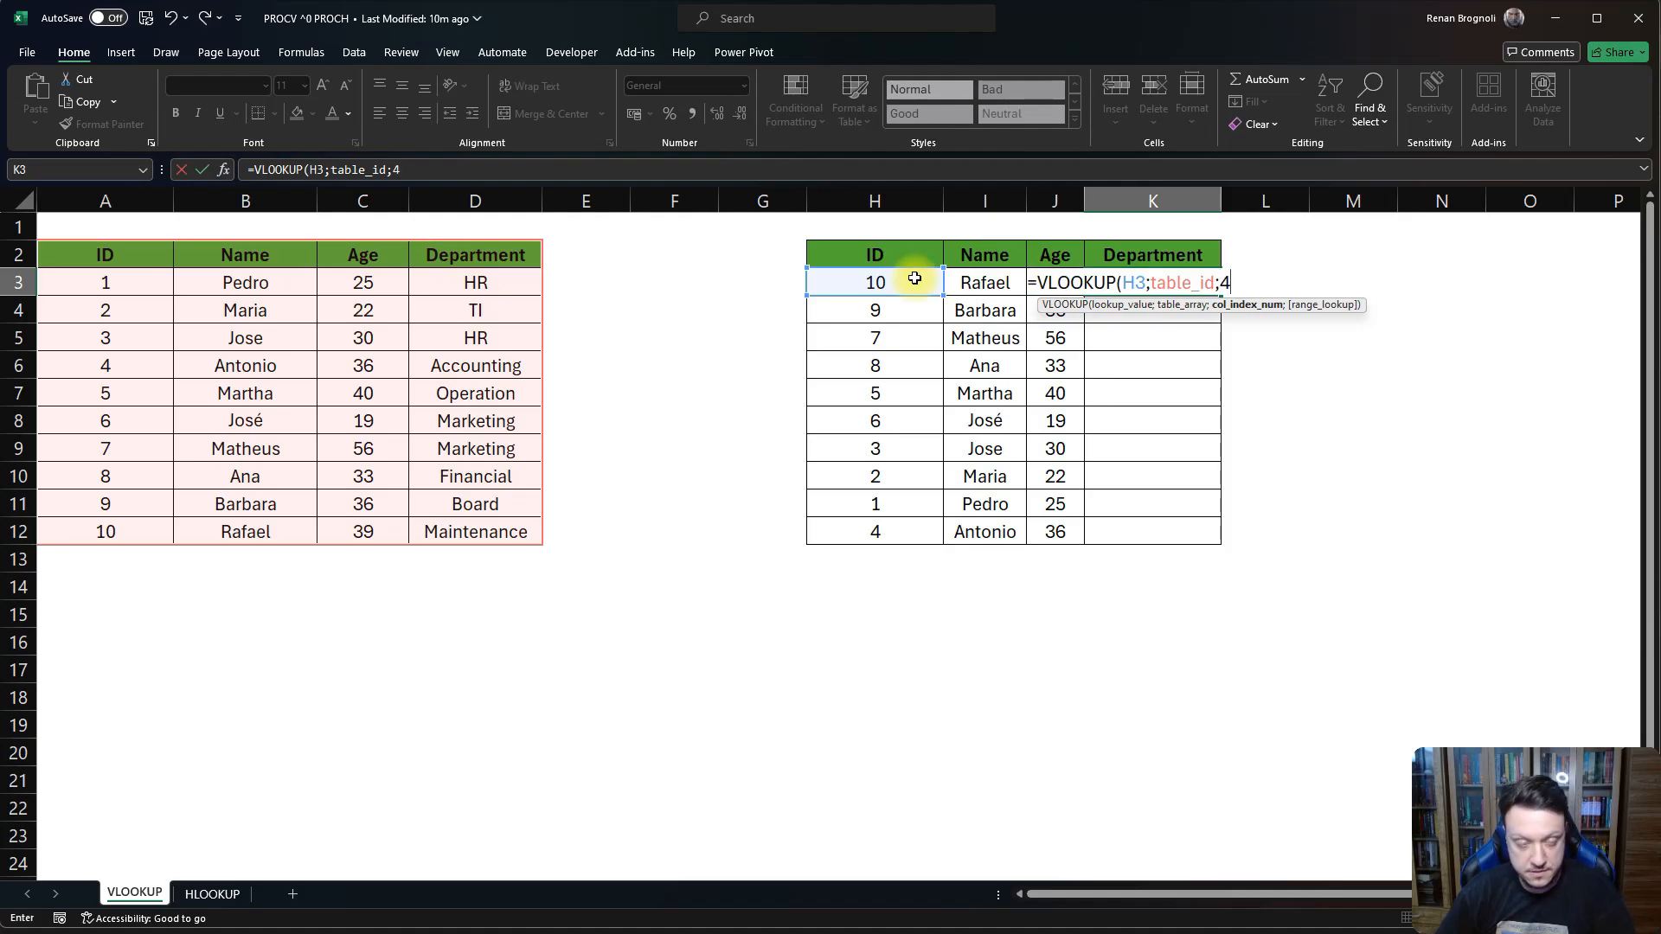
pyautogui.write(';0')
pyautogui.press('Return')
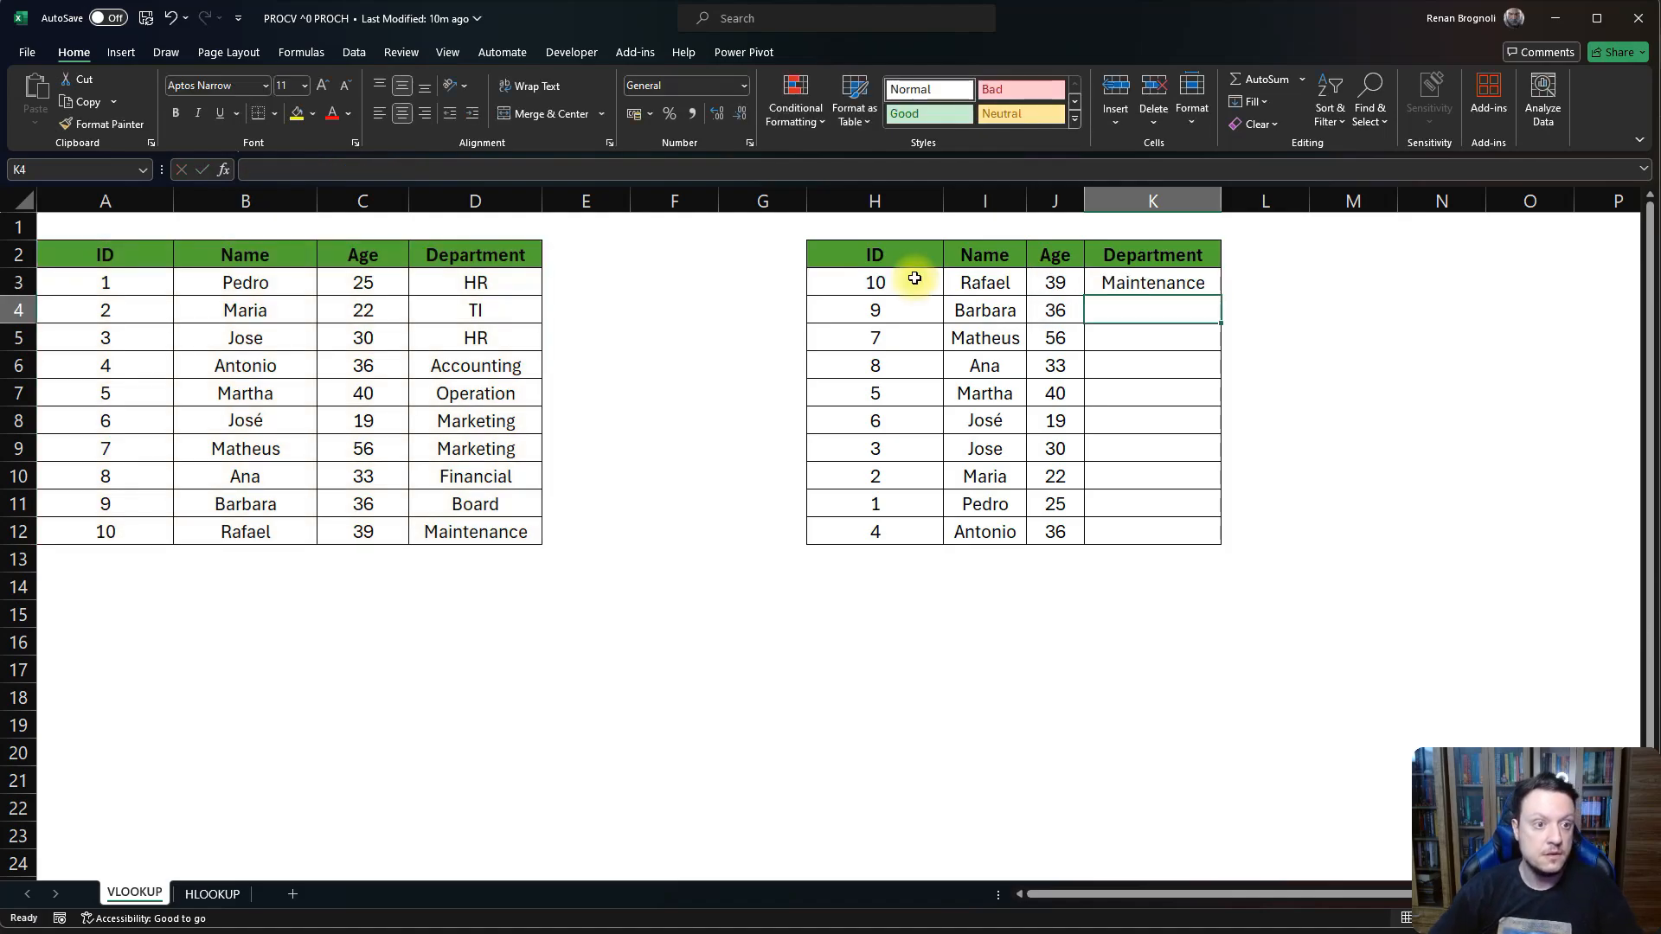
# Fill the K3 department lookup formula down through K12.
pyautogui.click(1159, 283)
pyautogui.moveTo(1219, 295); pyautogui.dragTo(1189, 532)
pyautogui.click(1125, 620)
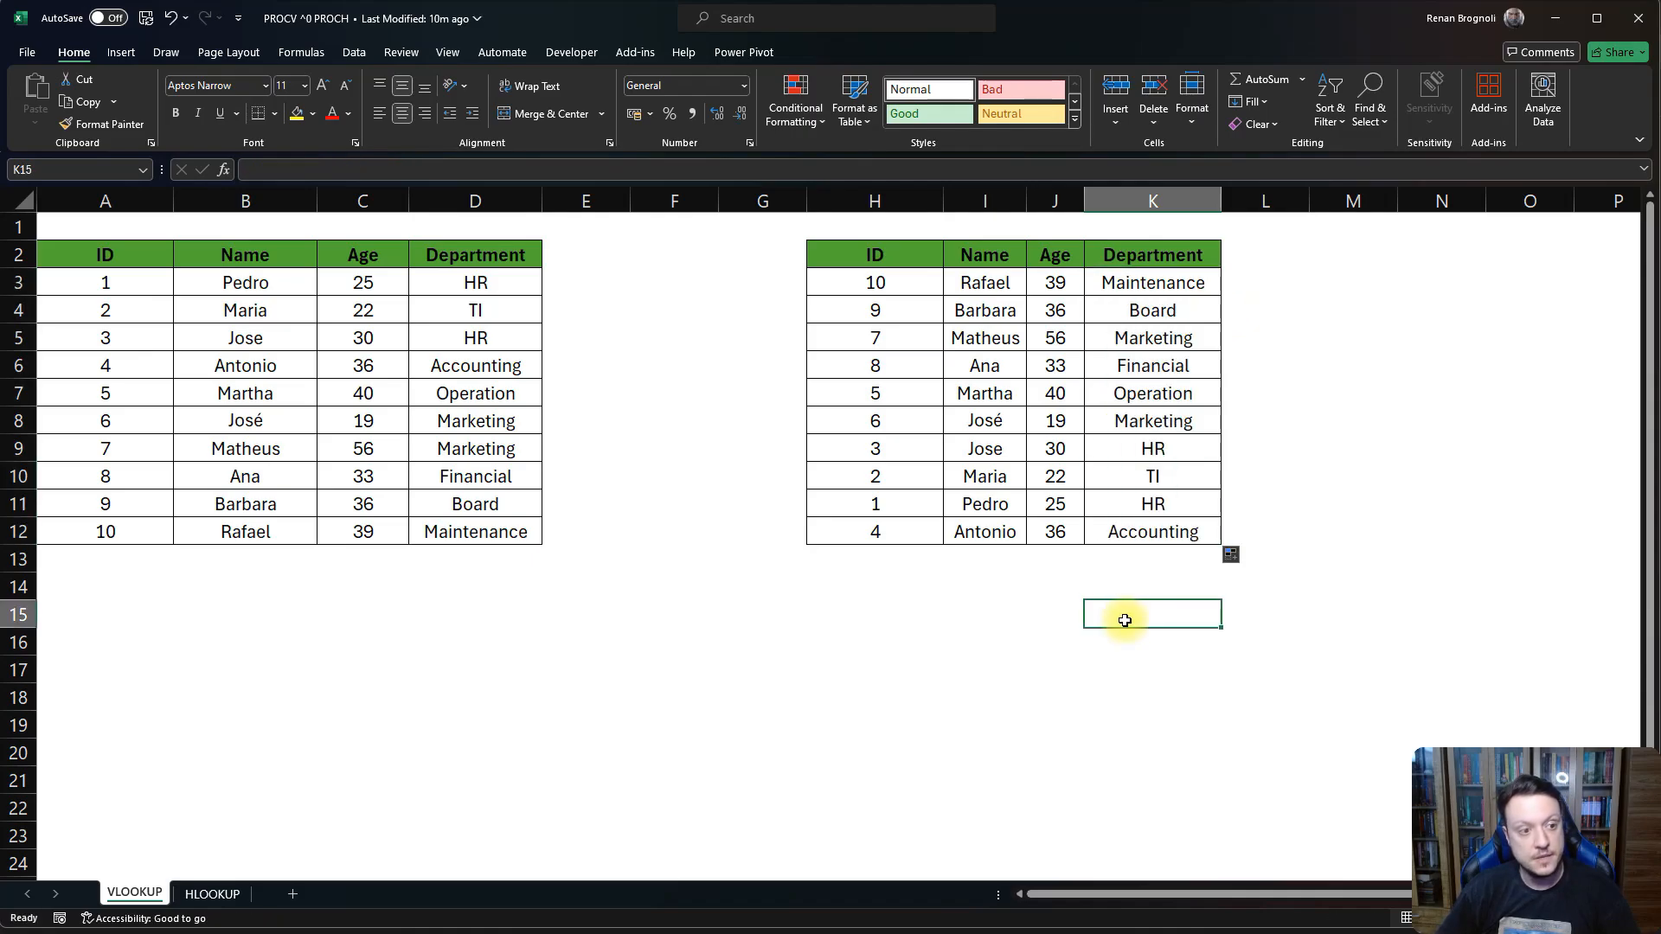
pyautogui.click(964, 590)
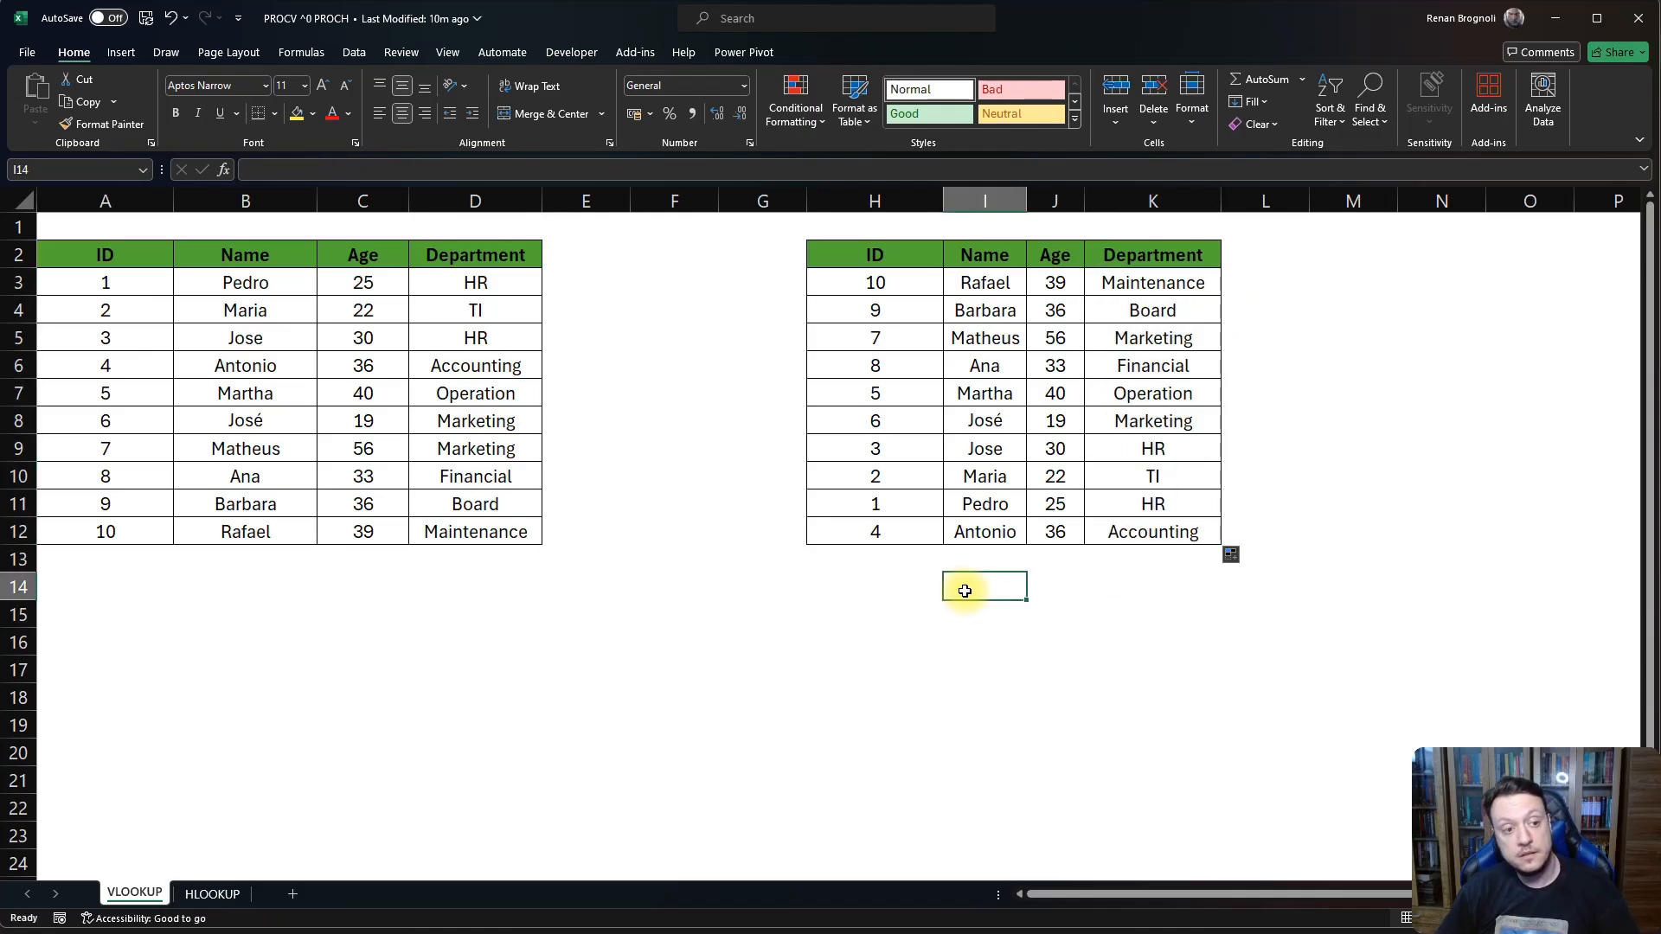
pyautogui.click(897, 570)
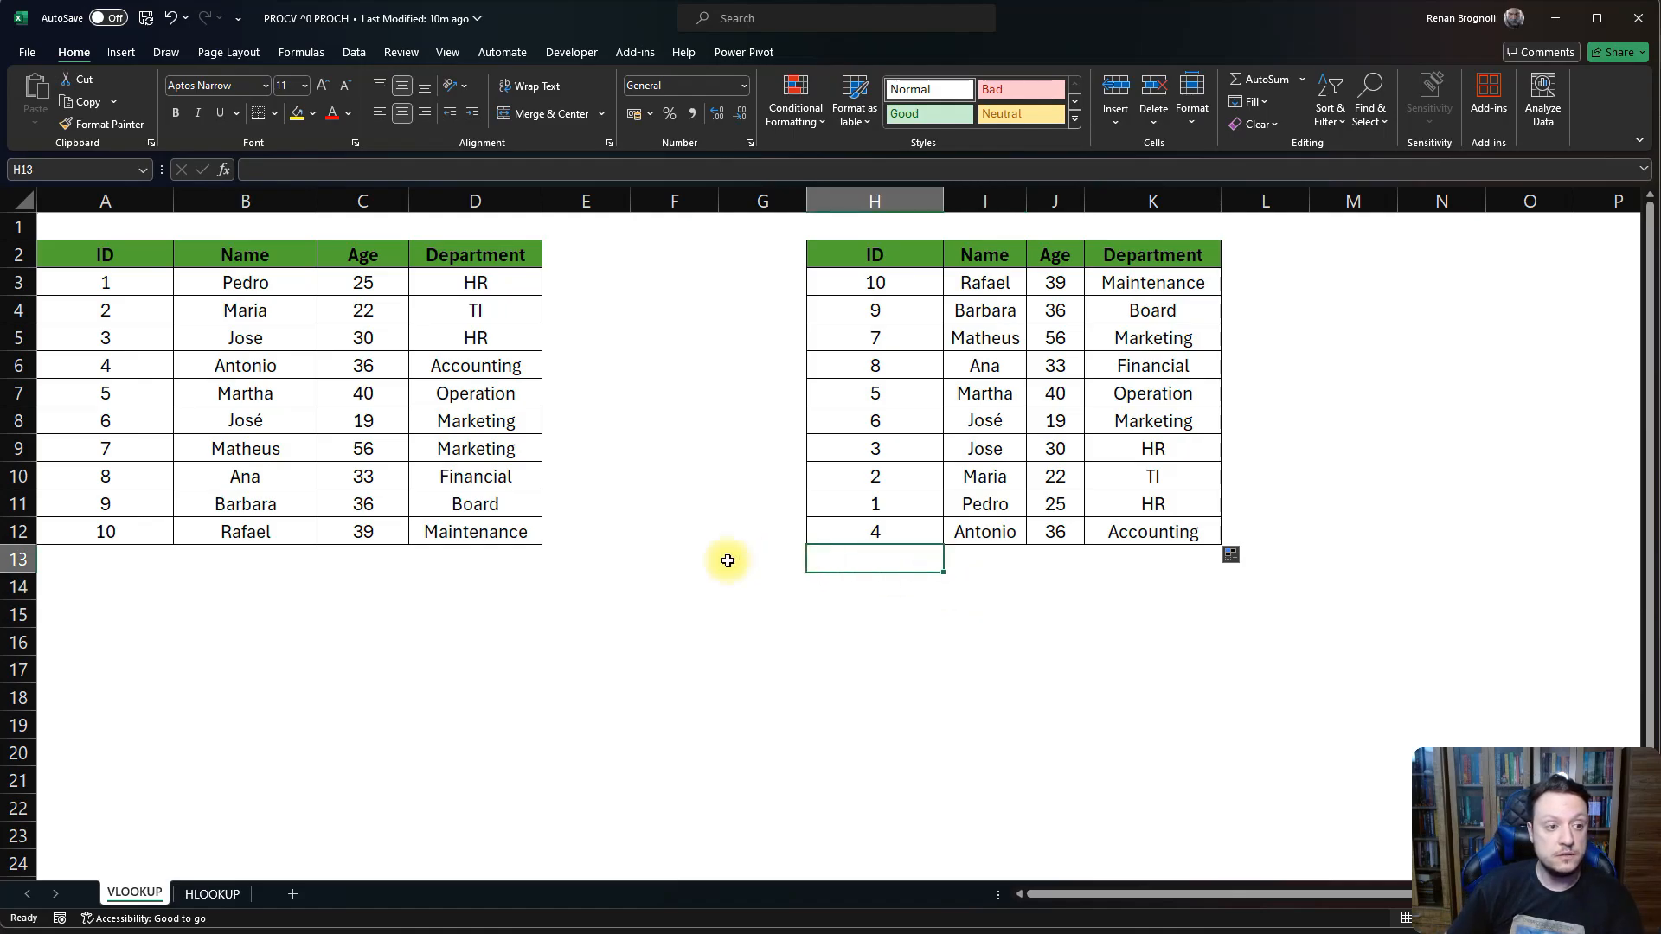
# Add a record in row 13 below the source table with ID 11, the person's name, age 23 and department HR.
pyautogui.click(115, 553)
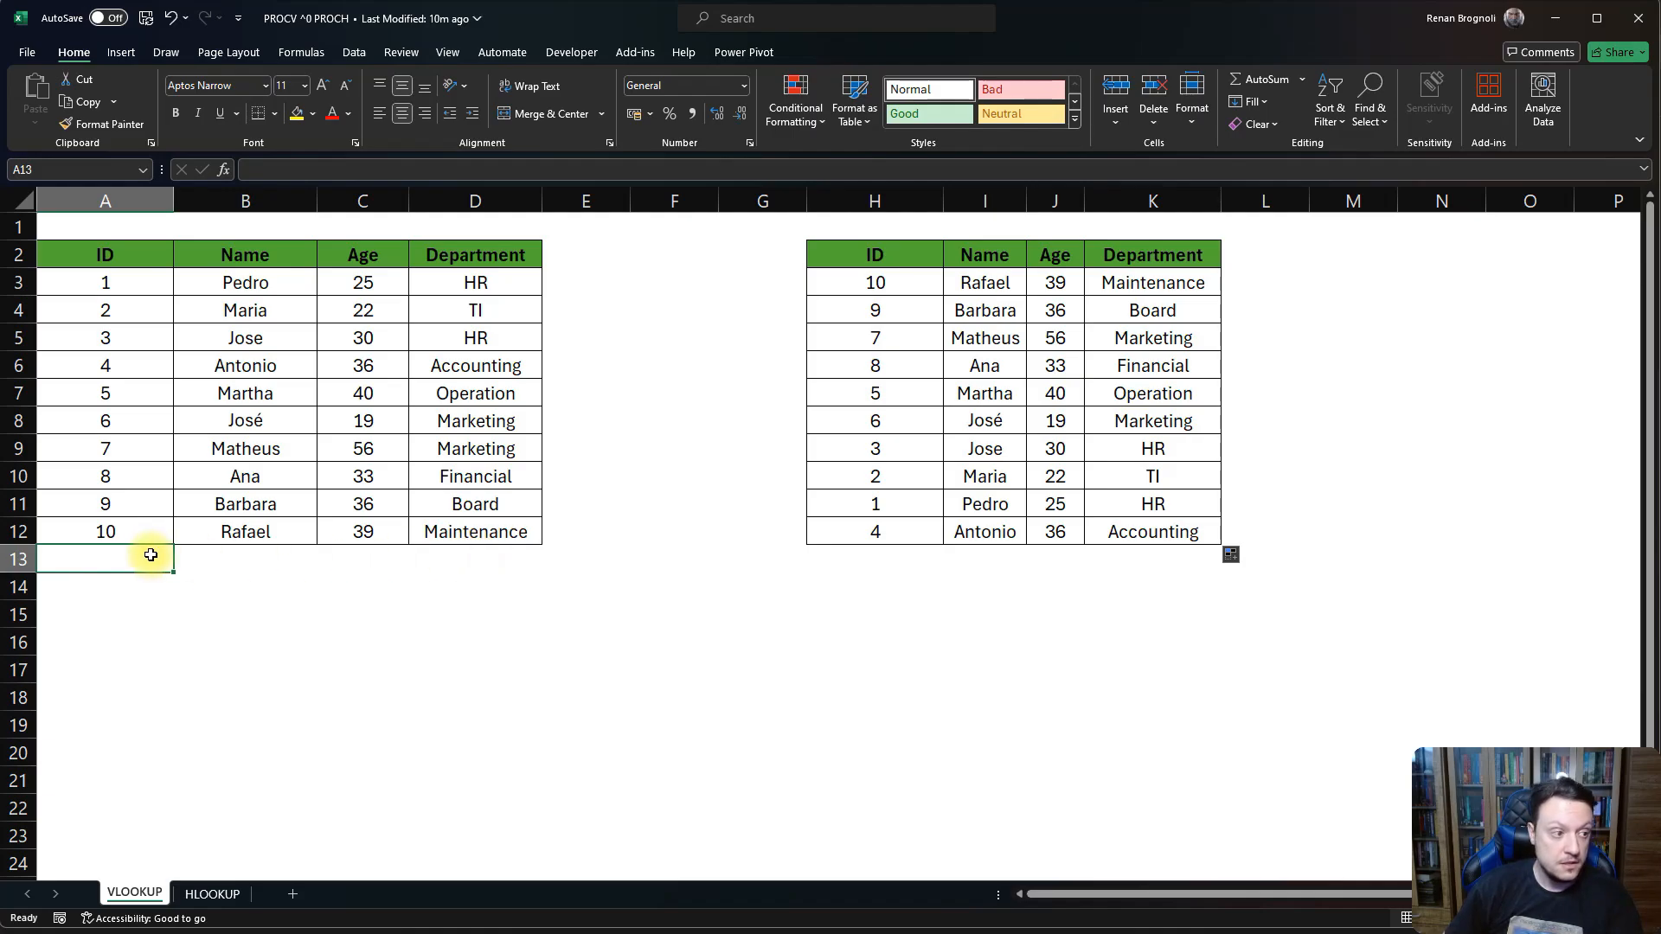
pyautogui.write('11')
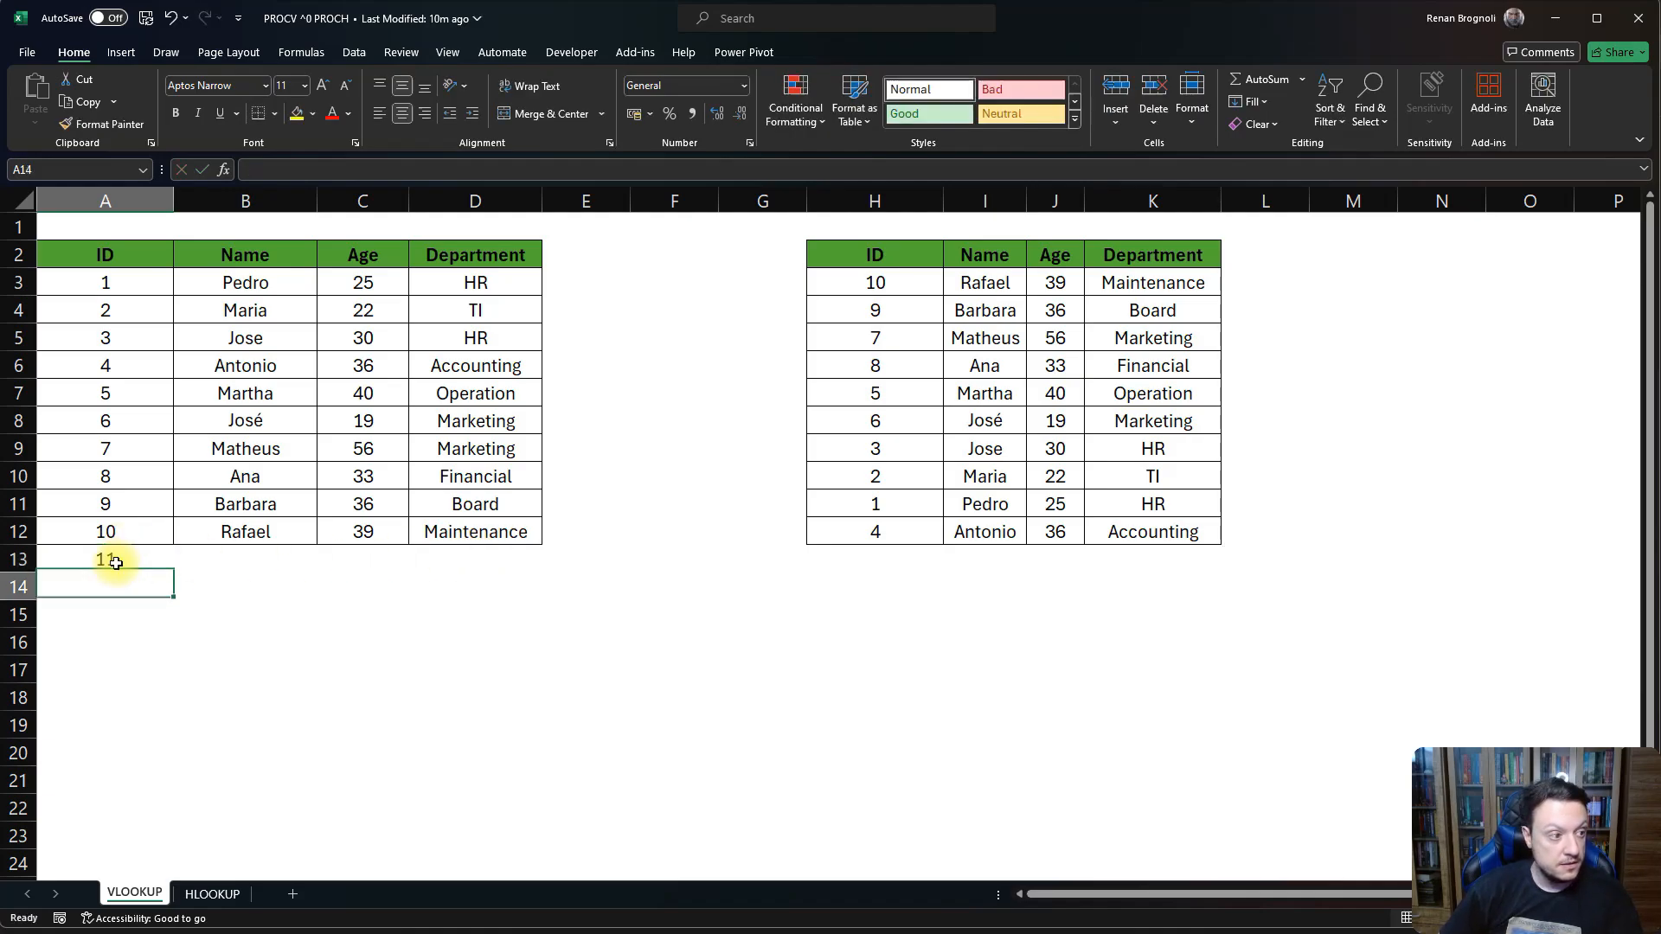
pyautogui.press('Tab')
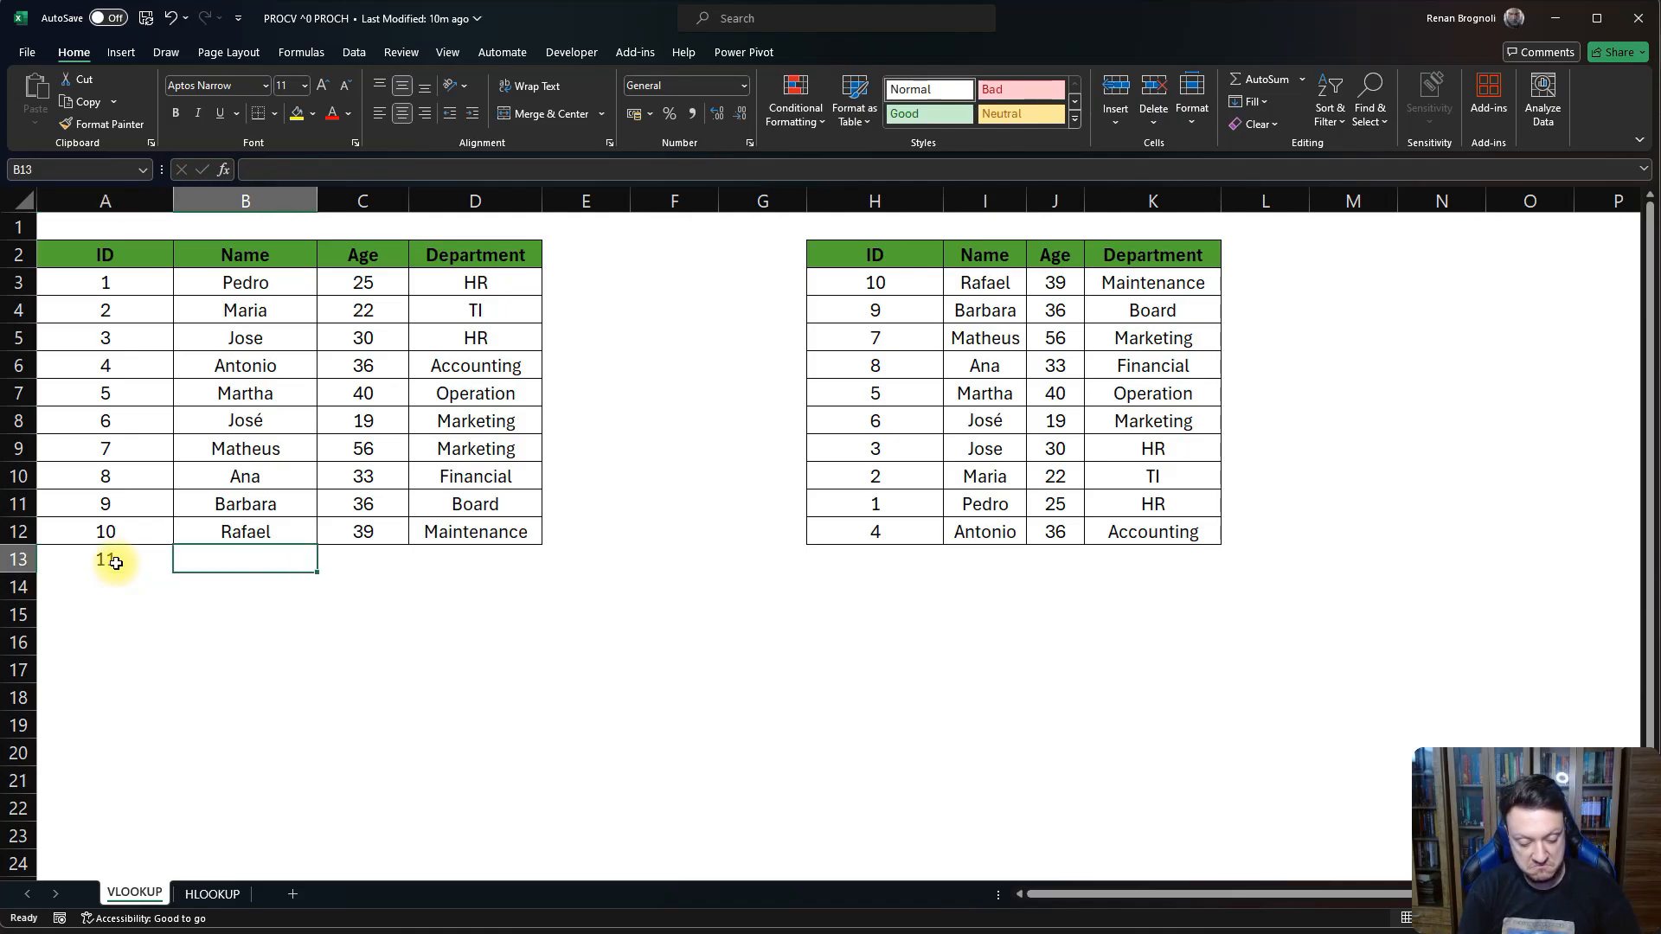
pyautogui.write('Mary')
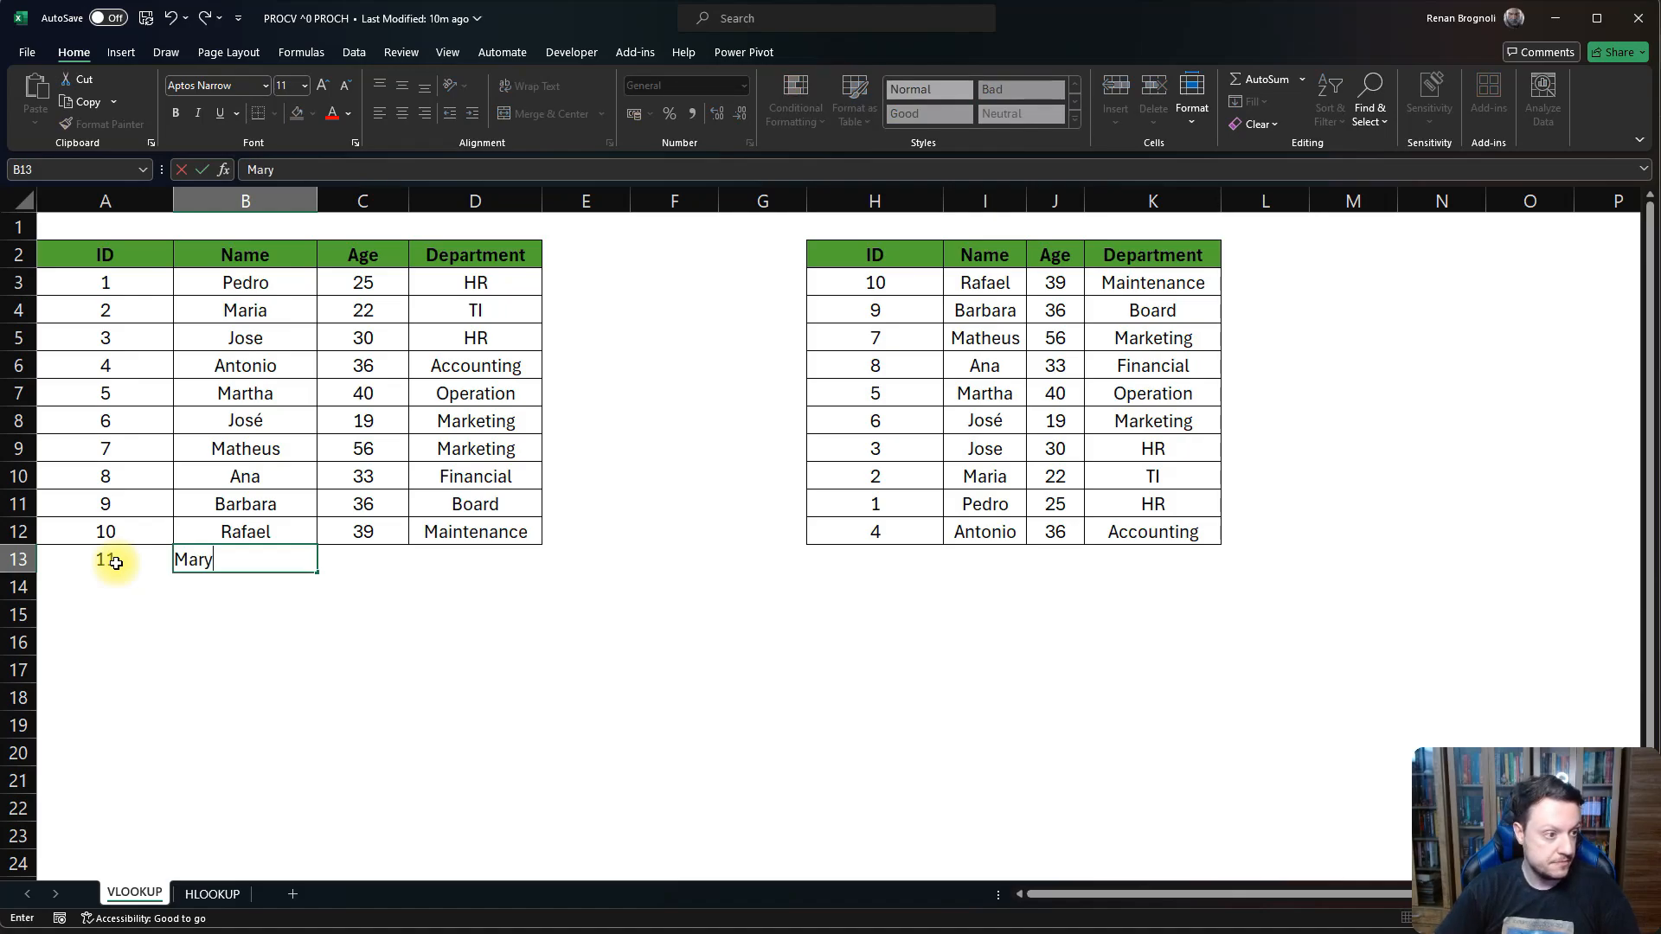
pyautogui.press('Tab')
pyautogui.write('2')
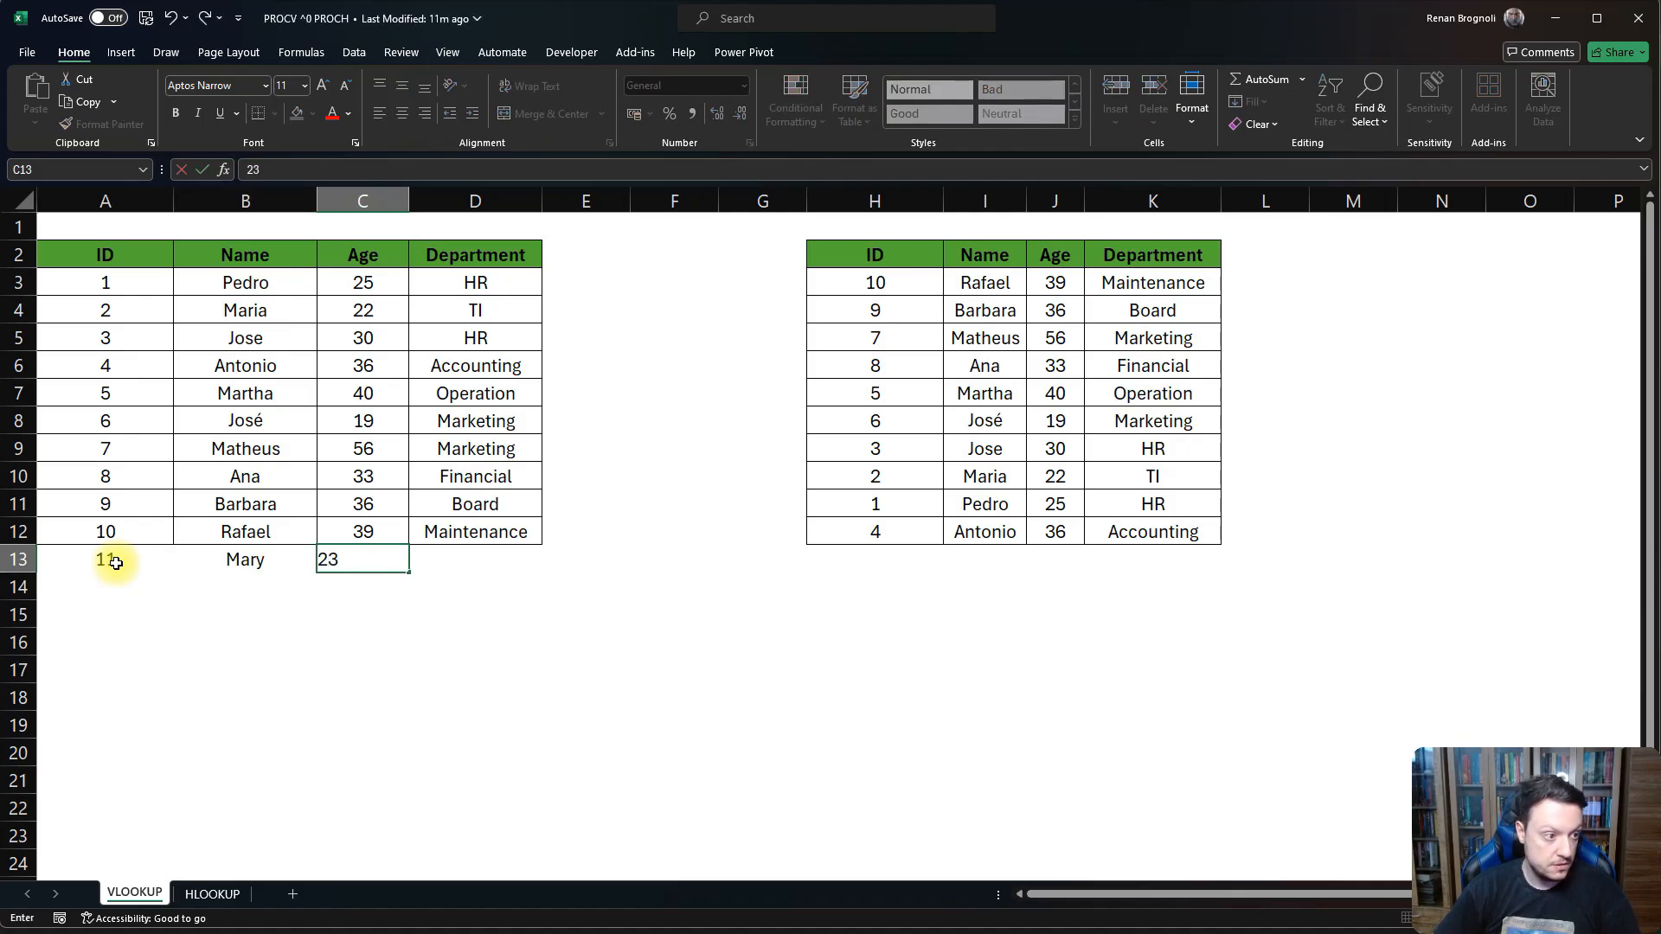
pyautogui.press('Return')
pyautogui.press('Up')
pyautogui.press('Right')
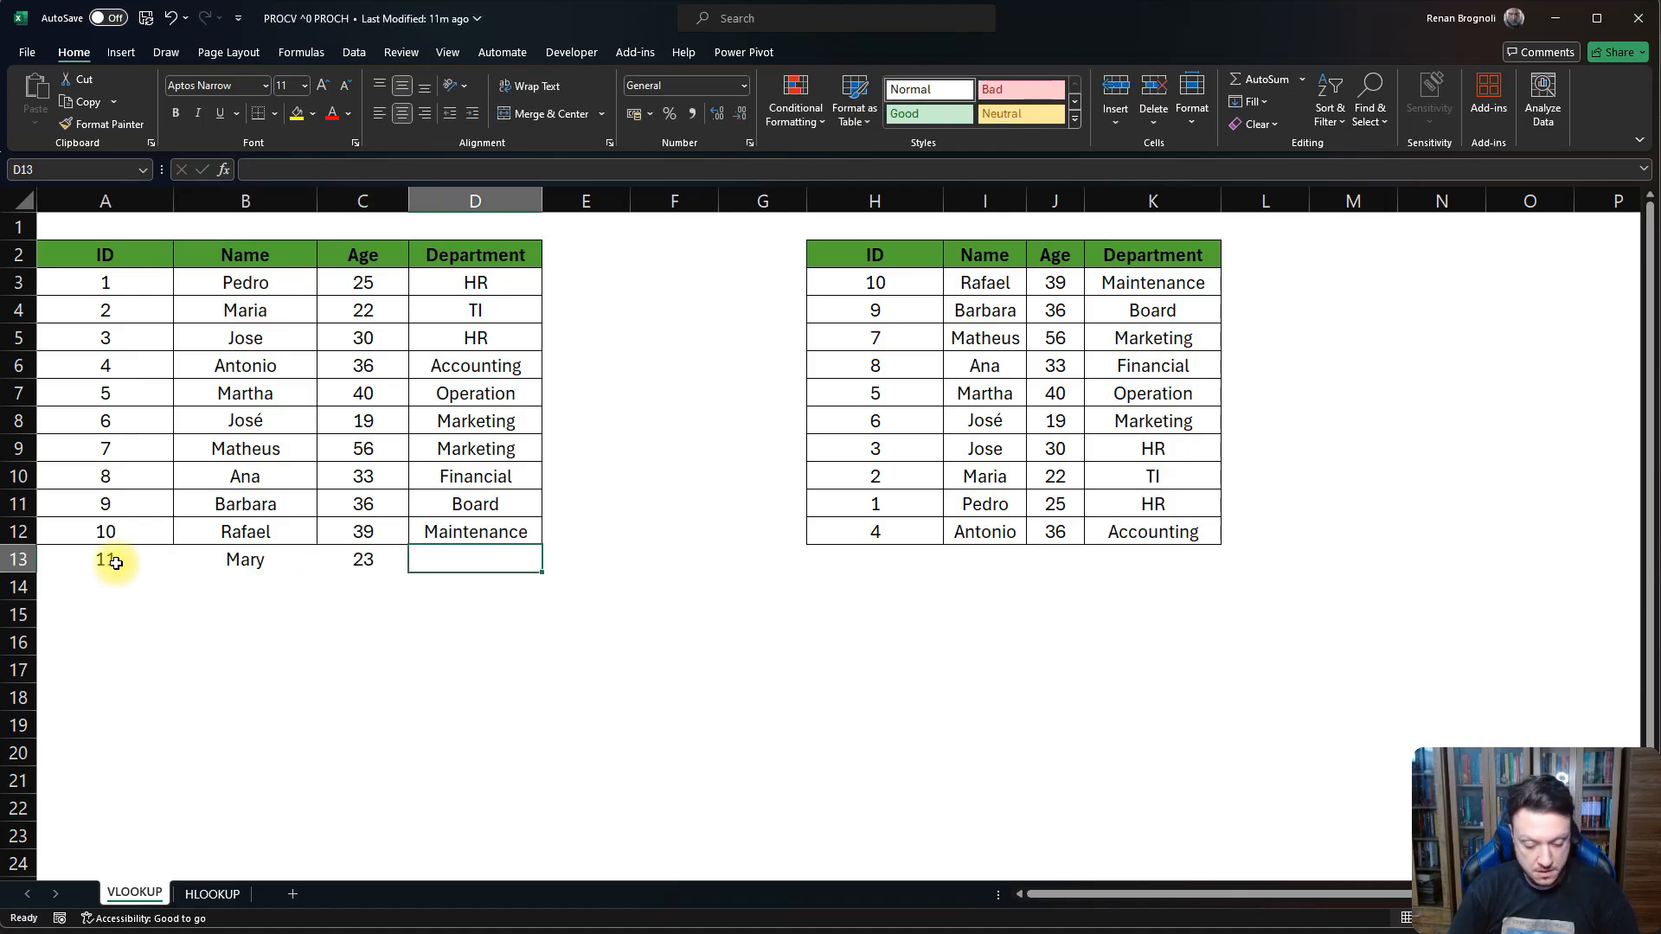
pyautogui.write('HR')
pyautogui.press('Return')
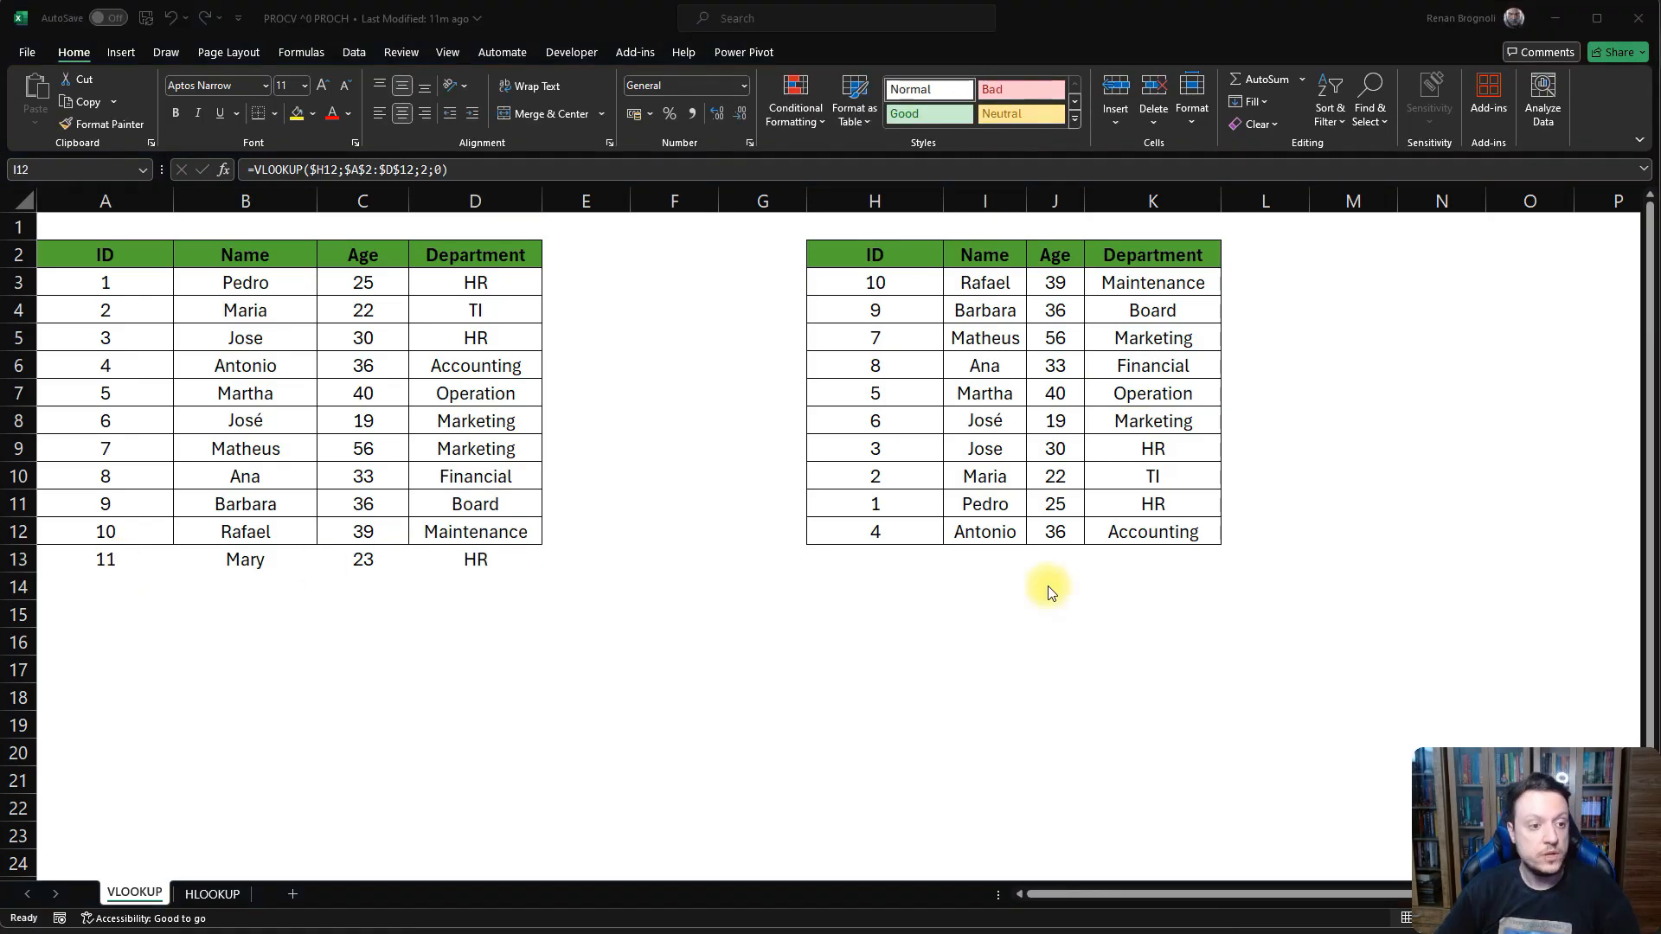
# Extend the Name, Age and Department lookup formulas from I12:K12 down into row 13.
pyautogui.click(982, 531)
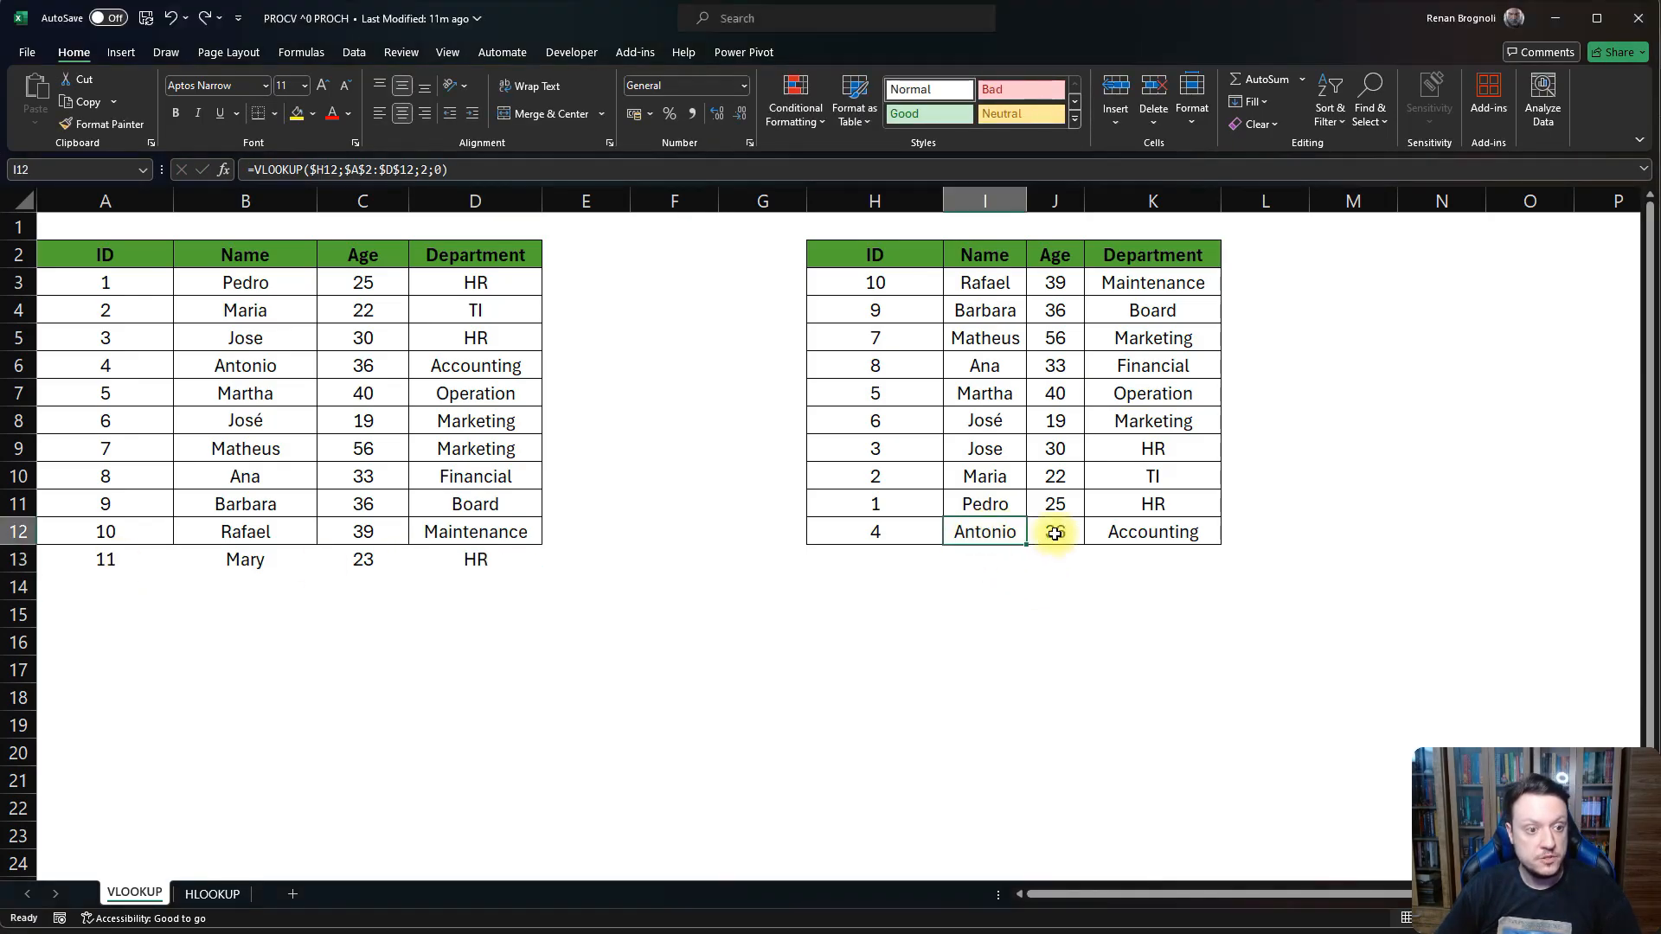
pyautogui.moveTo(1001, 533); pyautogui.dragTo(1194, 567)
pyautogui.click(1197, 612)
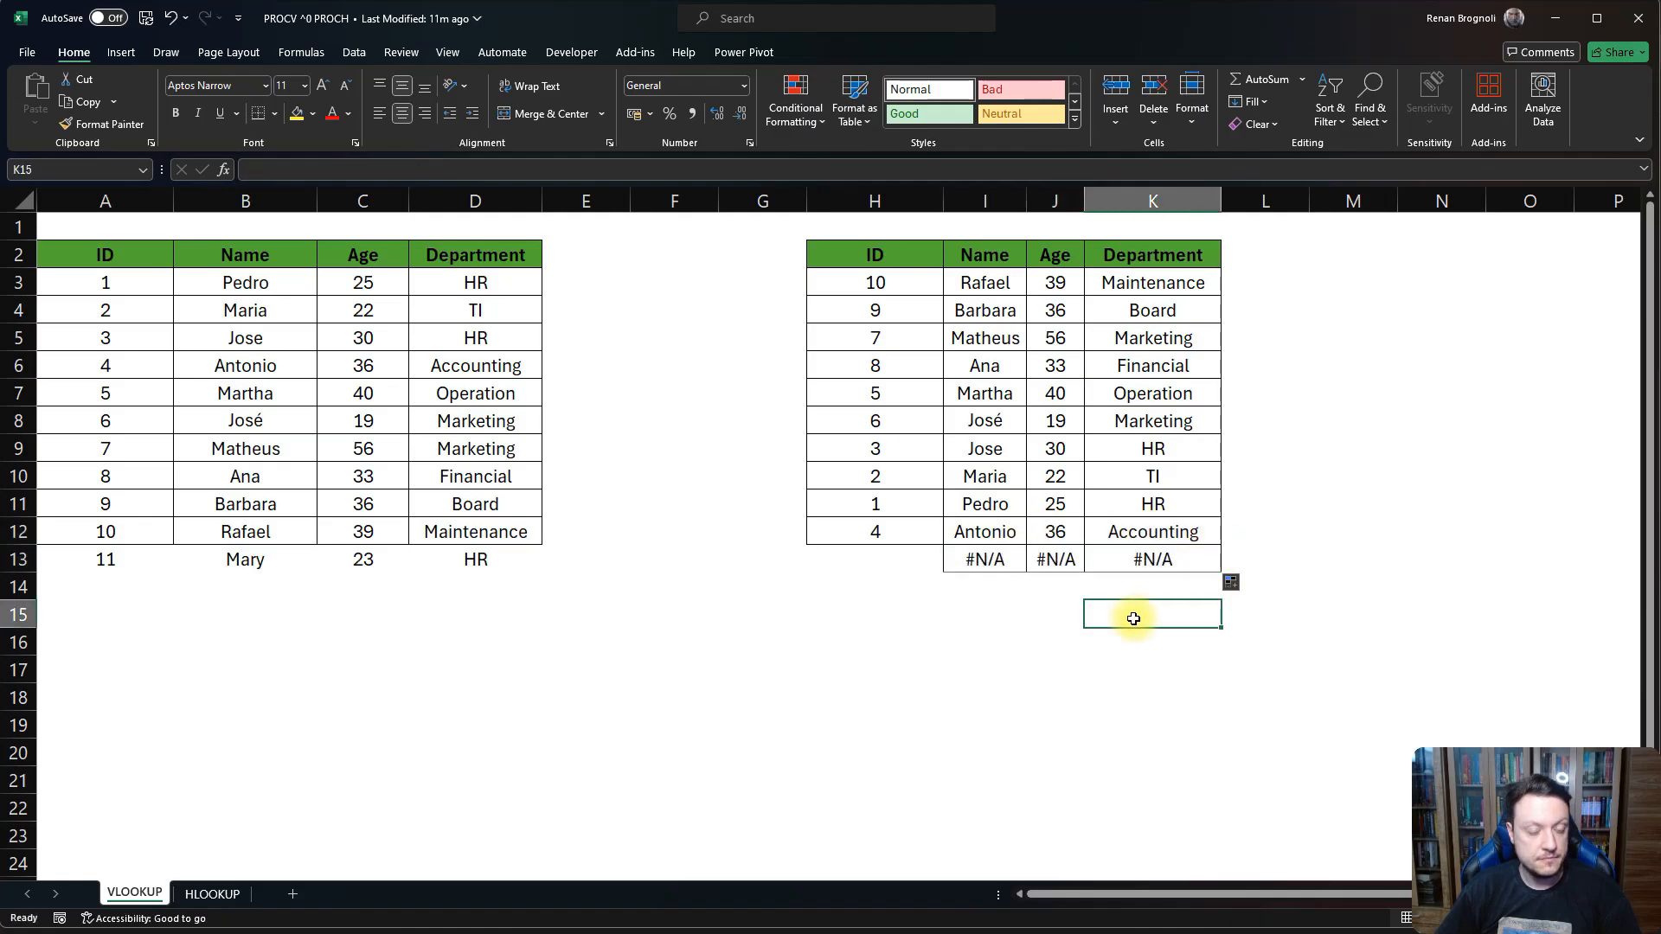
# Enter the ID 11 in cell H13 of the lookup table.
pyautogui.click(878, 558)
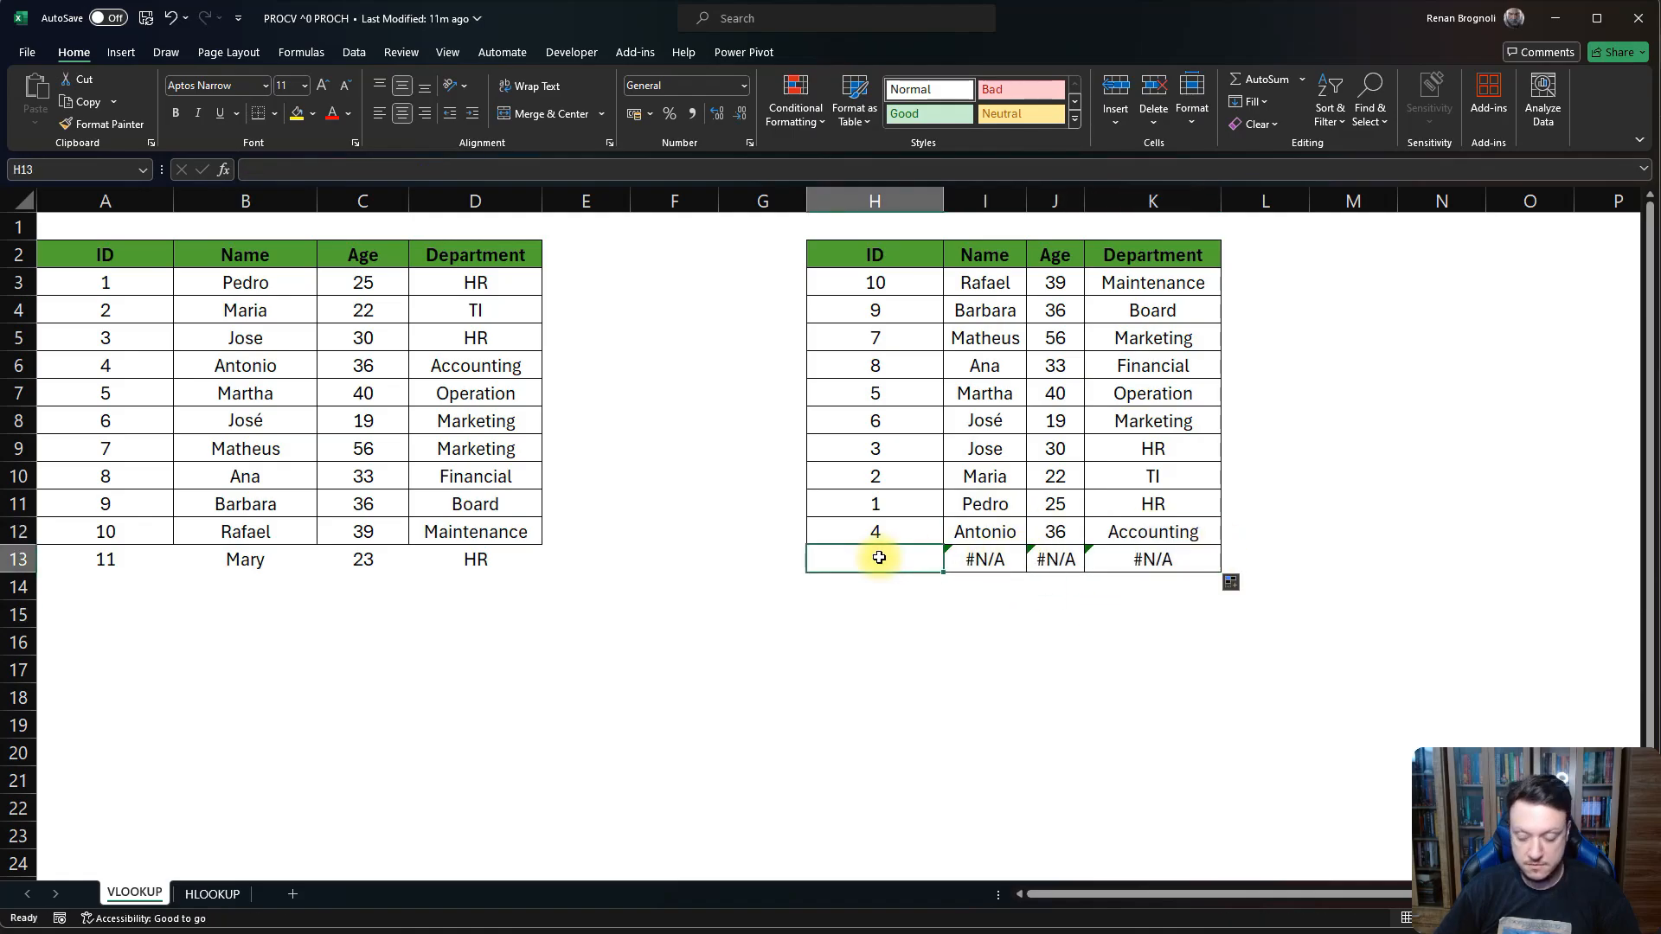
pyautogui.write('11')
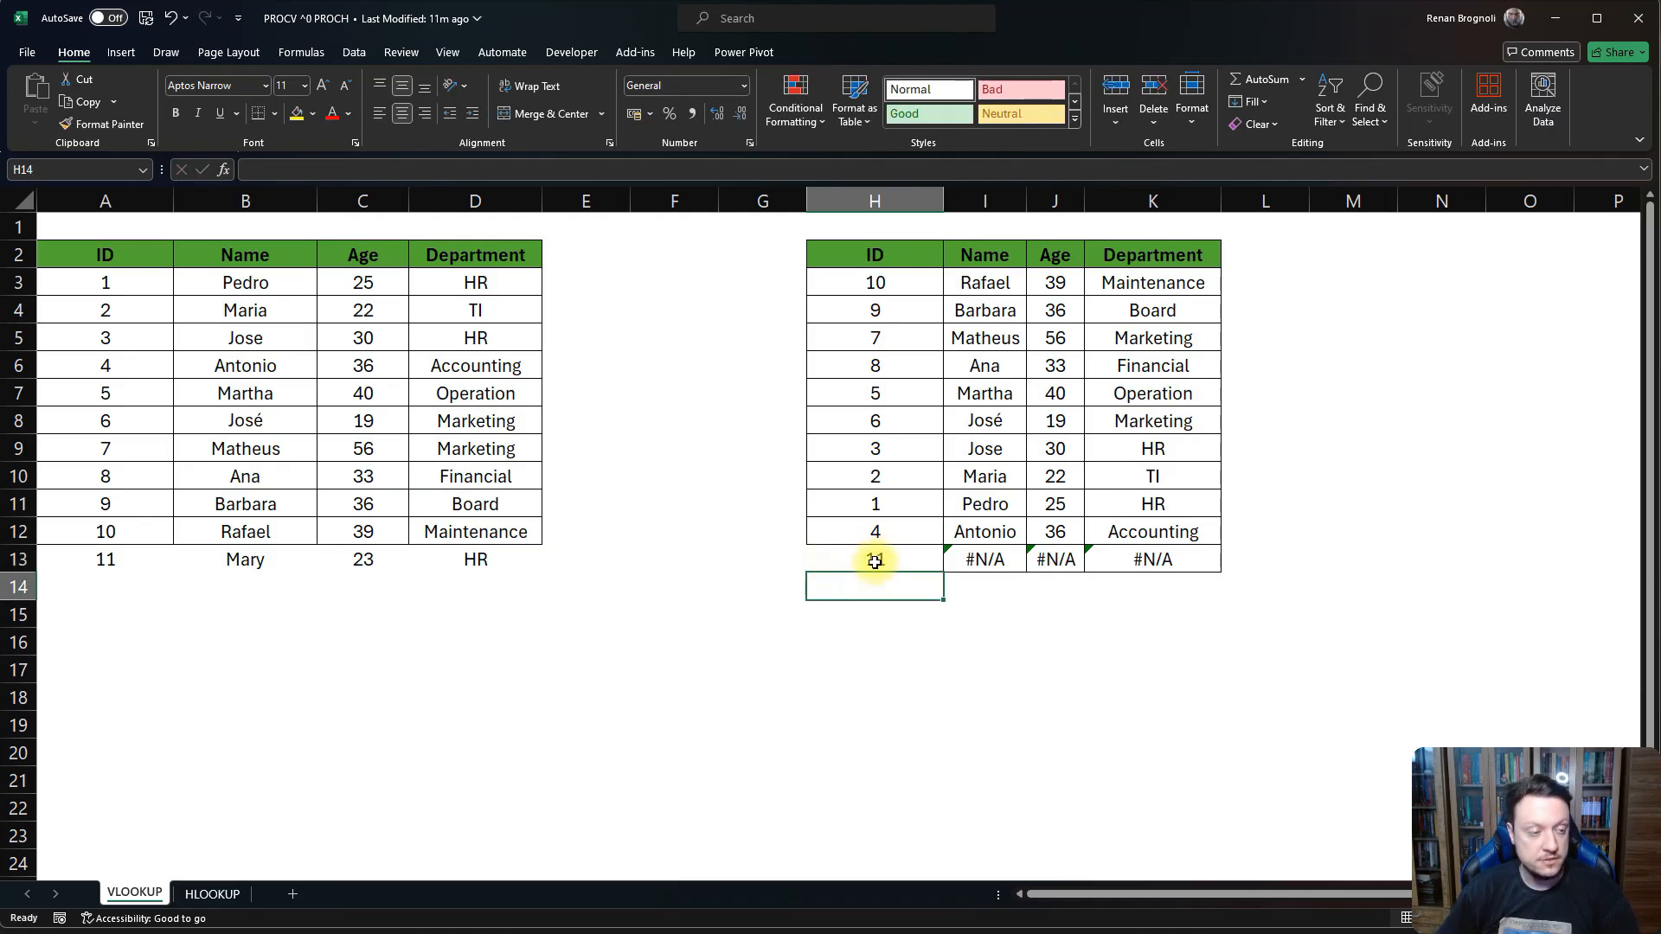
pyautogui.press('Return')
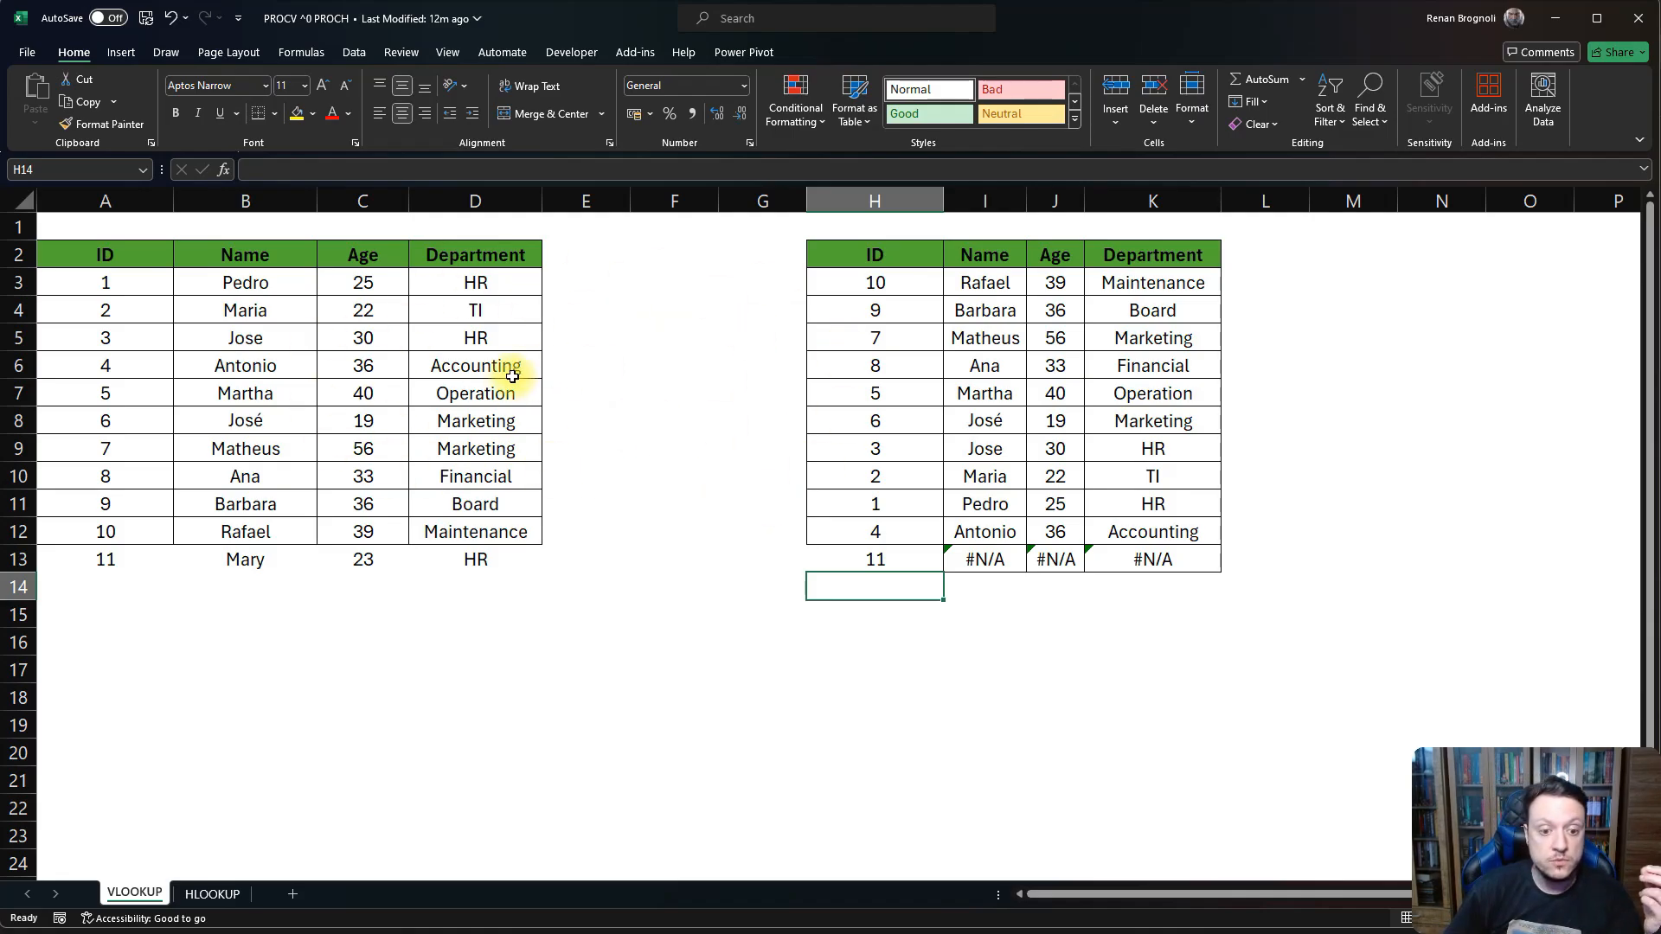
# Extend the table range in the I13 name lookup formula to $A$2:$D$13.
pyautogui.click(994, 617)
pyautogui.click(984, 558)
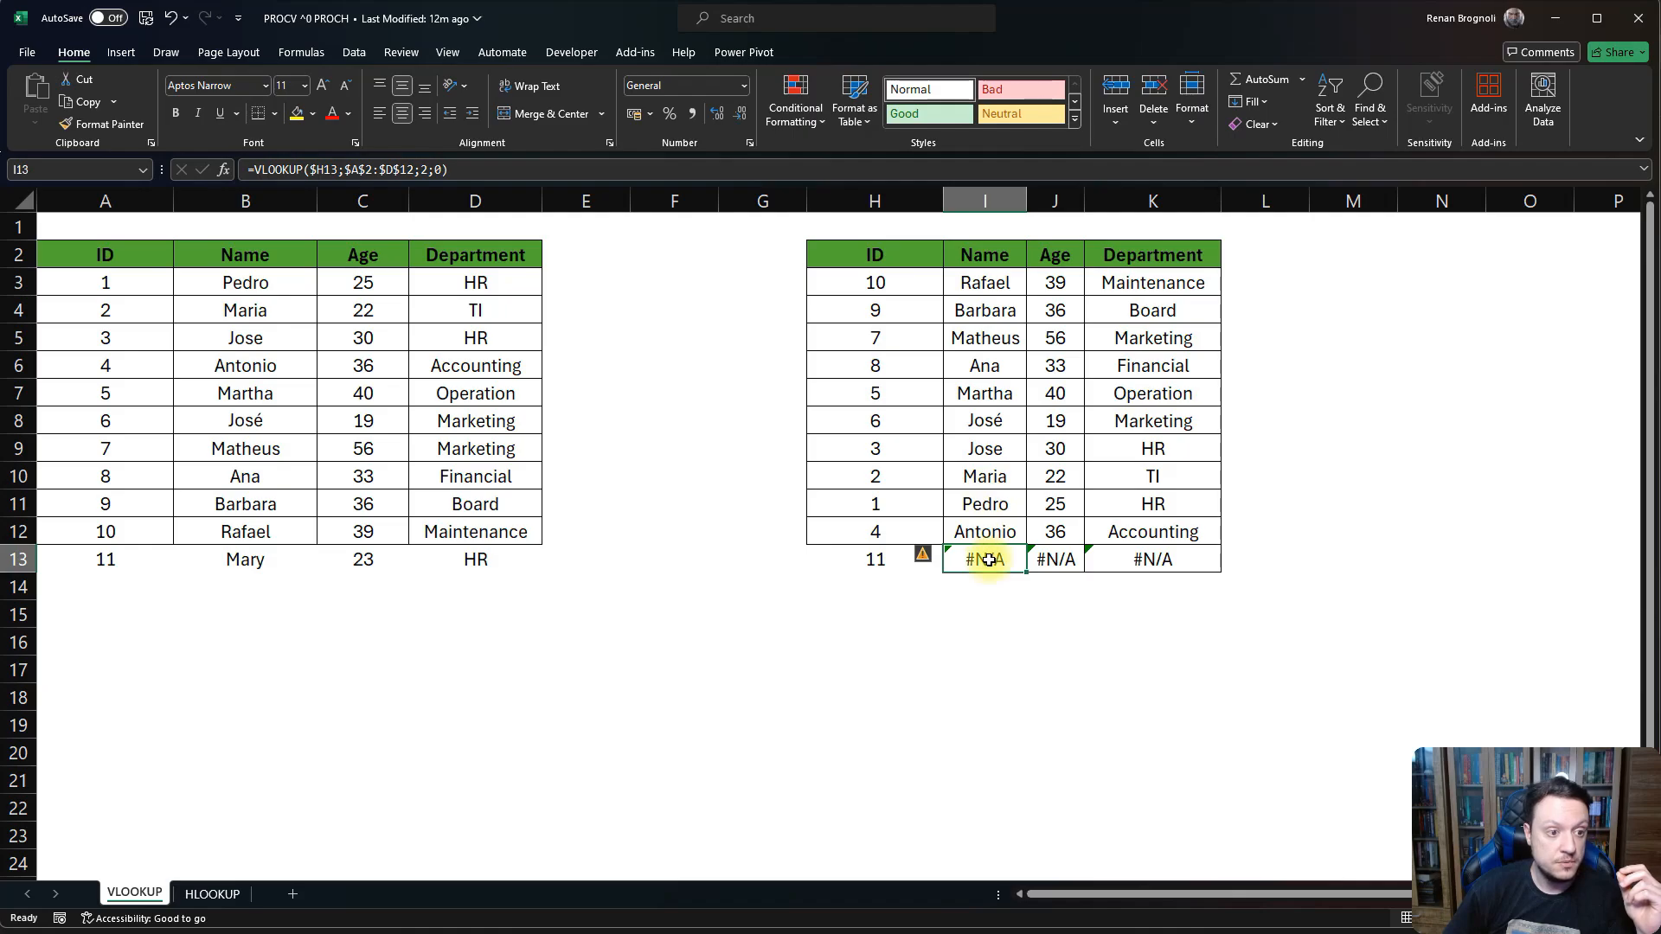
pyautogui.doubleClick(989, 559)
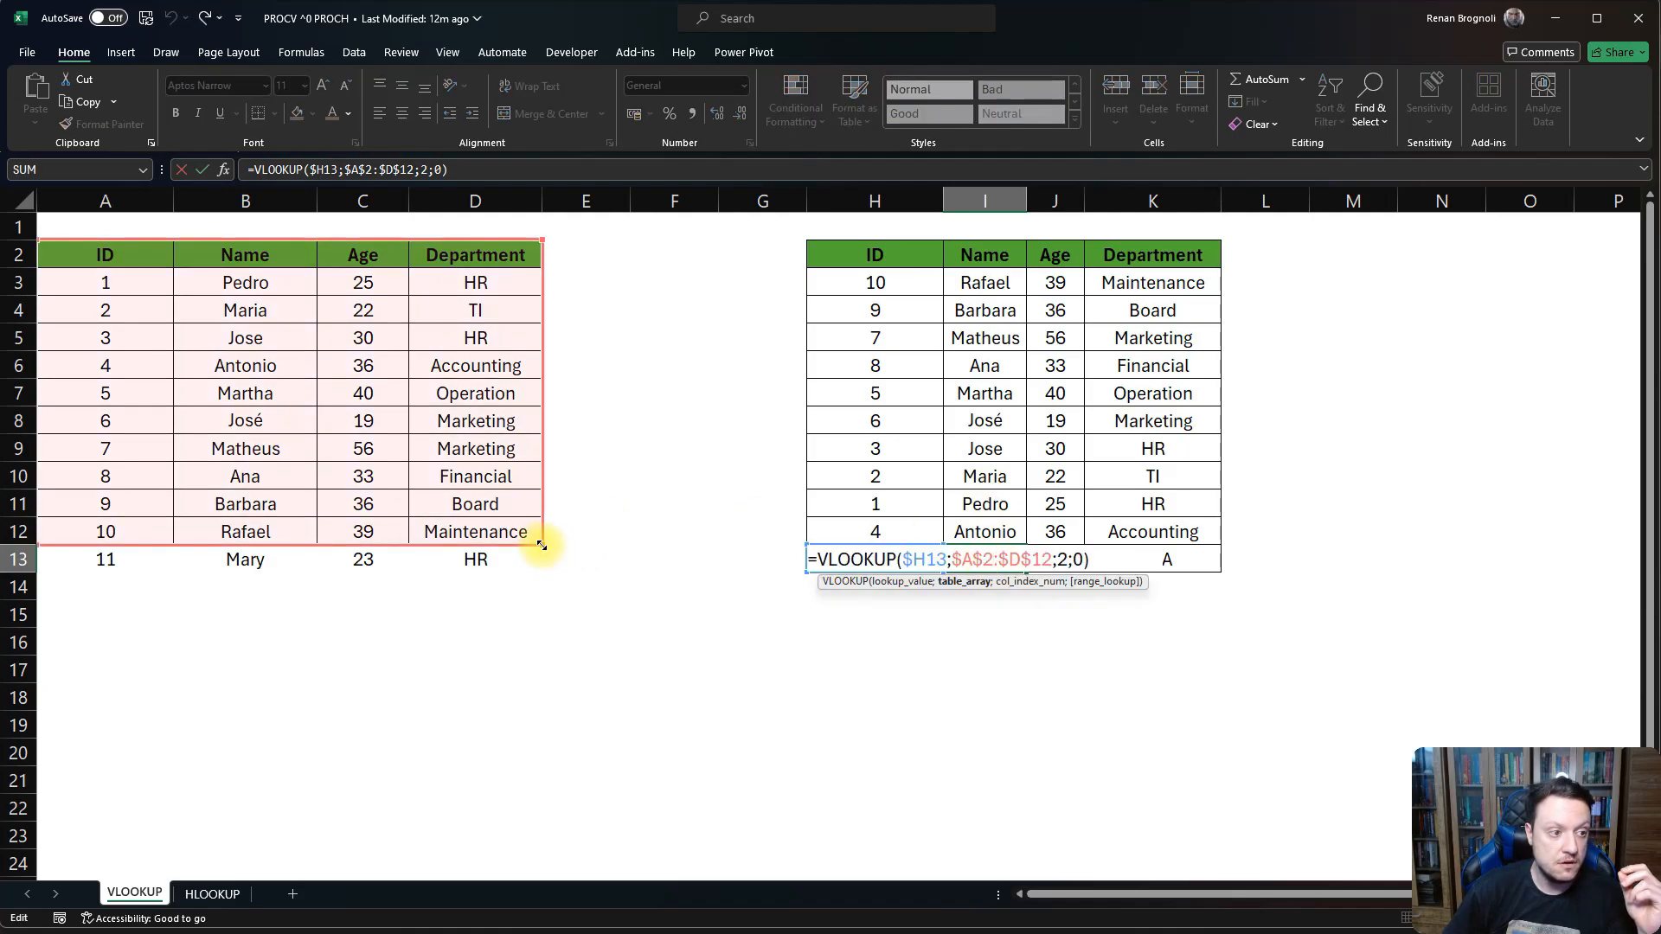
pyautogui.moveTo(539, 557); pyautogui.dragTo(538, 564)
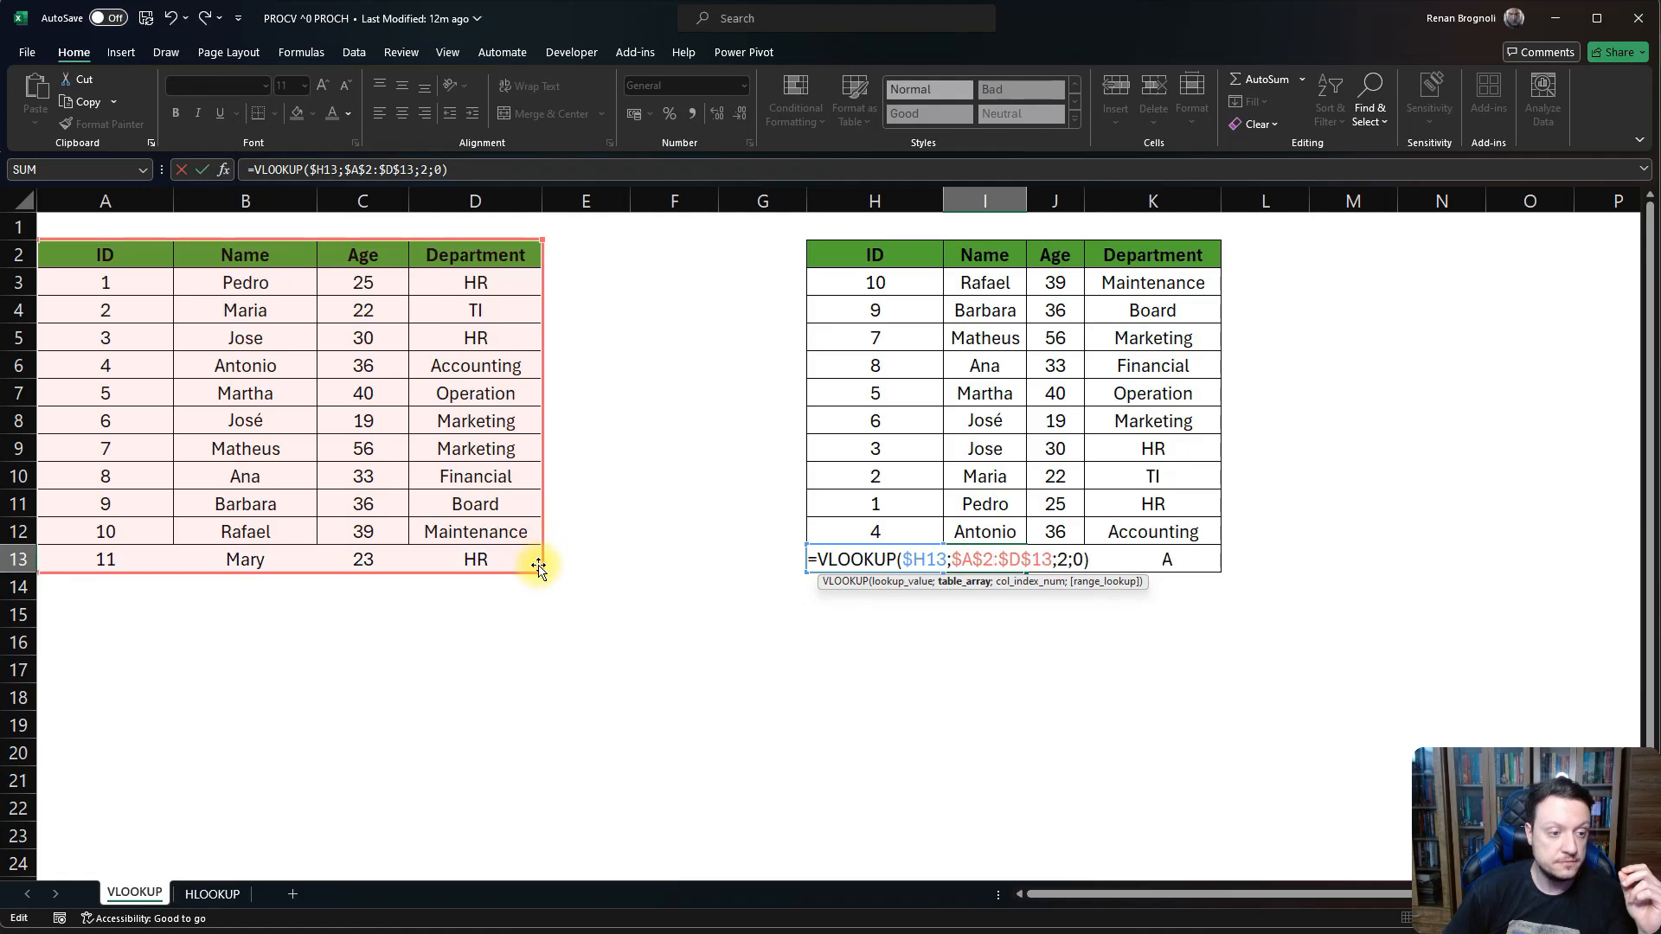
pyautogui.press('Return')
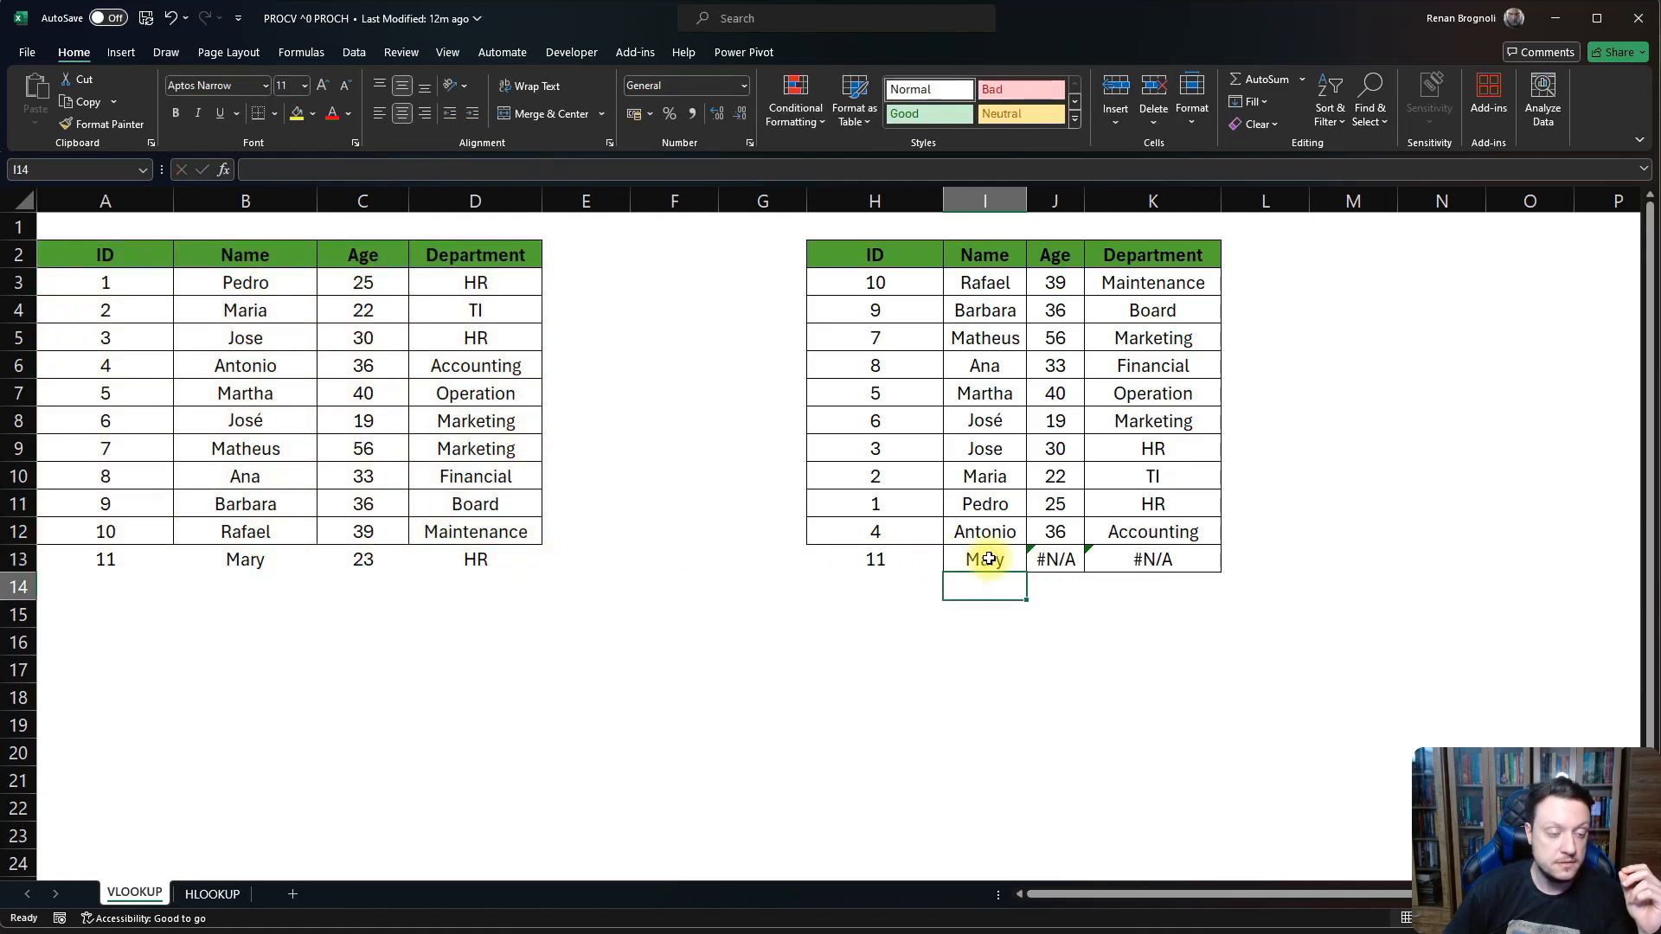
# Extend the table range in the J13 age lookup formula to $A$2:$D$13.
pyautogui.doubleClick(1050, 558)
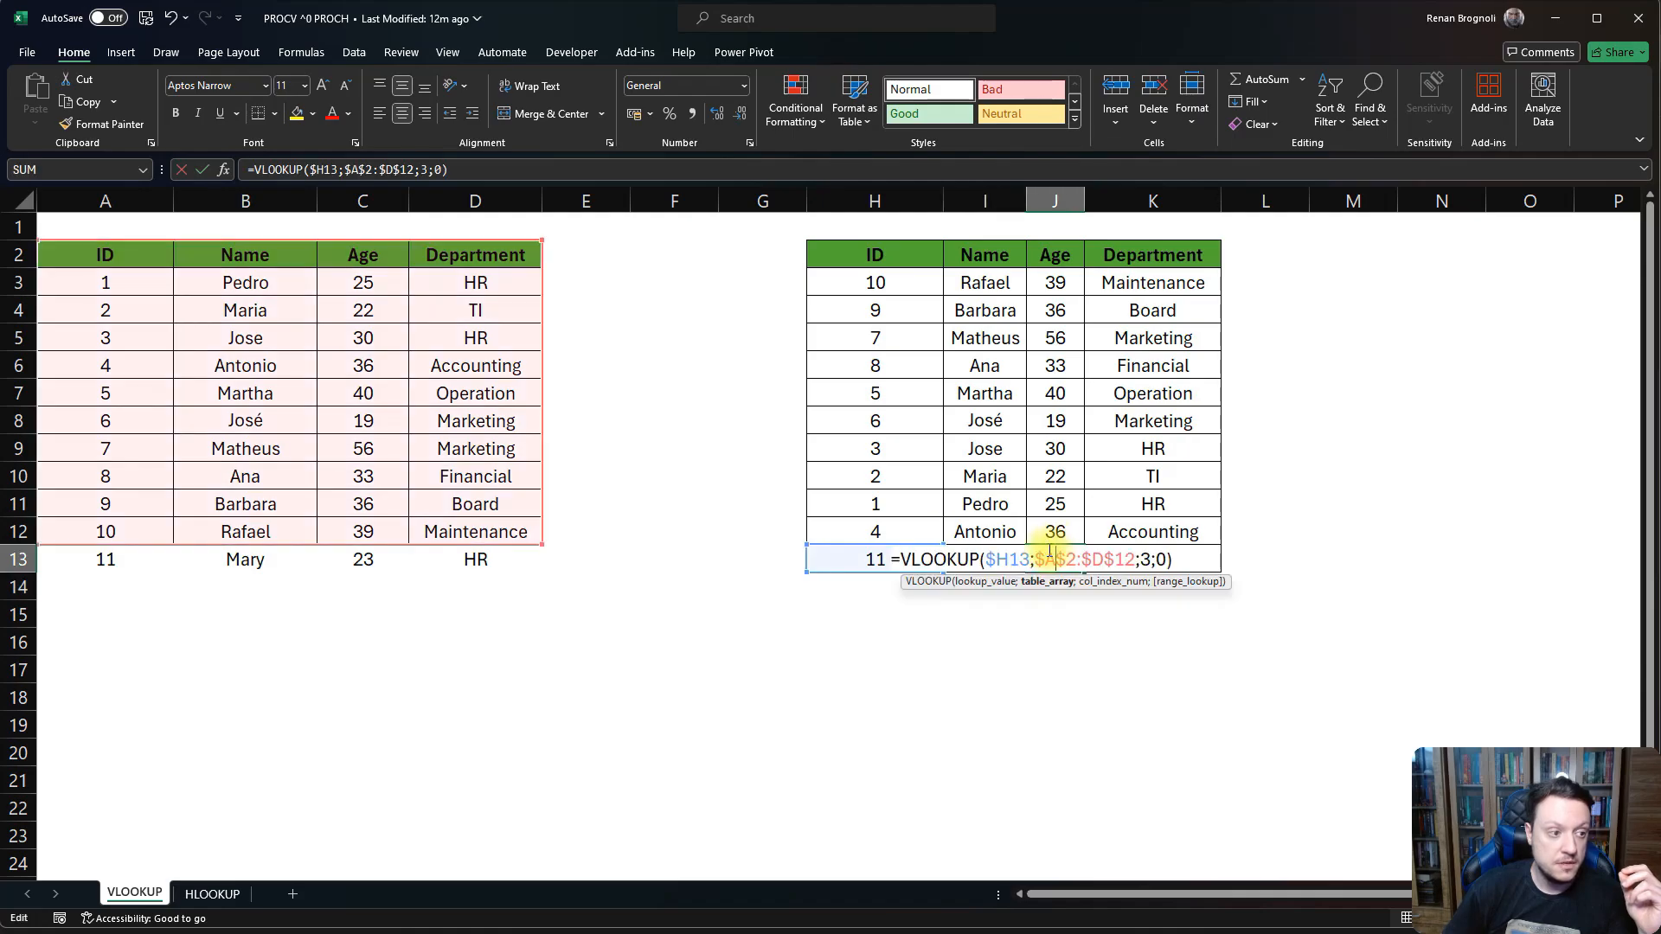
pyautogui.moveTo(538, 543); pyautogui.dragTo(542, 563)
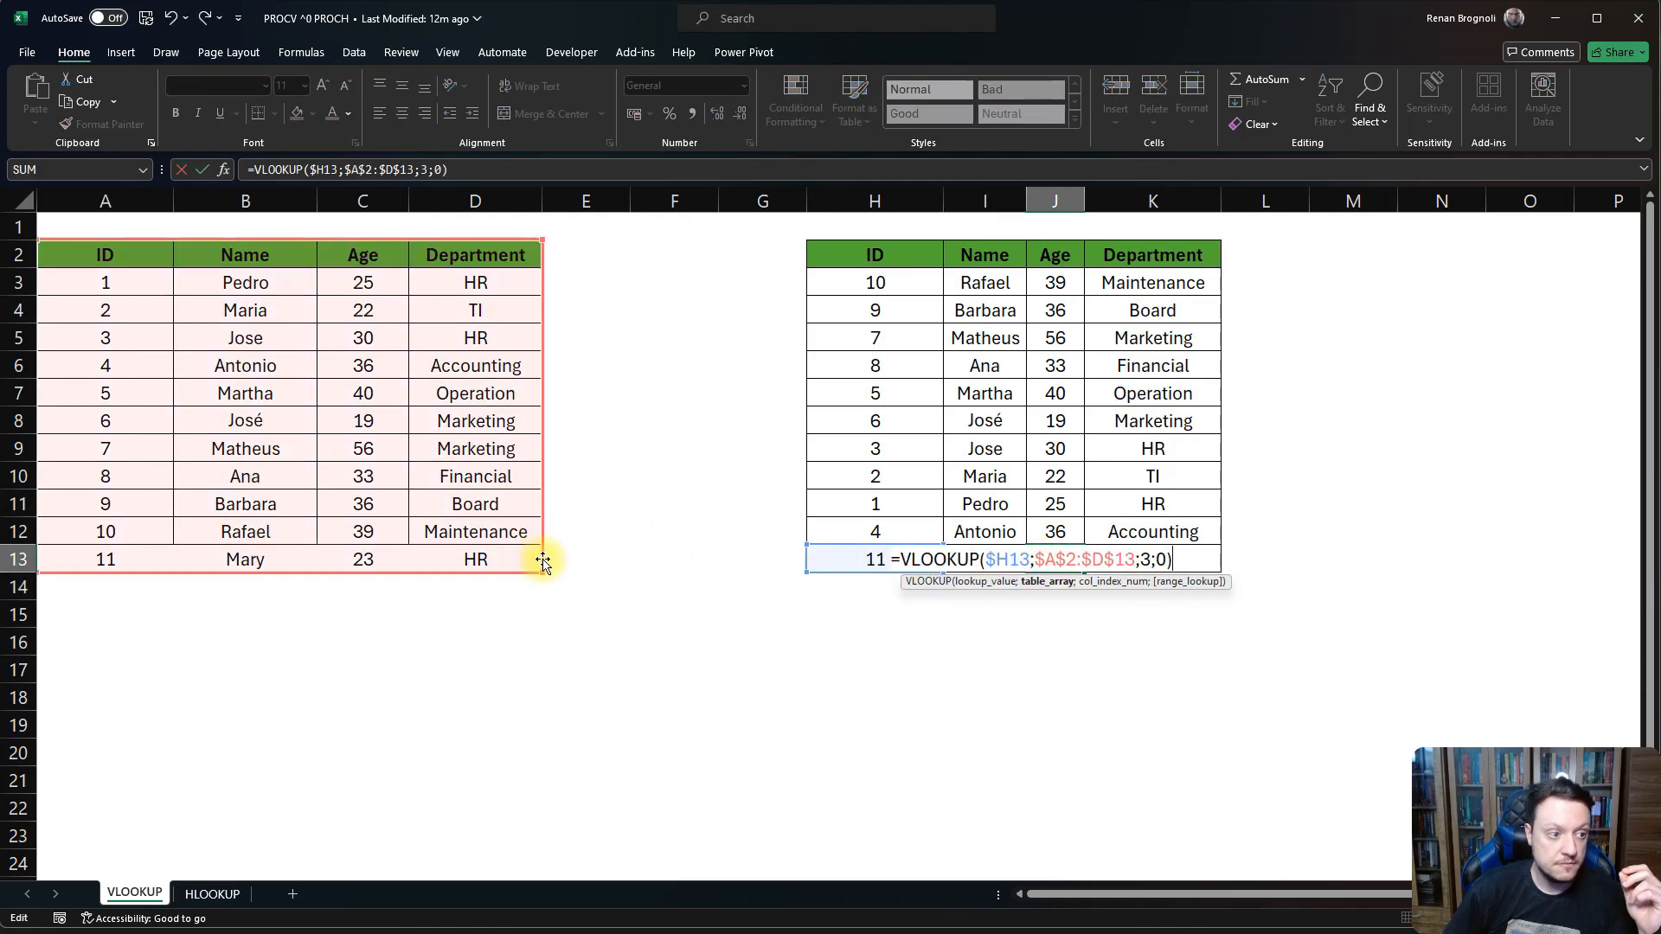
pyautogui.press('Return')
# Extend the named range table_id, used by the K13 department lookup, to =VLOOKUP!$A$2:$D$13.
pyautogui.click(1159, 559)
pyautogui.doubleClick(1163, 558)
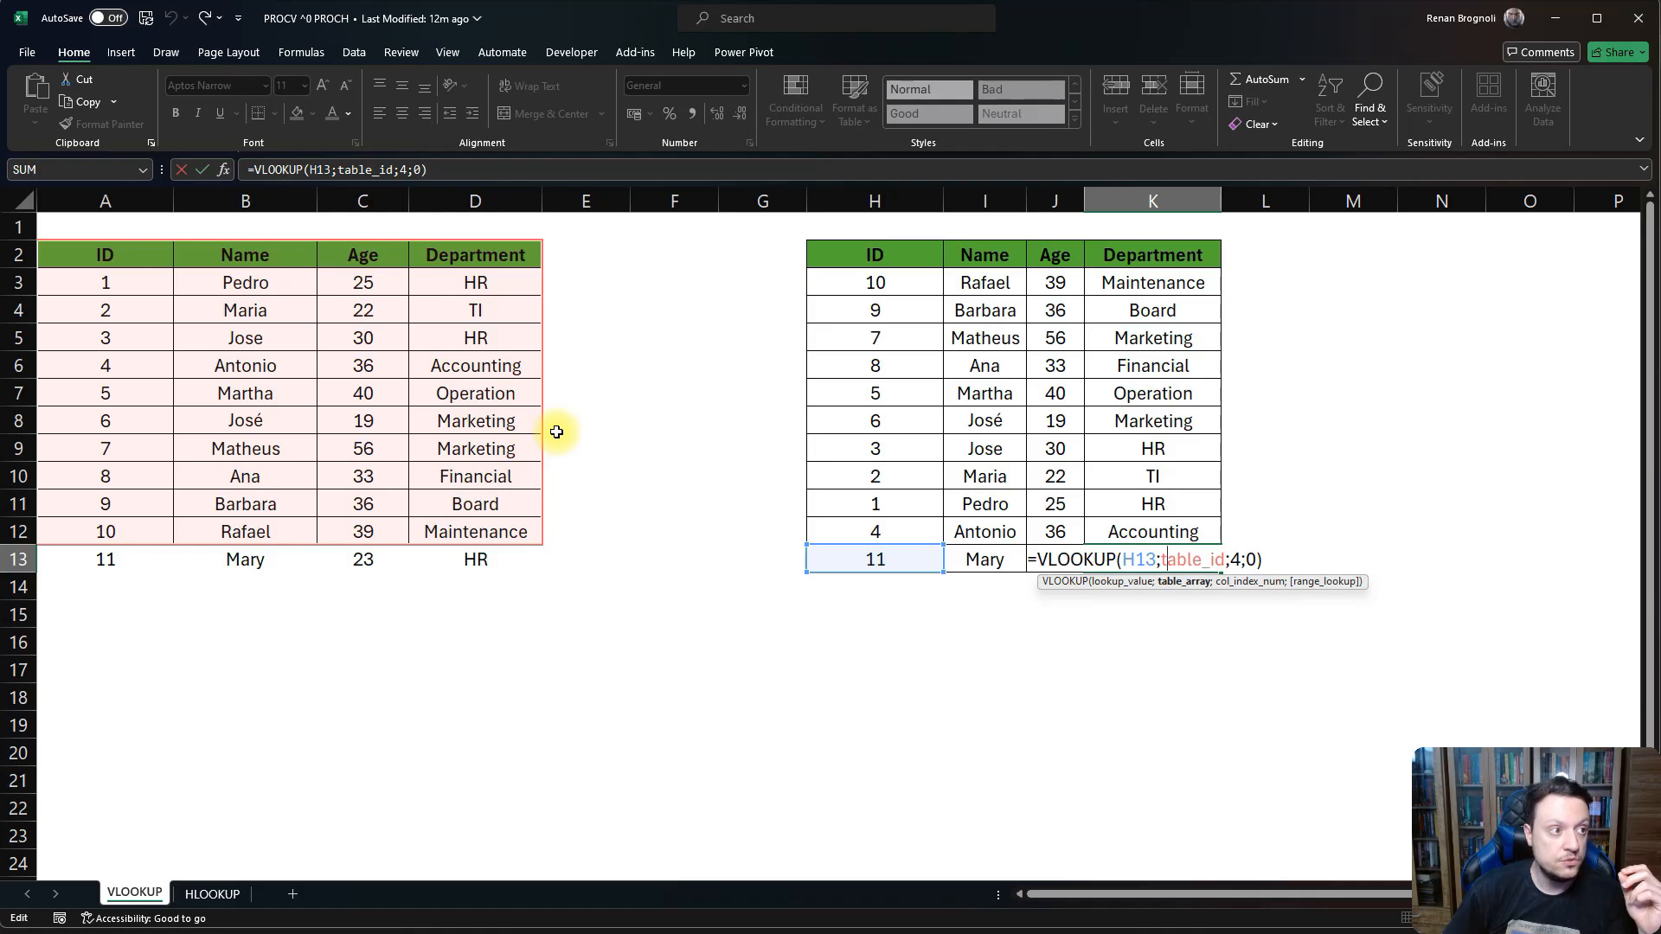
pyautogui.press('Return')
pyautogui.click(399, 53)
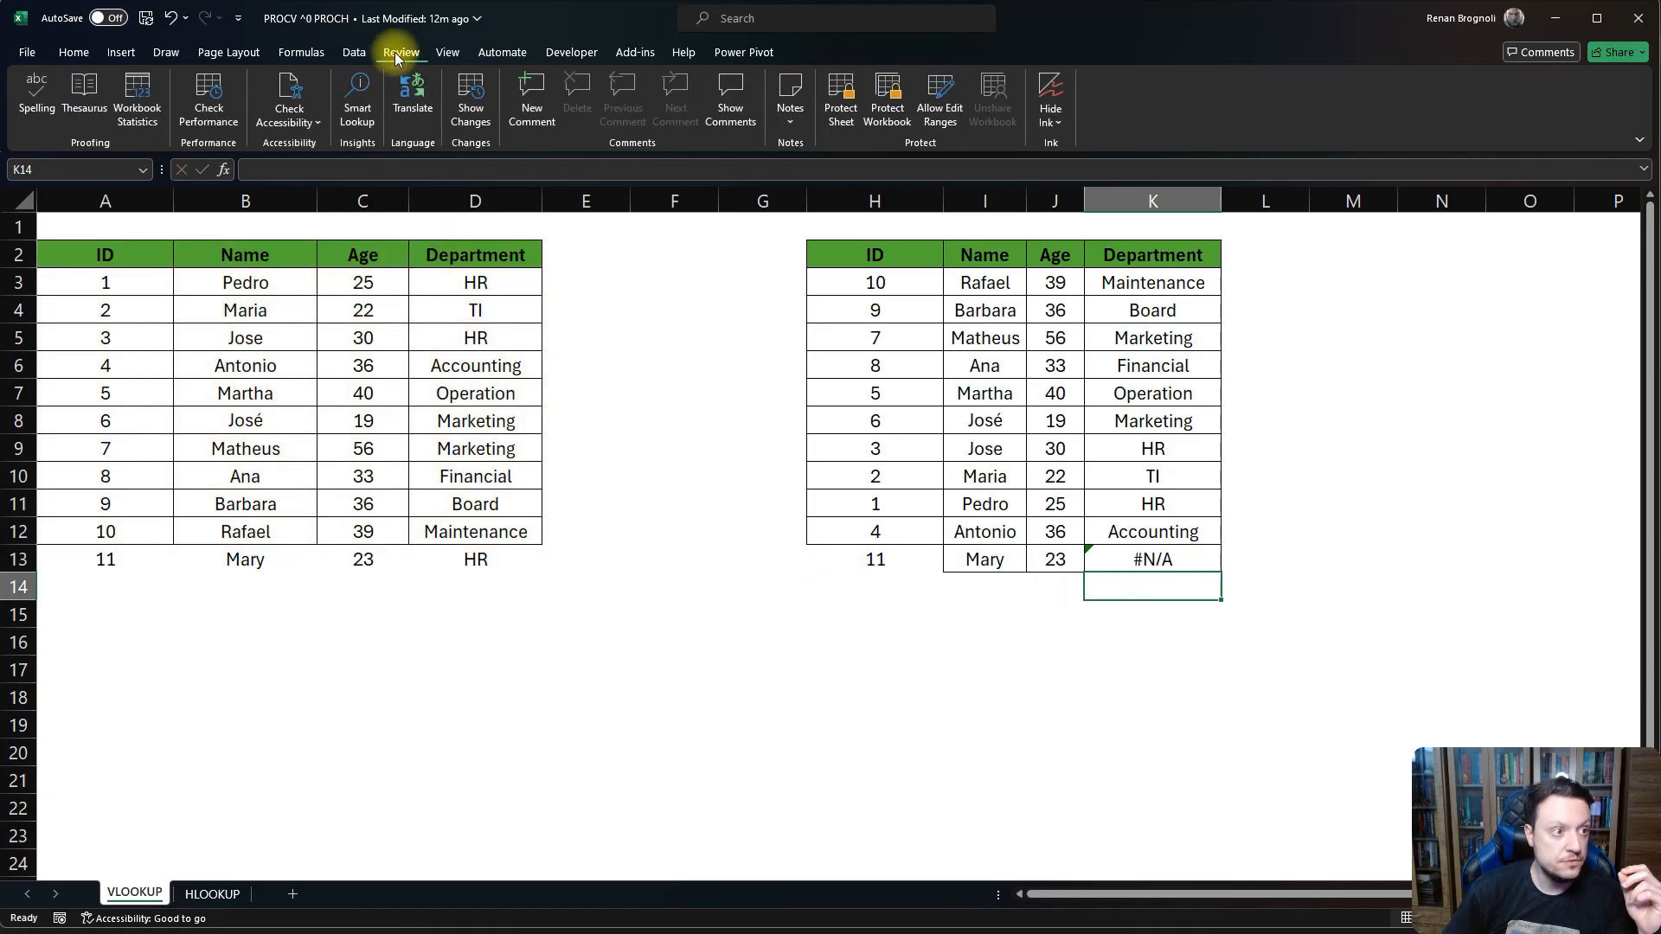
pyautogui.click(353, 53)
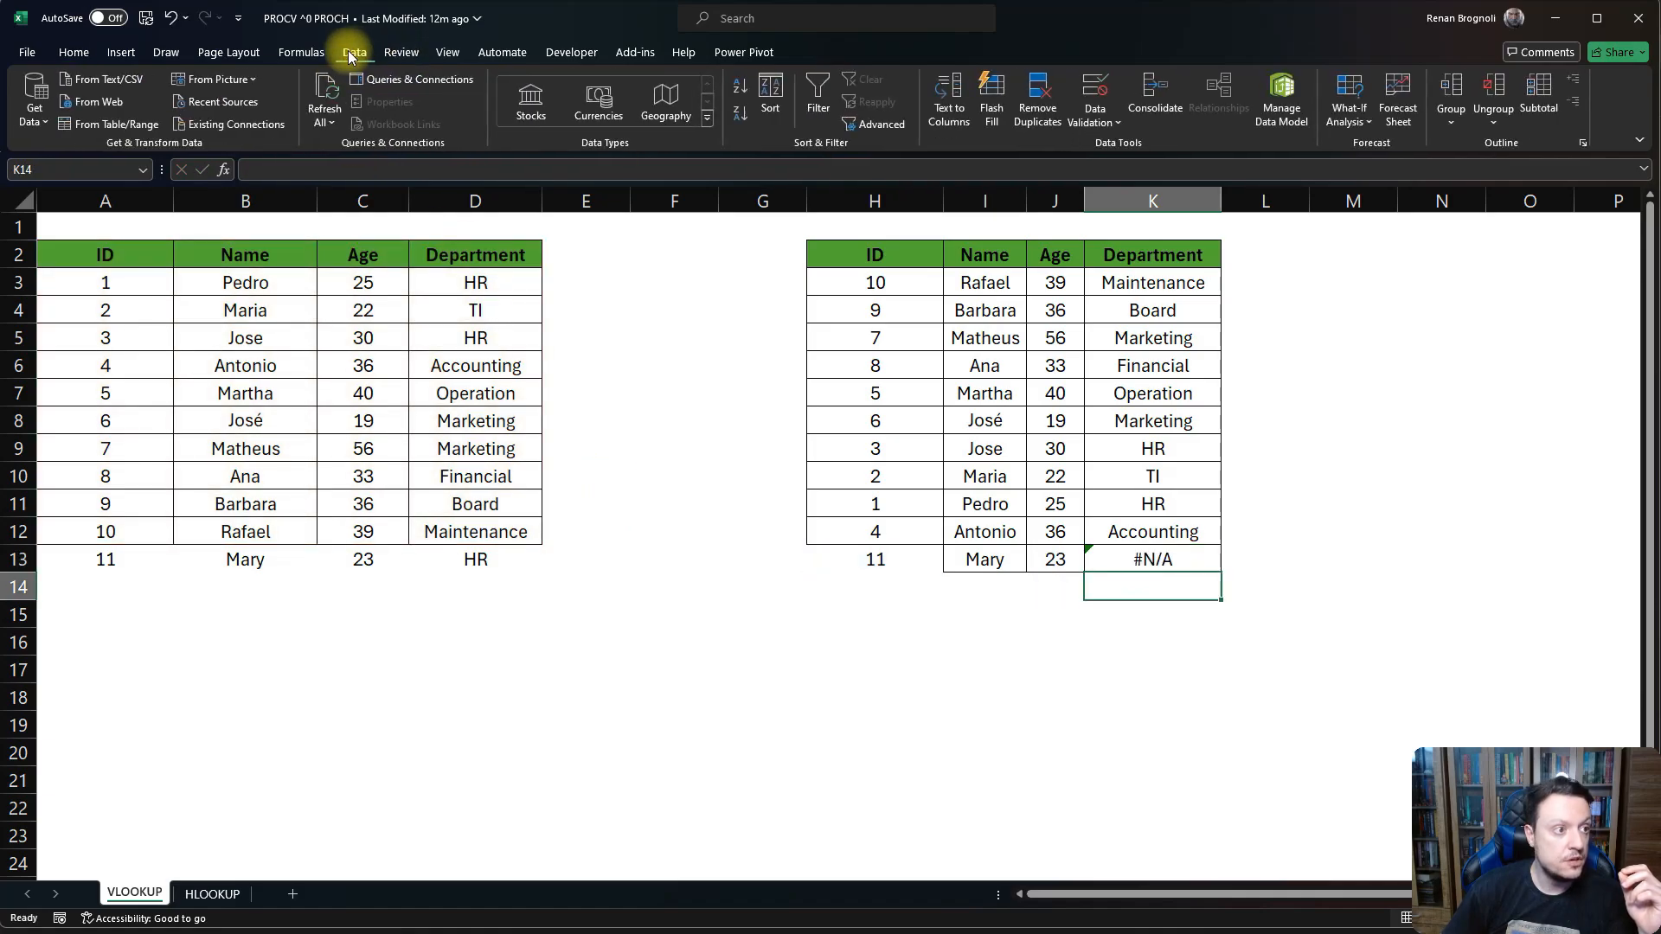
pyautogui.click(299, 52)
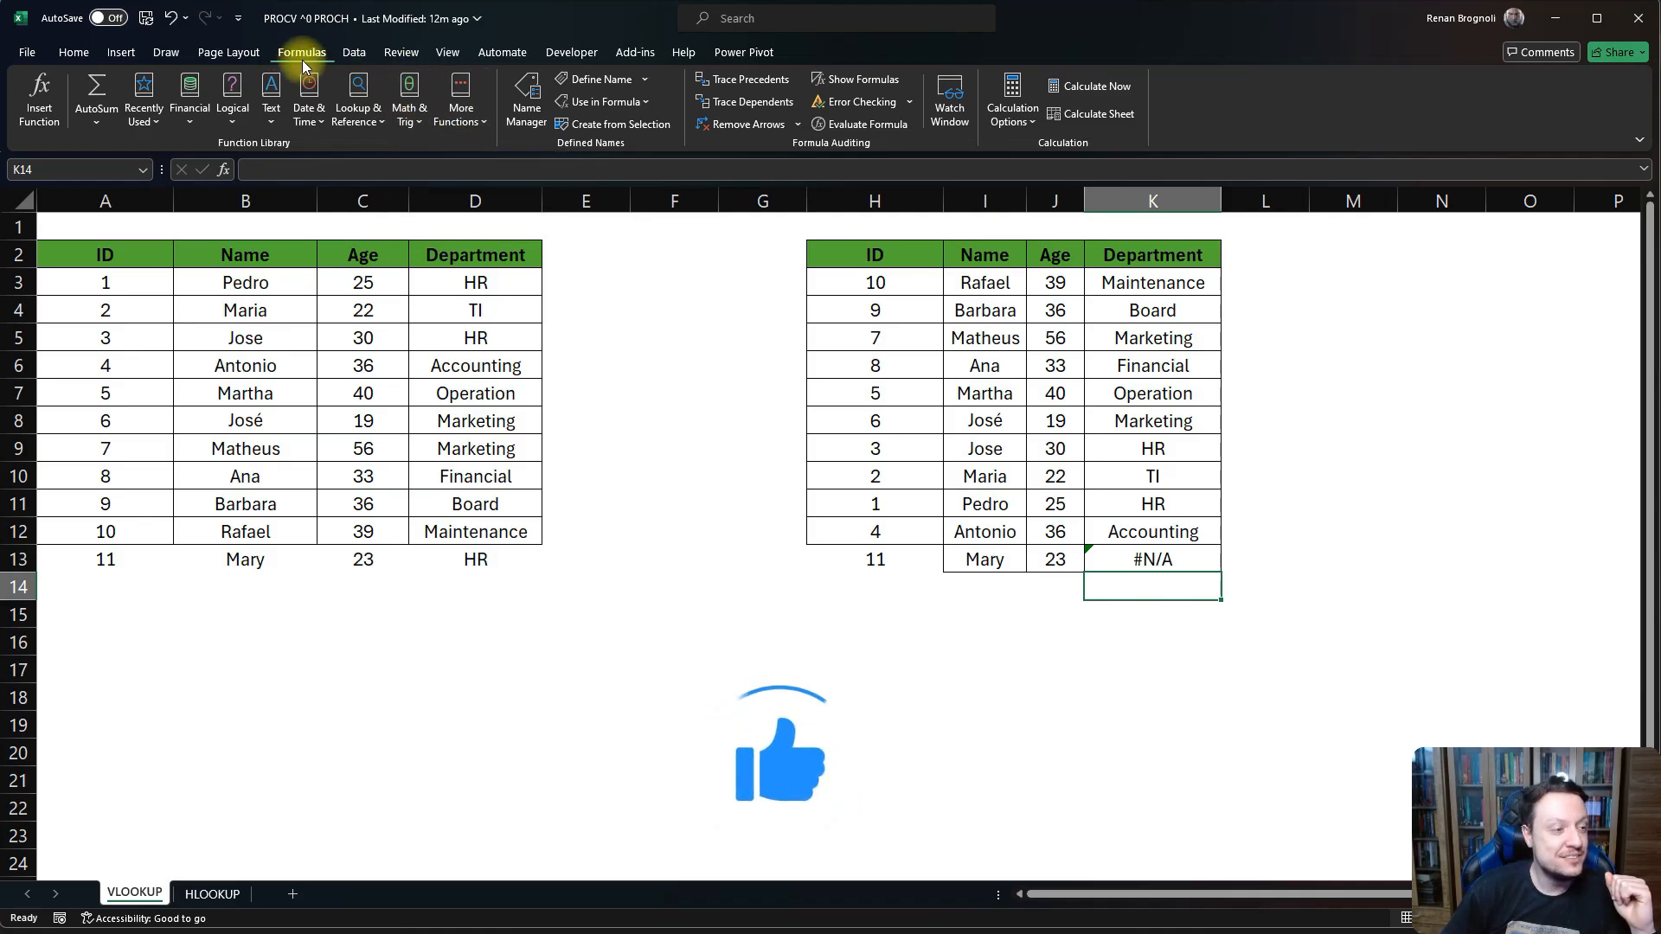
pyautogui.click(533, 94)
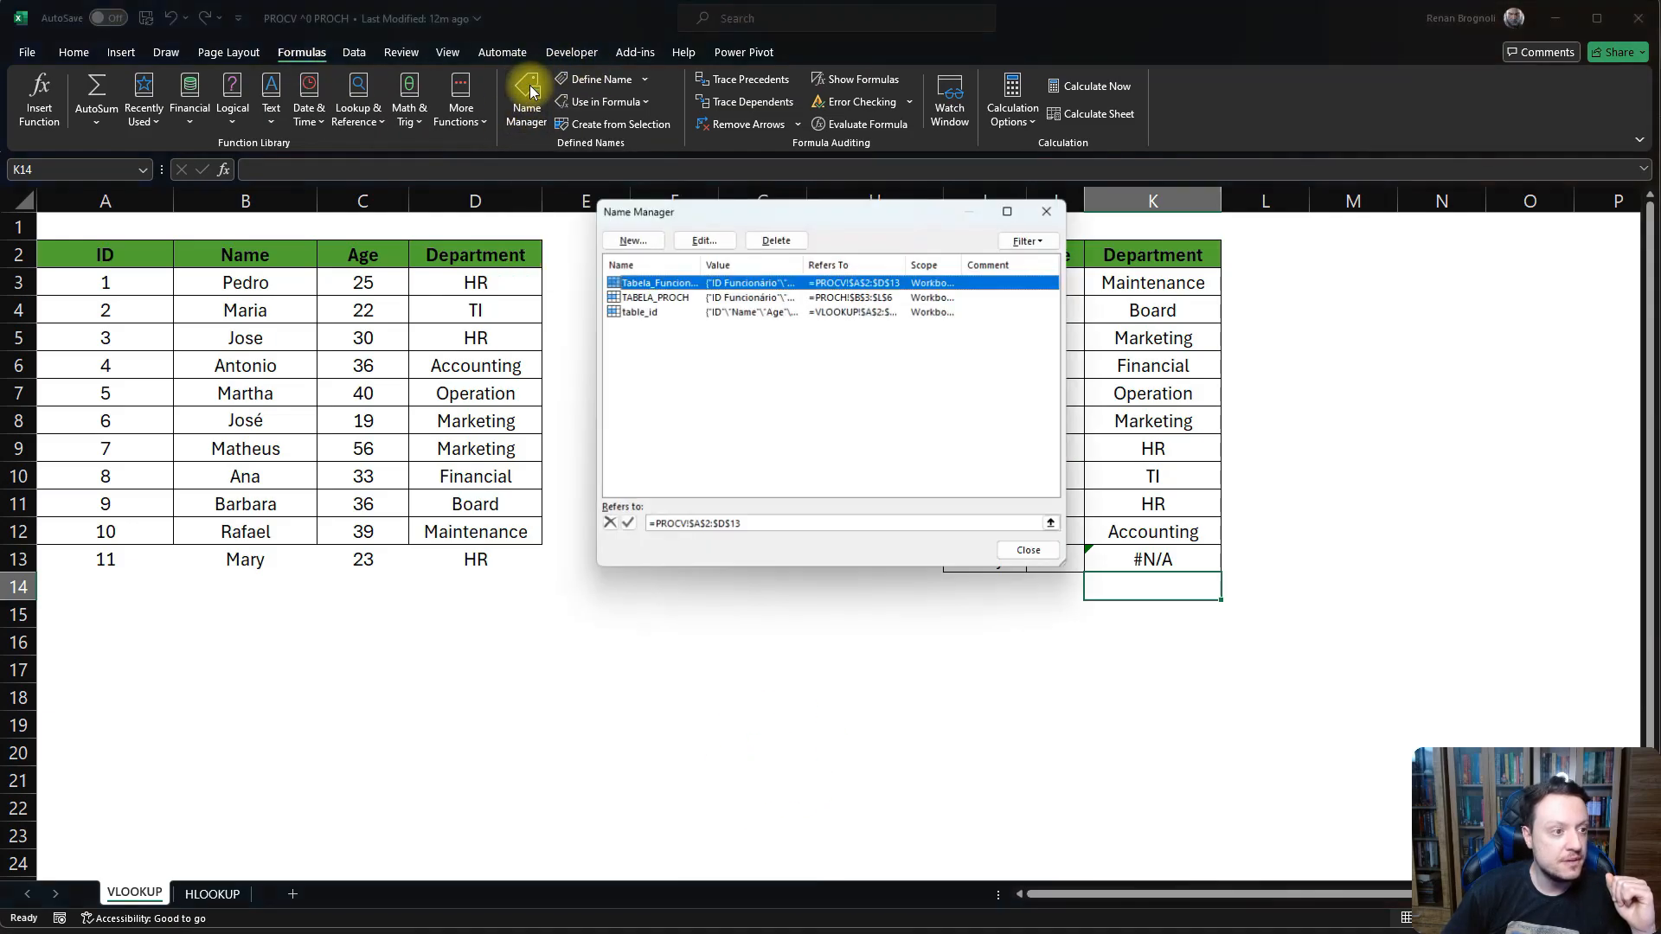
pyautogui.click(636, 311)
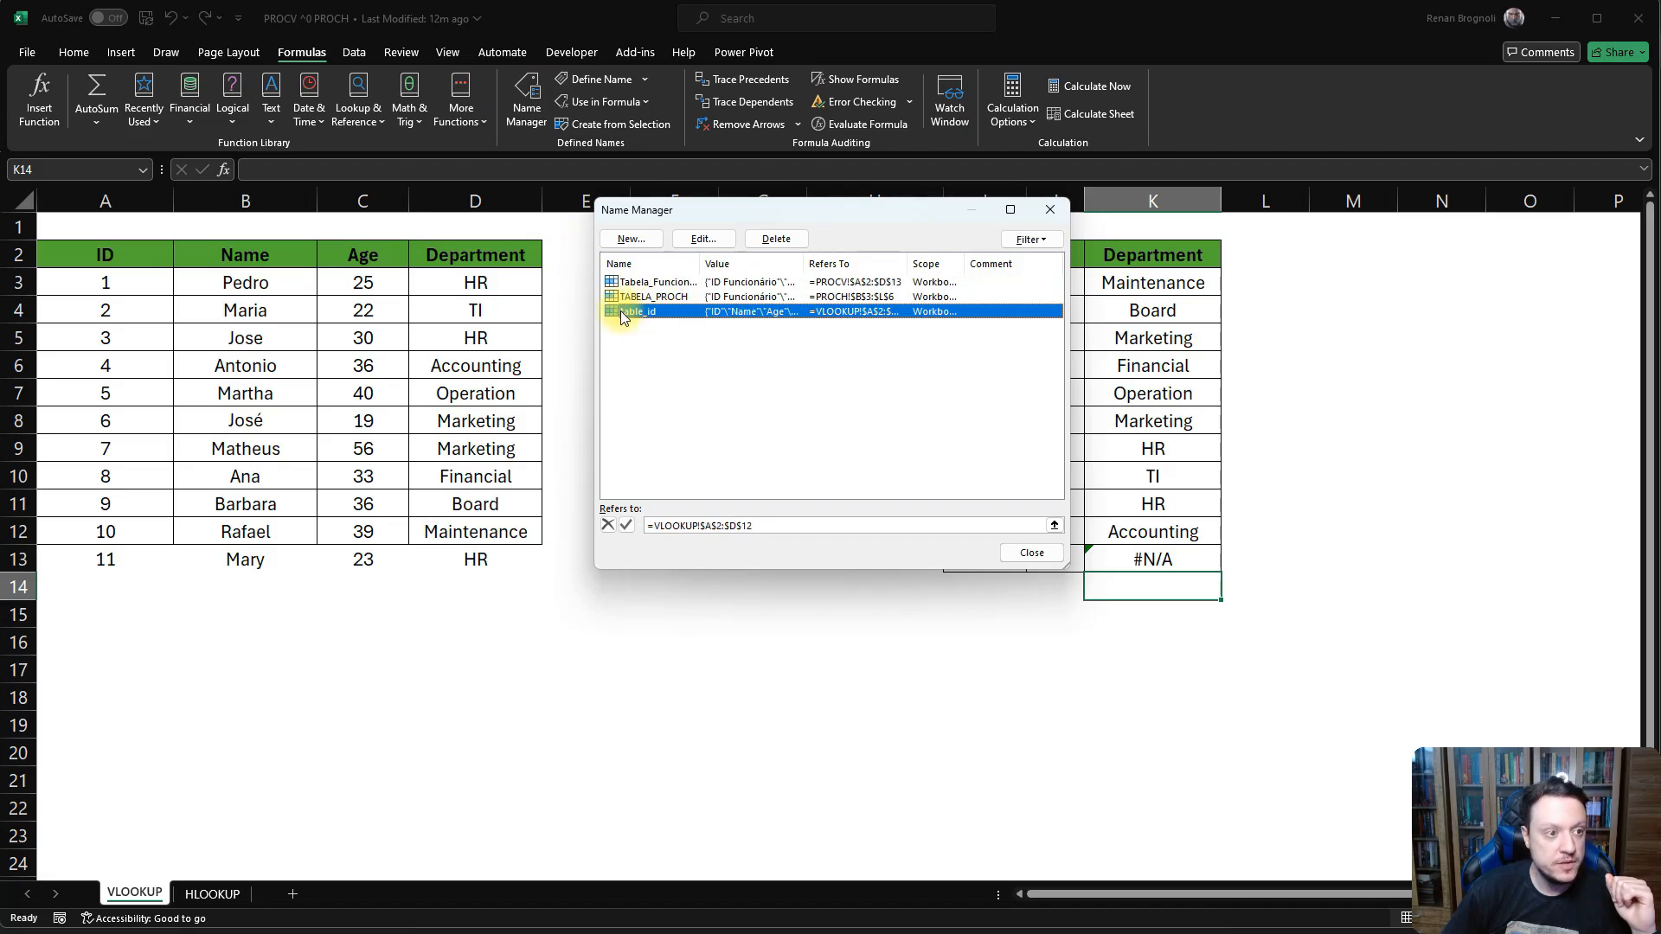
pyautogui.click(661, 529)
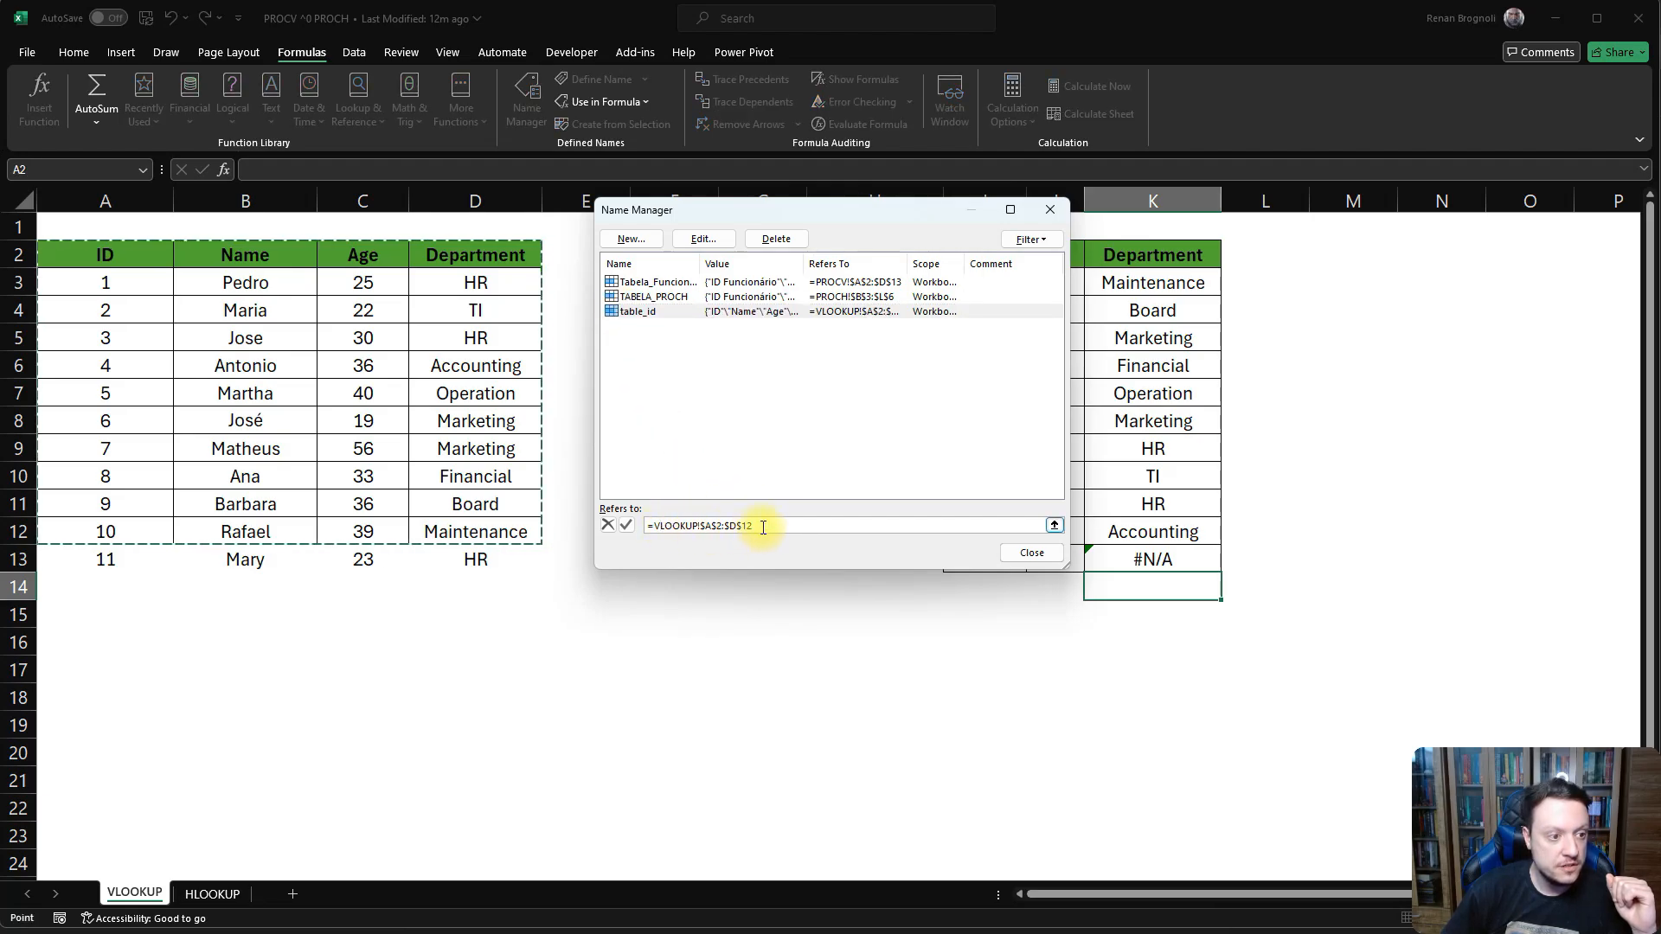
pyautogui.press('BackSpace')
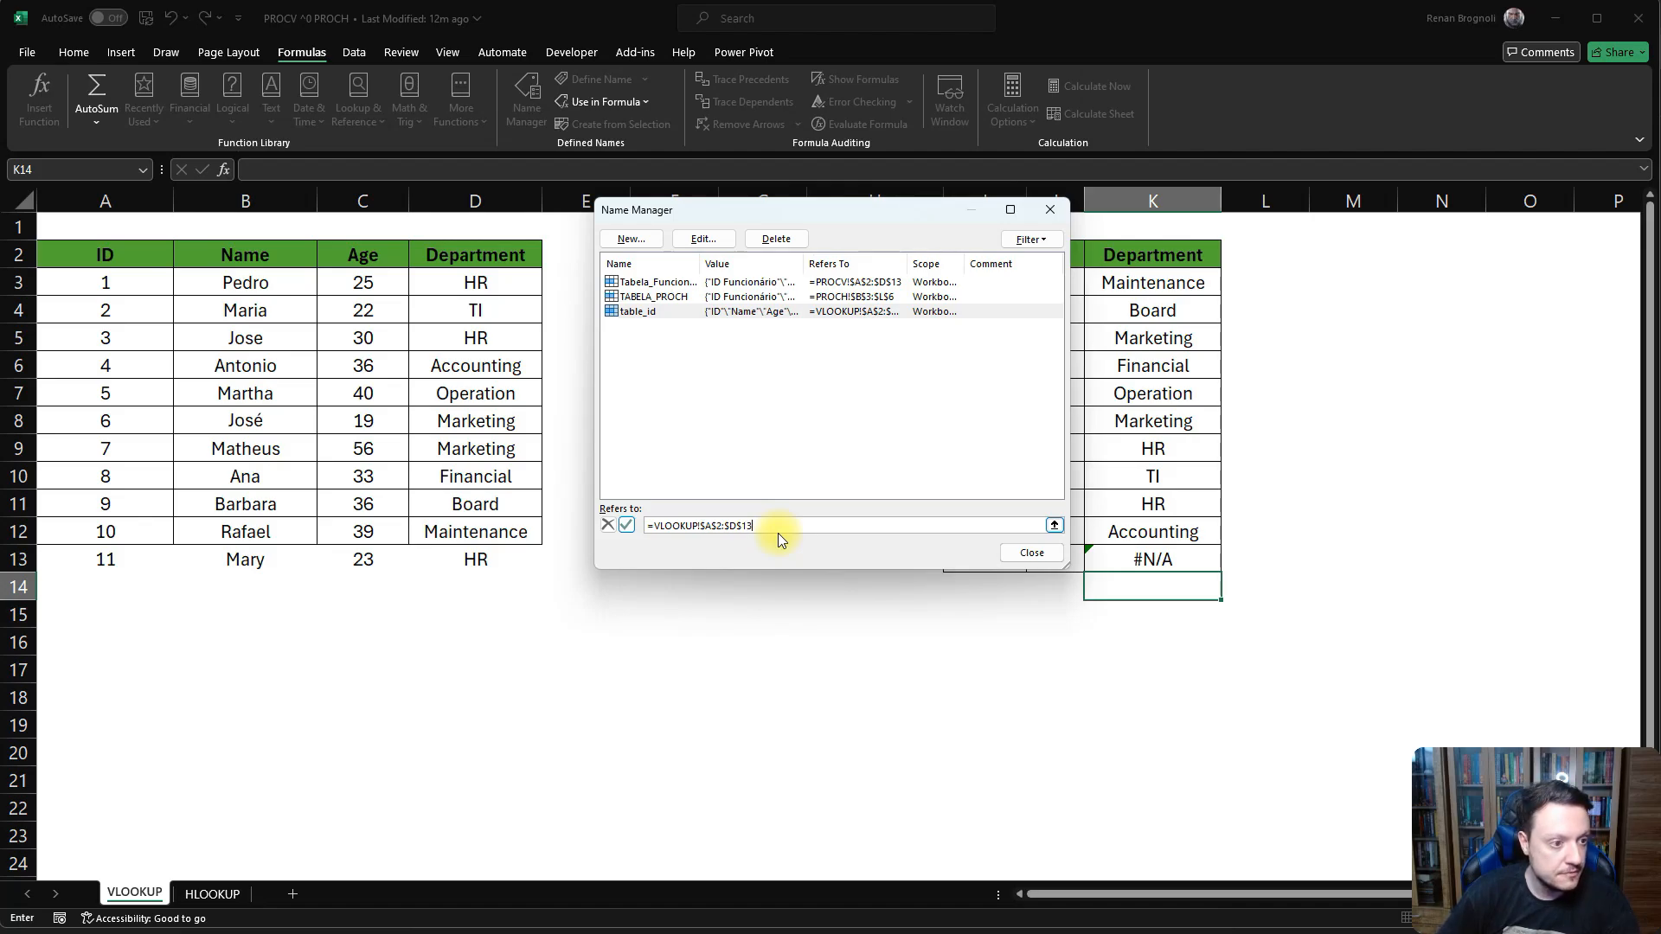
pyautogui.click(624, 524)
pyautogui.click(1044, 556)
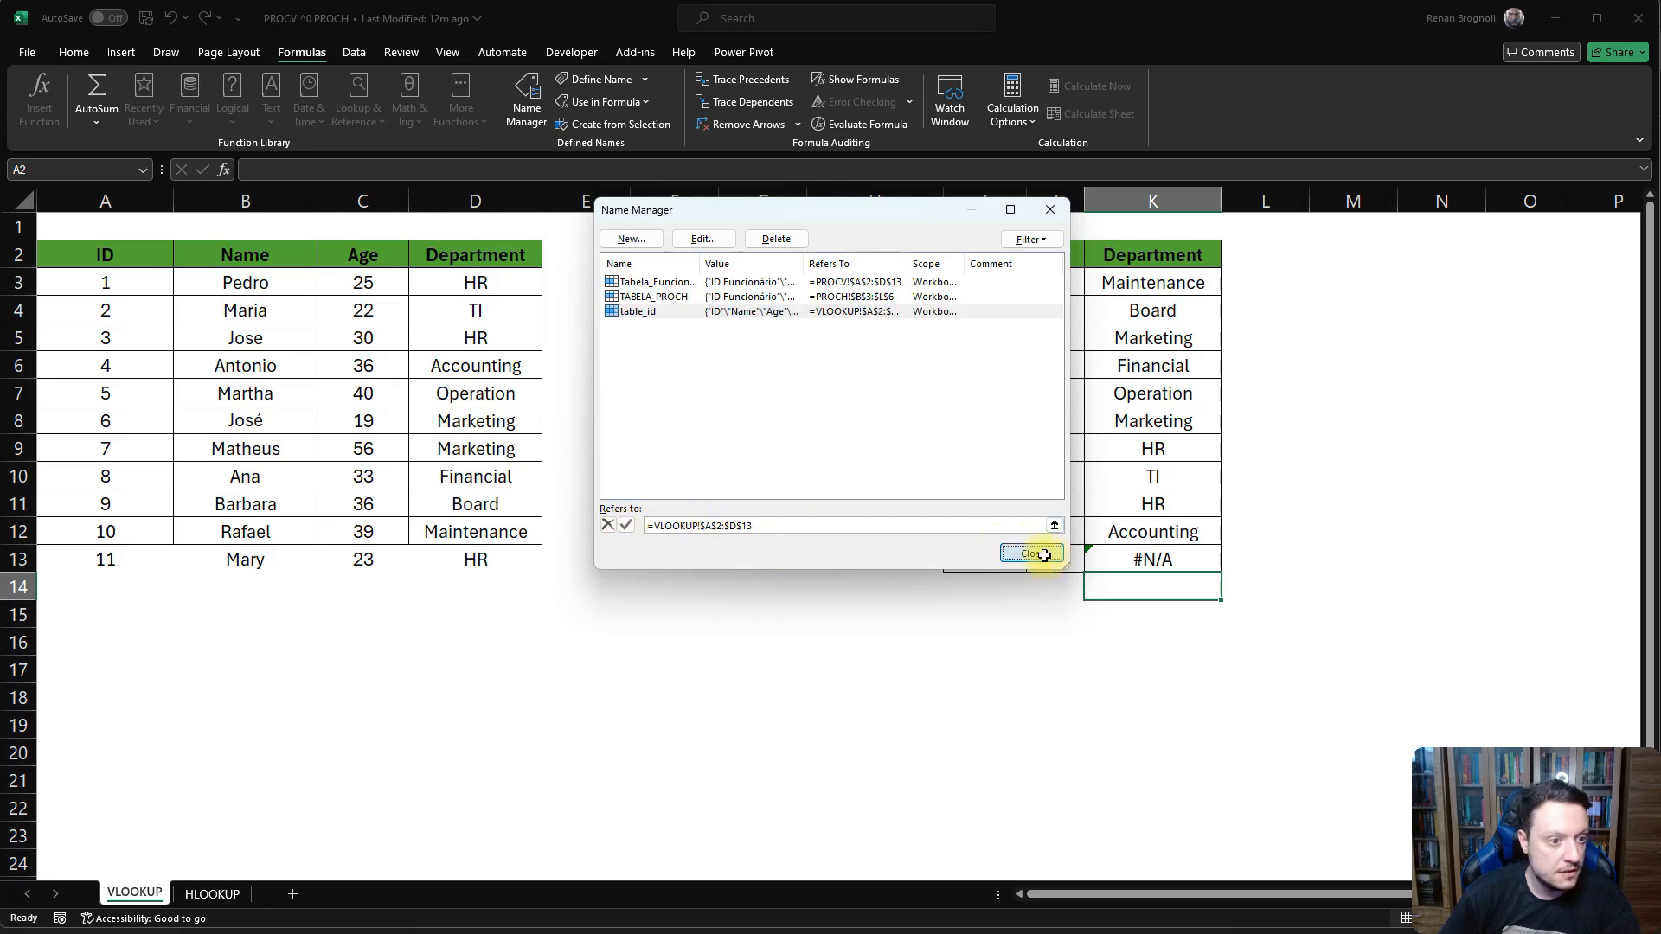
pyautogui.click(1141, 558)
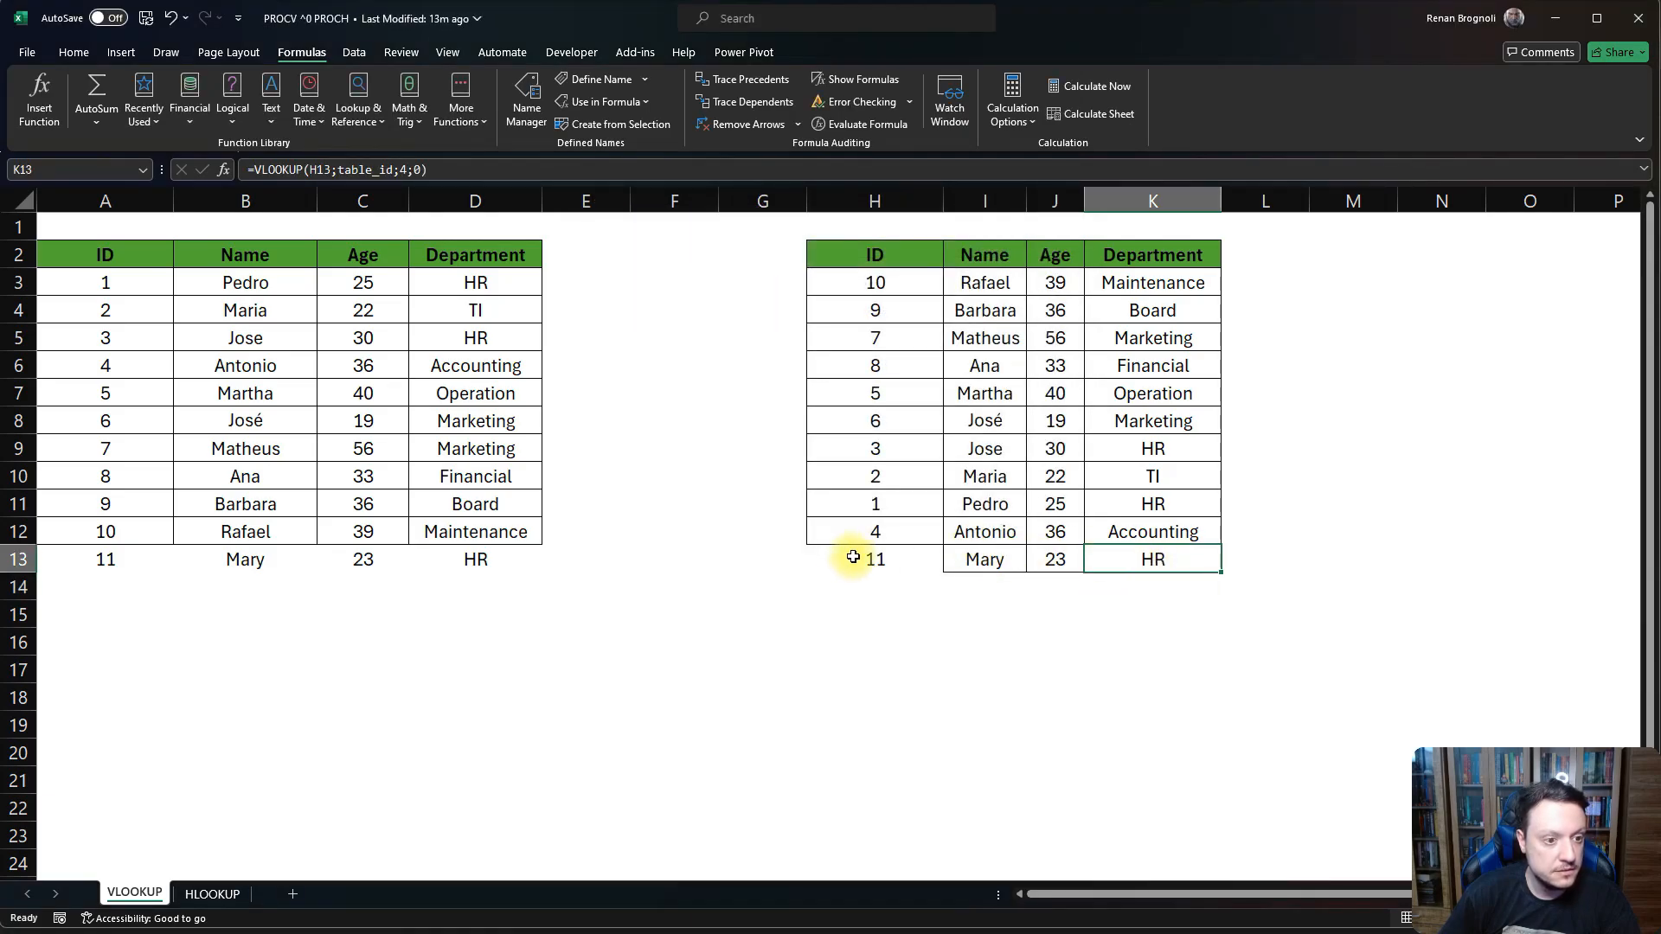
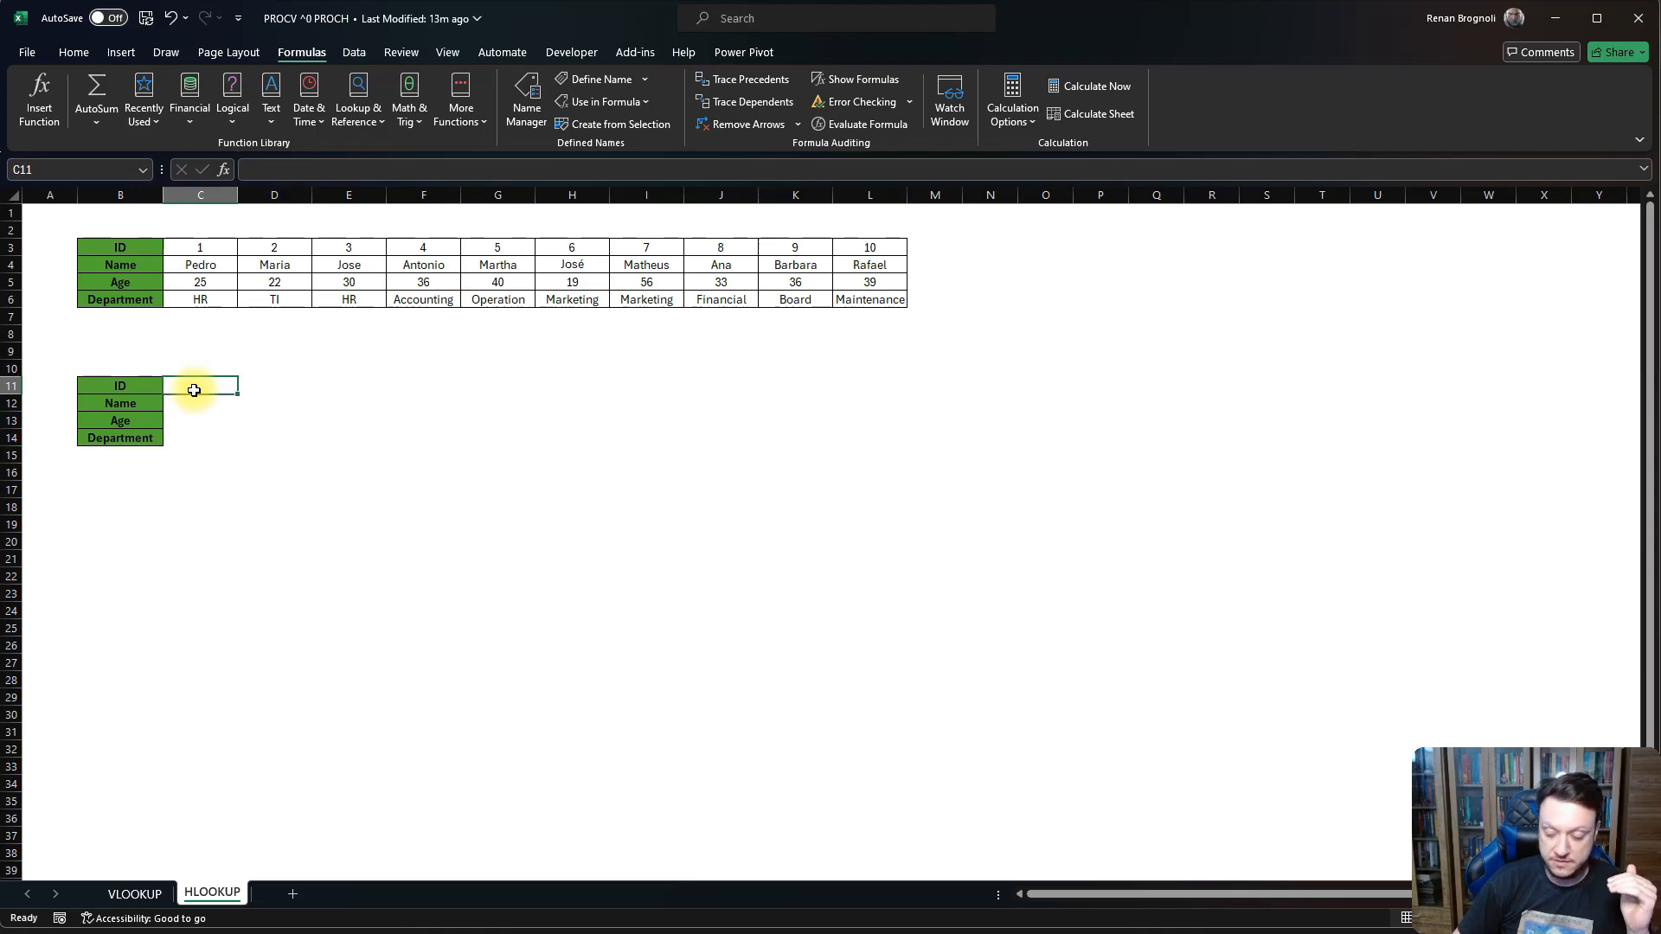
# On the HLOOKUP sheet, enter ID 5 in C11 and begin an HLOOKUP formula in C12 with C$11 as lookup value.
pyautogui.write('5')
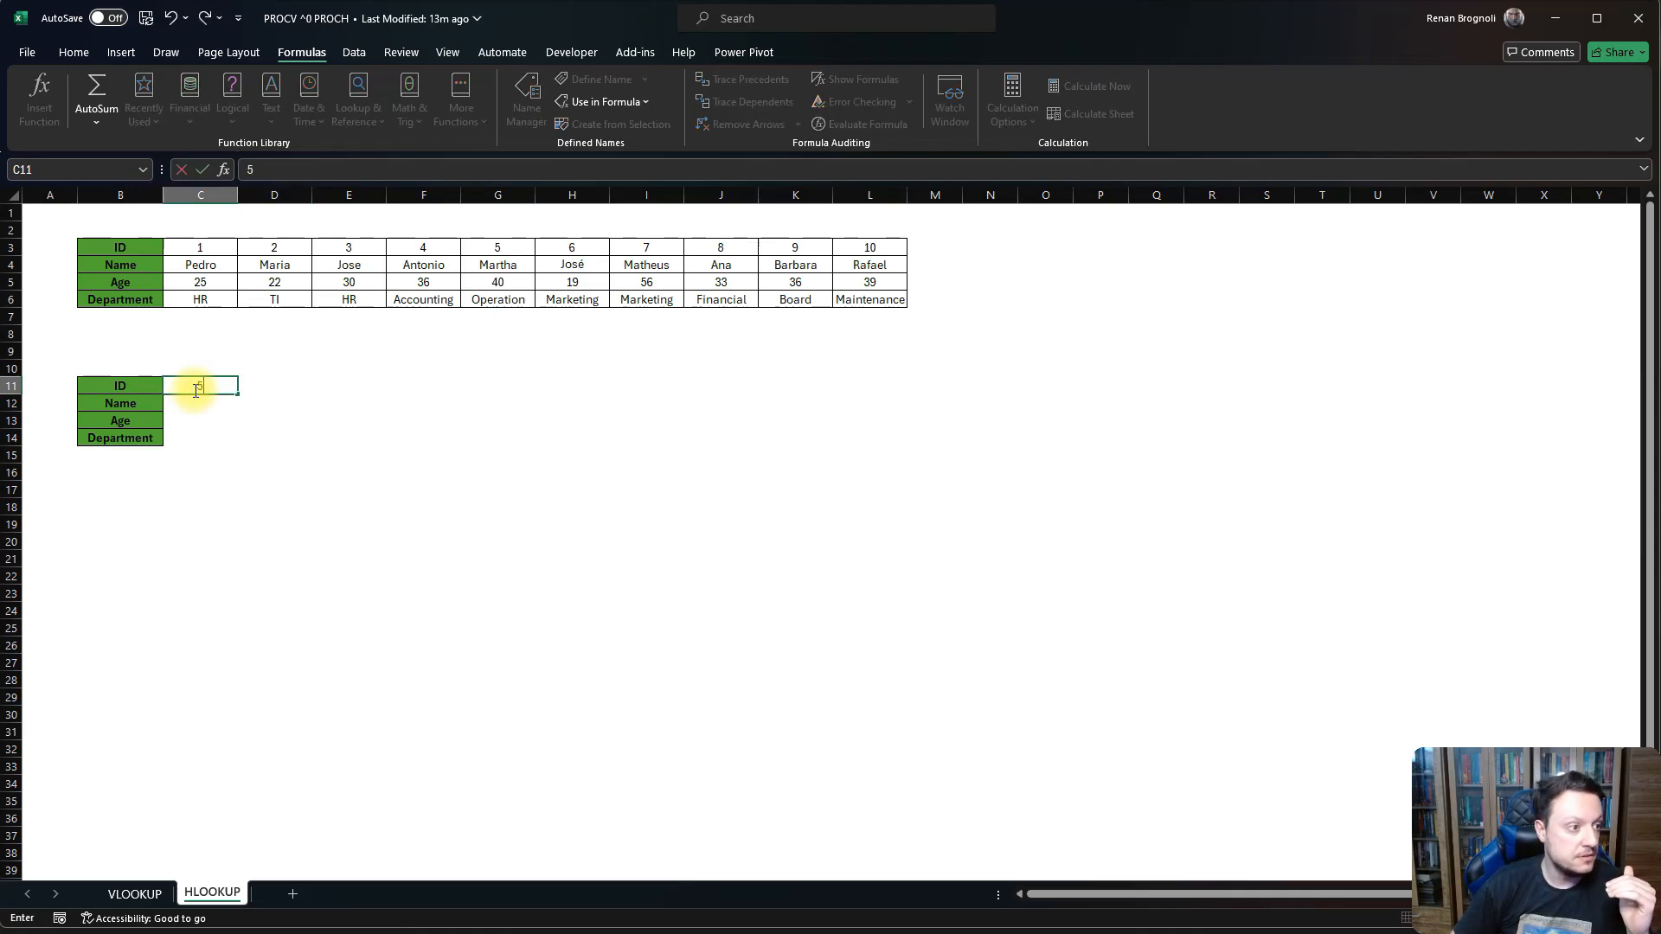
pyautogui.press('Return')
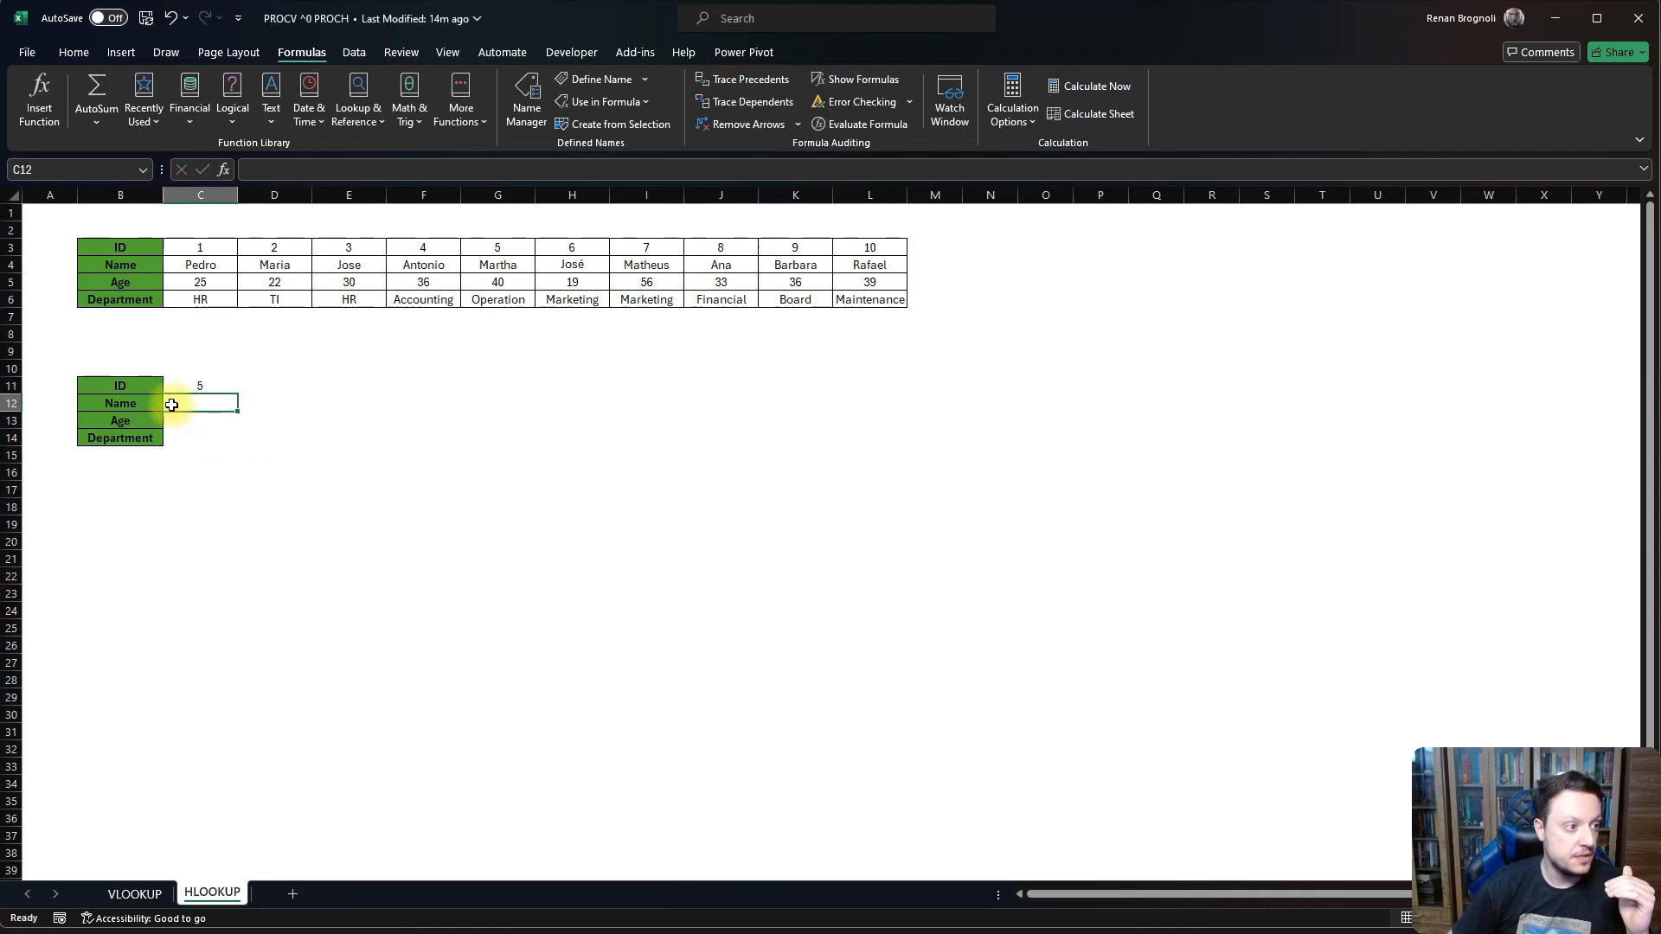
pyautogui.write('=')
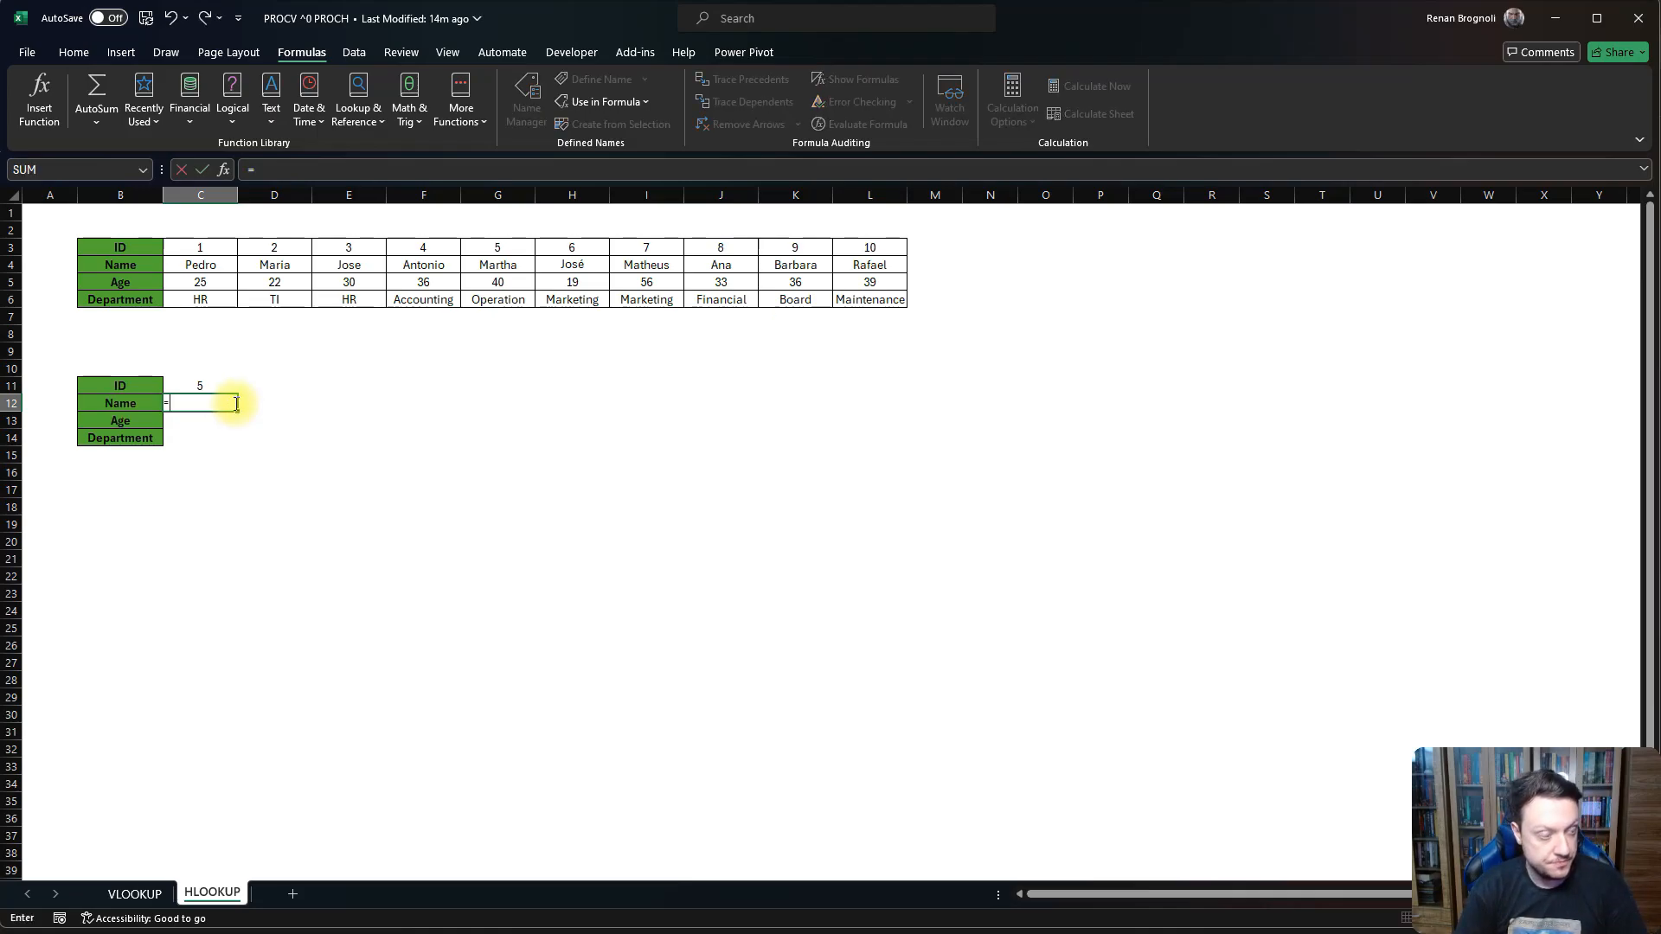
pyautogui.write('hloo')
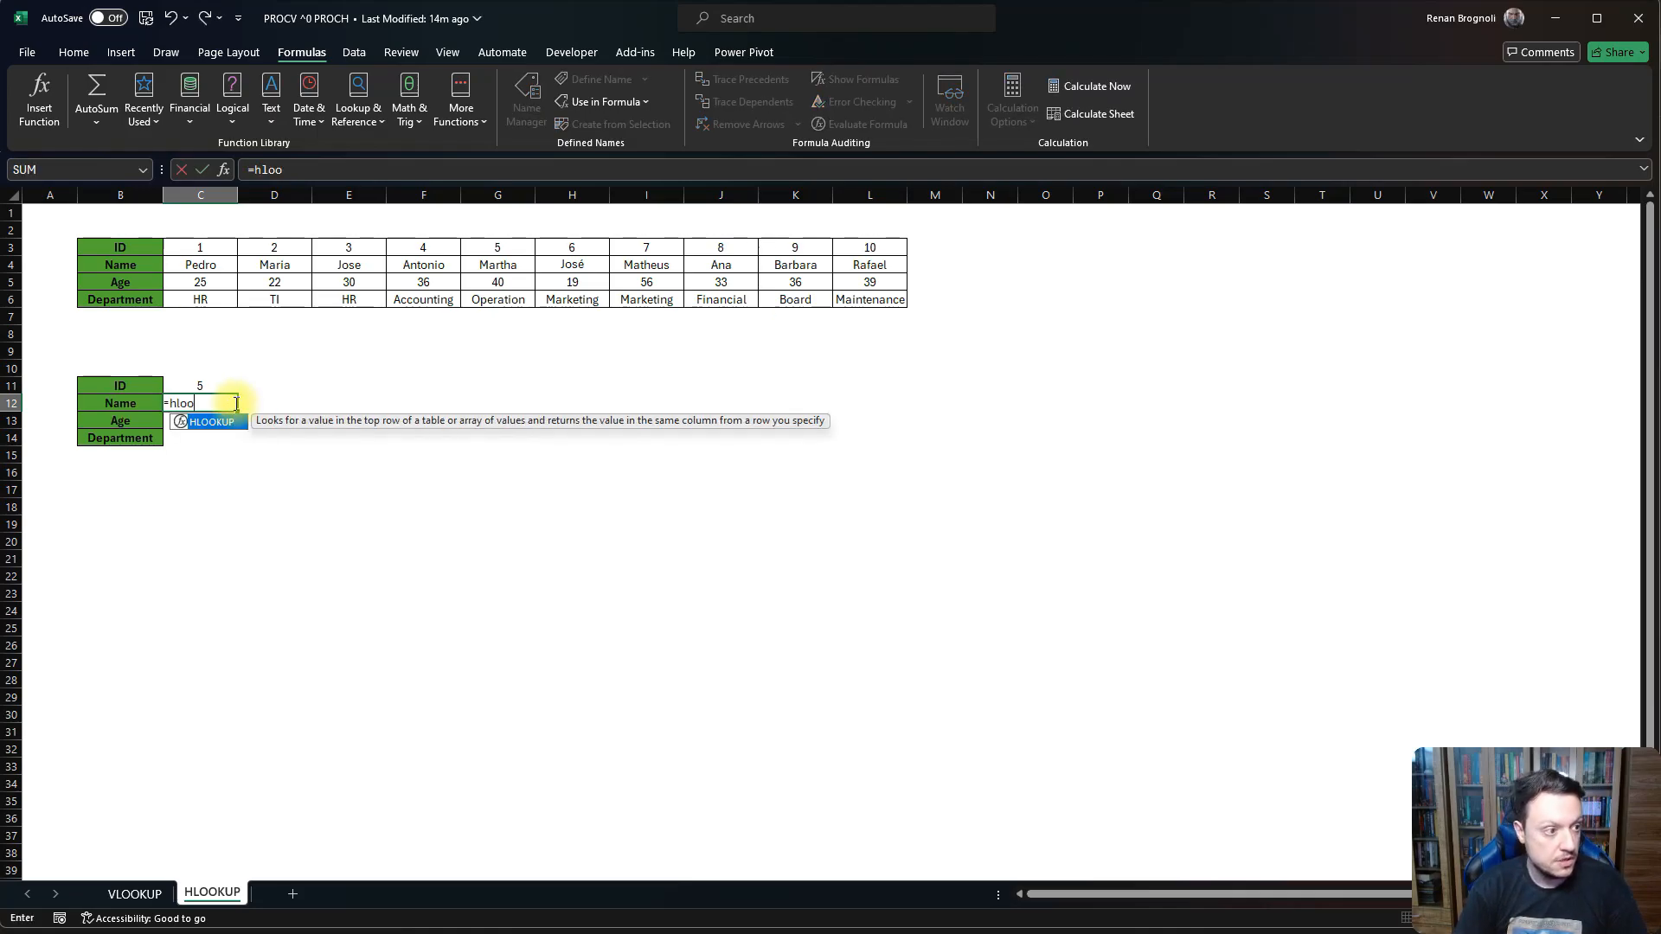
pyautogui.press('Tab')
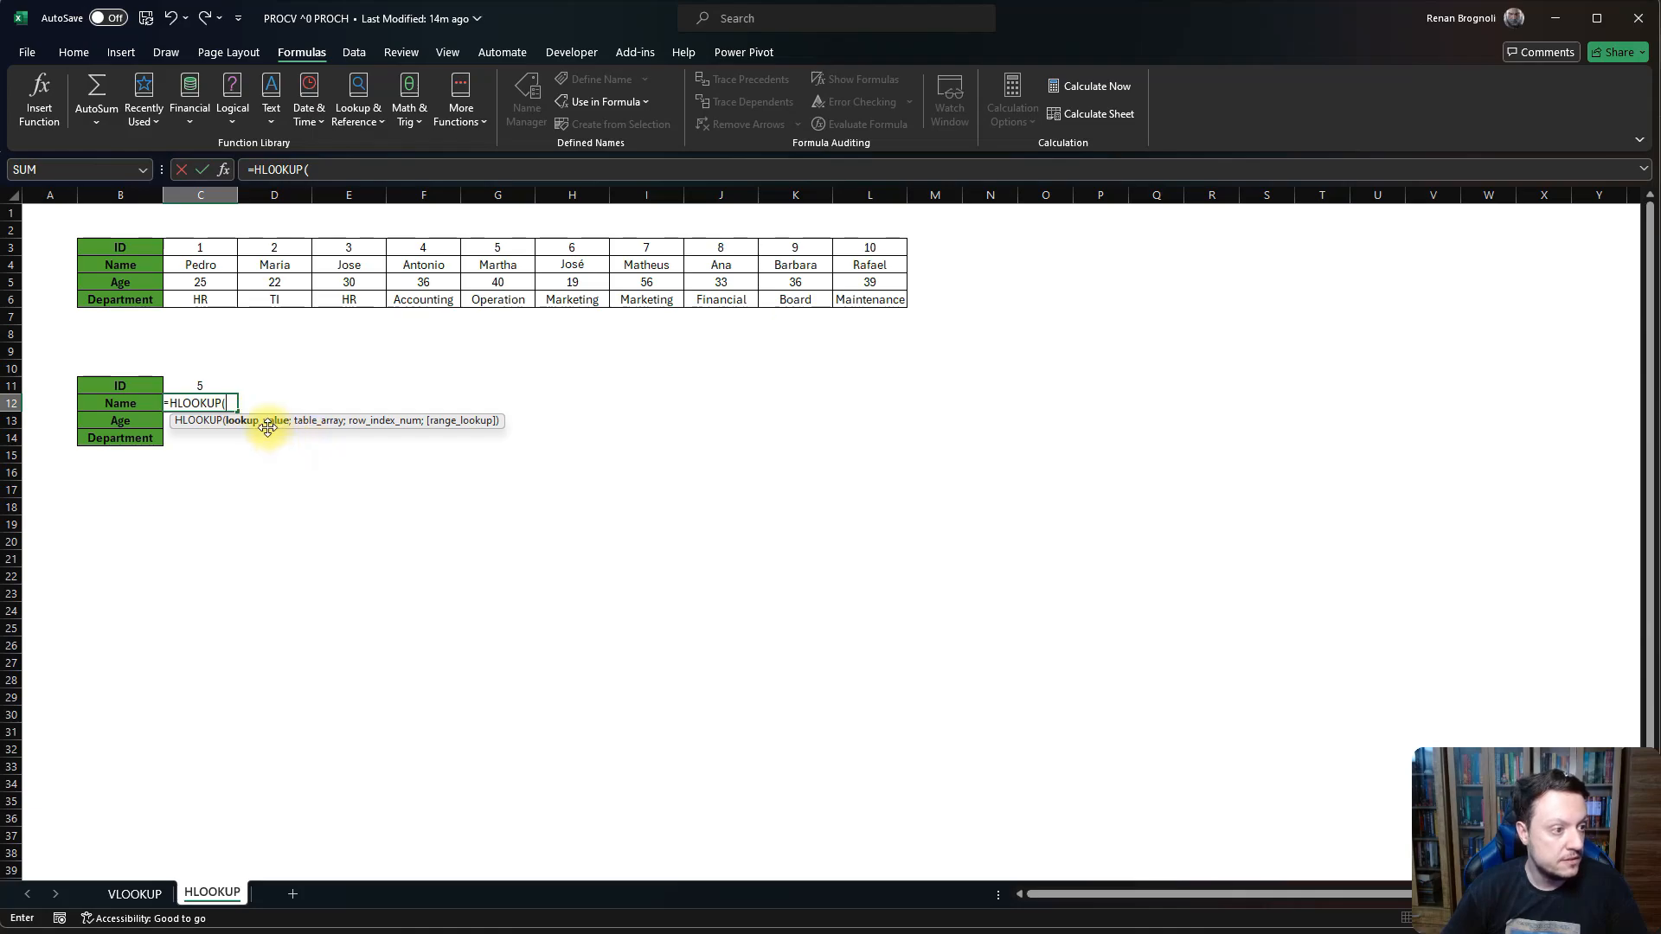
pyautogui.click(196, 382)
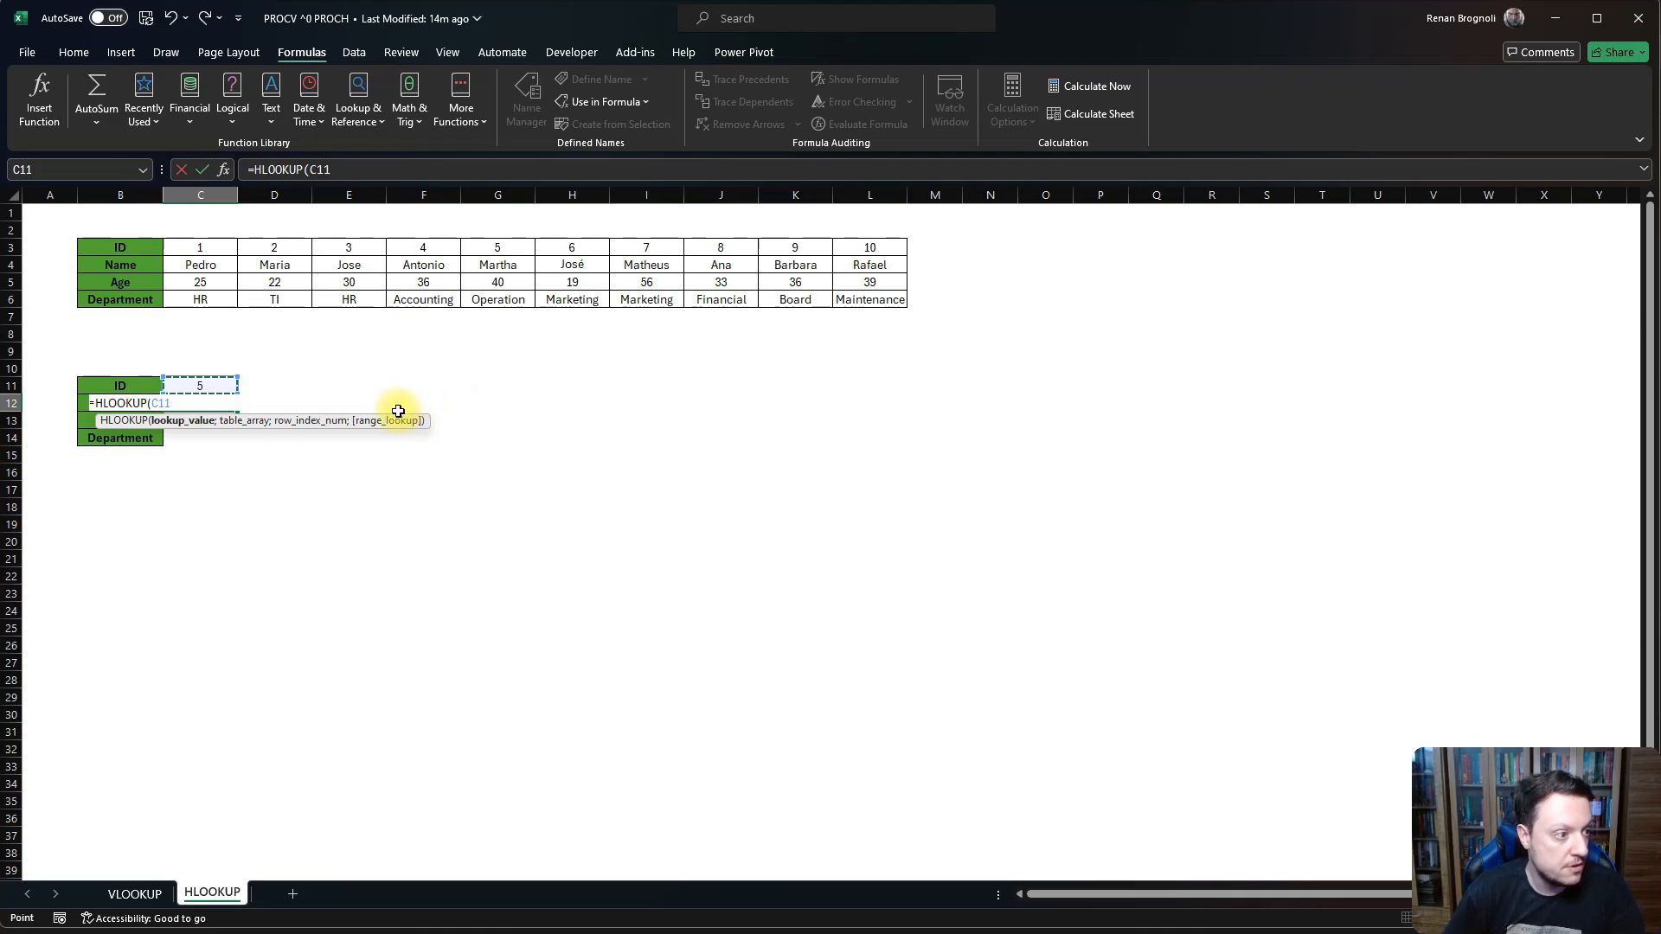
pyautogui.press('F4')
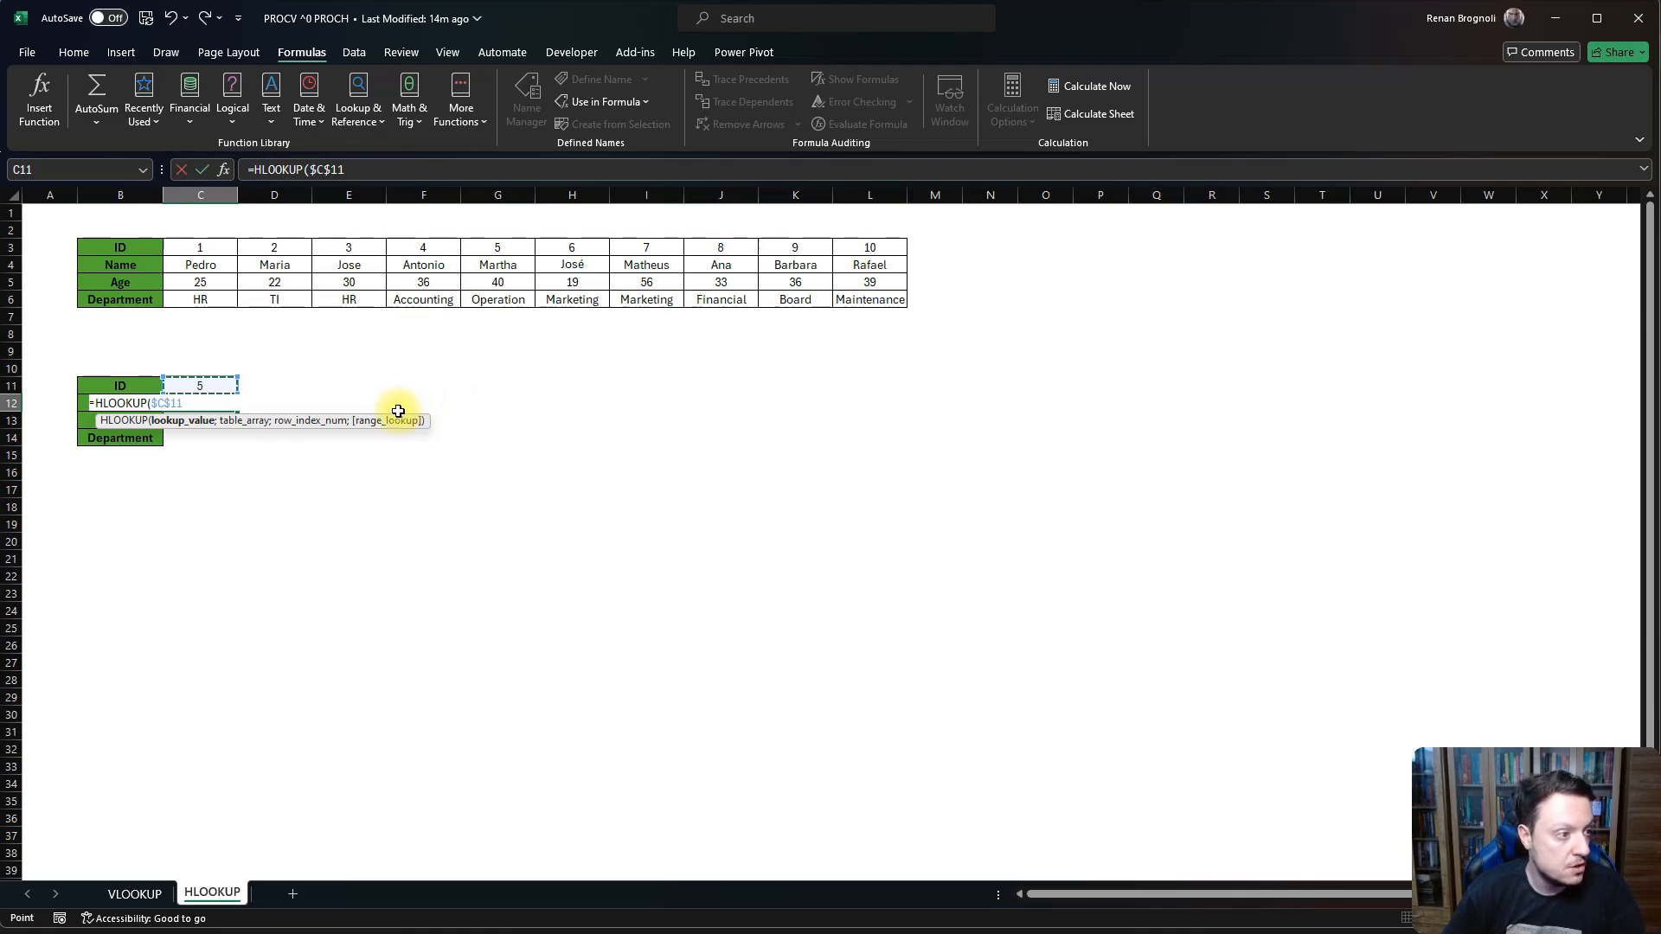
pyautogui.press('F4')
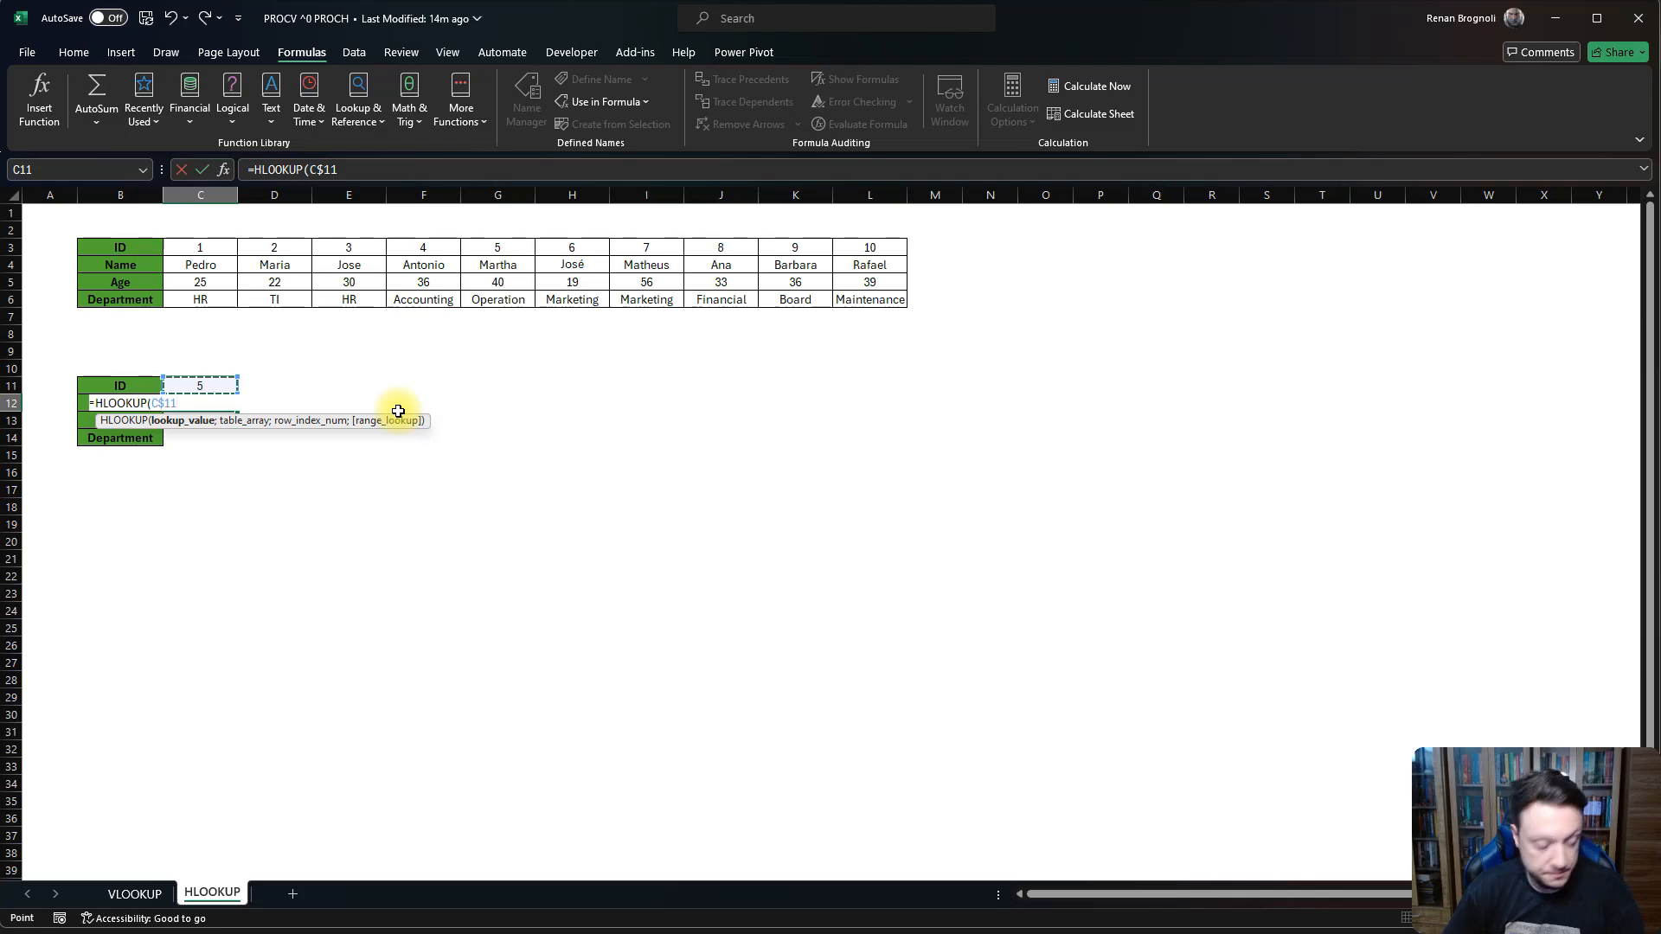
pyautogui.write(';')
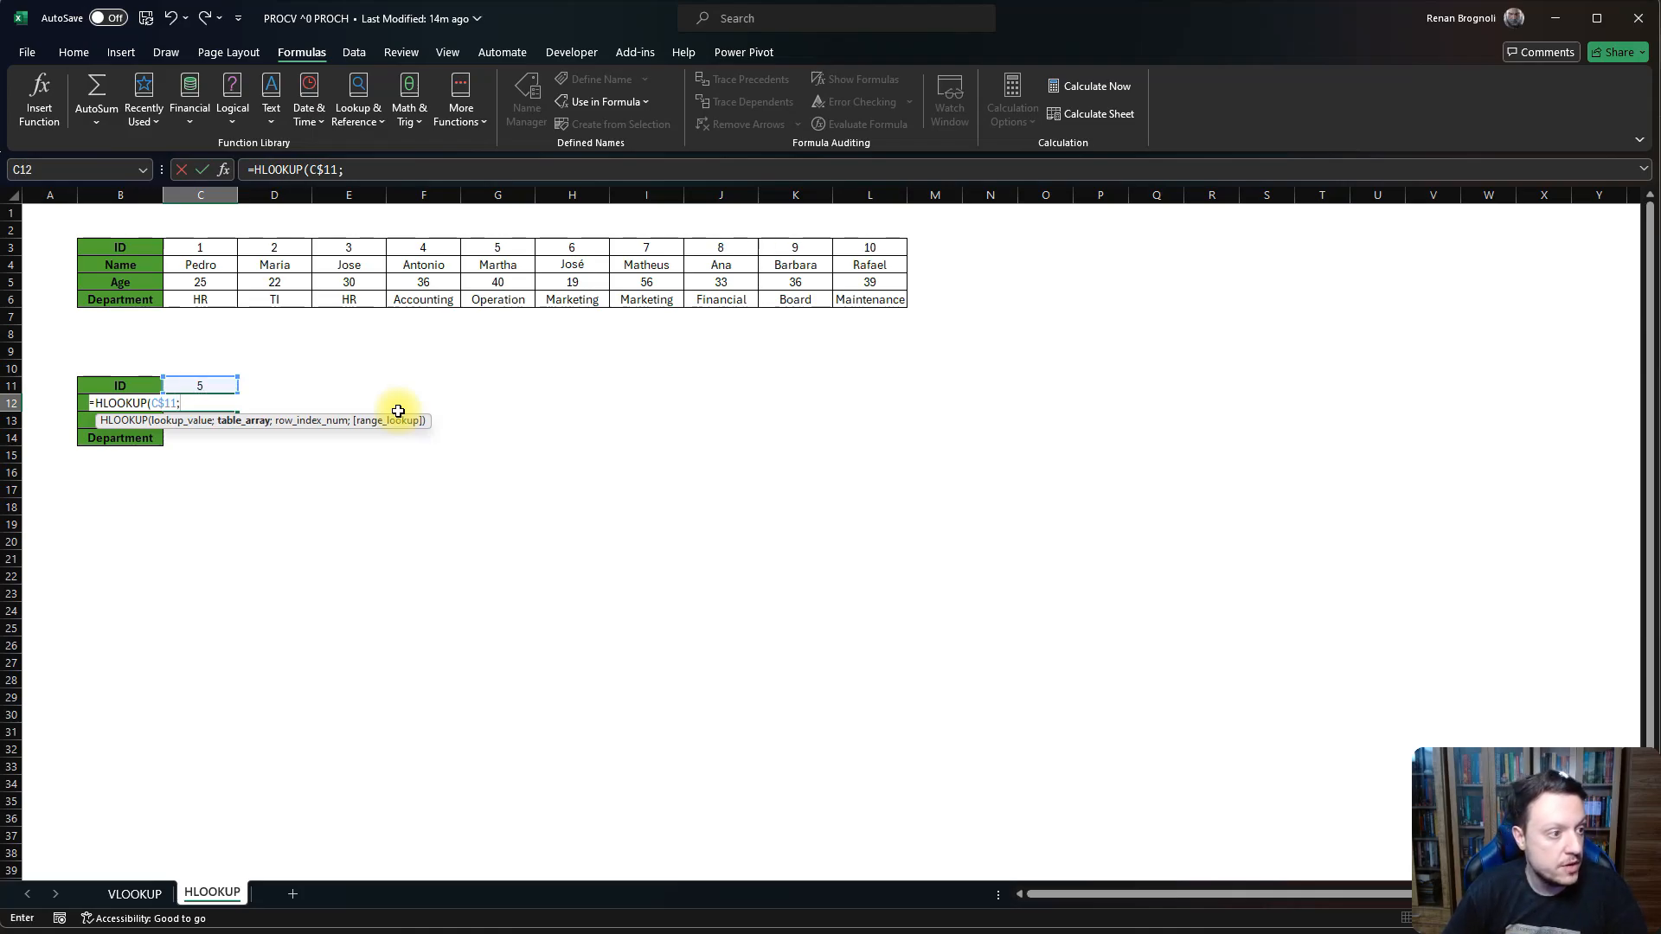
# Complete the C12 name lookup with the table range $B$3:$L$6, row index 2 and exact match 0.
pyautogui.moveTo(122, 247); pyautogui.dragTo(857, 292)
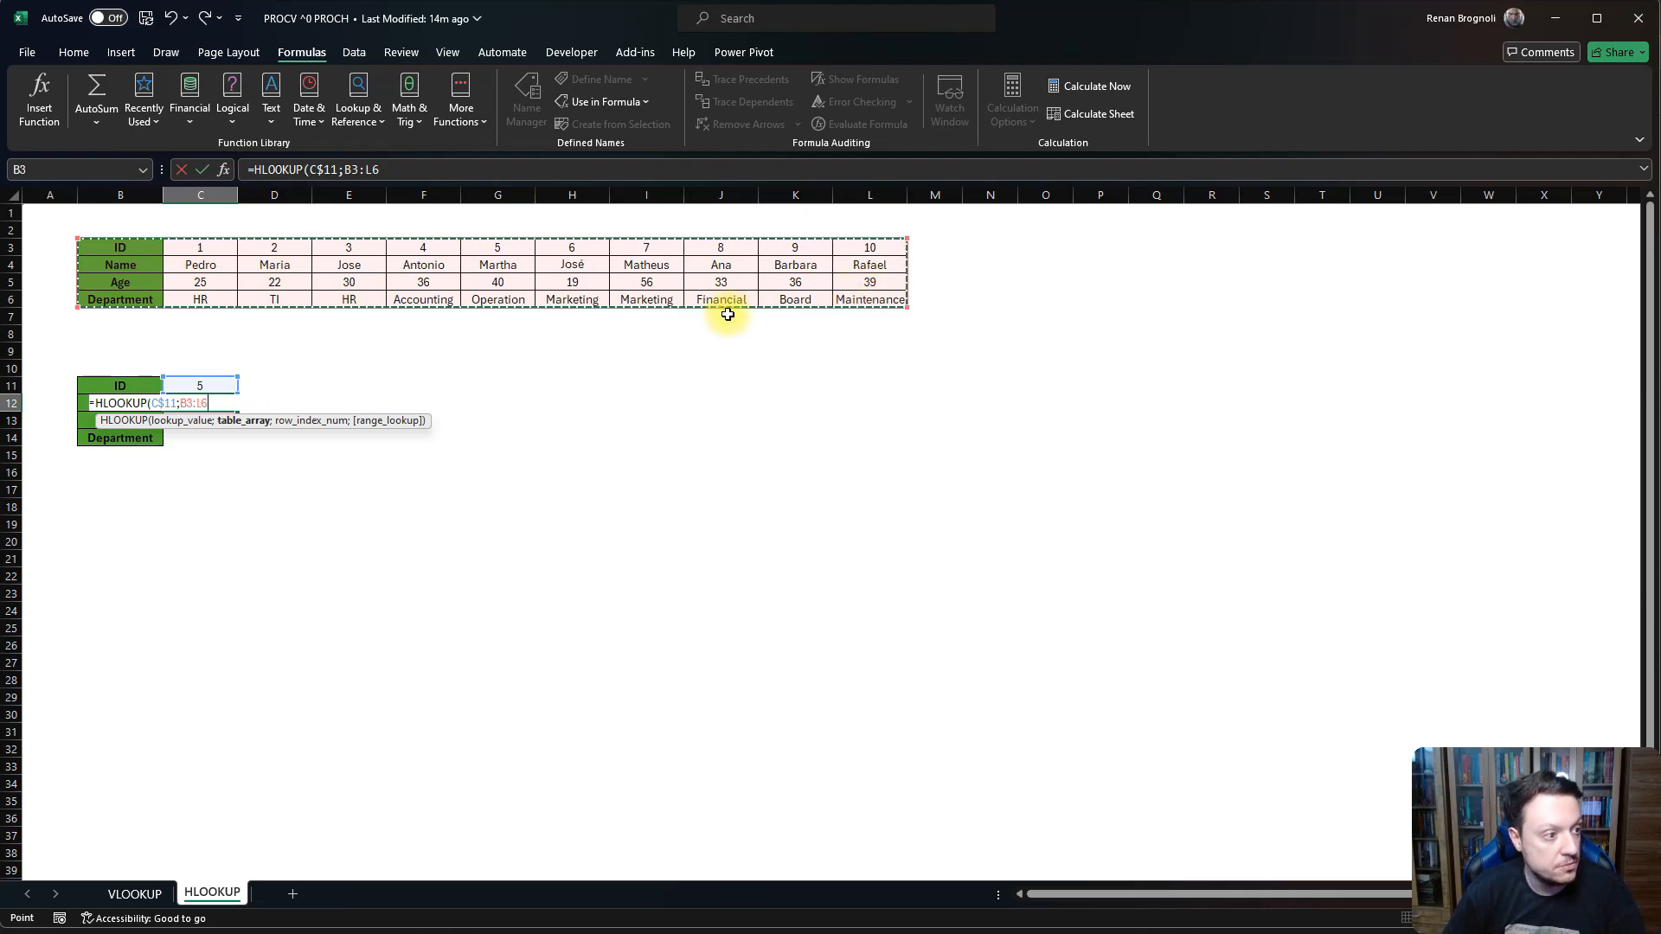
pyautogui.press('F4')
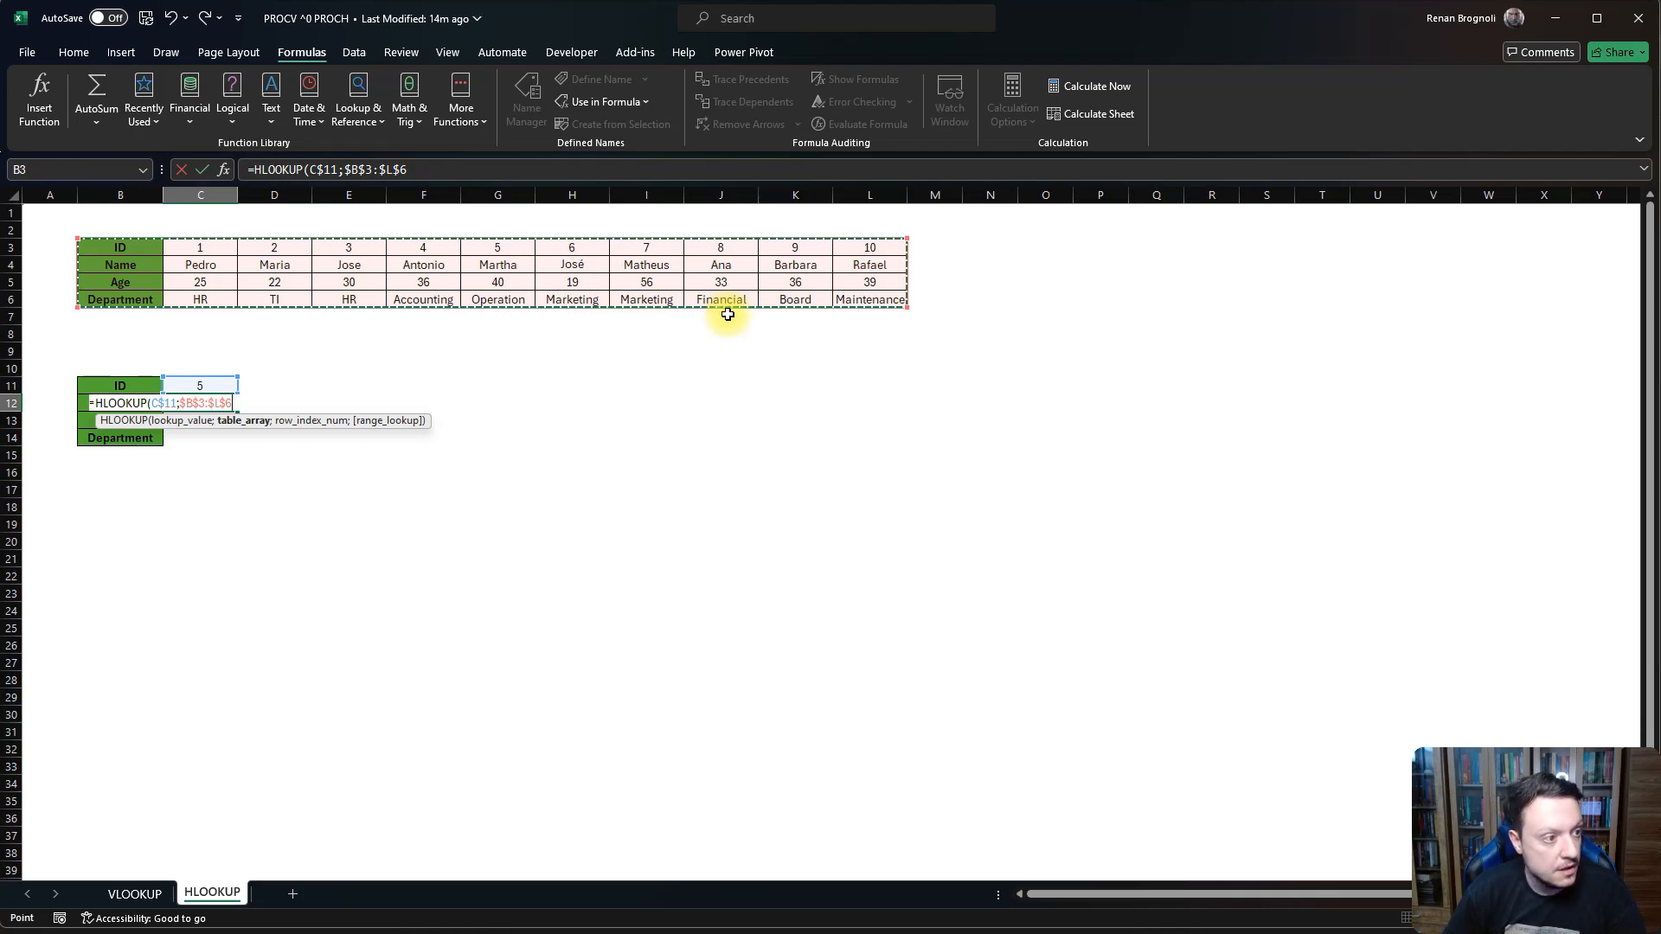
pyautogui.write(';')
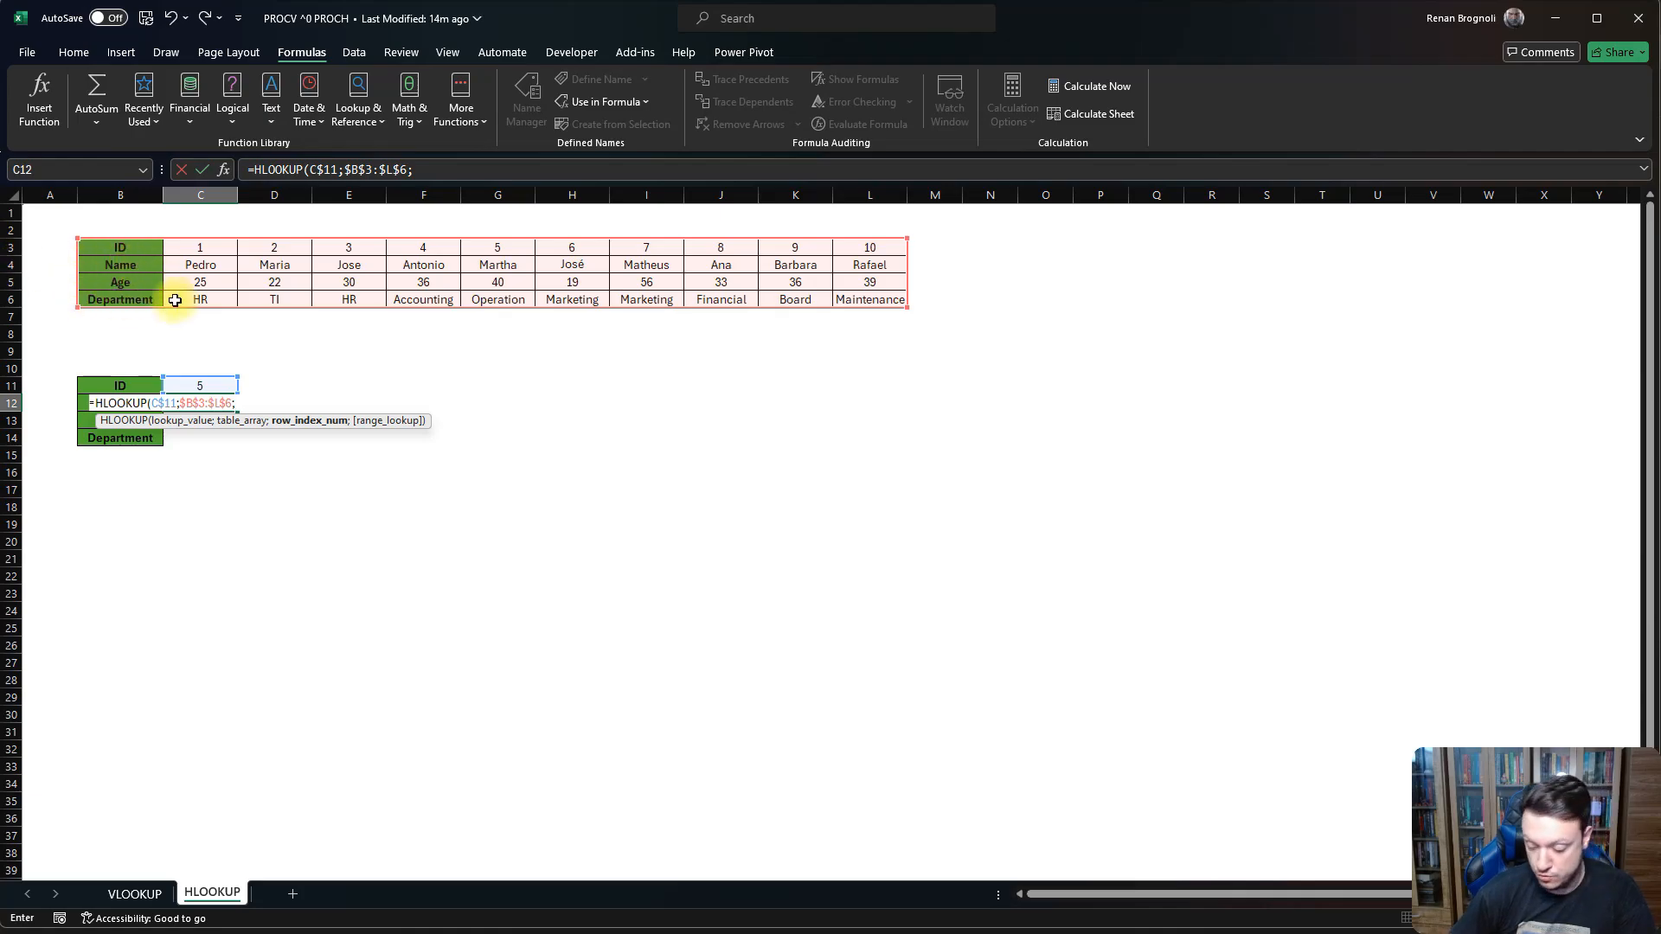
pyautogui.write('2;')
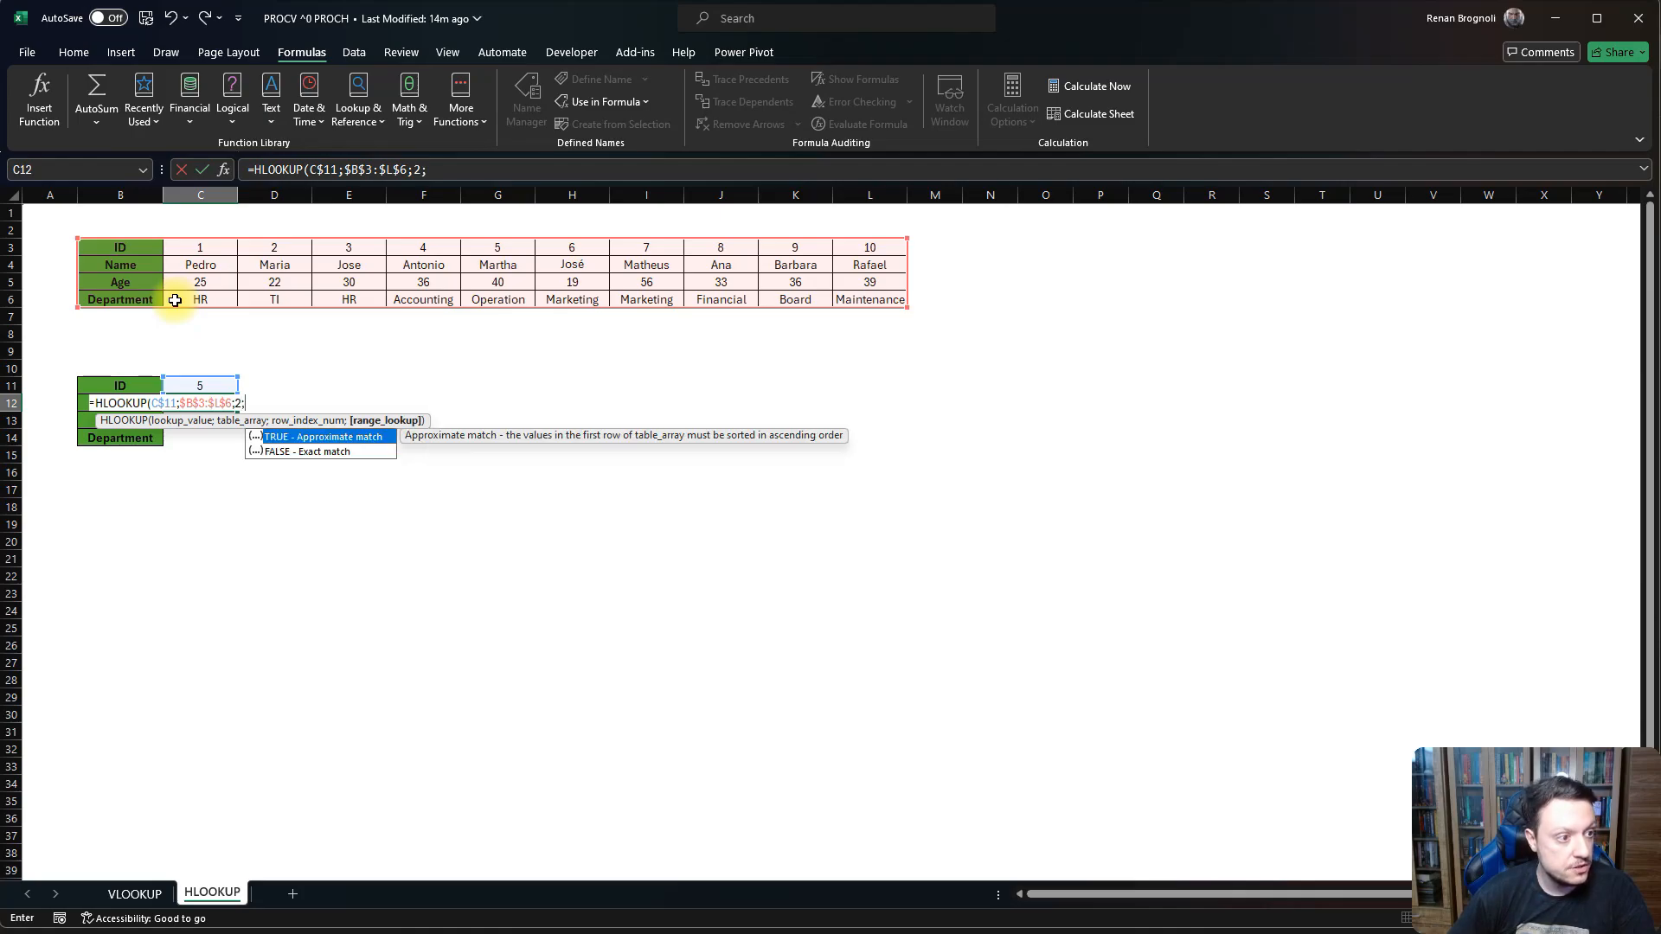
pyautogui.write('0')
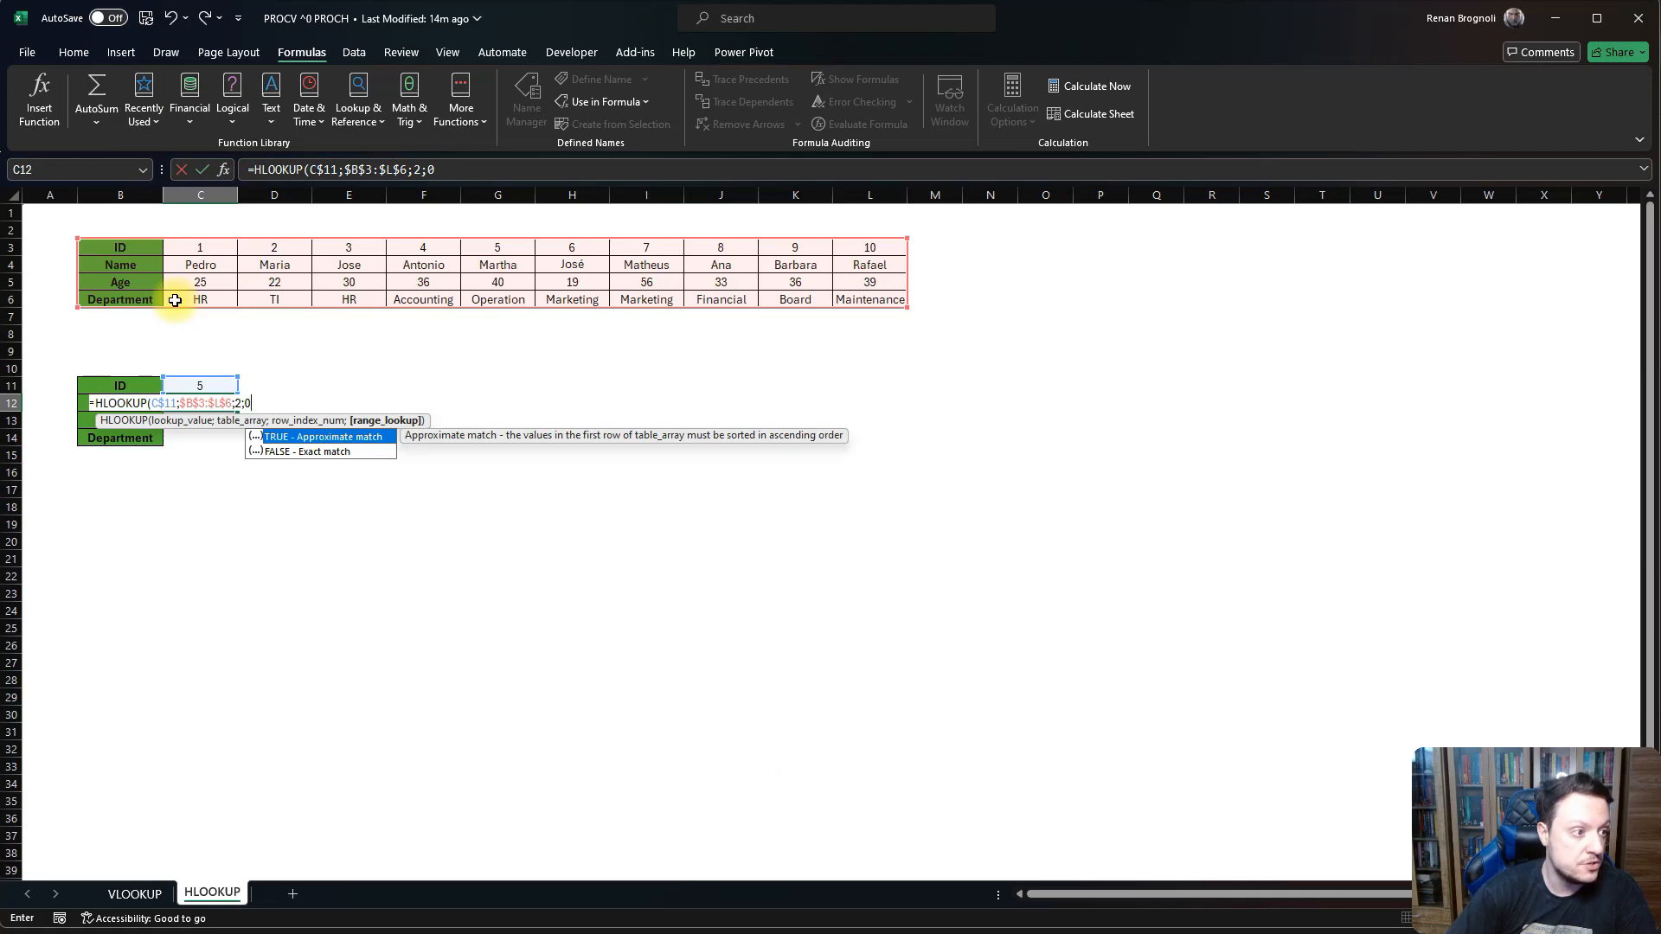
pyautogui.write(')')
pyautogui.press('Return')
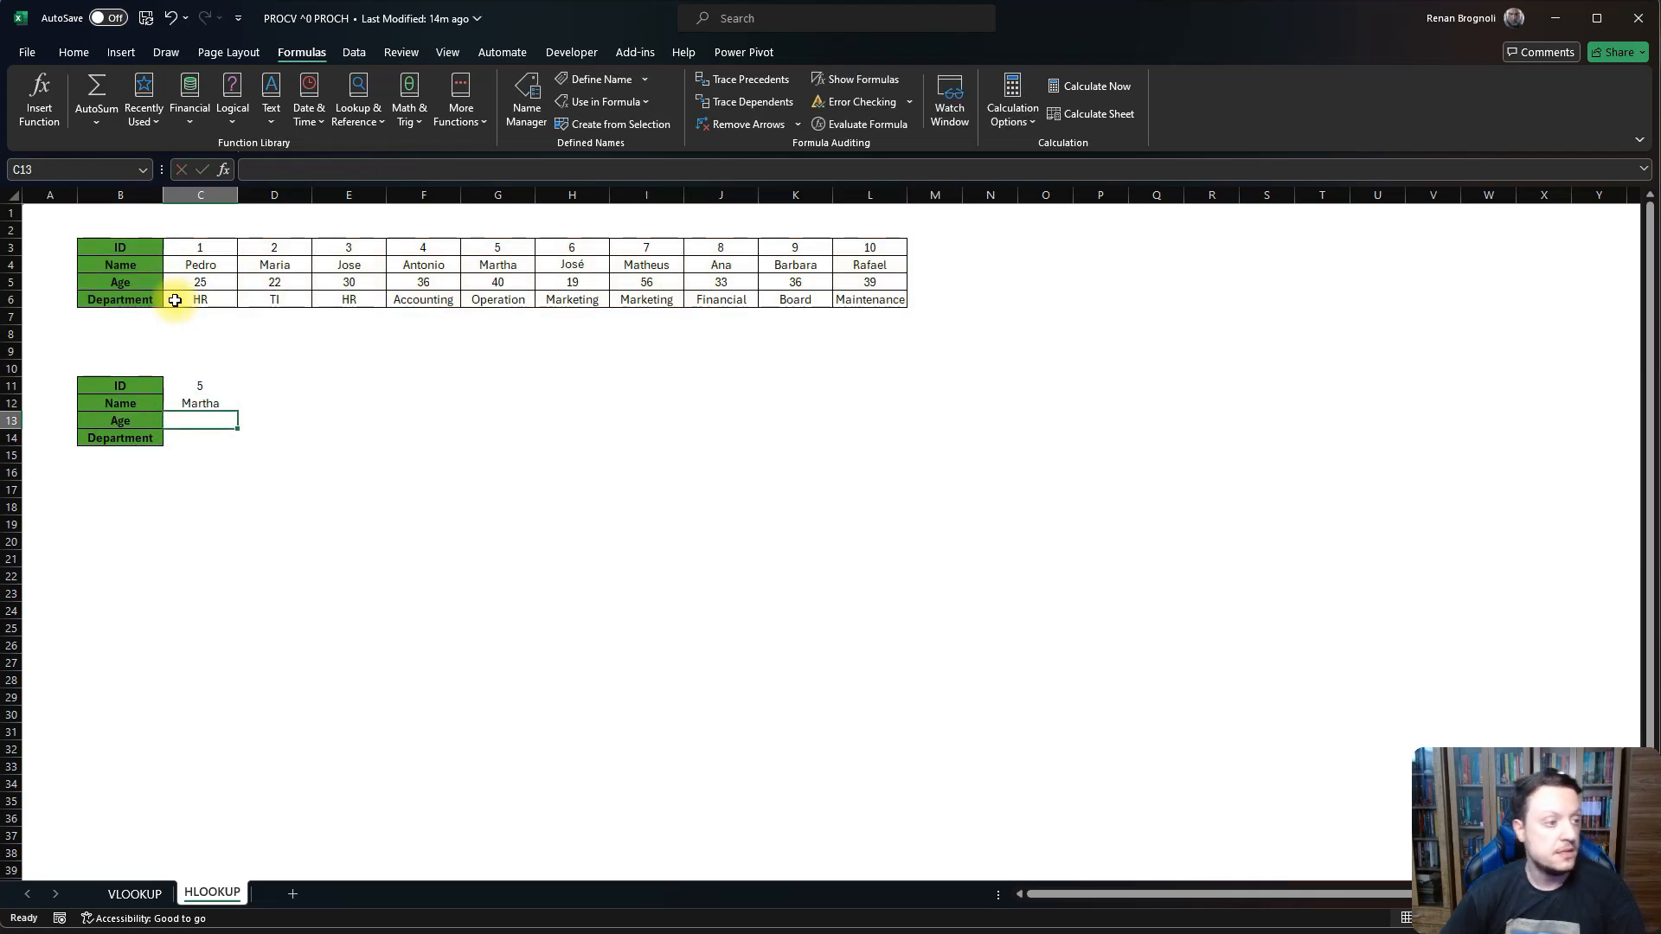
# Copy the C12 lookup formula into the Age cell C13 and set its row index to 3.
pyautogui.click(215, 404)
pyautogui.hotkey('ctrl', 'c')
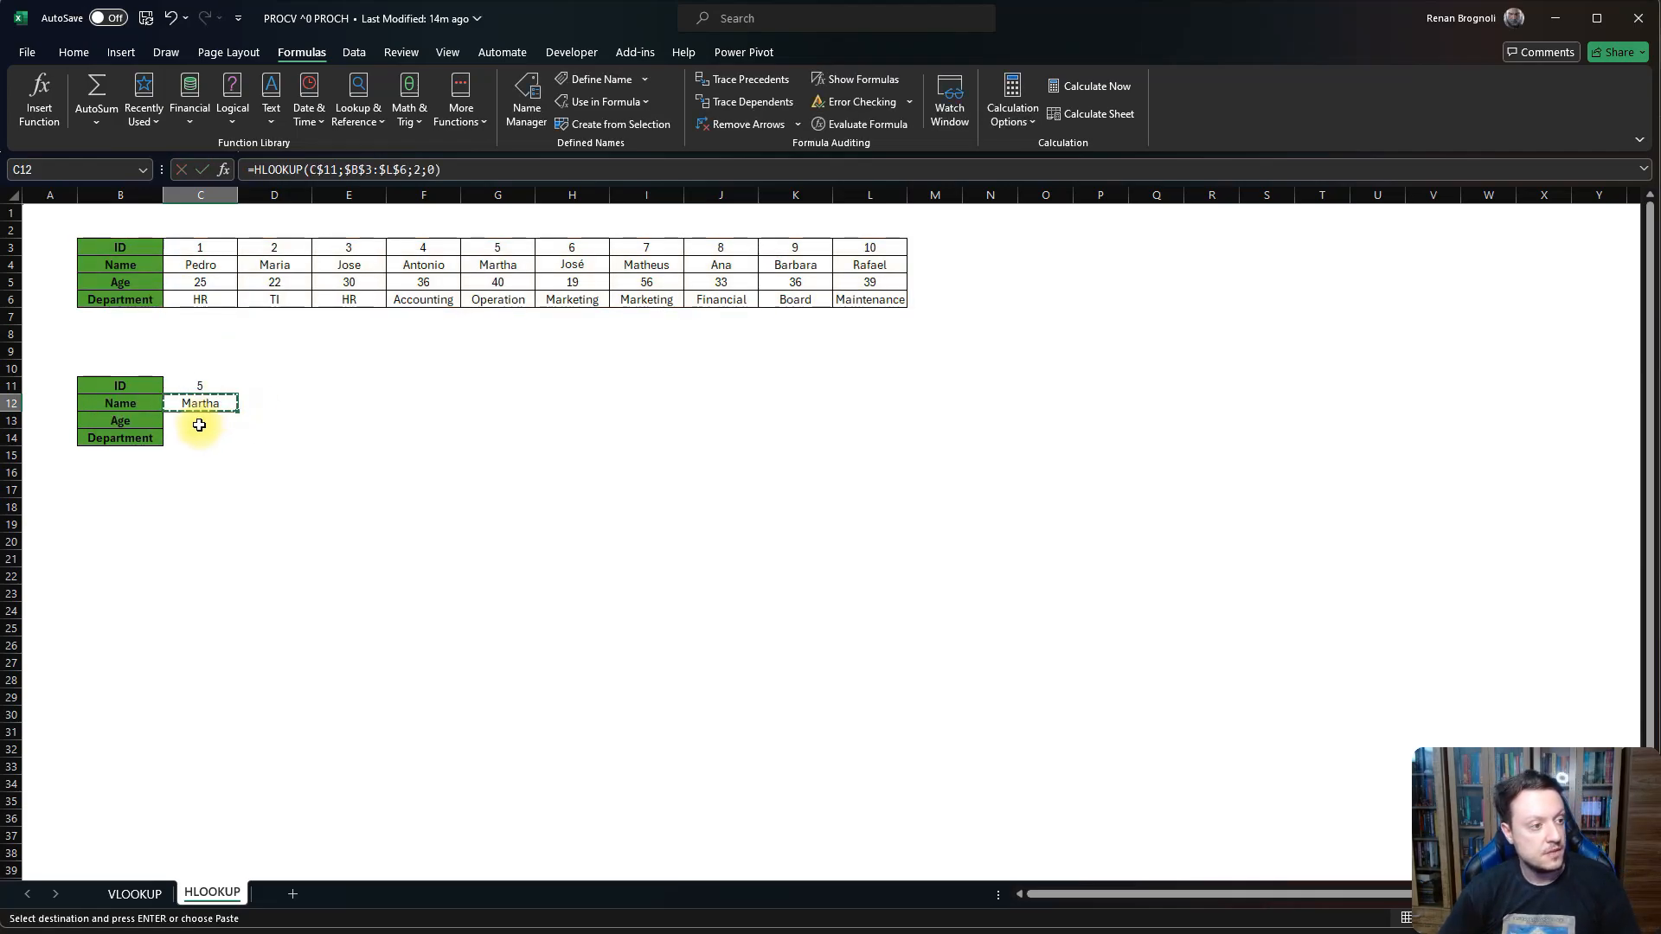
pyautogui.click(198, 424)
pyautogui.hotkey('ctrl', 'v')
pyautogui.press('Escape')
pyautogui.doubleClick(231, 422)
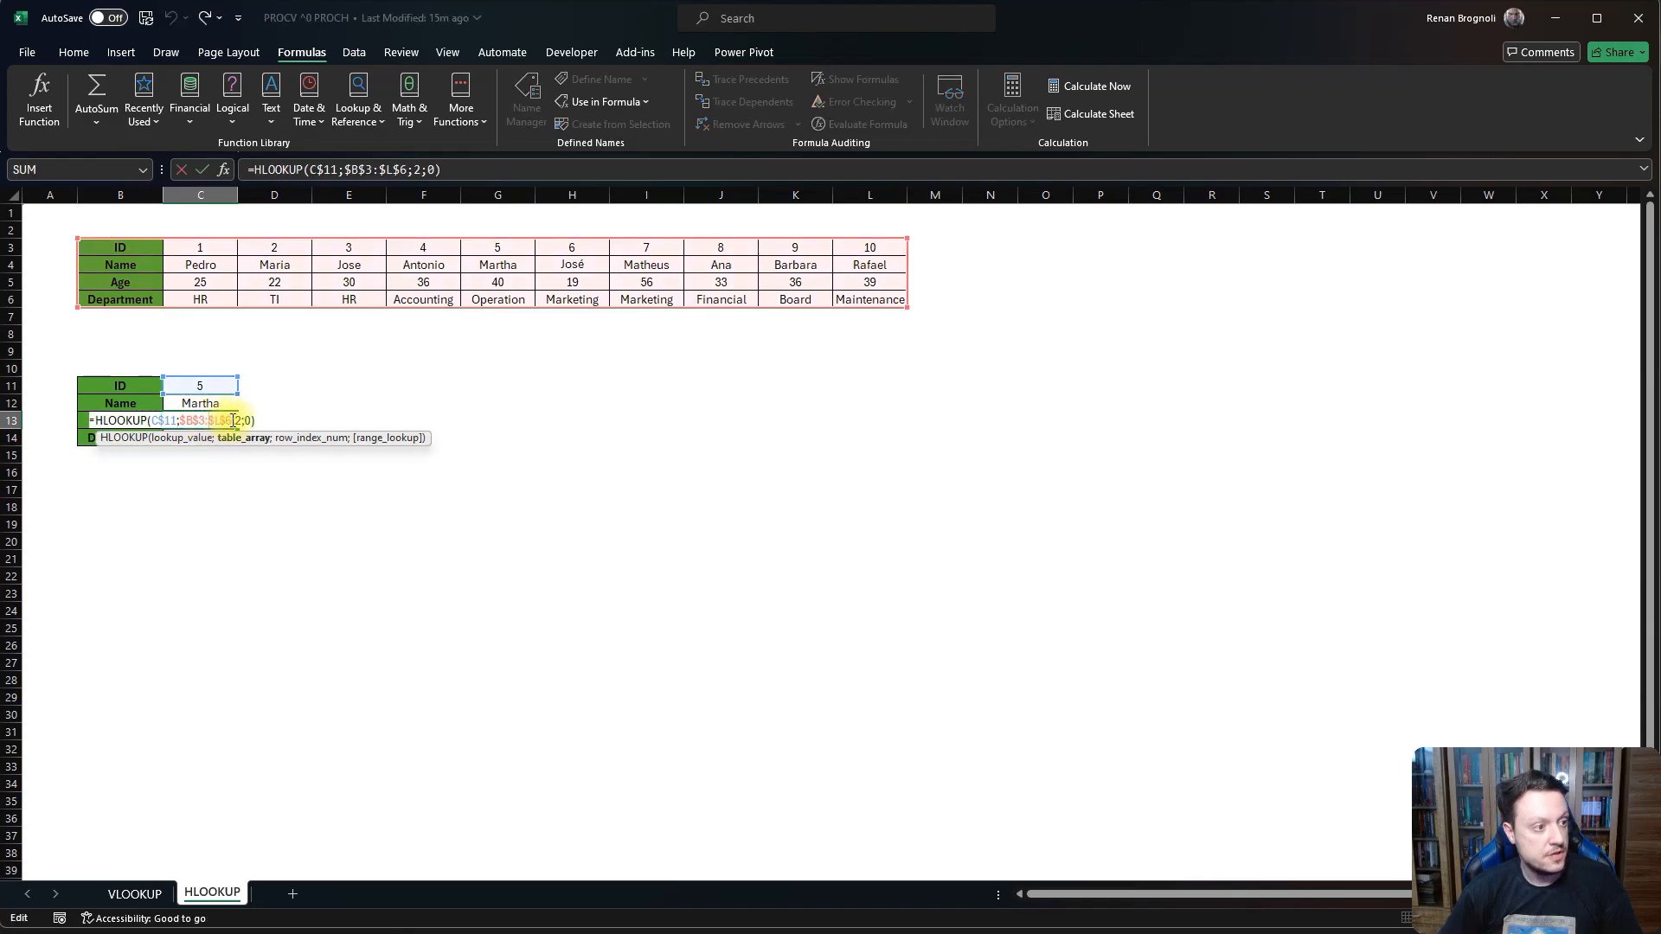
pyautogui.click(245, 422)
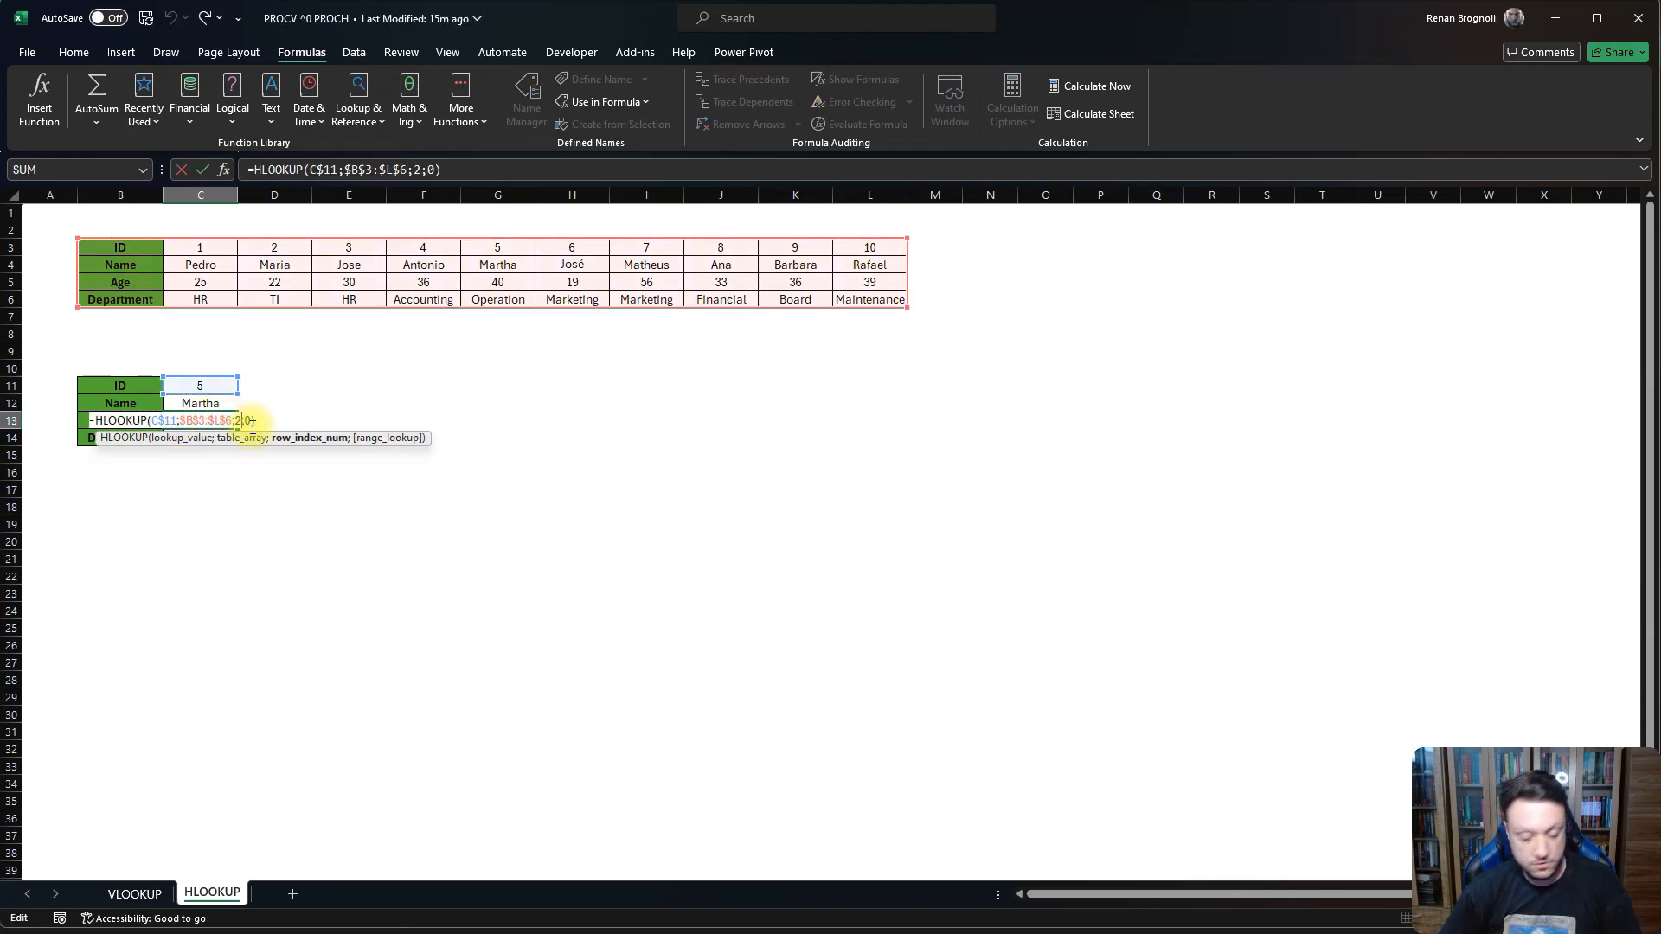
pyautogui.press('BackSpace')
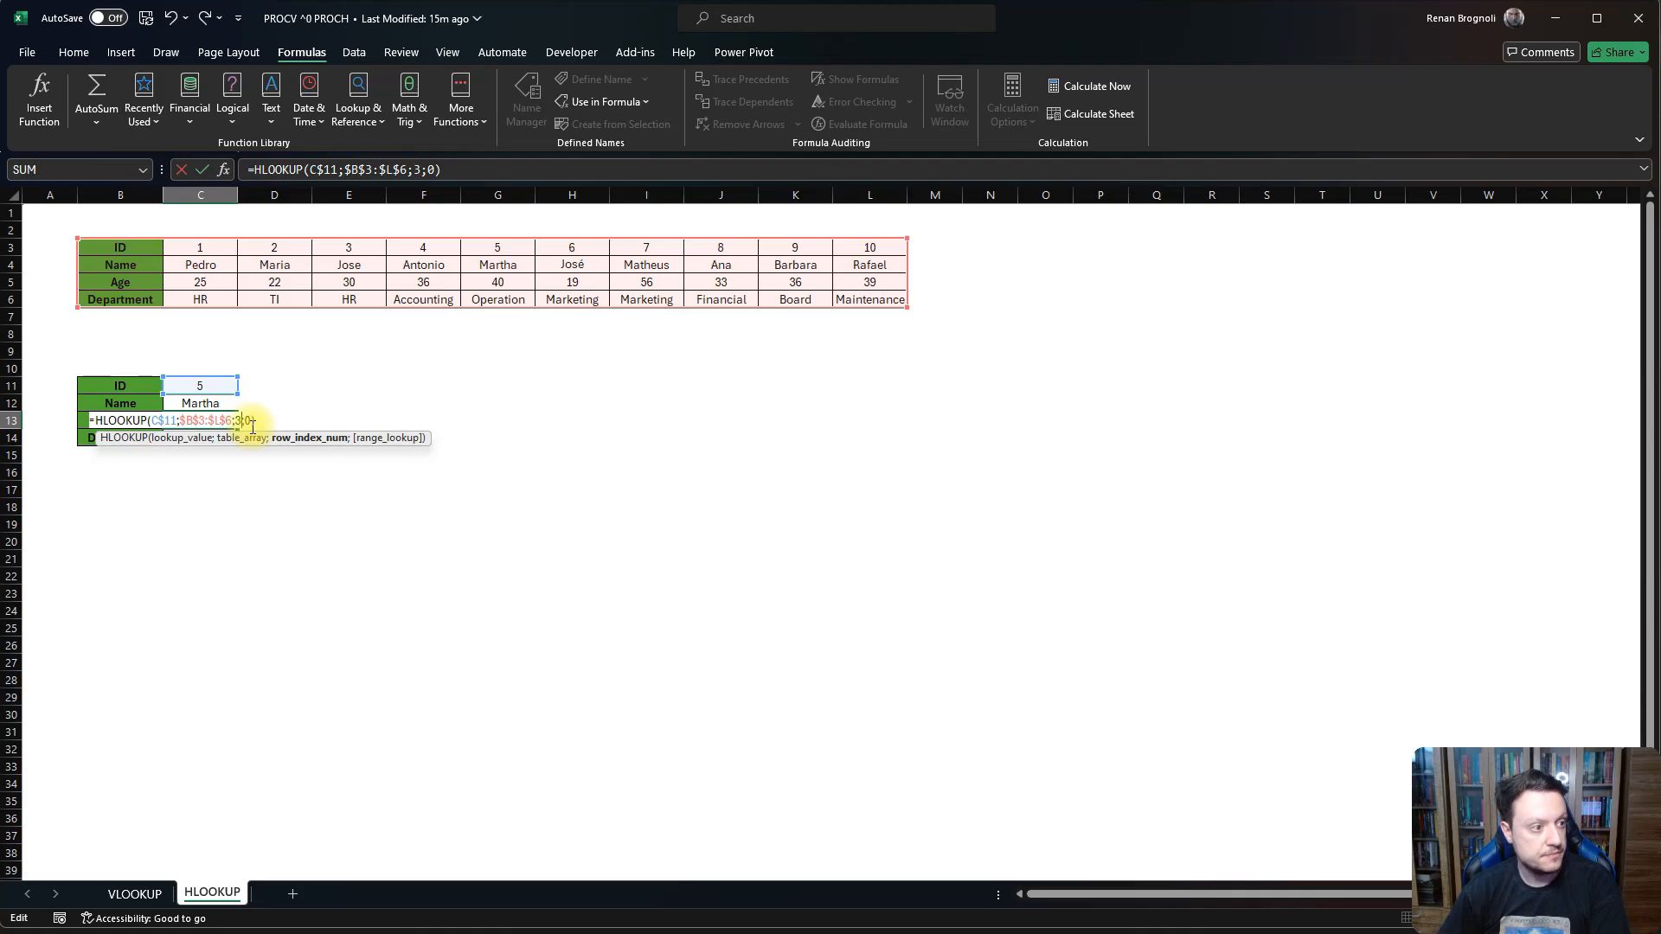
pyautogui.press('Return')
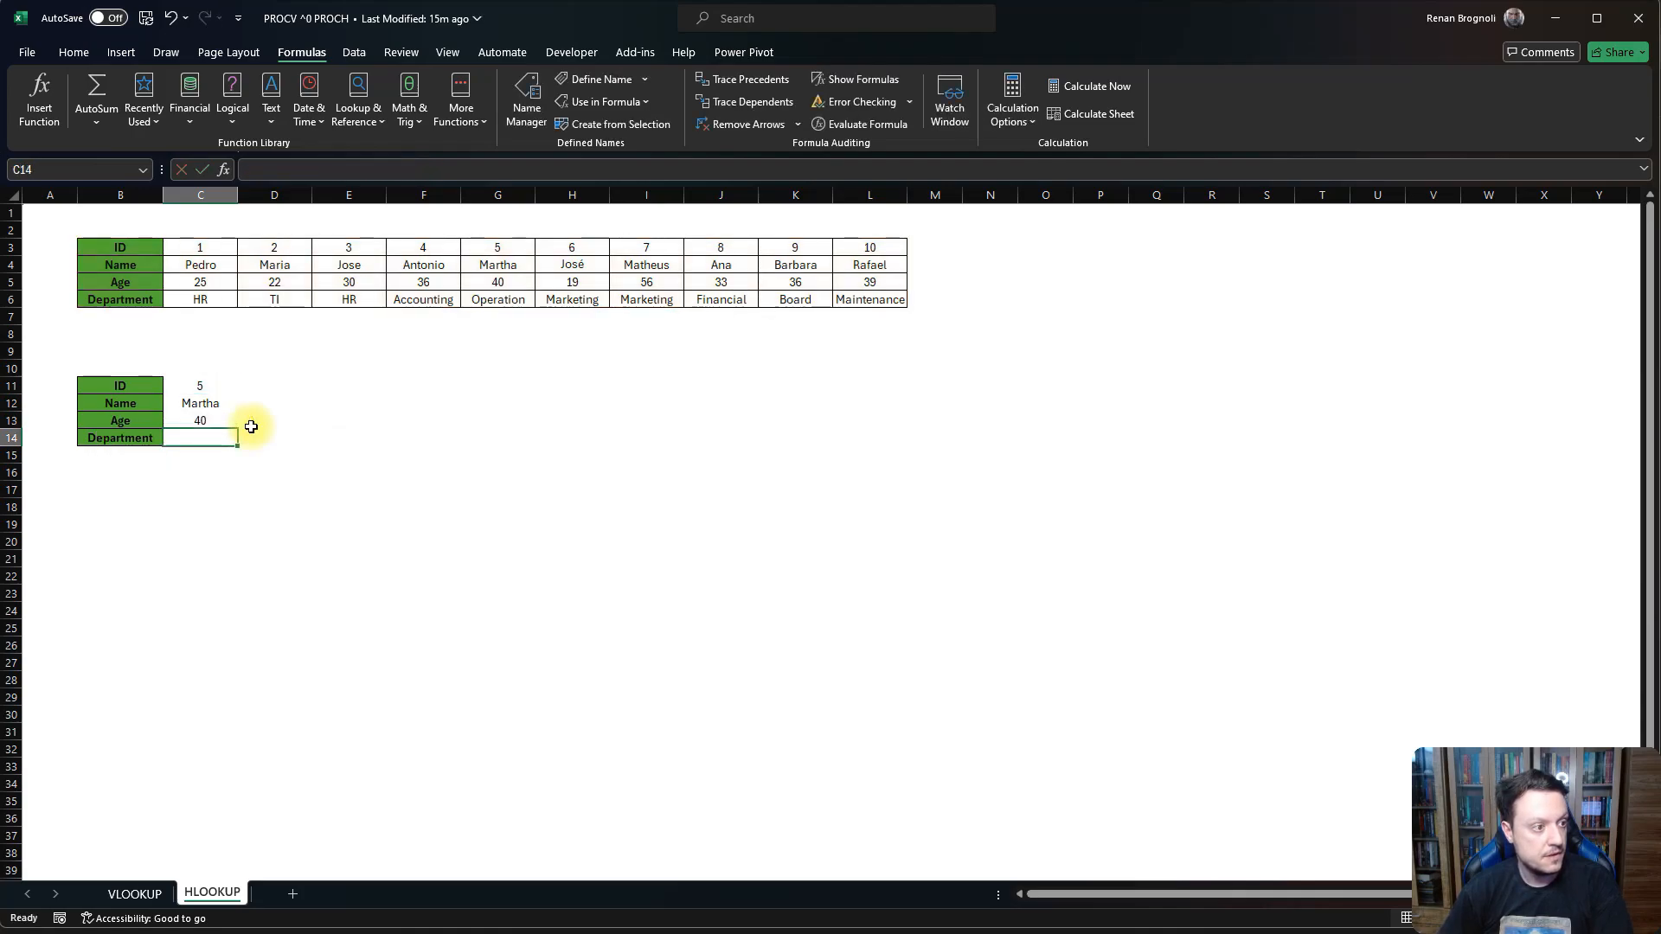
# Copy the C13 age lookup into the Department cell C14 with row index 4, and fill C11:C14 across through column G.
pyautogui.click(201, 417)
pyautogui.hotkey('ctrl', 'c')
pyautogui.click(199, 437)
pyautogui.hotkey('ctrl', 'v')
pyautogui.doubleClick(208, 436)
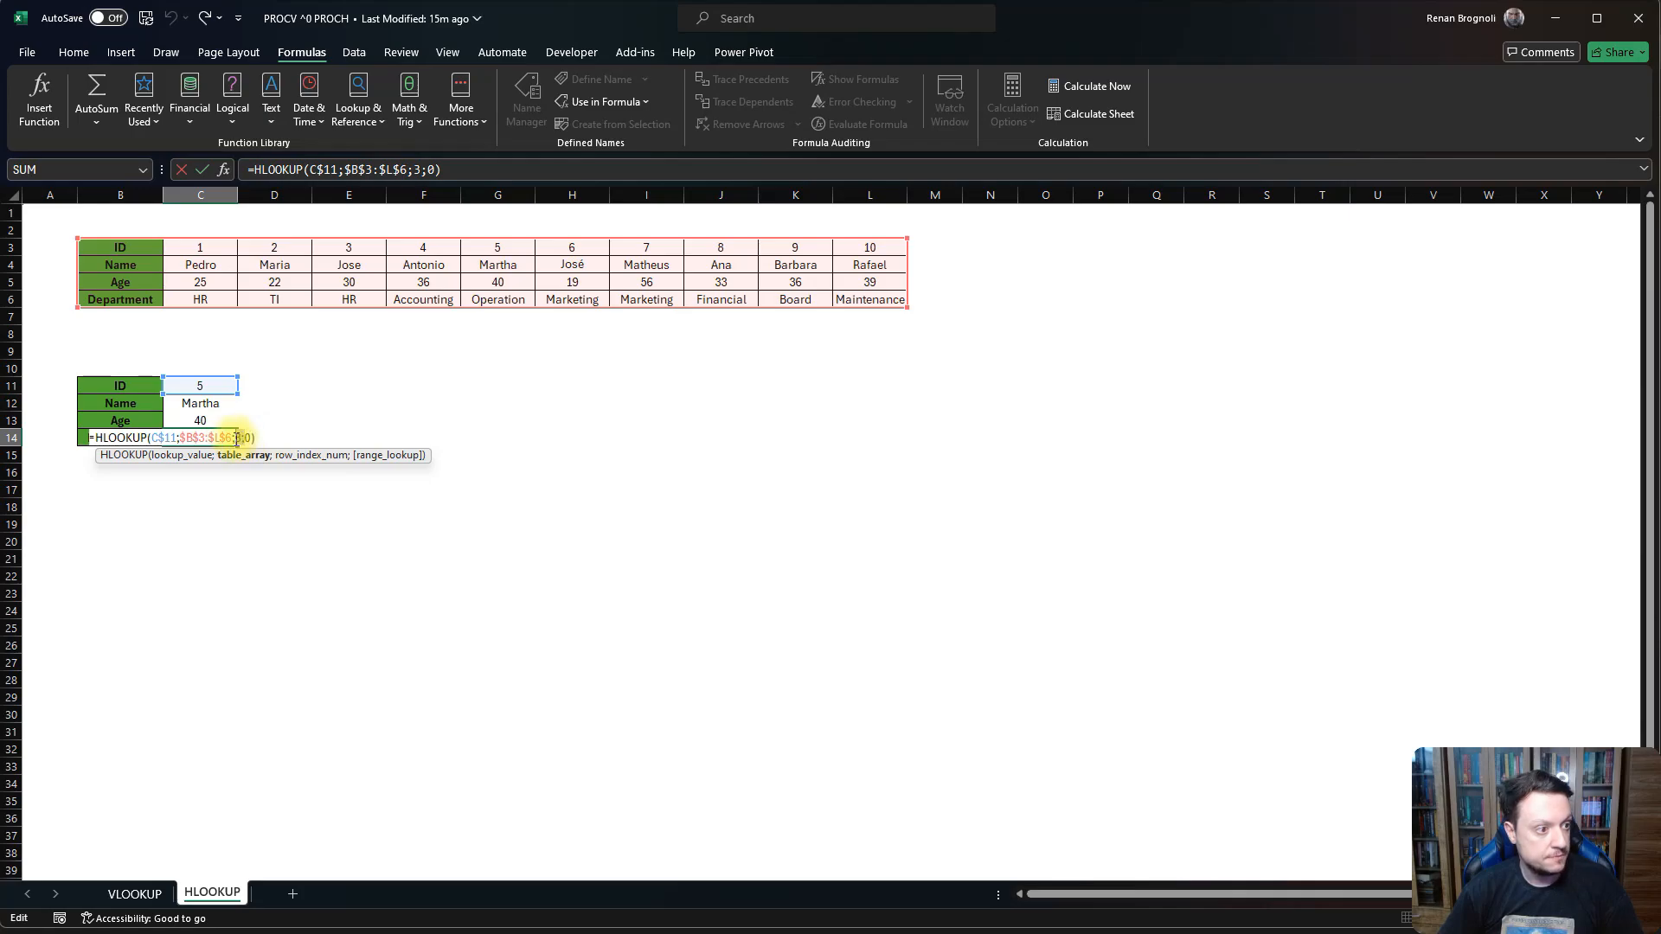
pyautogui.click(243, 438)
pyautogui.press('BackSpace')
pyautogui.write('4')
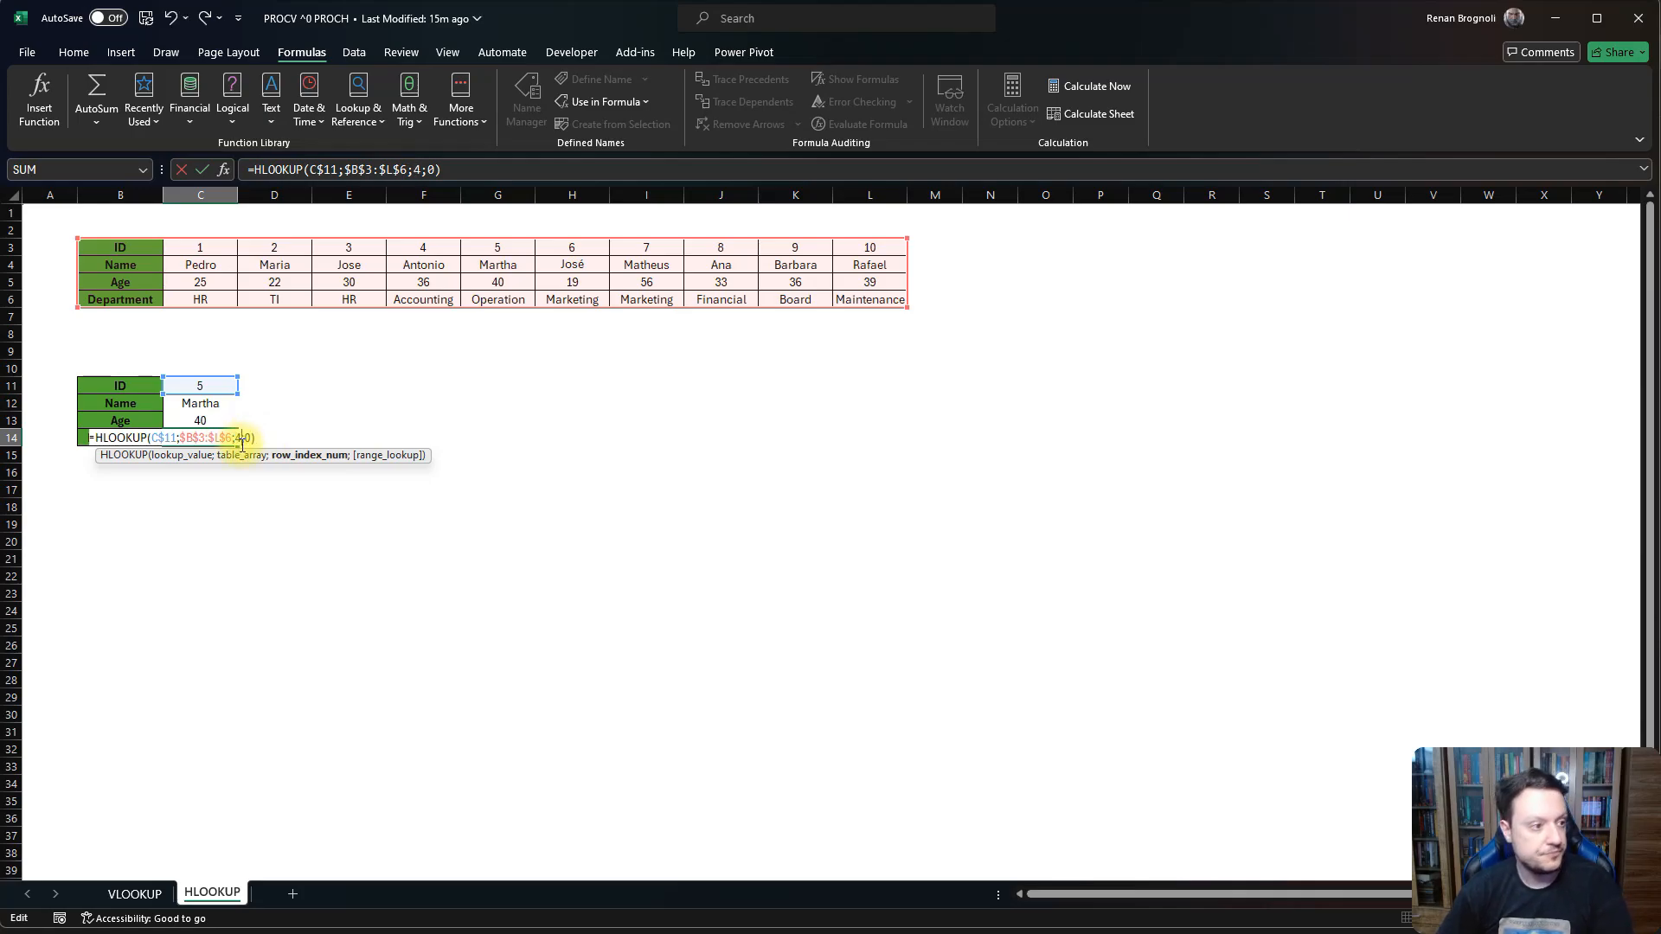
pyautogui.press('Return')
pyautogui.moveTo(218, 376); pyautogui.dragTo(572, 455)
pyautogui.click(449, 516)
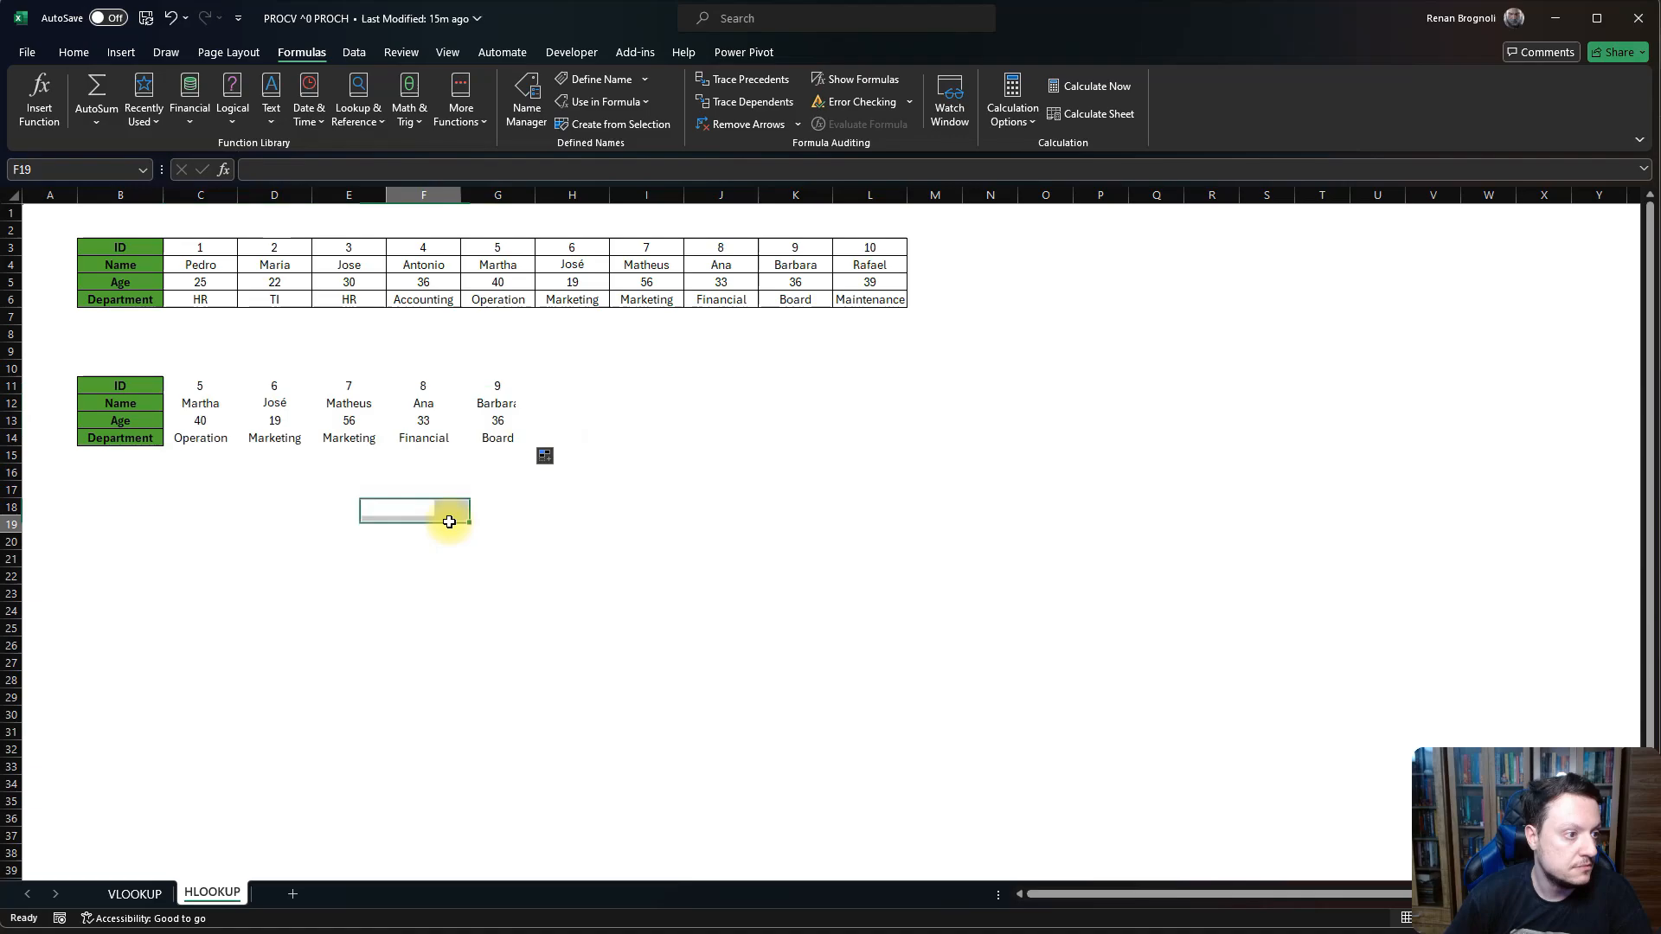
# Examine the filled ID values in D11:G11 and the cell references in the E14 department formula.
pyautogui.click(275, 404)
pyautogui.click(281, 389)
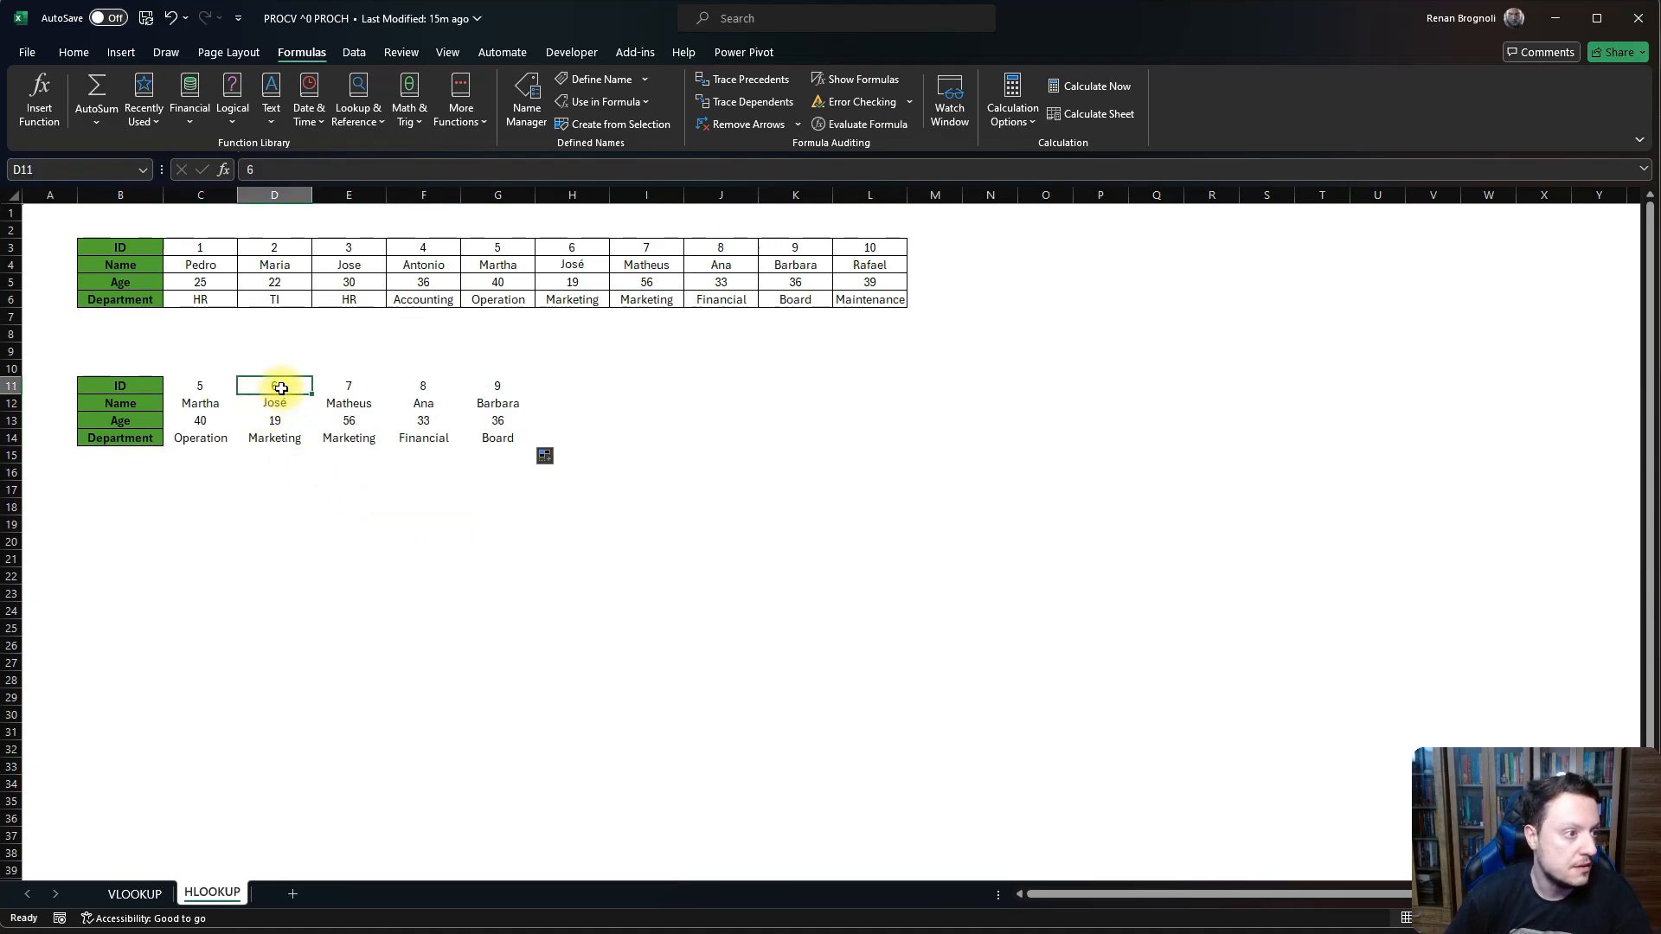
pyautogui.click(346, 386)
pyautogui.click(420, 386)
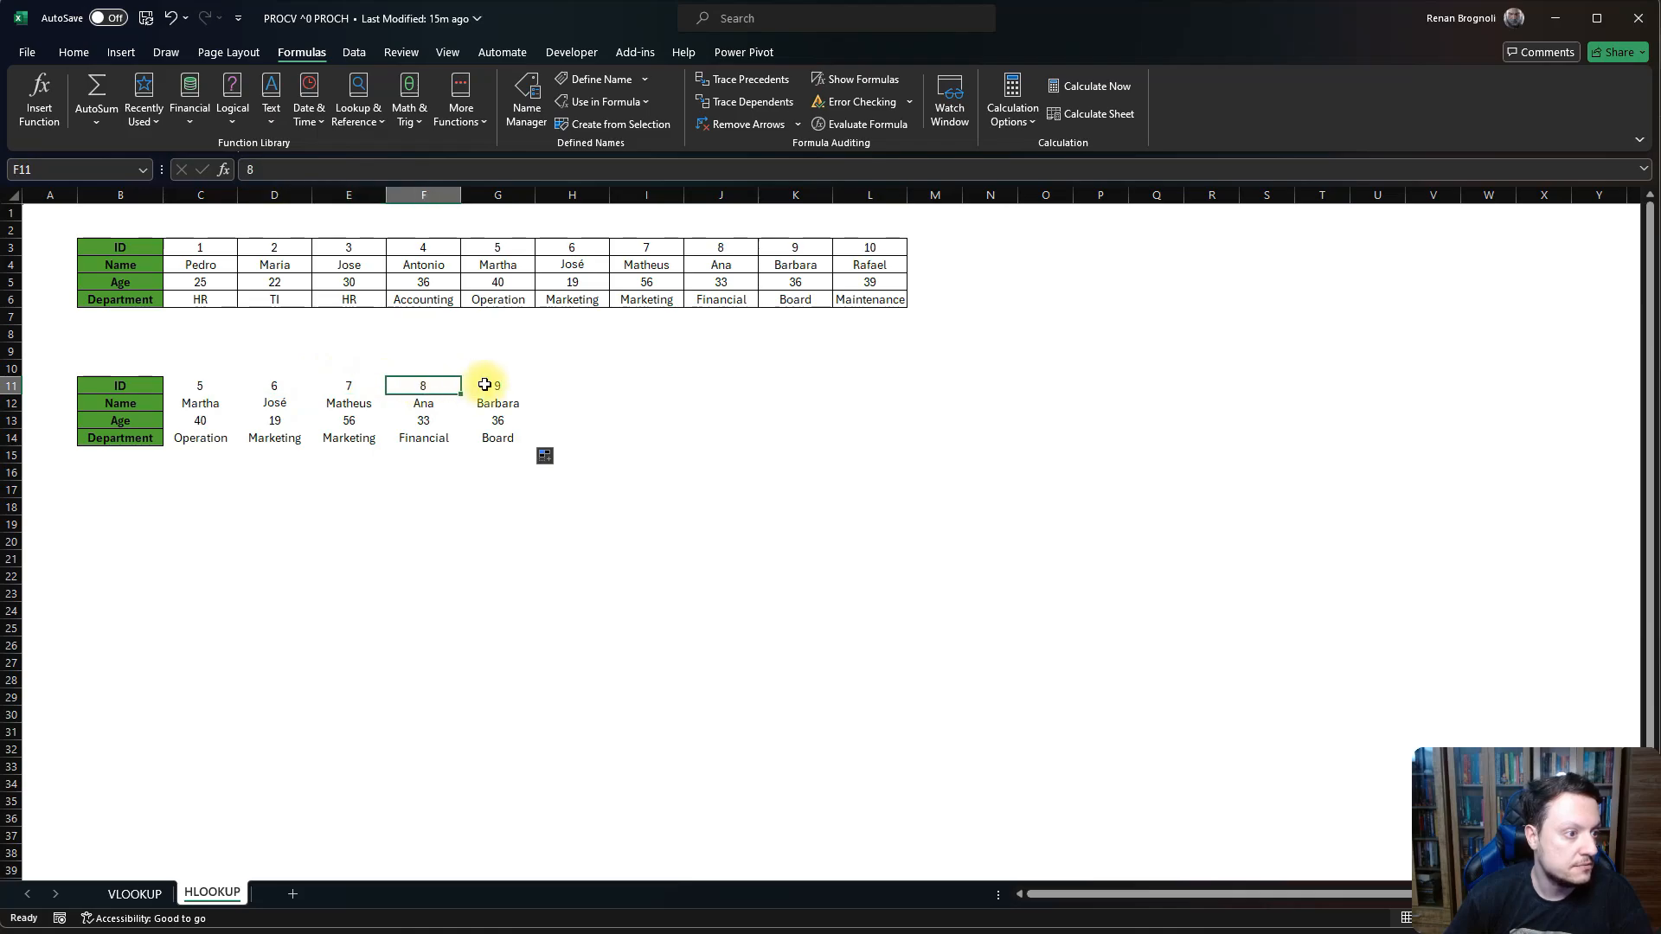
pyautogui.click(485, 384)
pyautogui.click(359, 475)
pyautogui.click(348, 433)
pyautogui.doubleClick(350, 437)
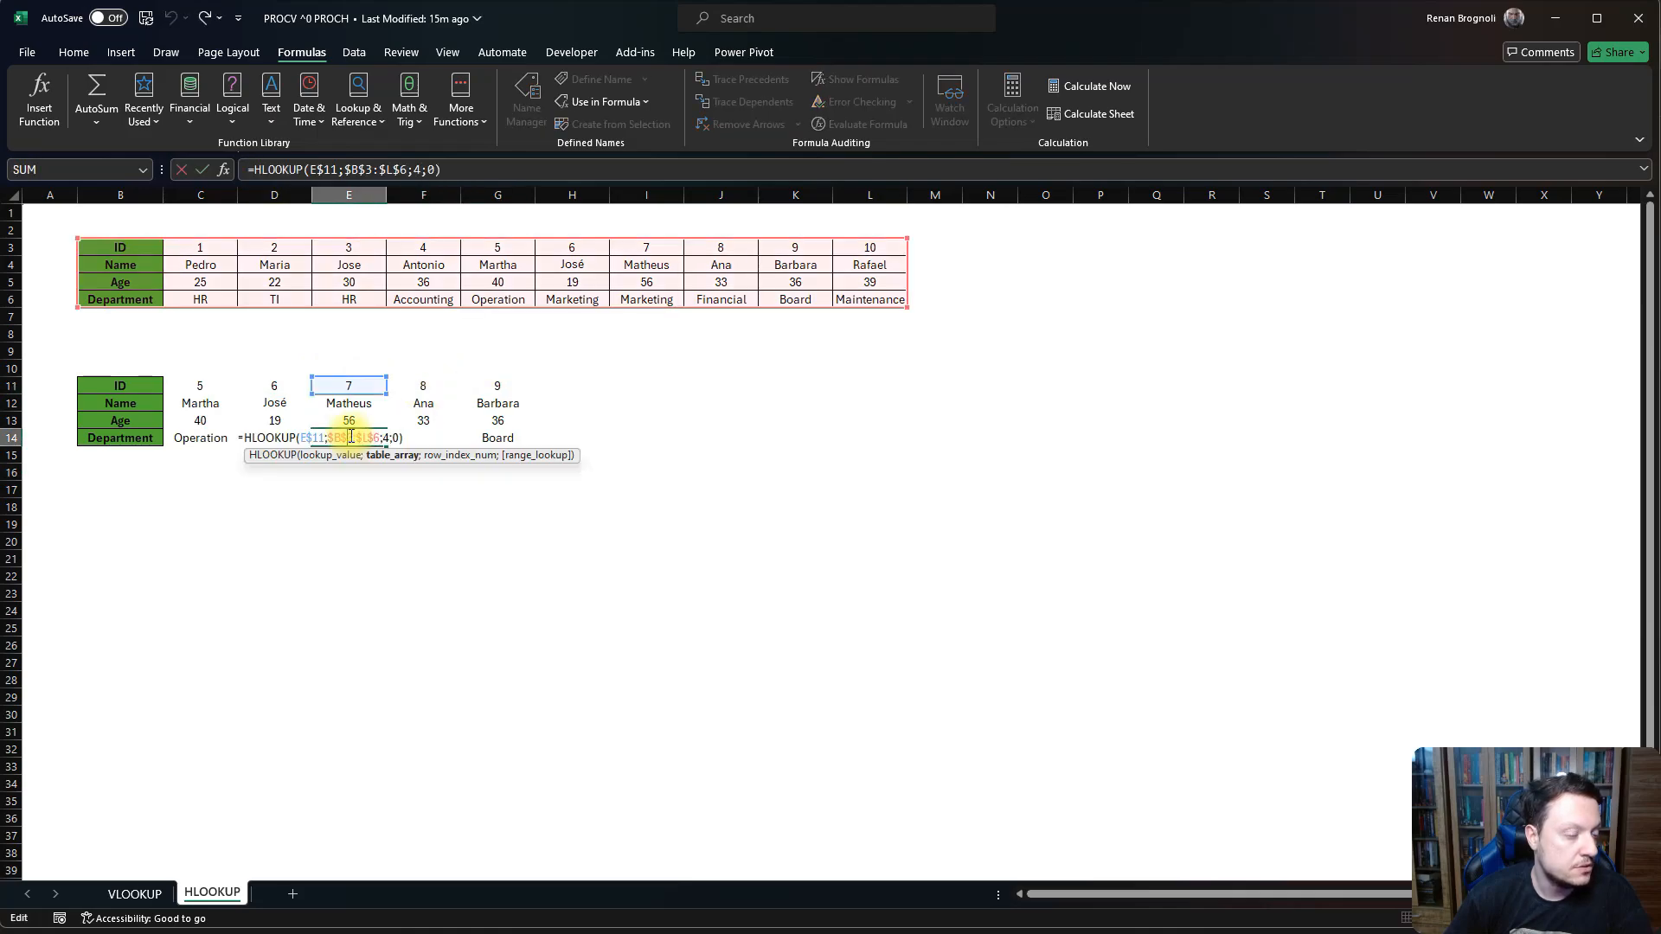
pyautogui.press('Return')
# Enter the IDs 4, 3, 2, 1 and 10 in cells H11 through L11.
pyautogui.click(574, 387)
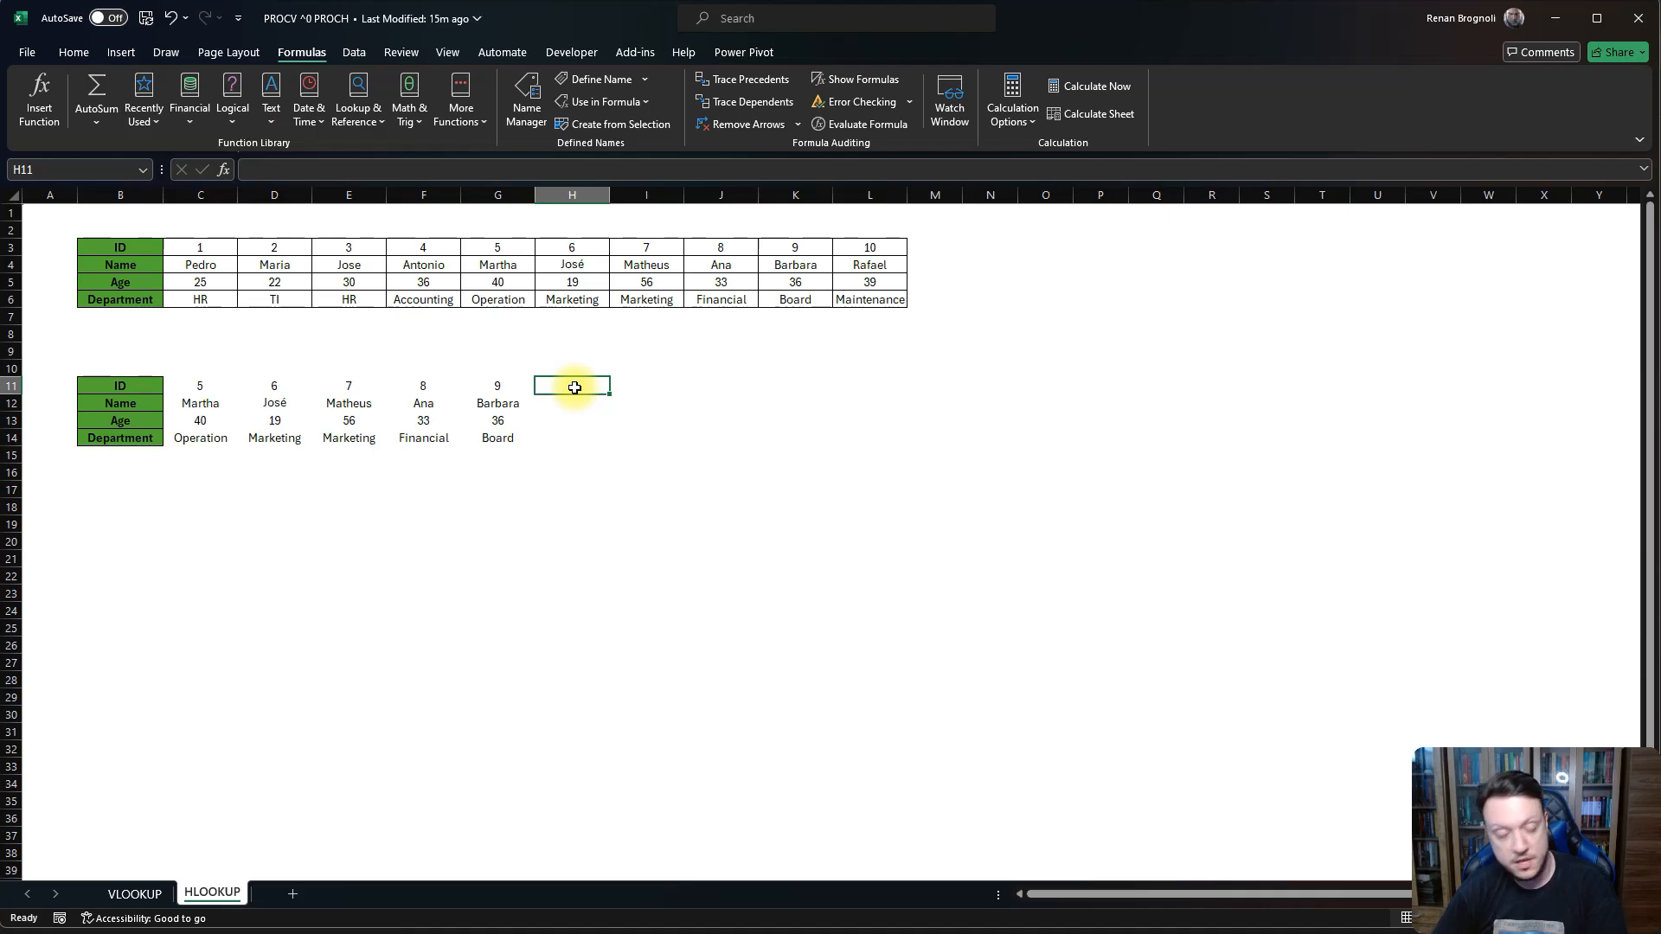
pyautogui.press('Right')
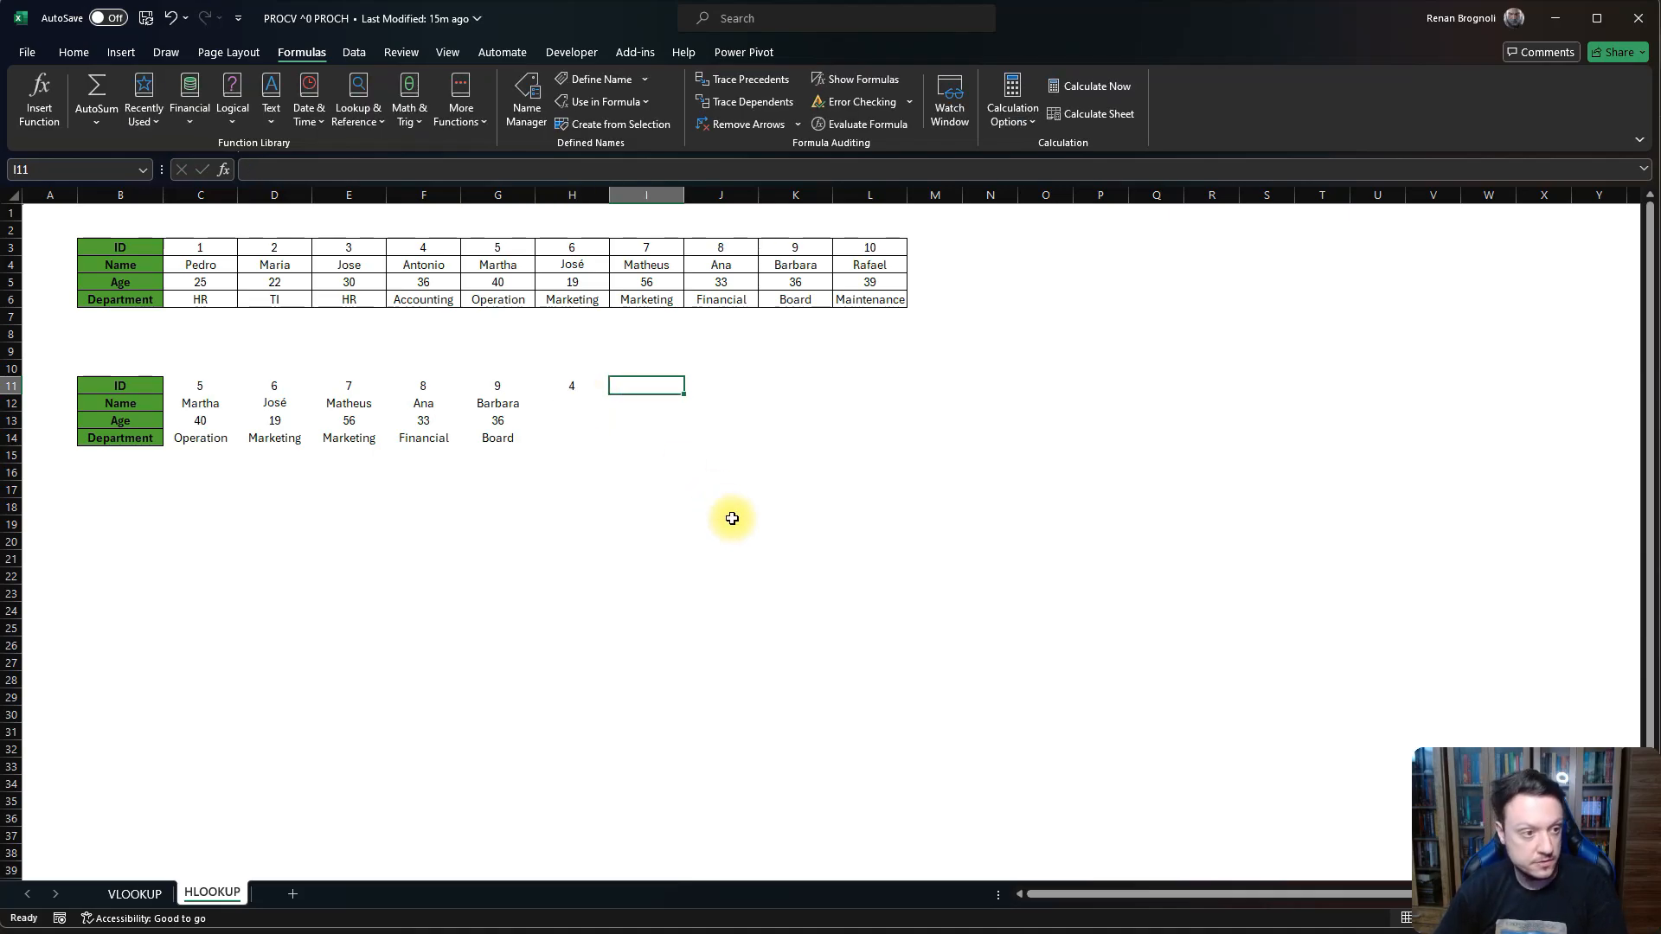
pyautogui.write('3')
pyautogui.press('Right')
pyautogui.write('2')
pyautogui.press('Right')
pyautogui.write('1')
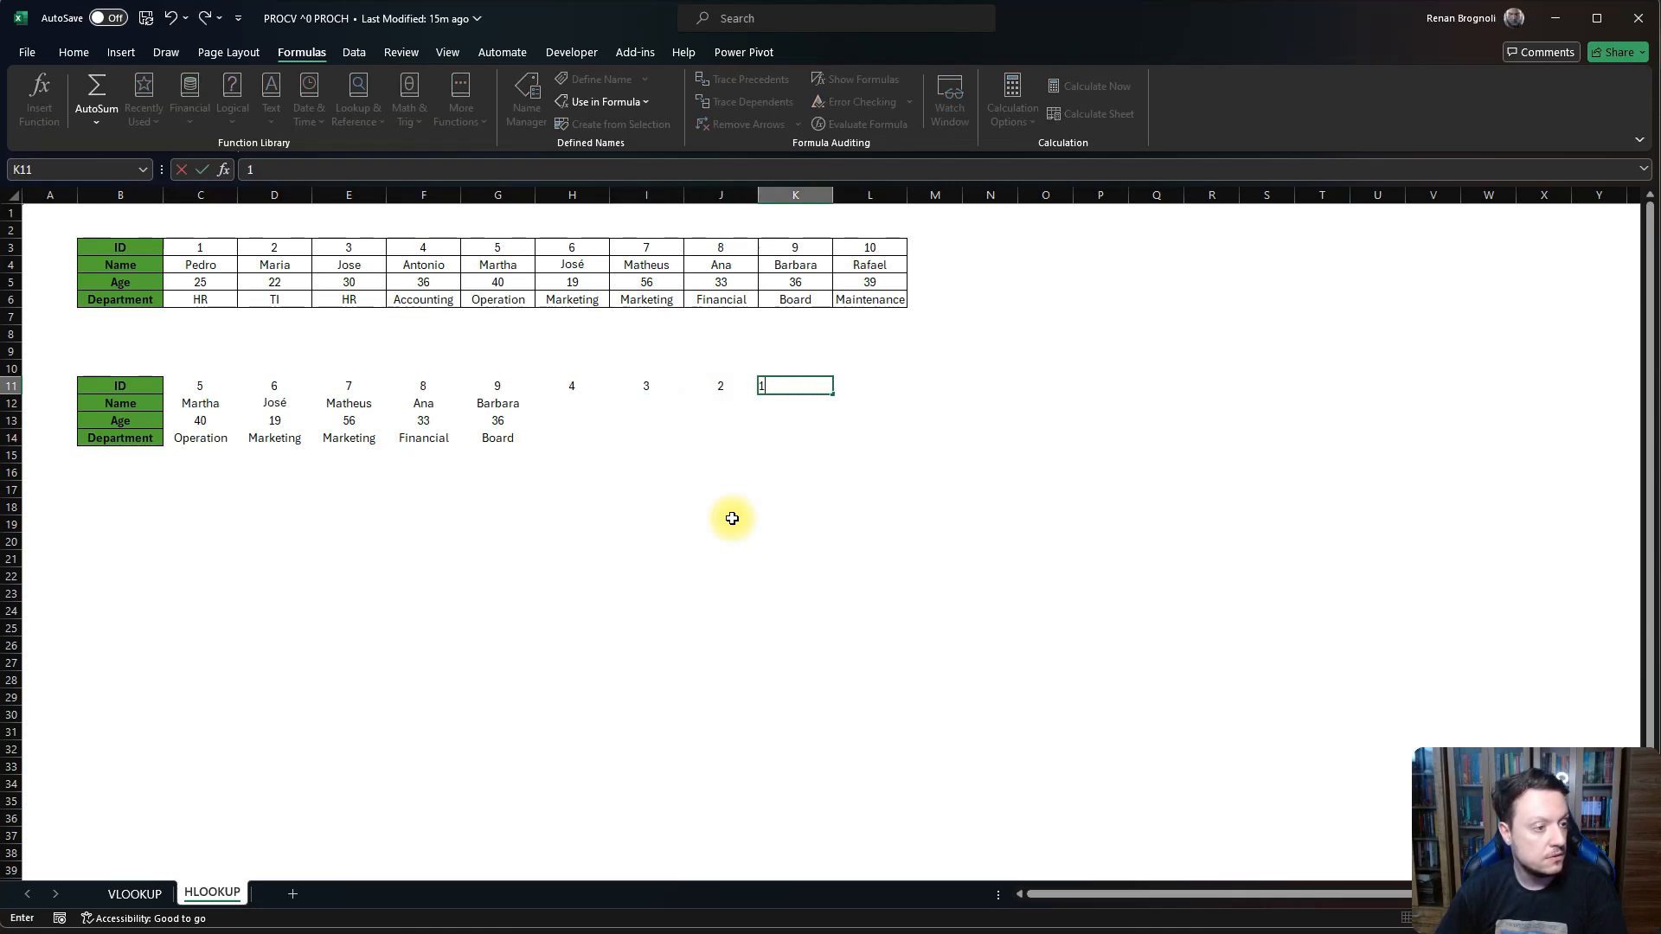
pyautogui.press('Right')
pyautogui.write('10')
pyautogui.press('Return')
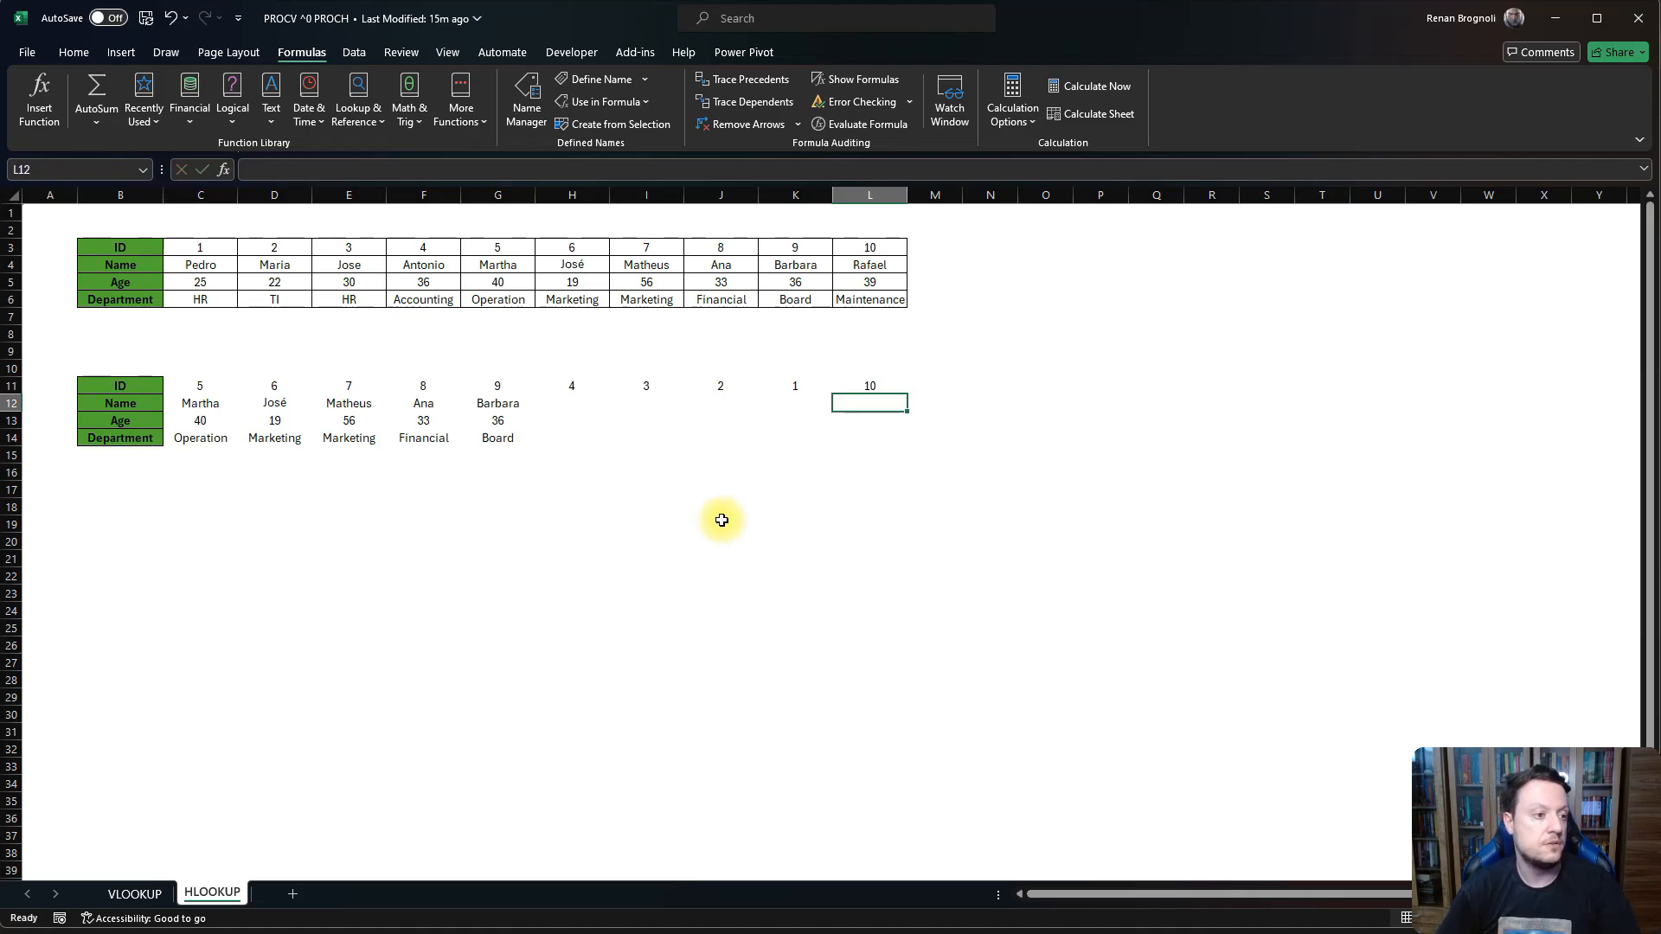
pyautogui.click(582, 412)
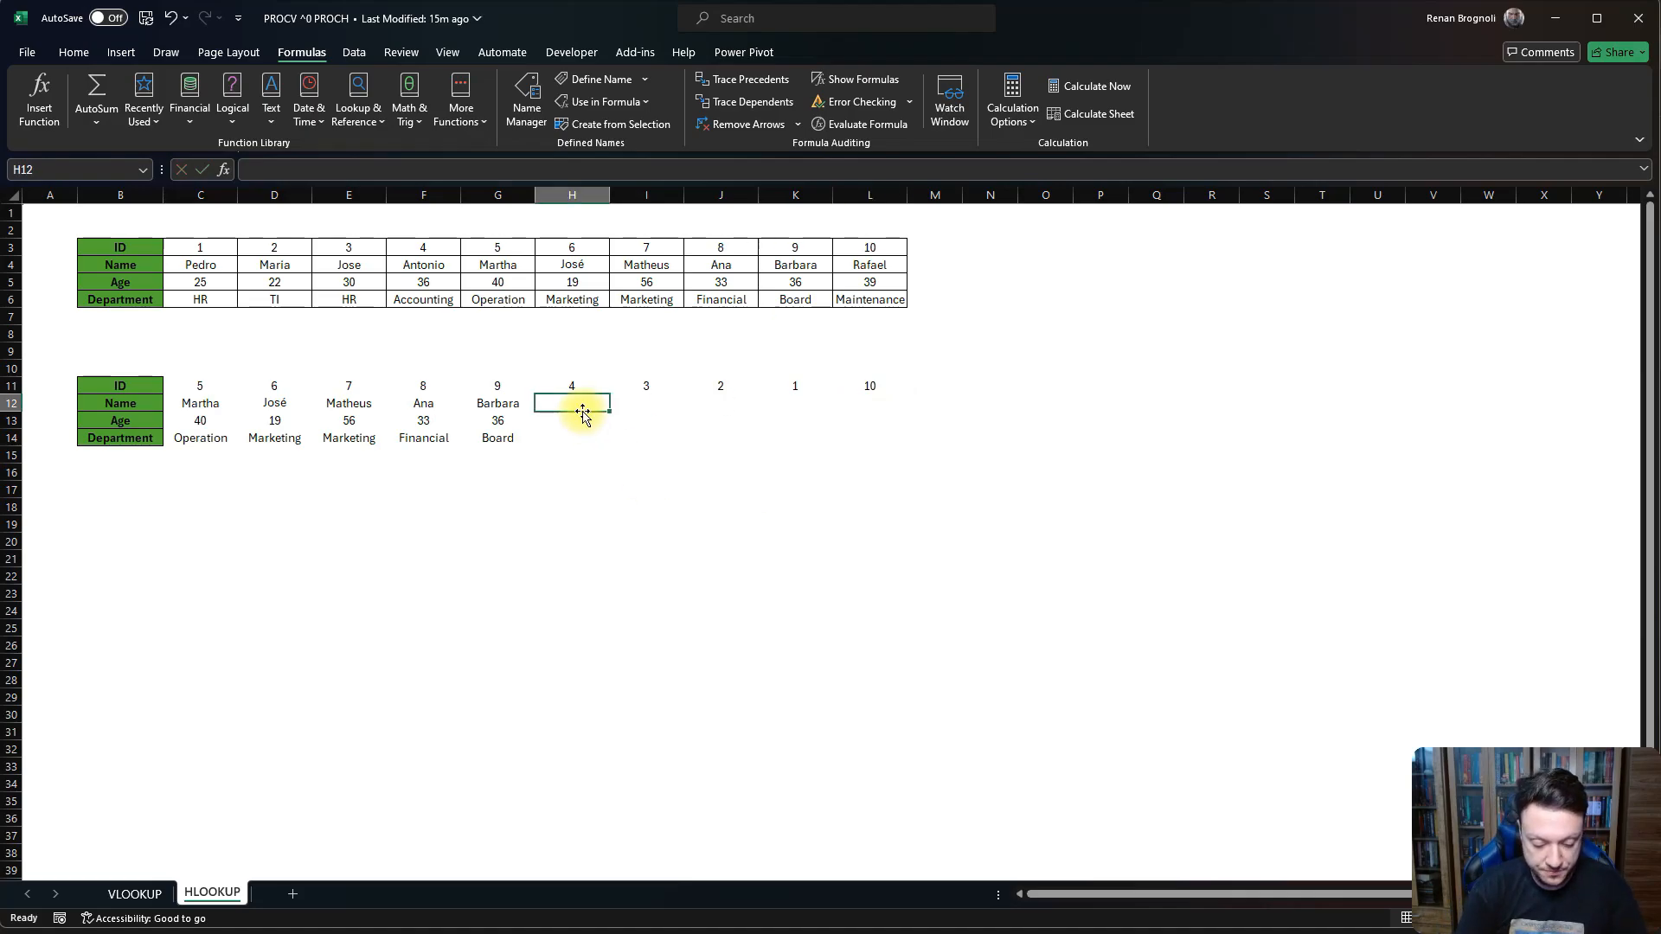
pyautogui.write('=vlo')
pyautogui.press('Escape')
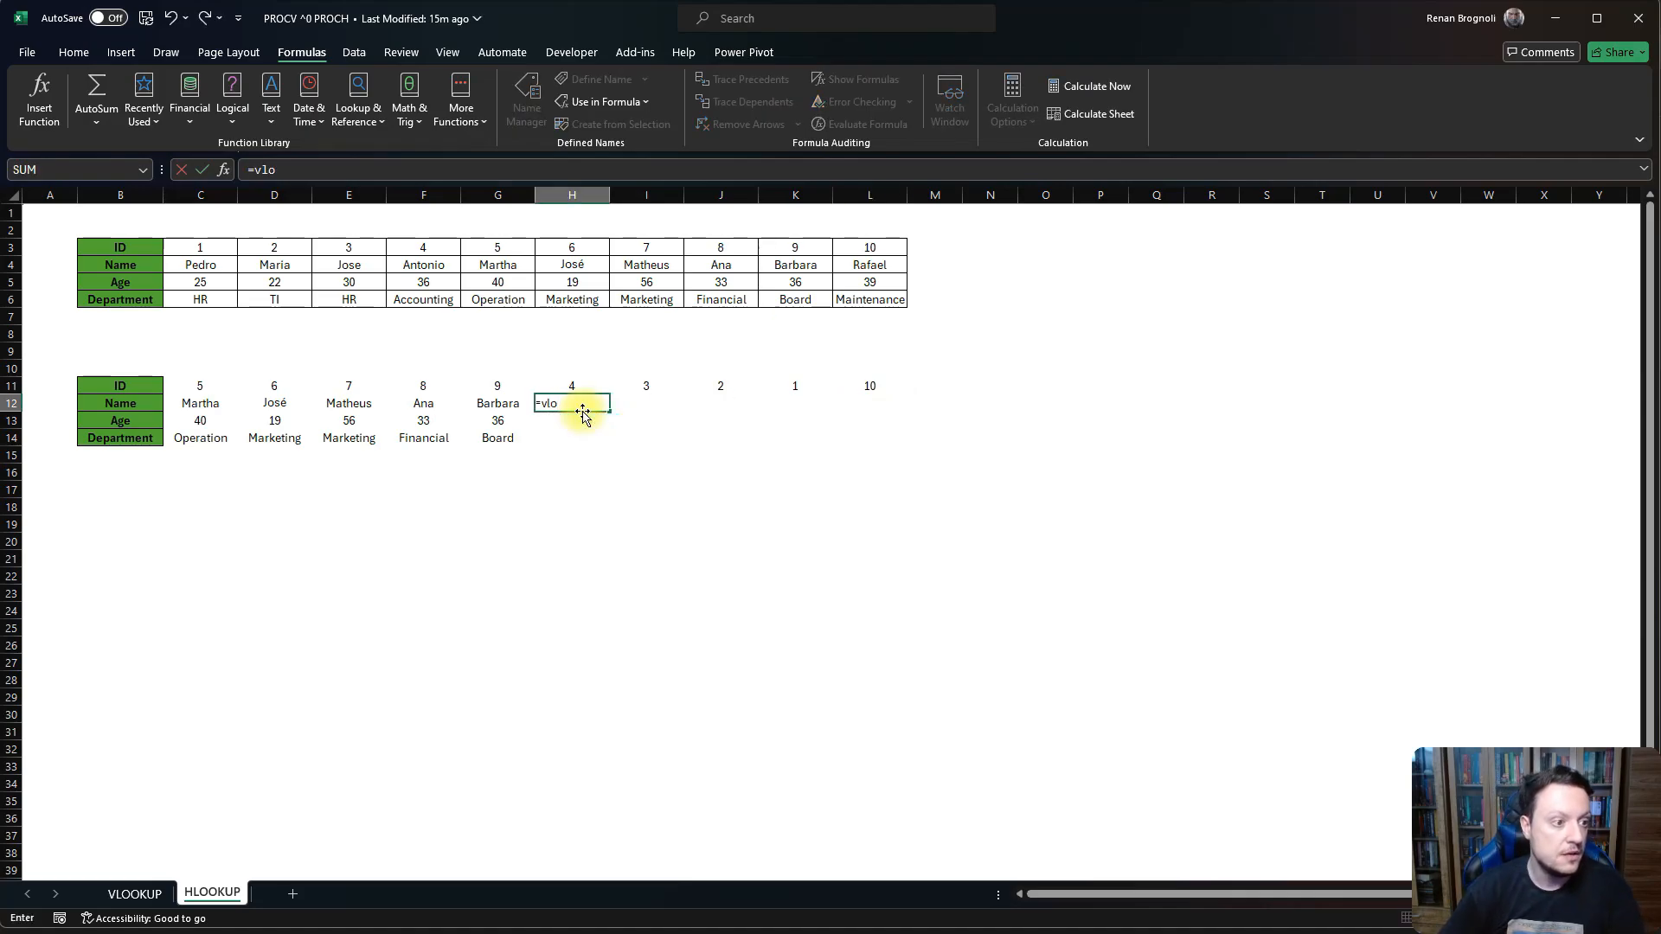
pyautogui.press('Escape')
# Name the source table range B3:L6 table_b.
pyautogui.click(121, 250)
pyautogui.moveTo(122, 250); pyautogui.dragTo(869, 299)
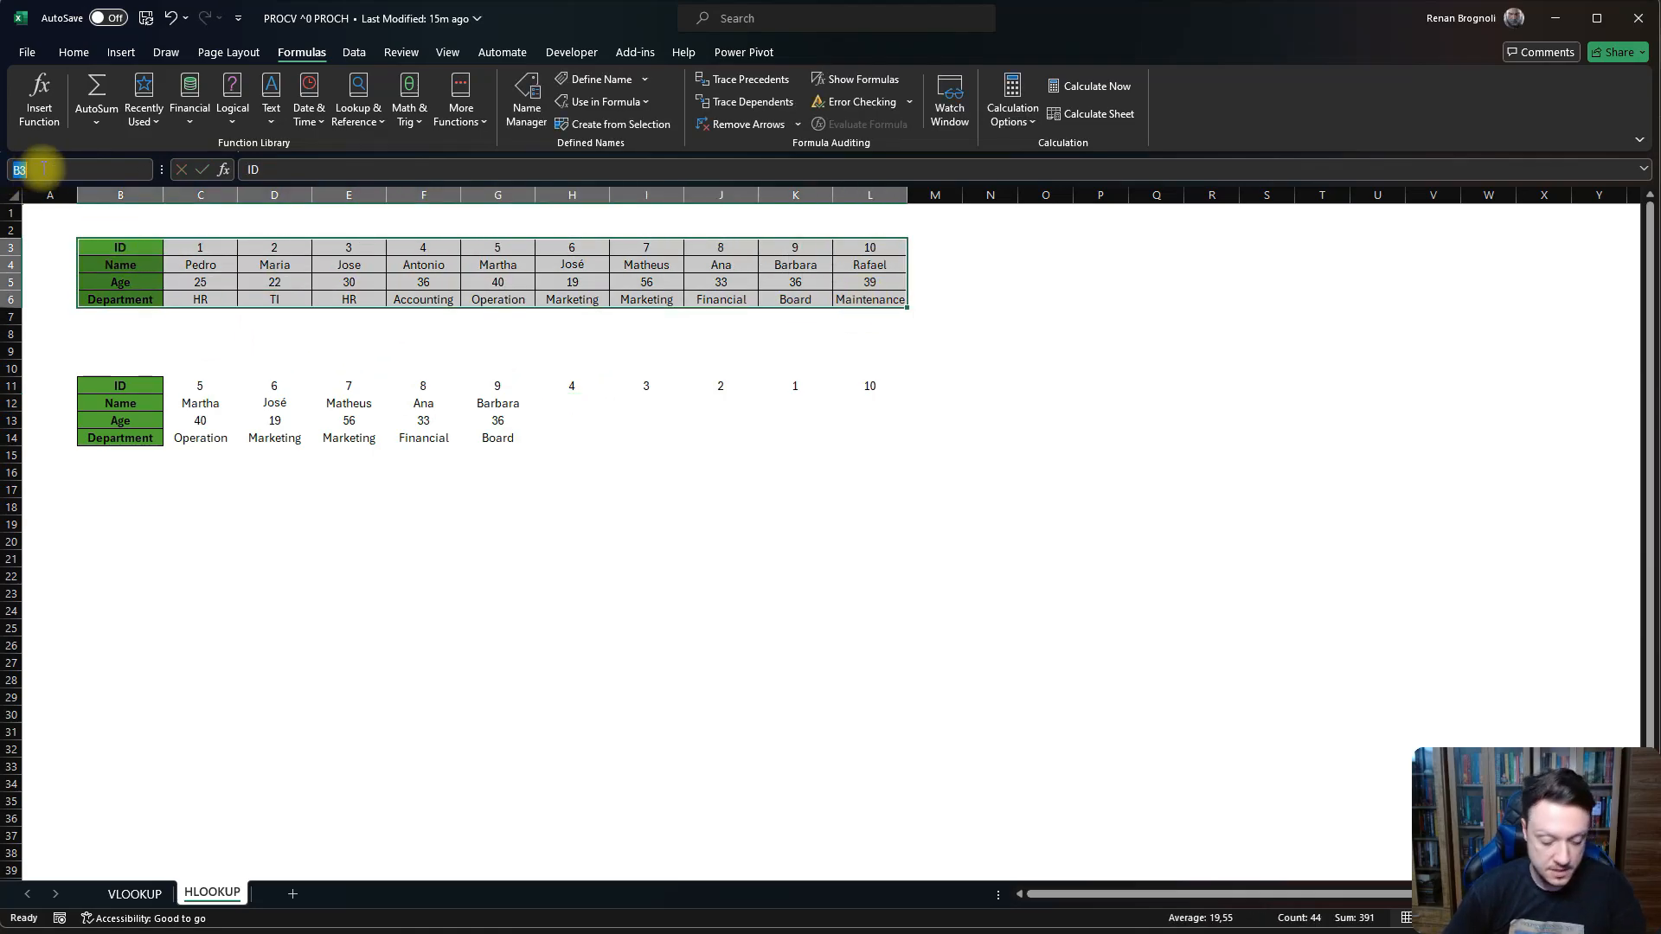
pyautogui.write('table_b')
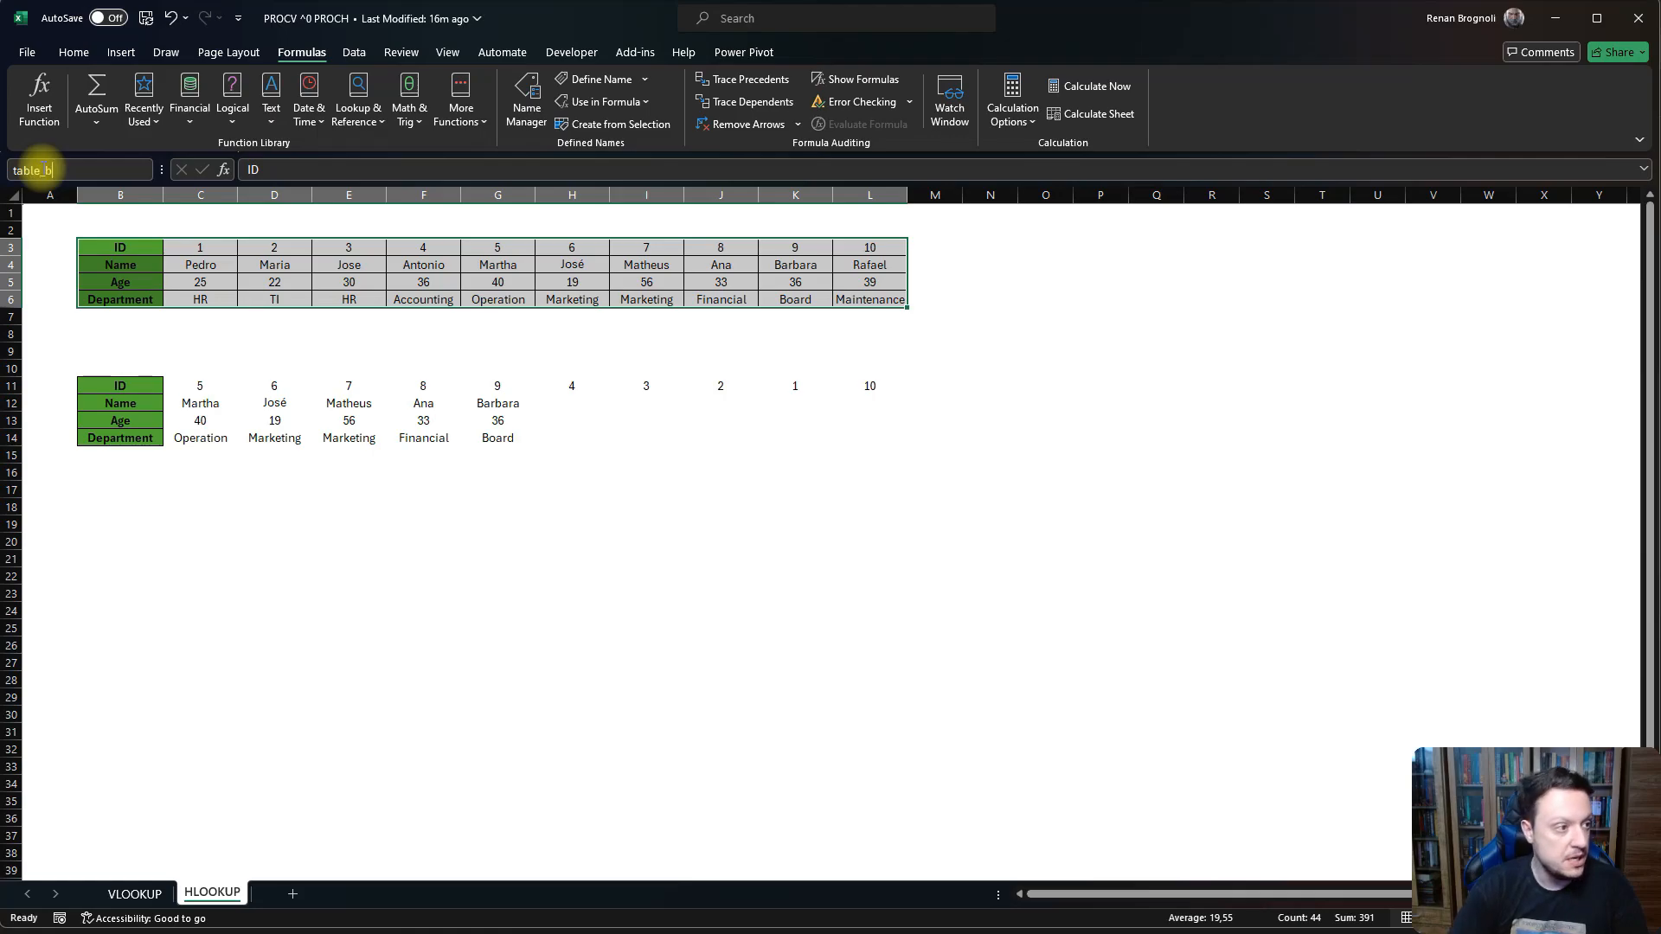
pyautogui.press('Return')
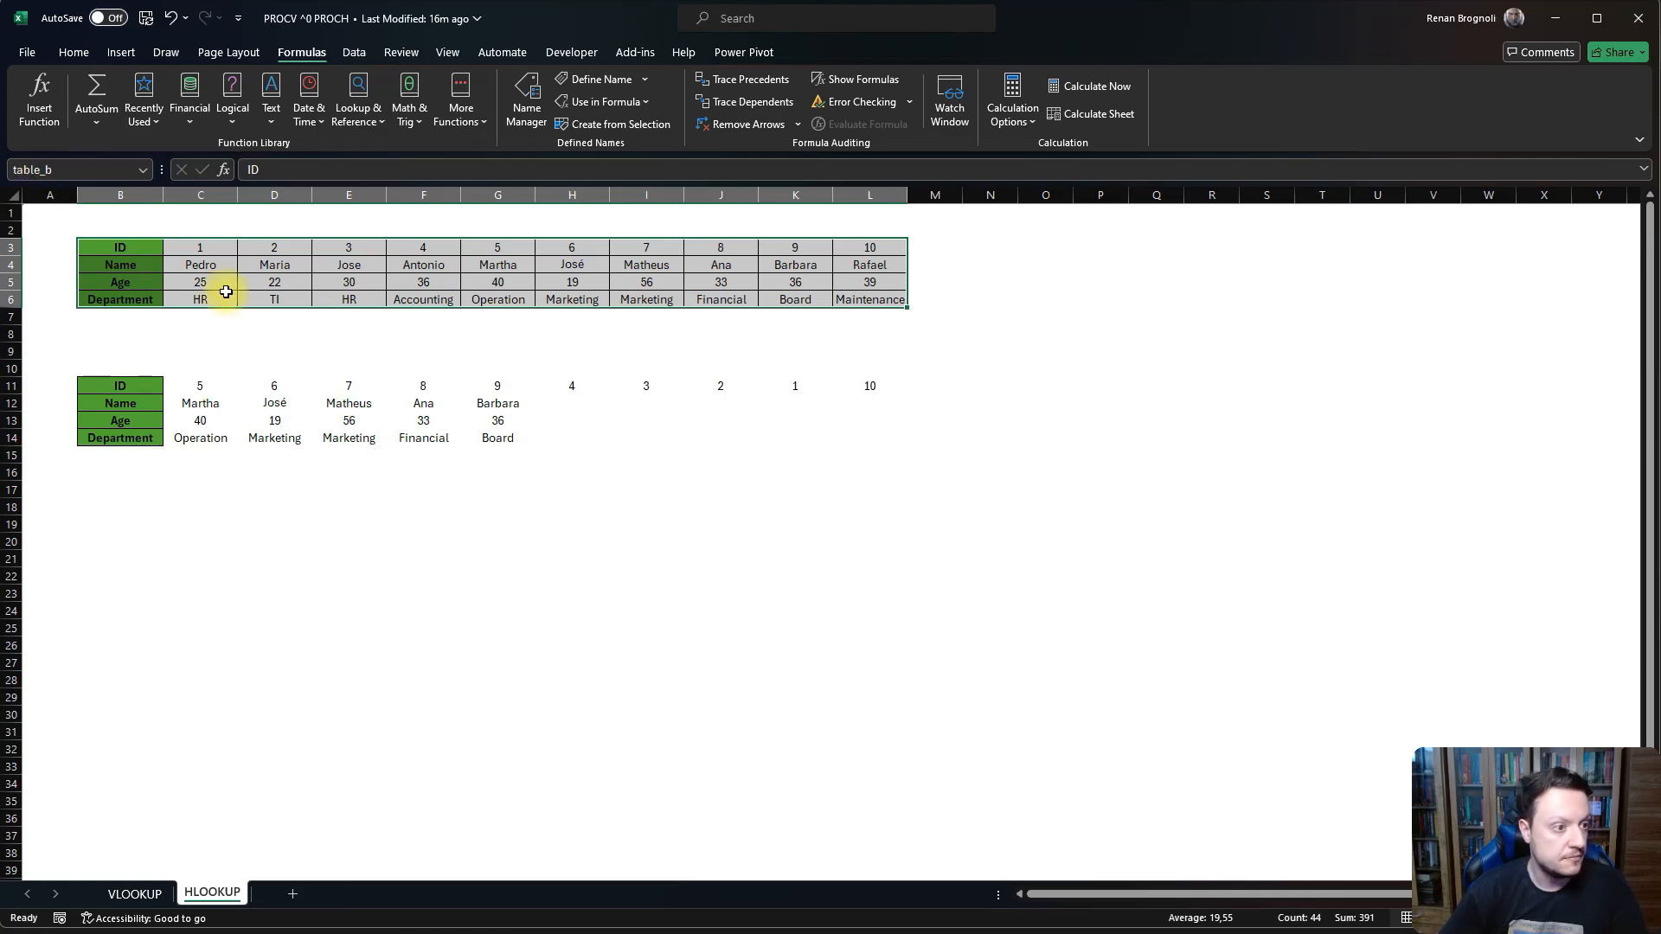
# Begin a VLOOKUP formula in the Name cell H12 with H$11 as the lookup value.
pyautogui.click(482, 434)
pyautogui.click(575, 402)
pyautogui.write('=VLOOKUP(')
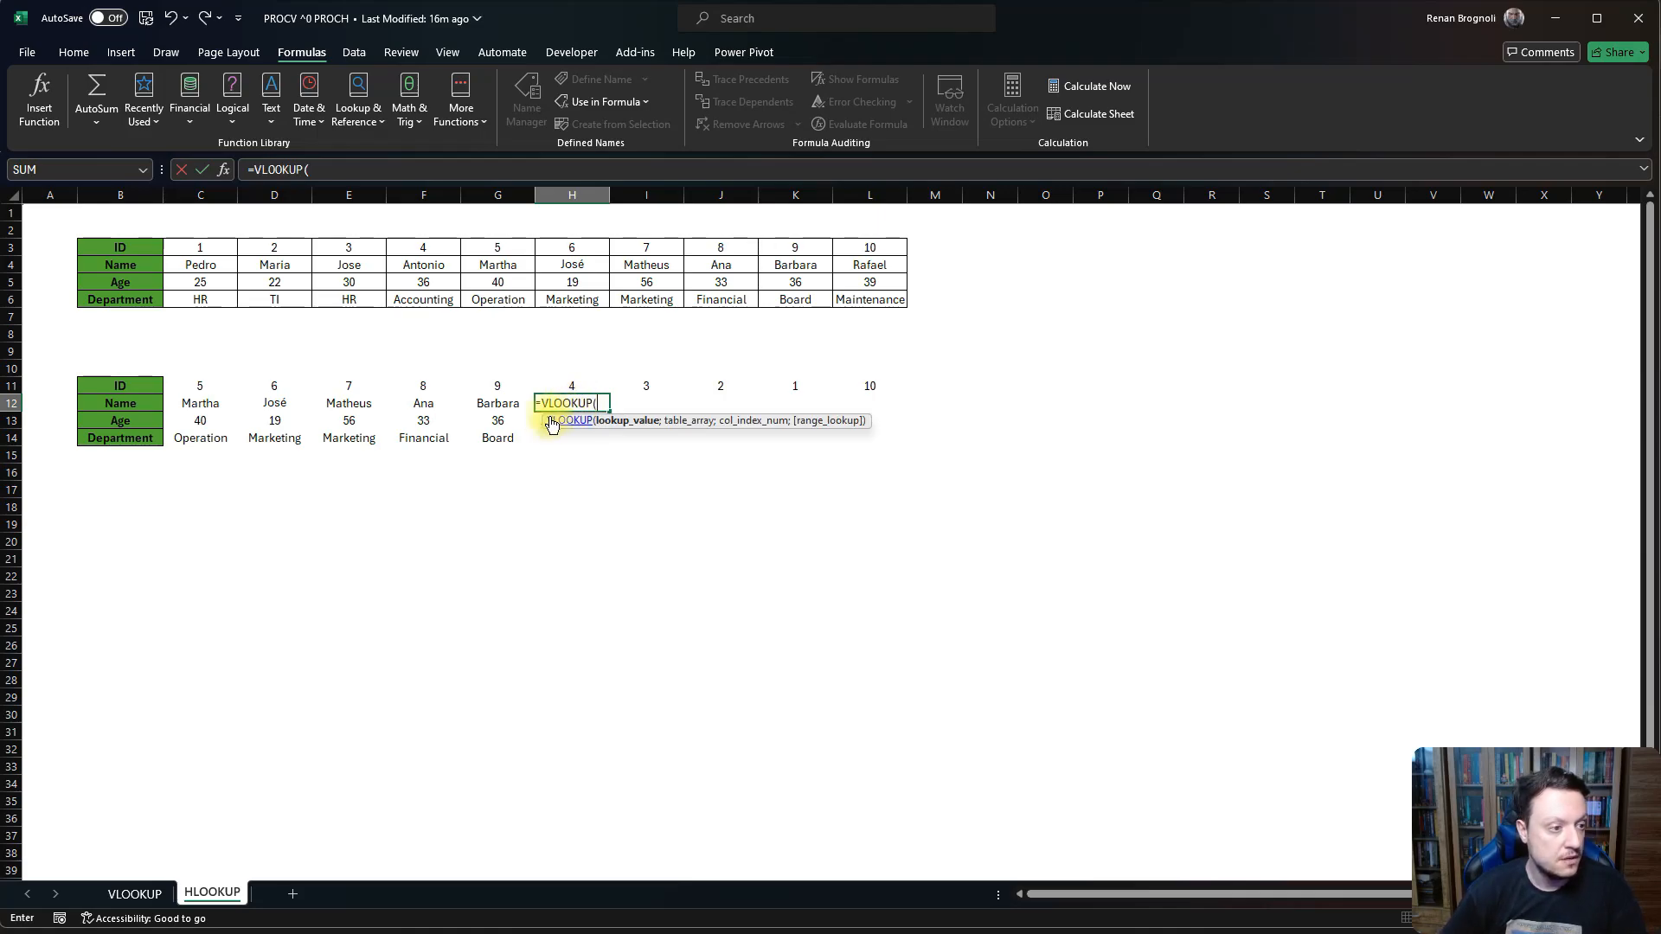
pyautogui.click(568, 387)
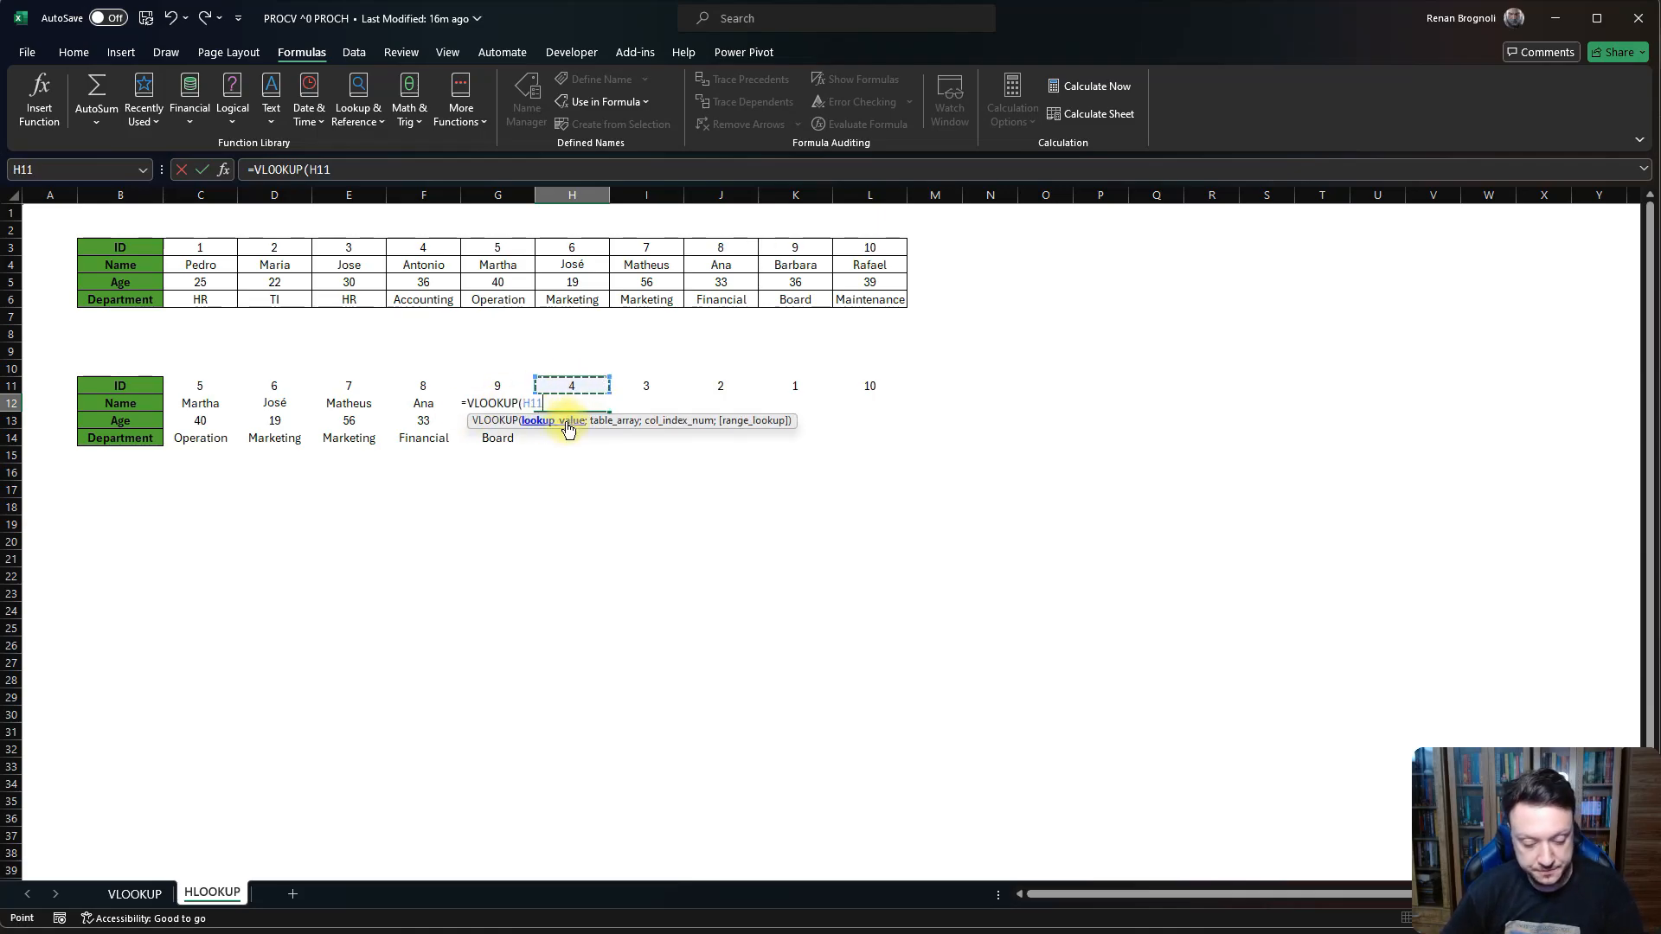
pyautogui.press('F4')
pyautogui.press('F4')
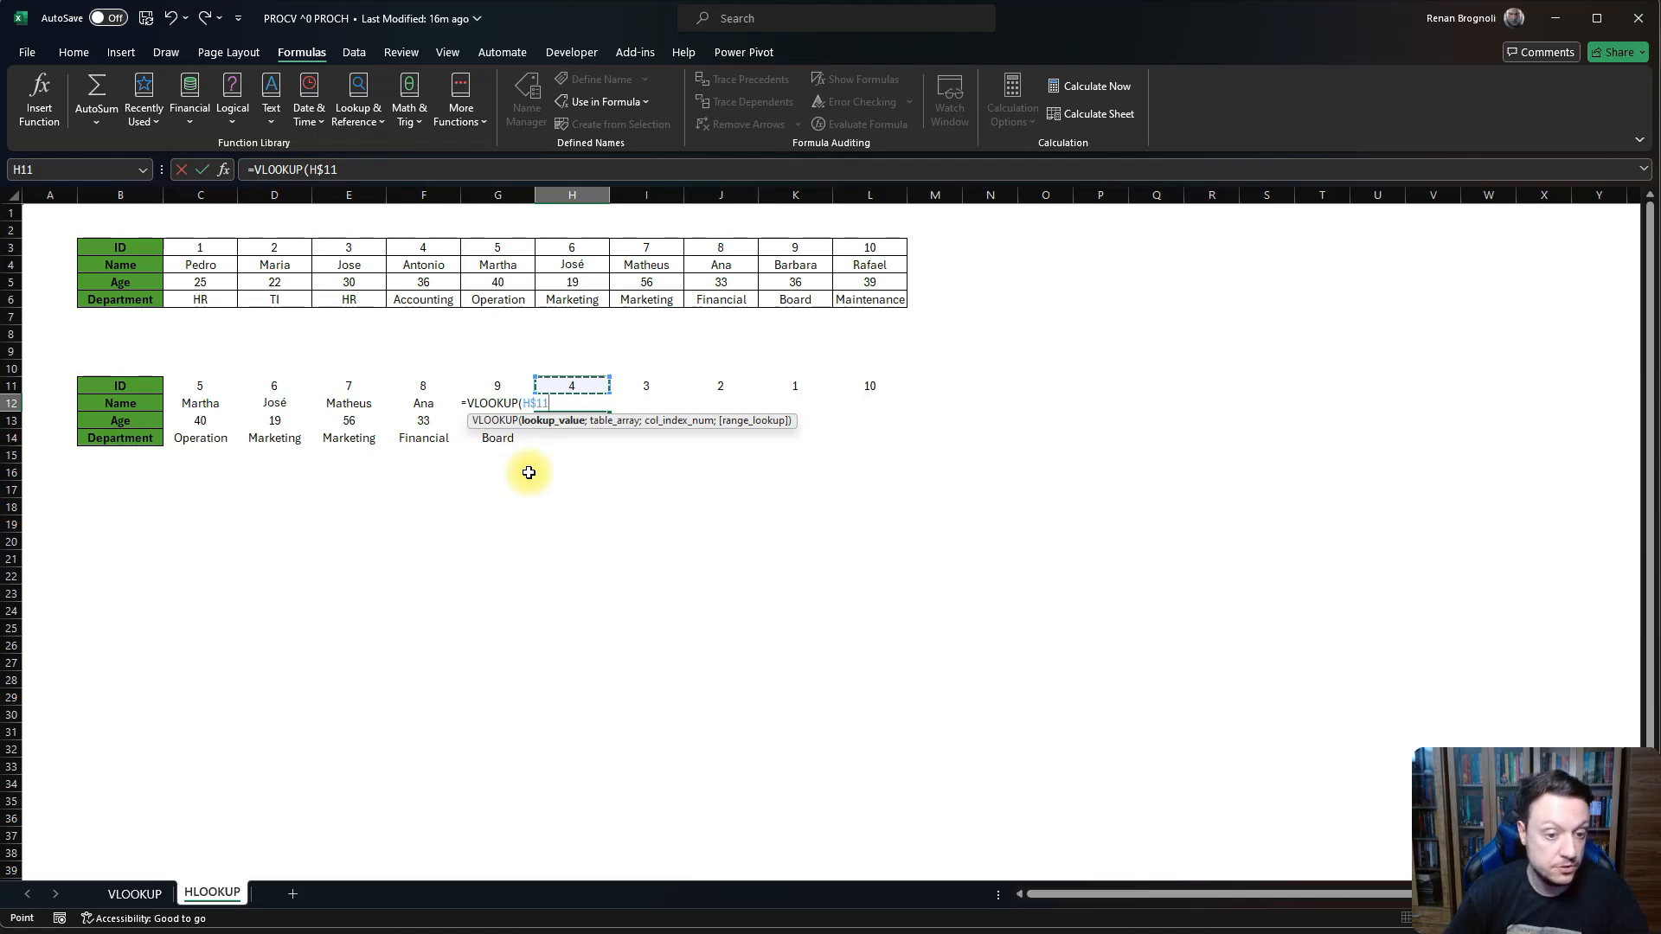
pyautogui.write(';')
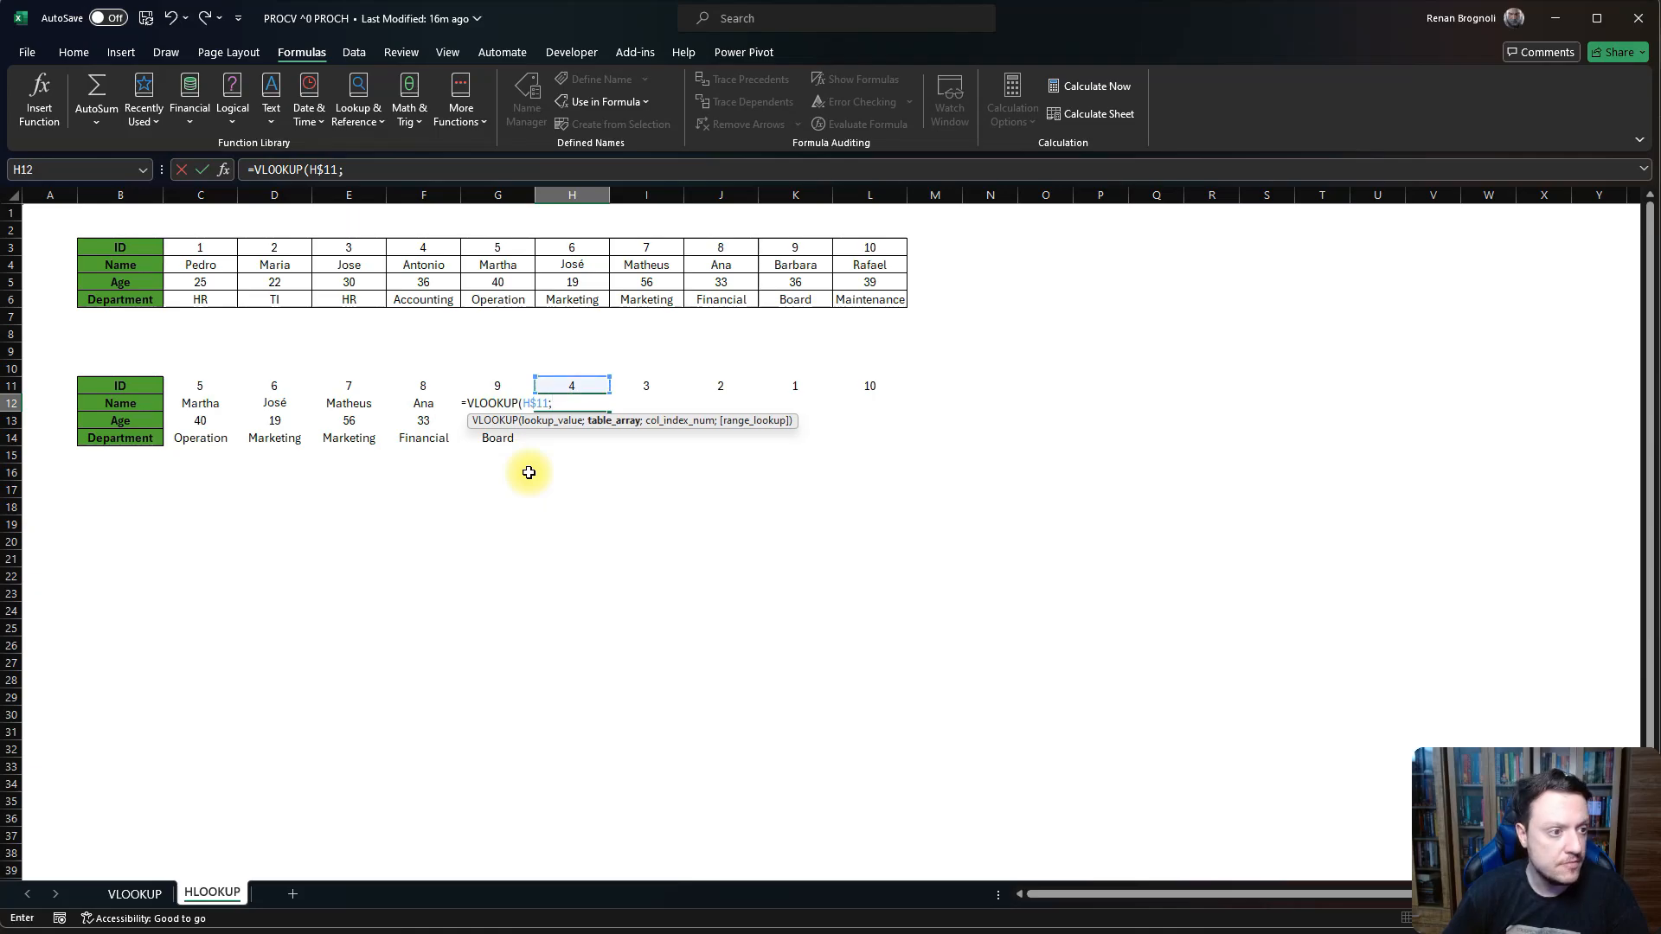
# Complete the H12 formula with the named range table_b, index number 2 and exact match 0.
pyautogui.write('table')
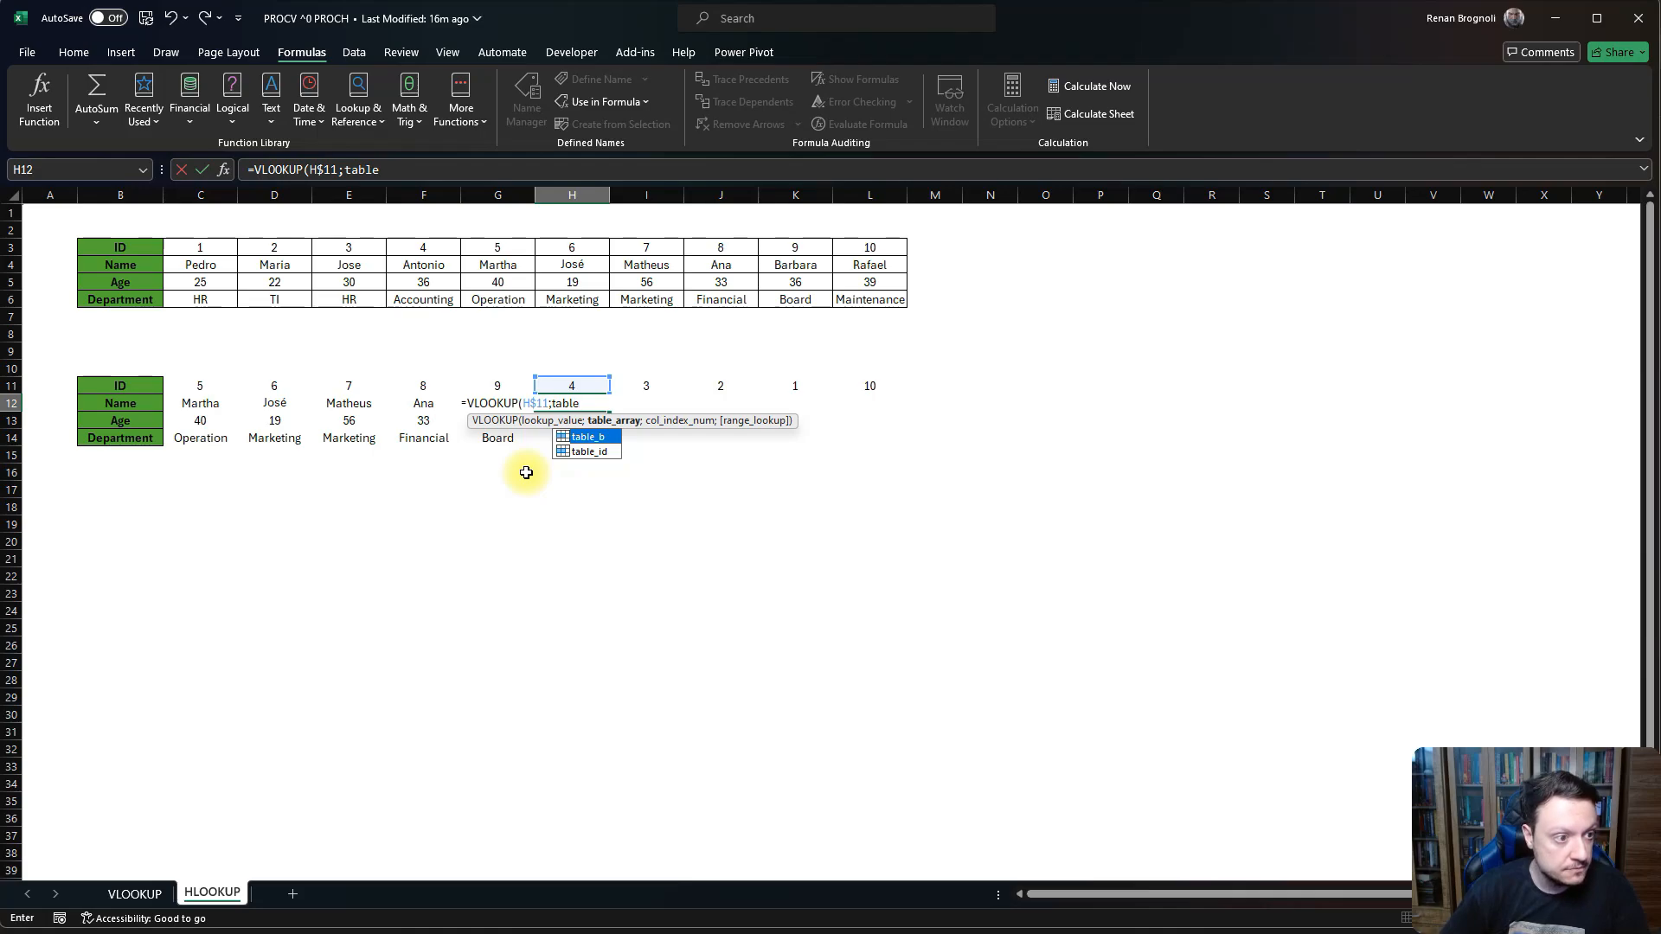
pyautogui.press('Tab')
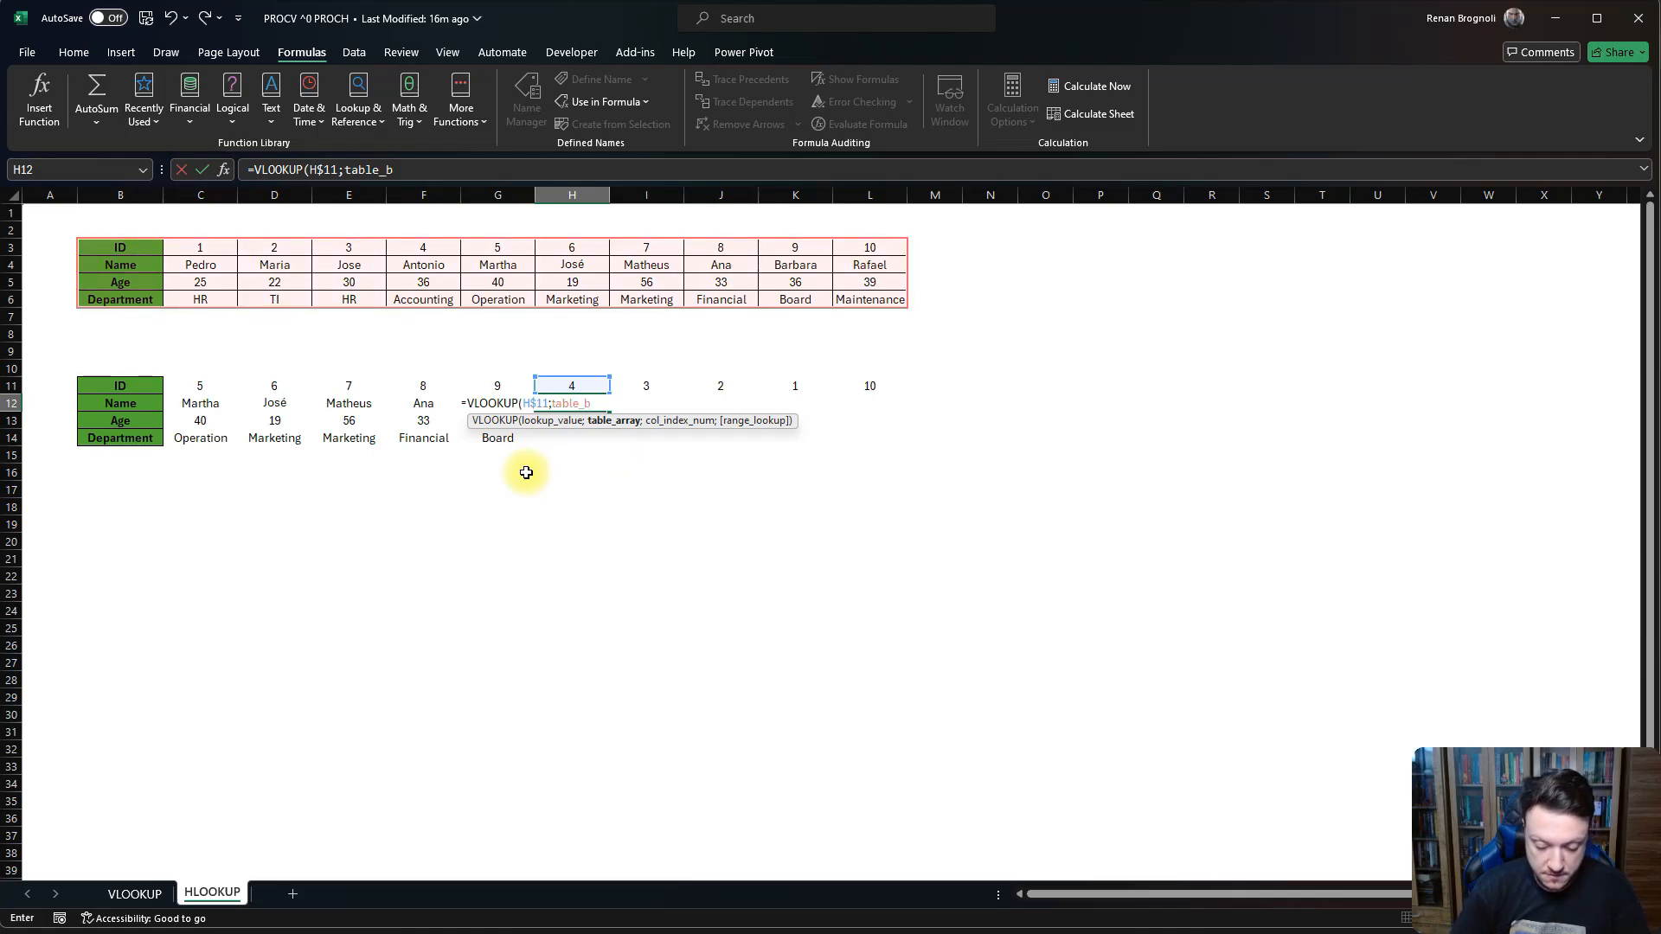
pyautogui.write(';')
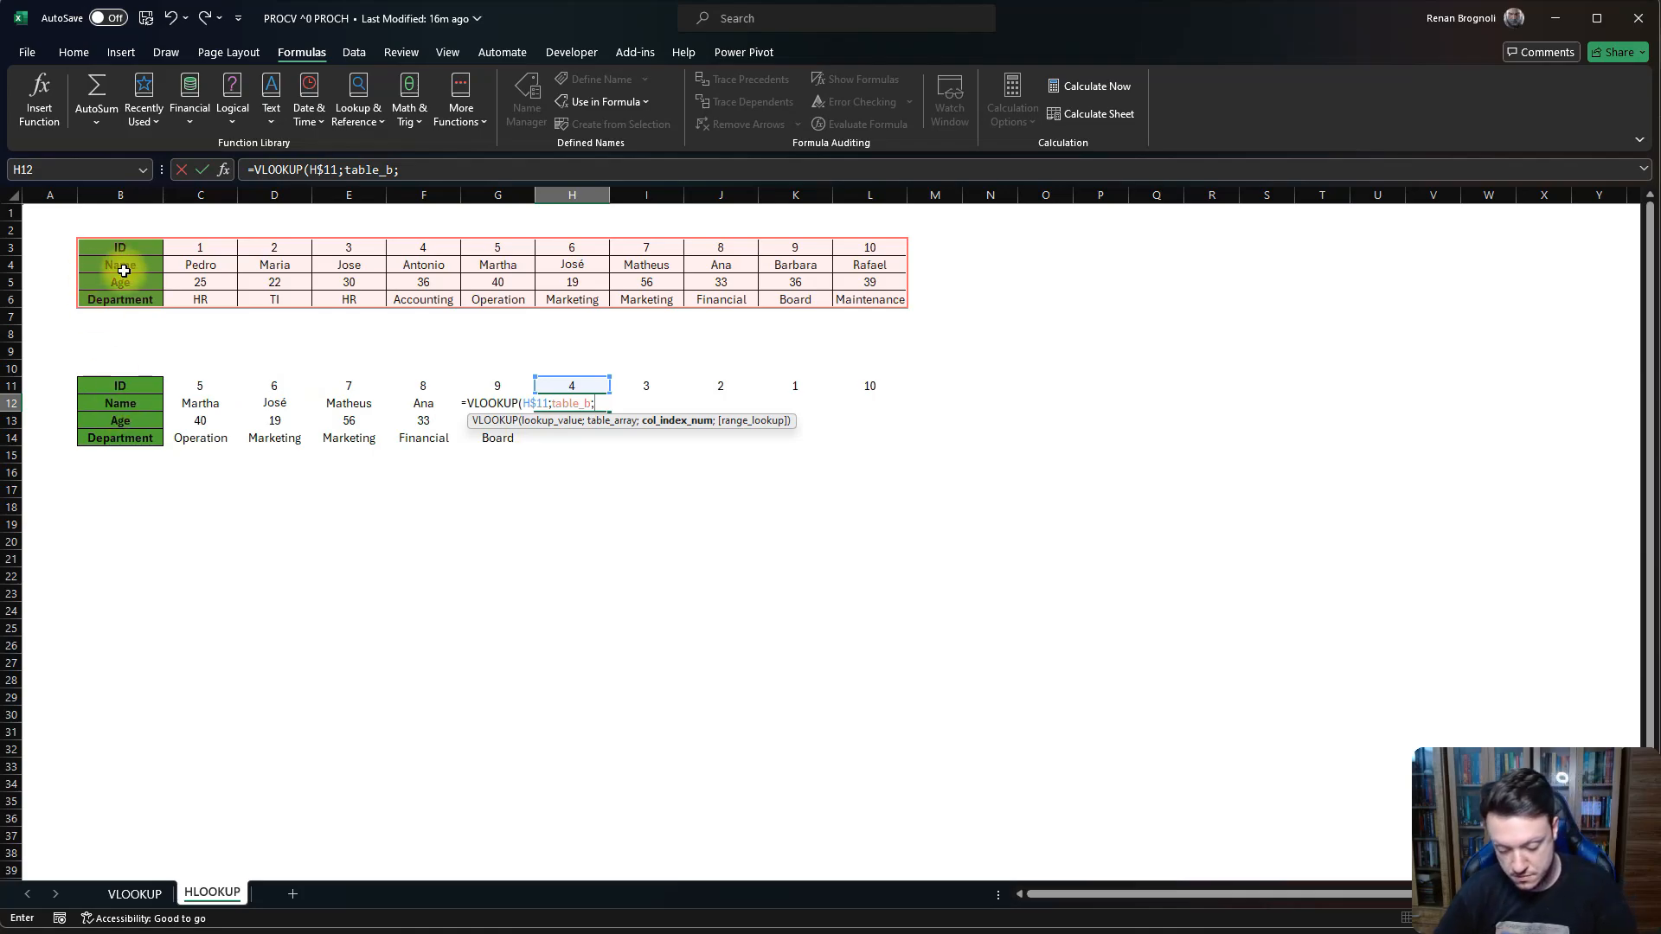
pyautogui.write('2;')
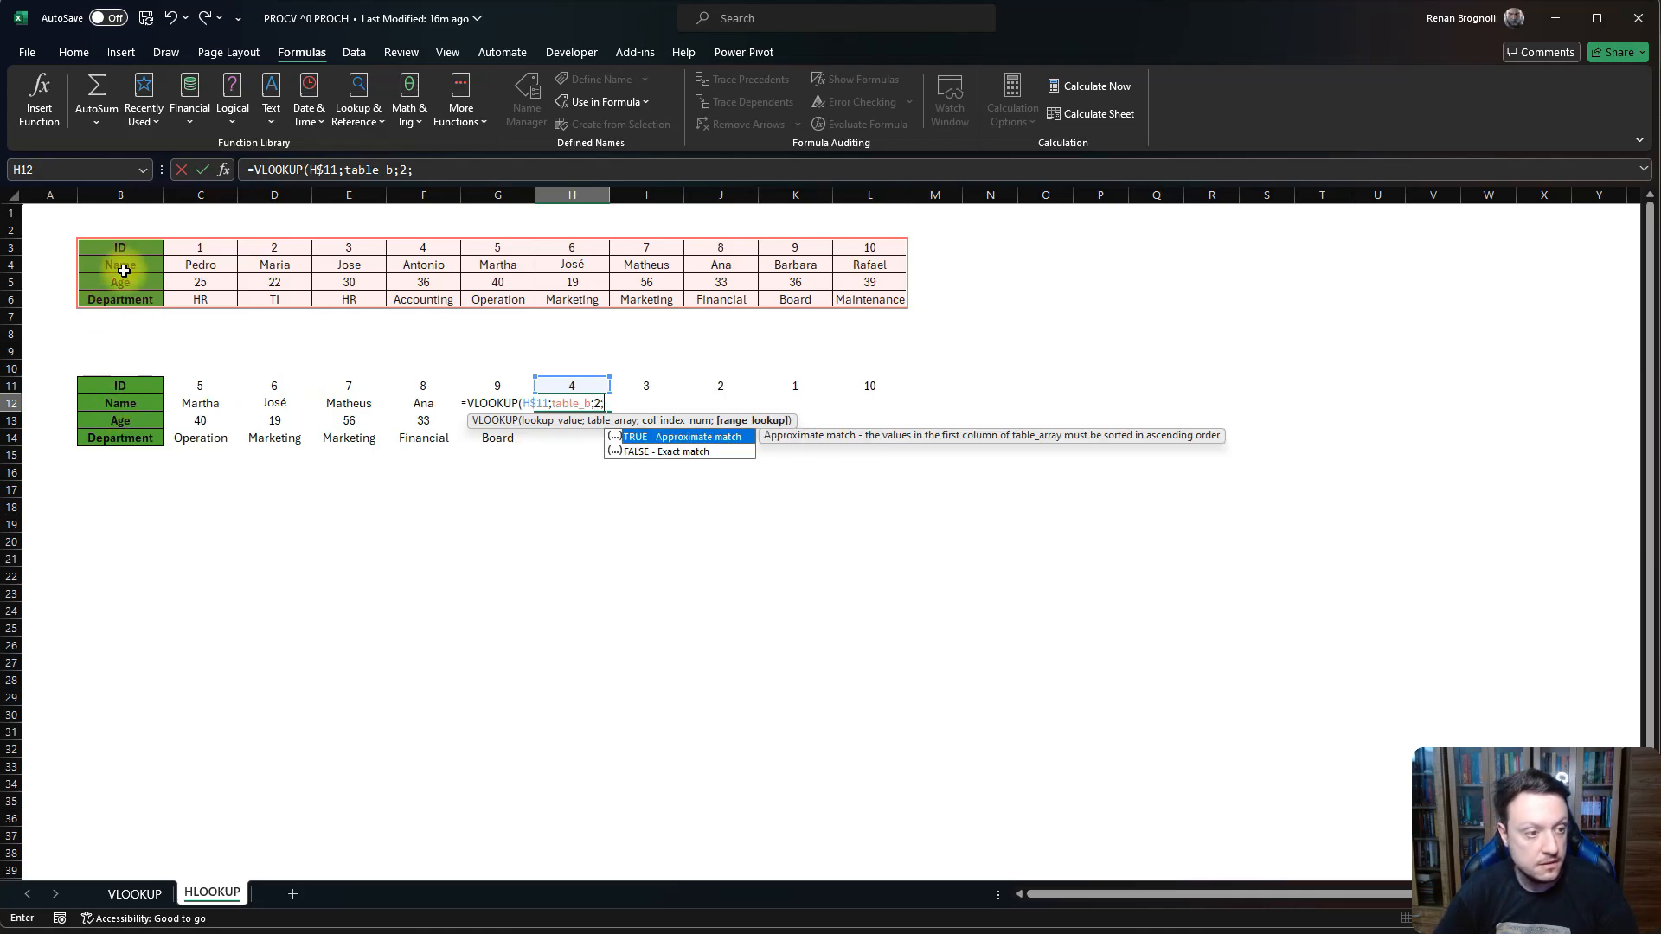
pyautogui.write('0')
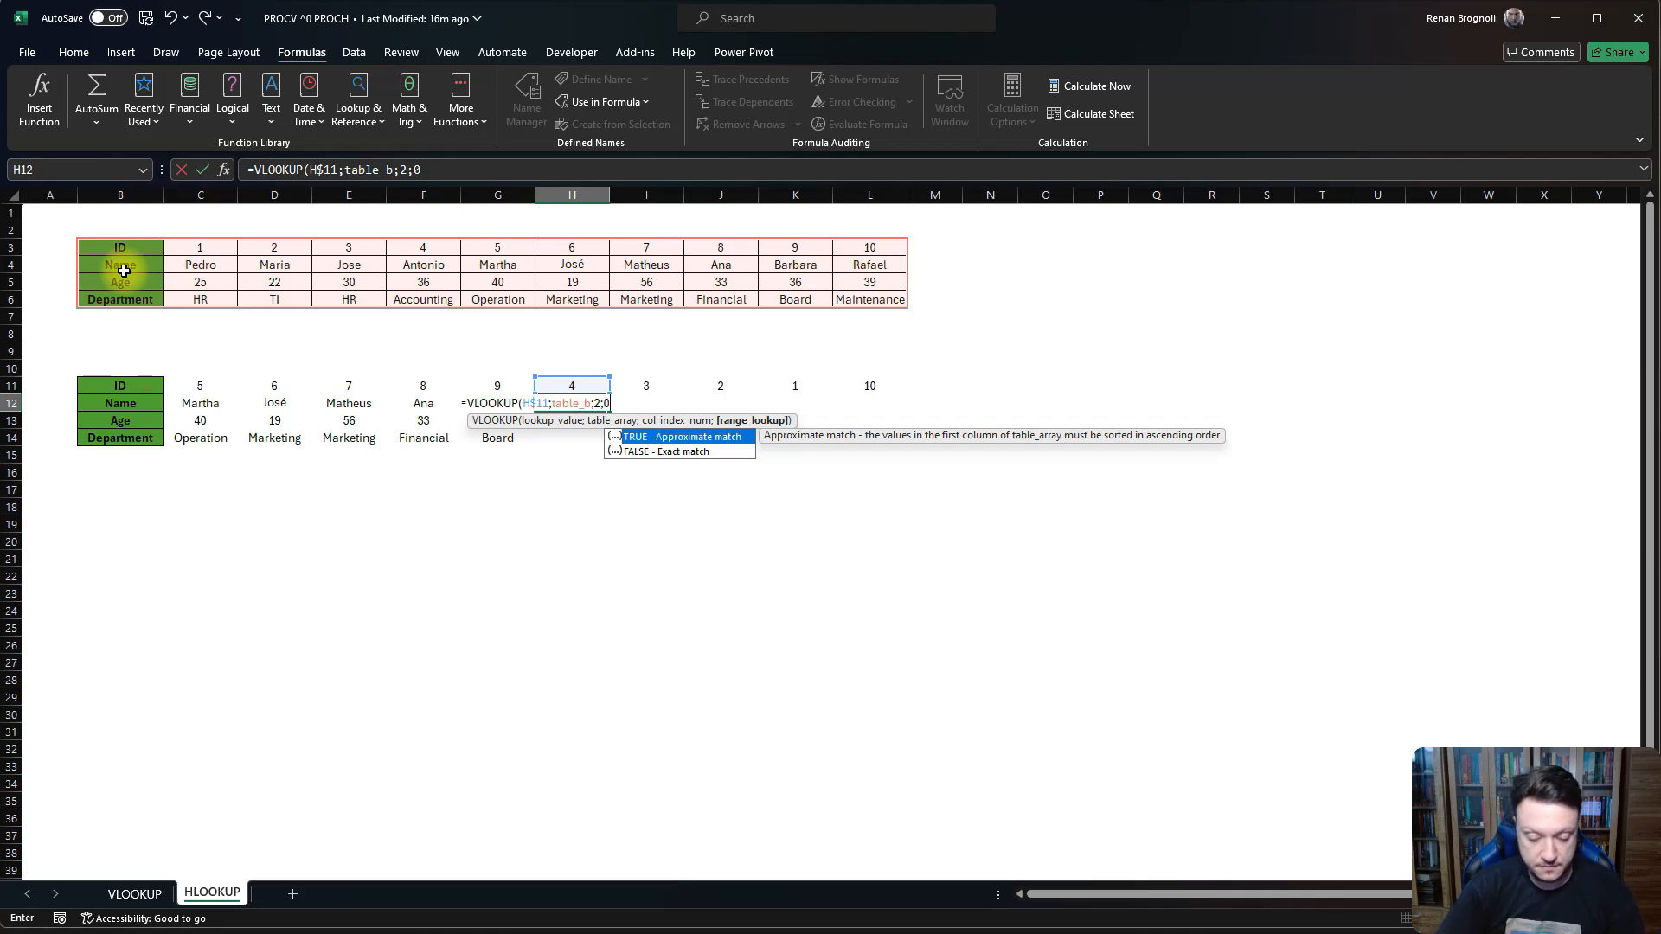
pyautogui.write(')')
pyautogui.press('Return')
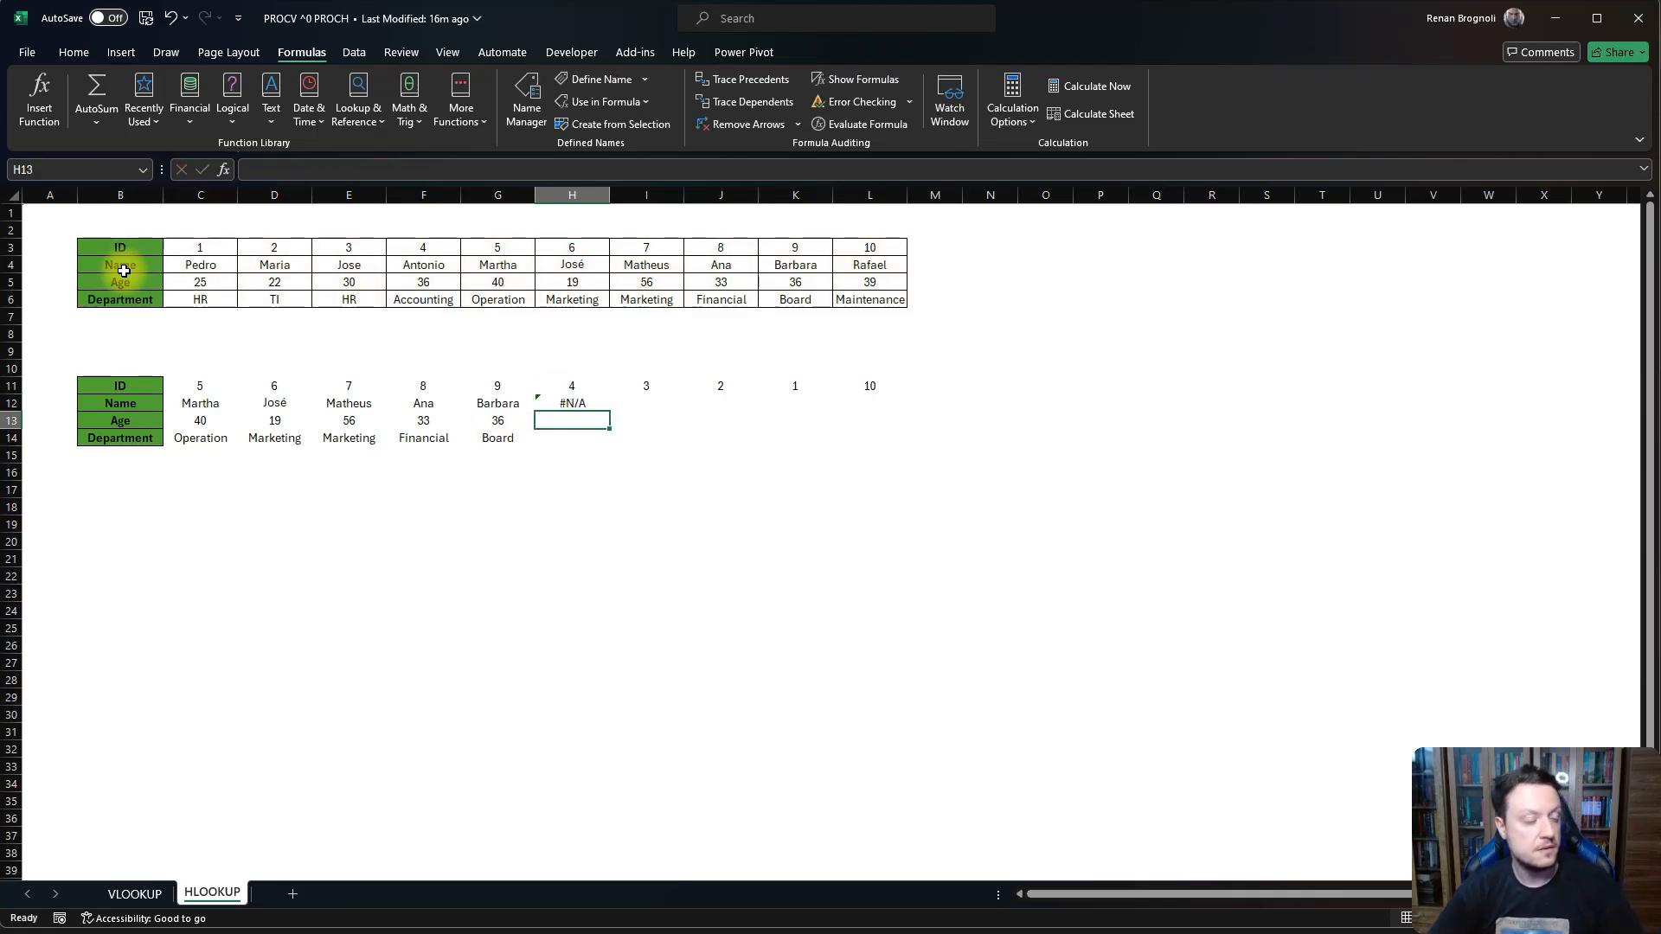
# Change the function in the H12 formula from VLOOKUP to HLOOKUP, keeping its arguments.
pyautogui.doubleClick(563, 404)
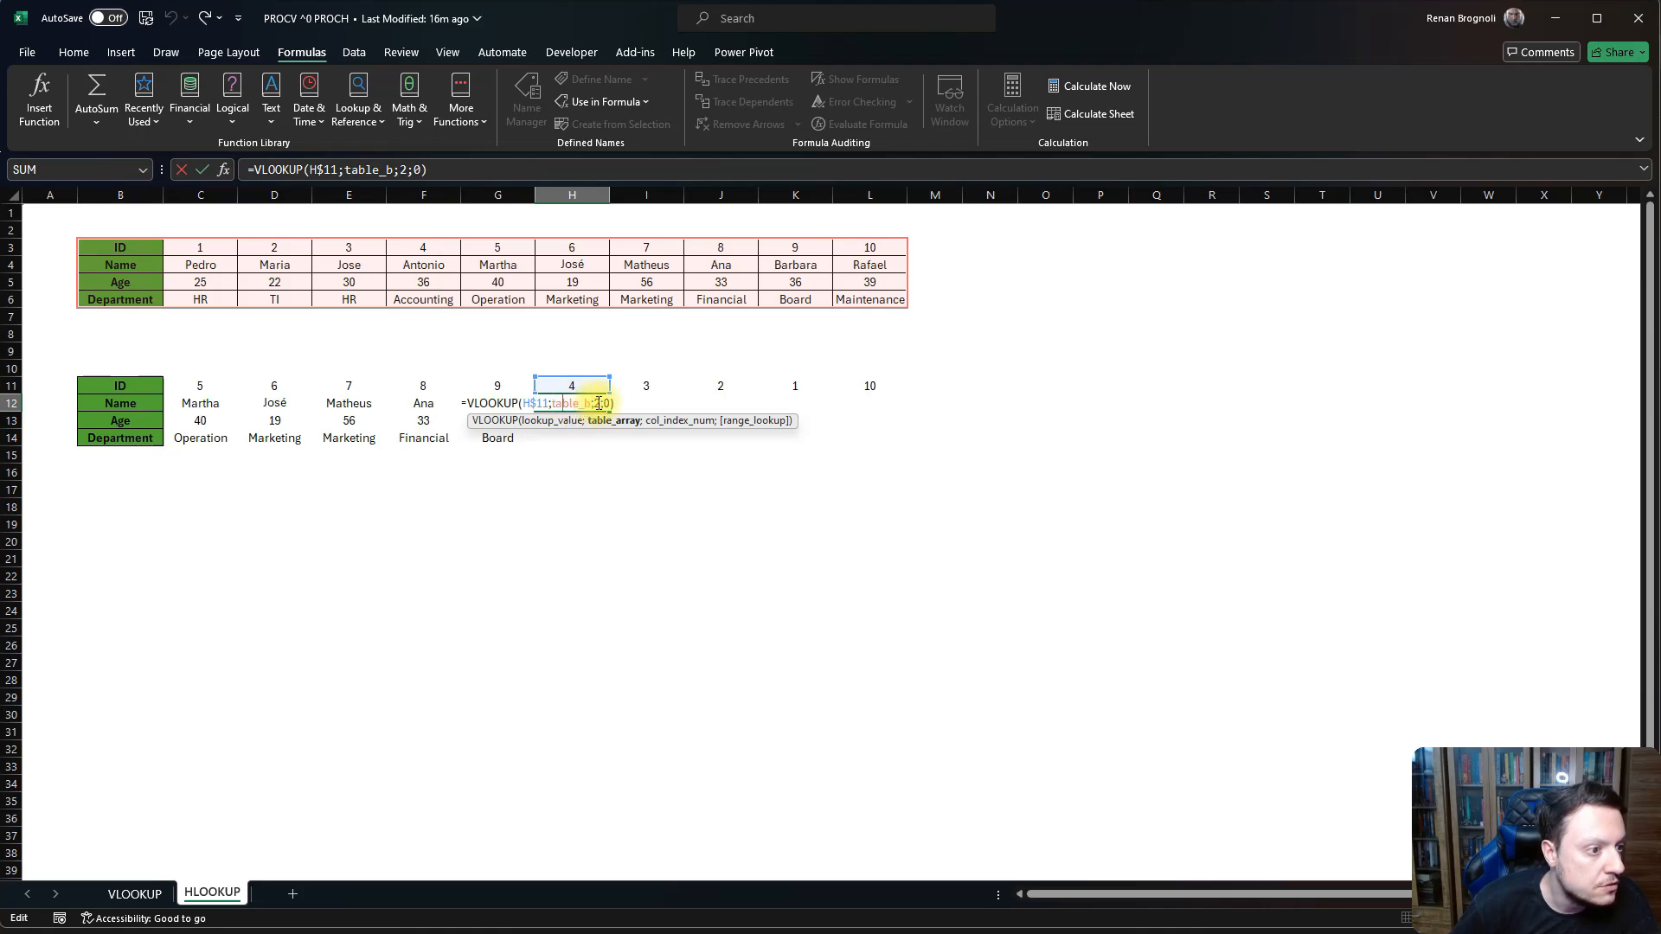
pyautogui.click(599, 403)
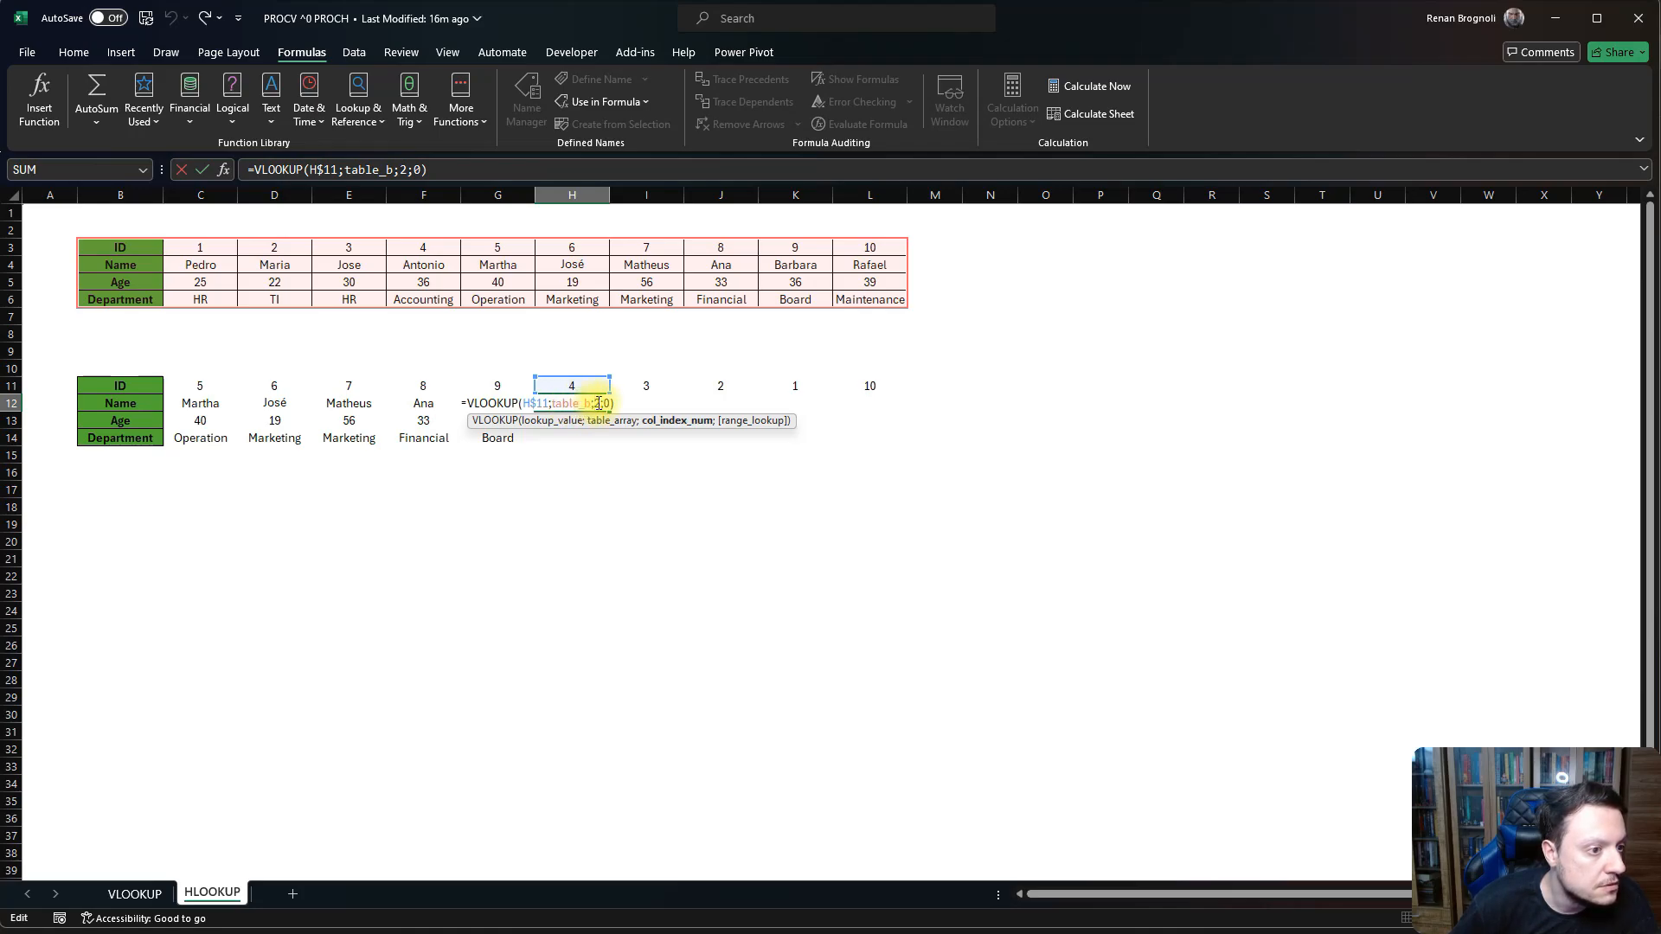
pyautogui.click(608, 404)
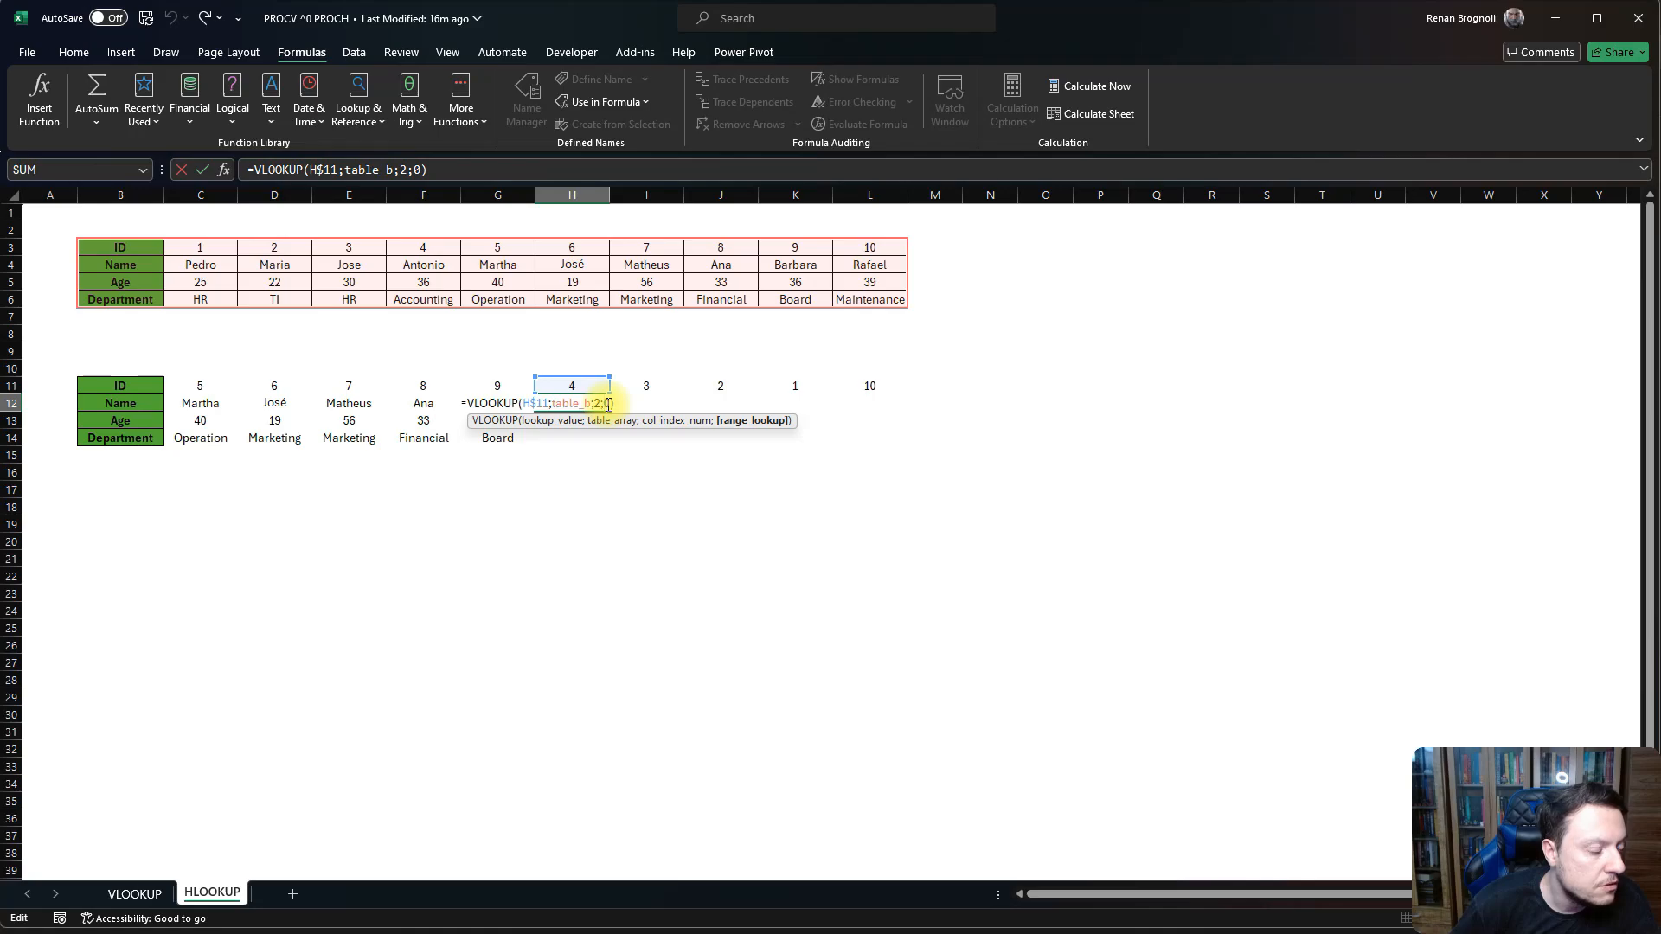
pyautogui.click(474, 403)
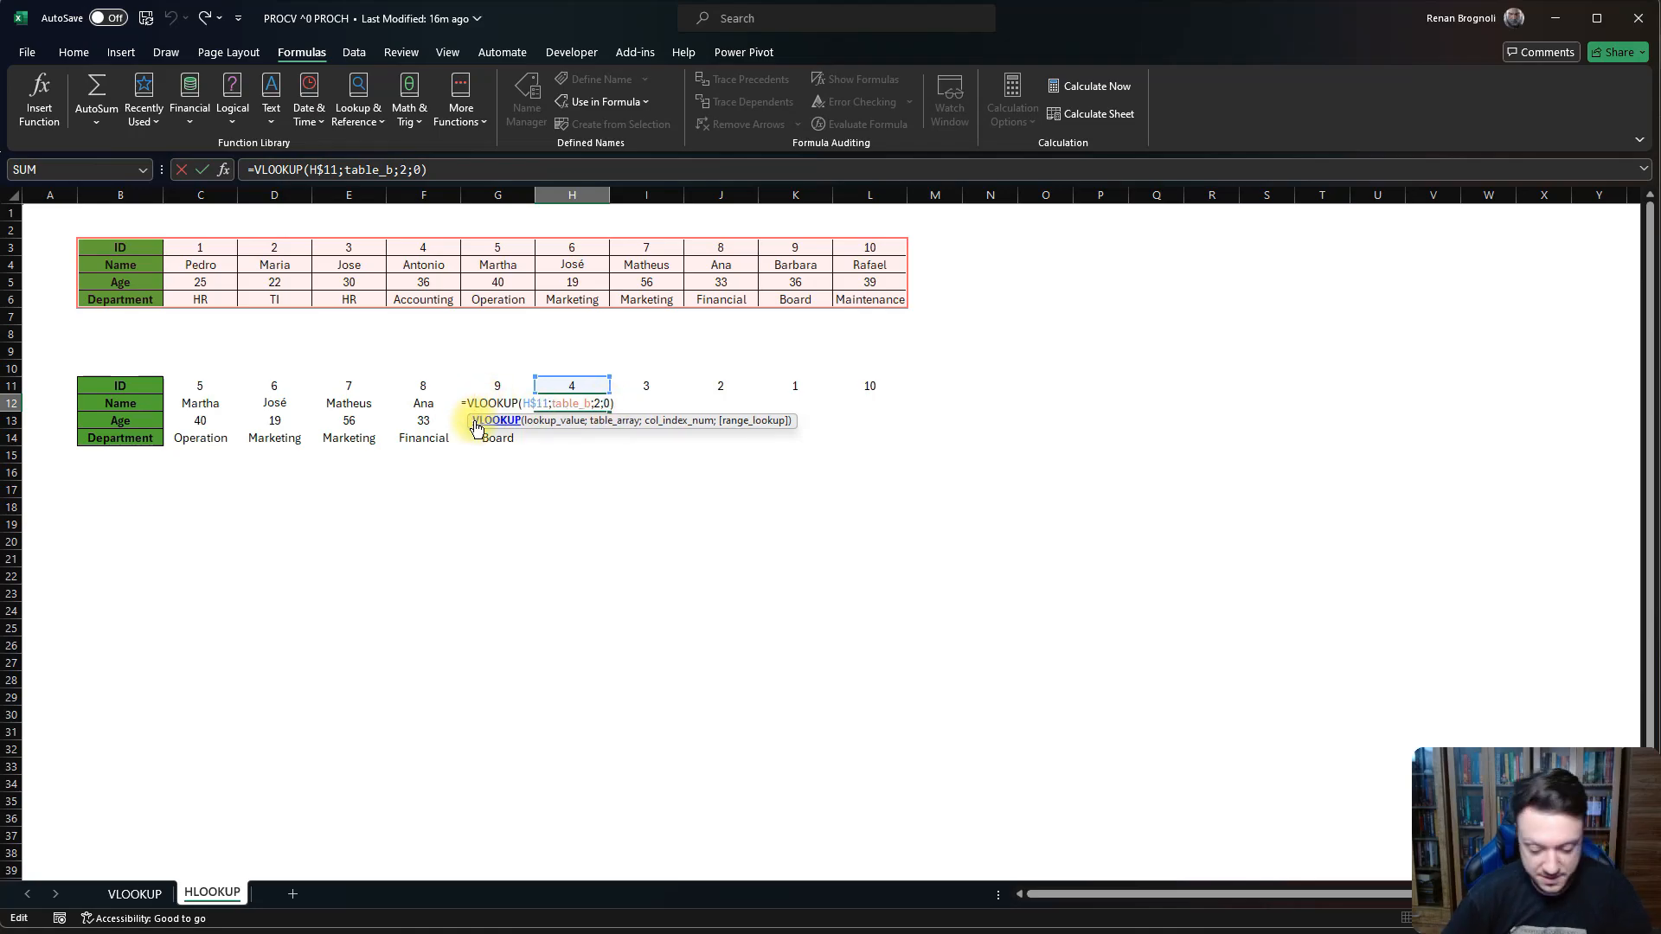
pyautogui.press('BackSpace')
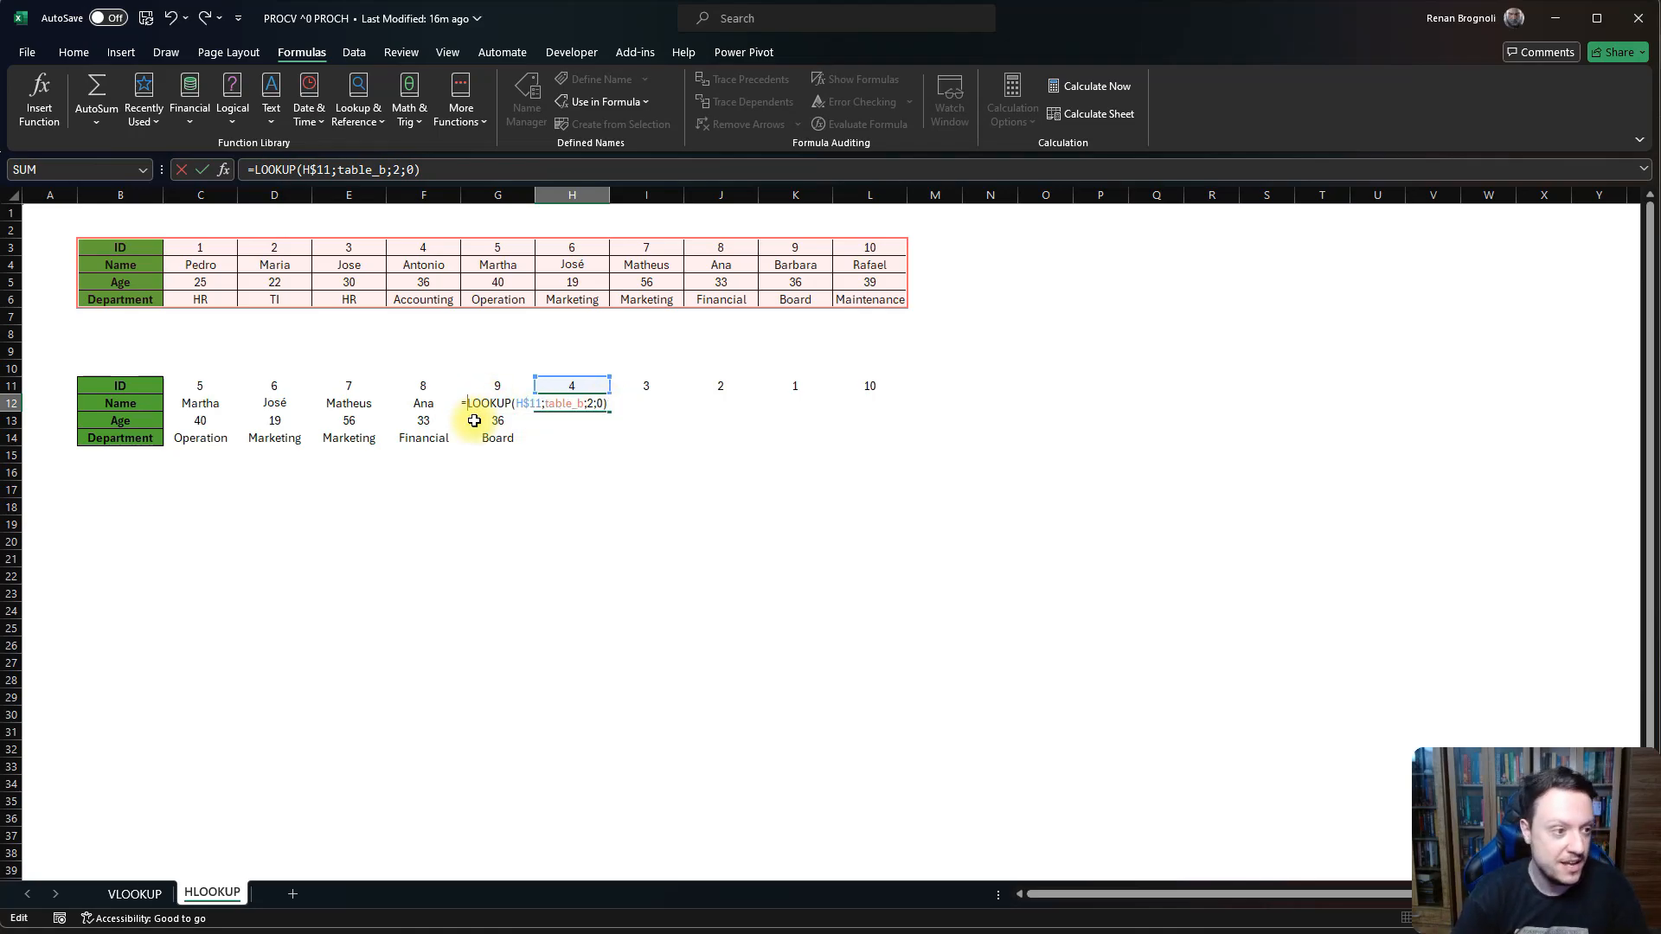
pyautogui.write('h')
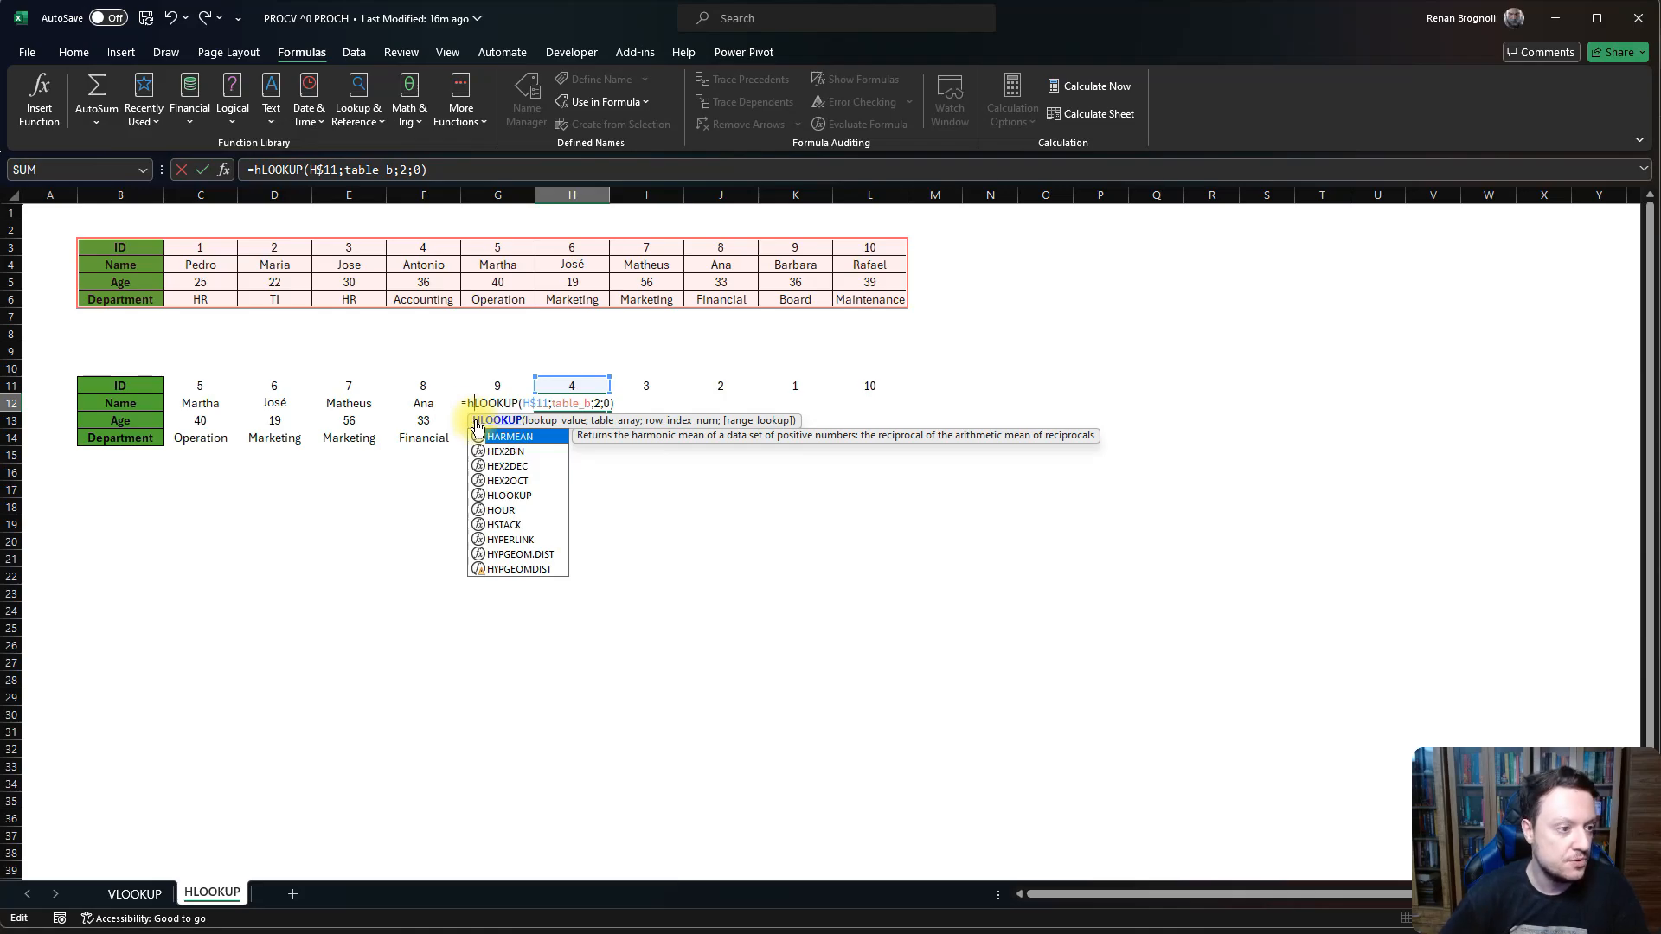
pyautogui.press('Return')
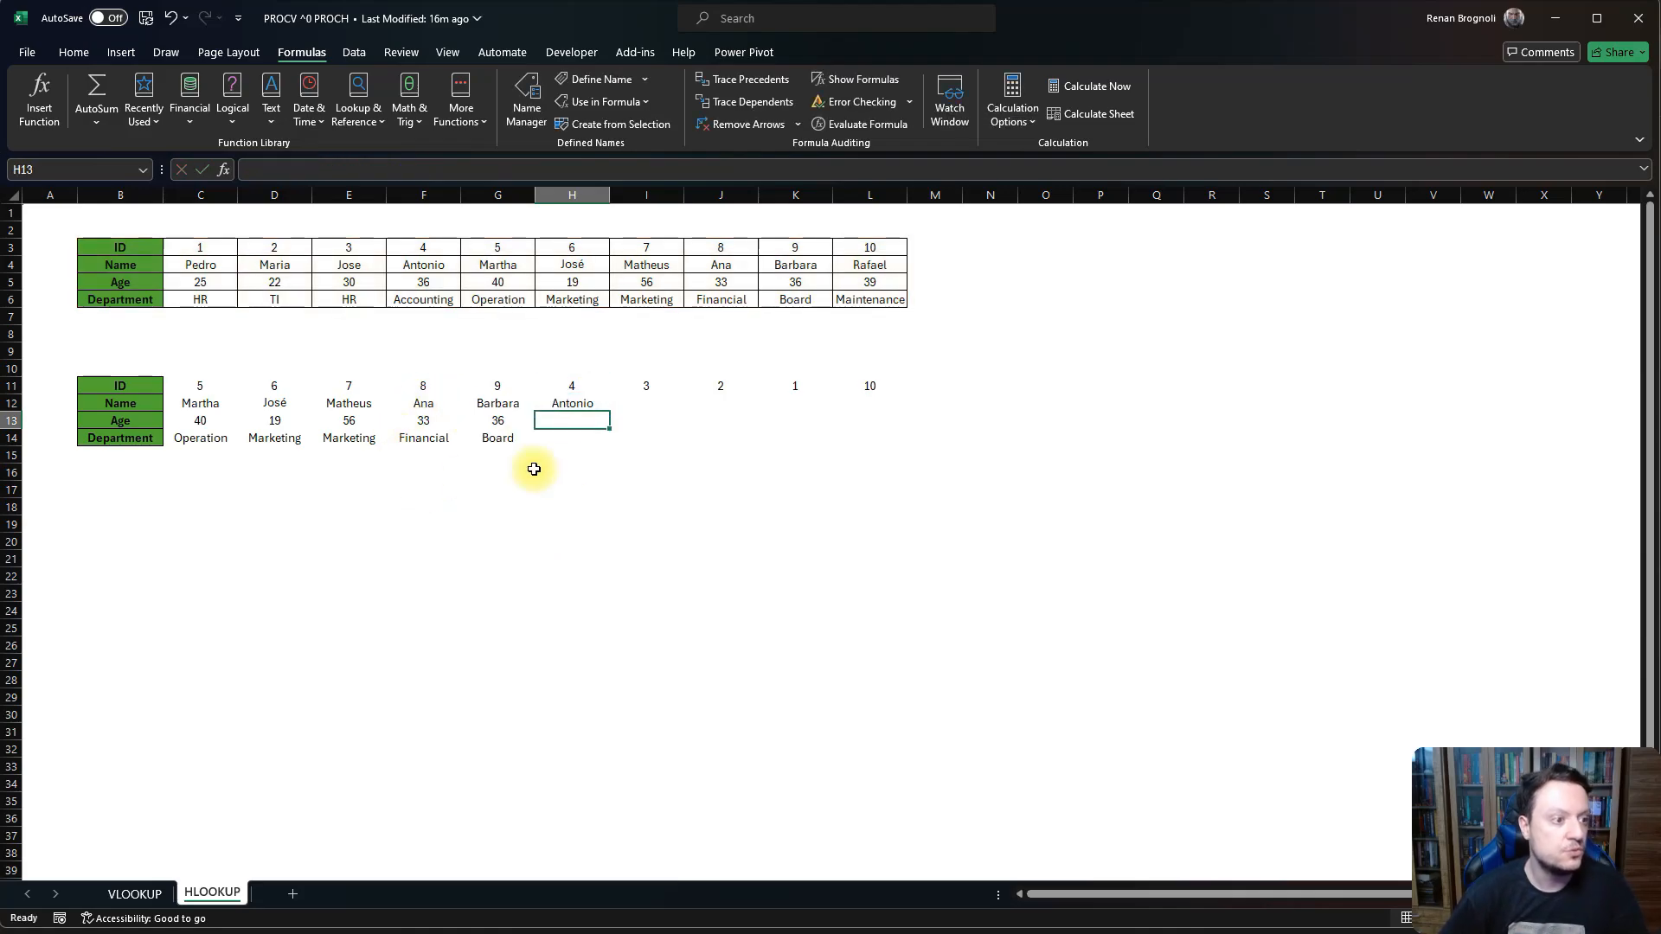
# Copy the H12 name lookup formula into the Age cell H13 and the Department cell H14.
pyautogui.click(577, 402)
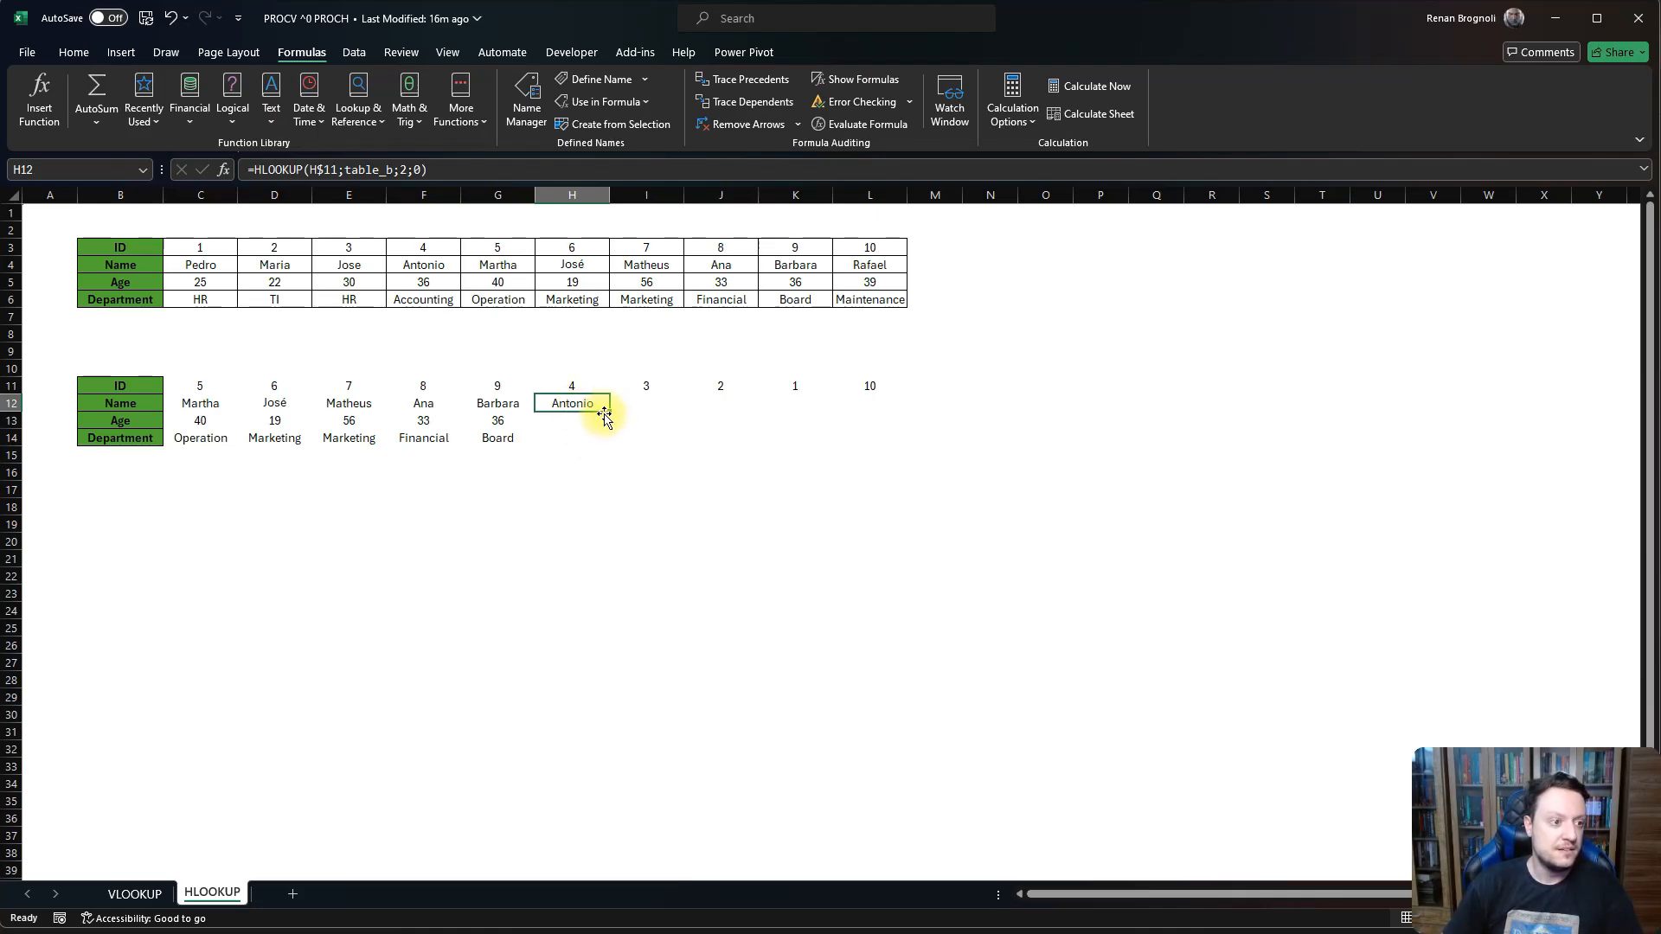
pyautogui.hotkey('ctrl', 'c')
pyautogui.click(573, 420)
pyautogui.hotkey('ctrl', 'v')
pyautogui.click(573, 435)
pyautogui.hotkey('ctrl', 'v')
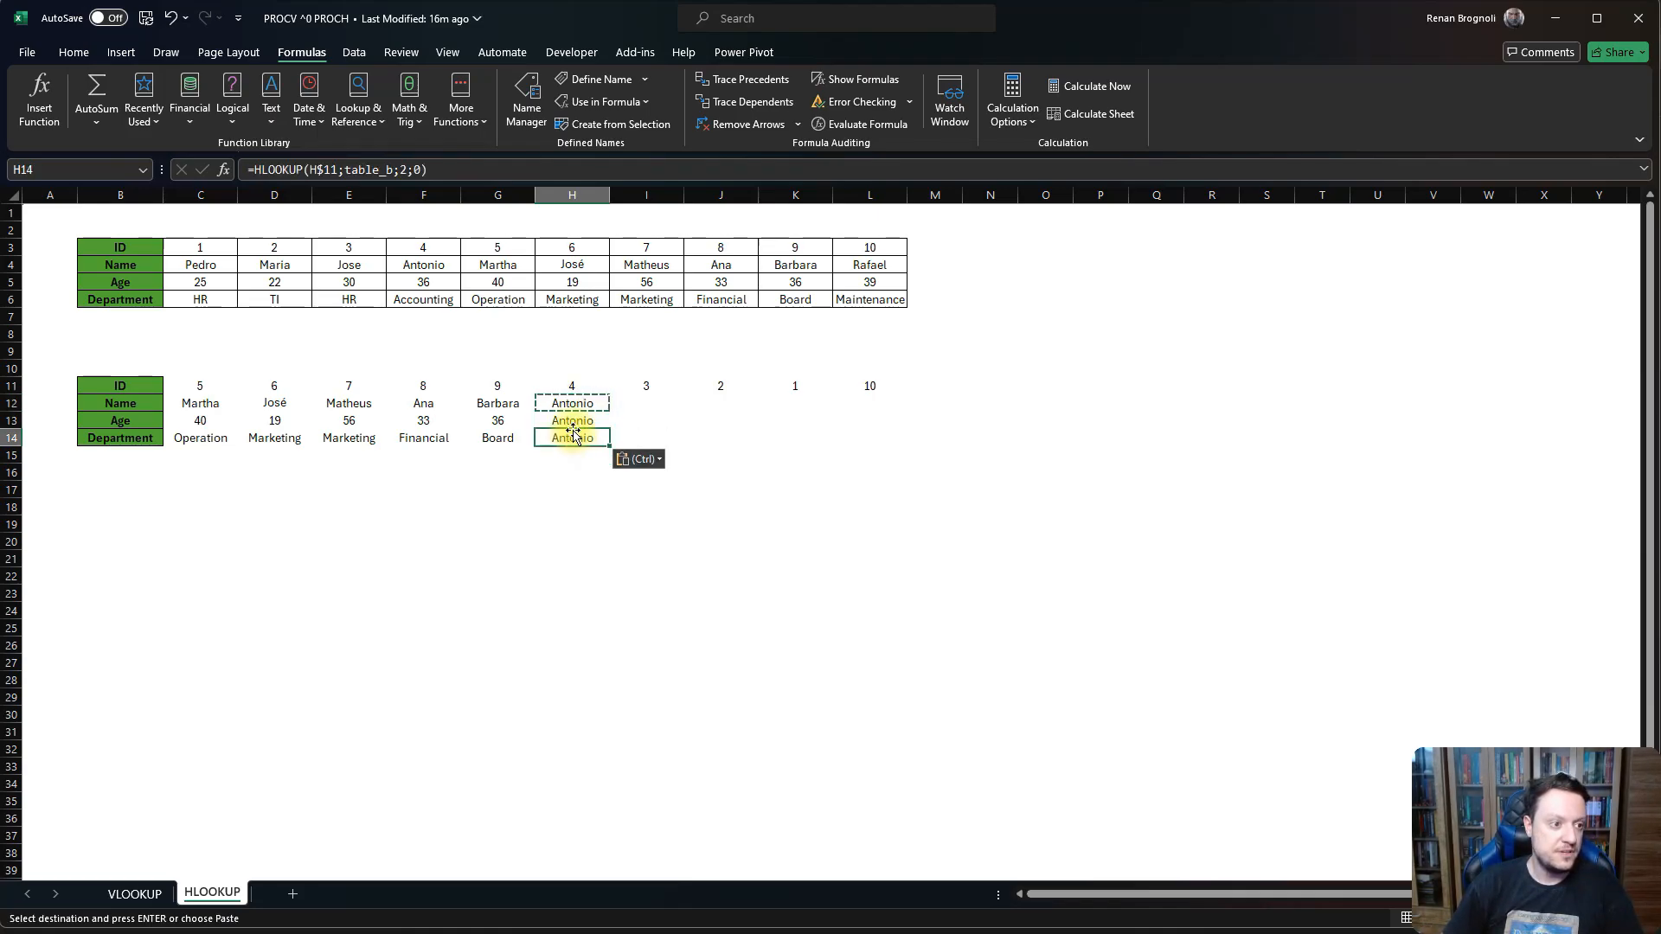
# Set the HLOOKUP row index to 3 in the Age cell H13 and to 4 in the Department cell H14.
pyautogui.doubleClick(597, 421)
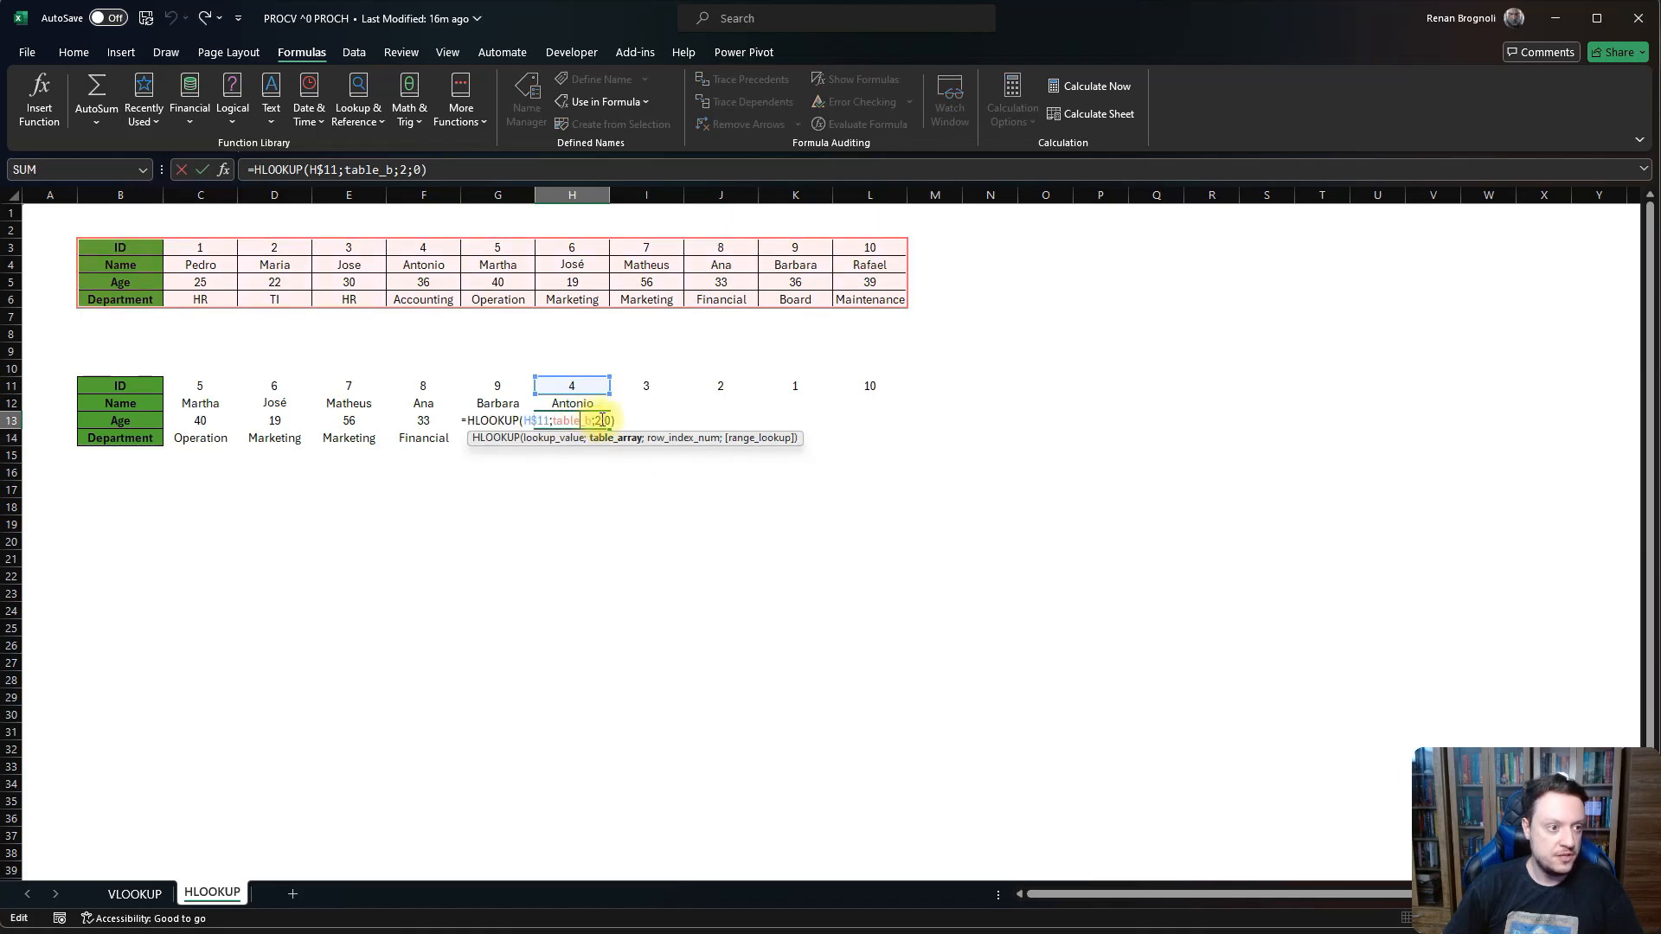
pyautogui.click(601, 421)
pyautogui.press('BackSpace')
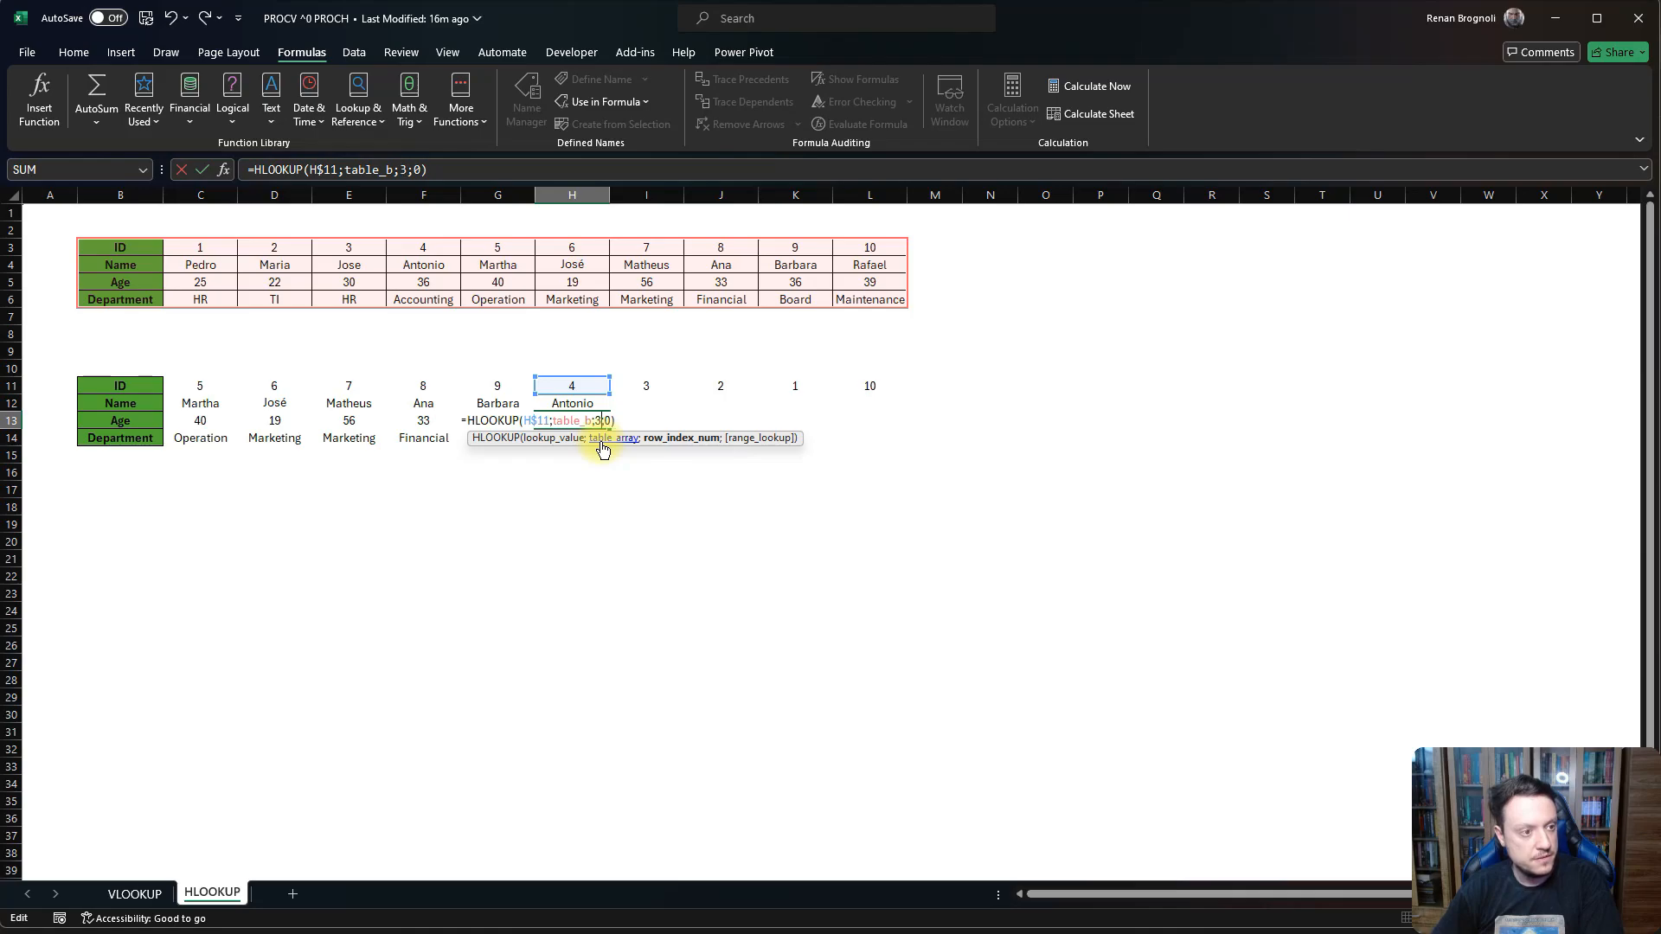
pyautogui.press('Return')
pyautogui.doubleClick(602, 440)
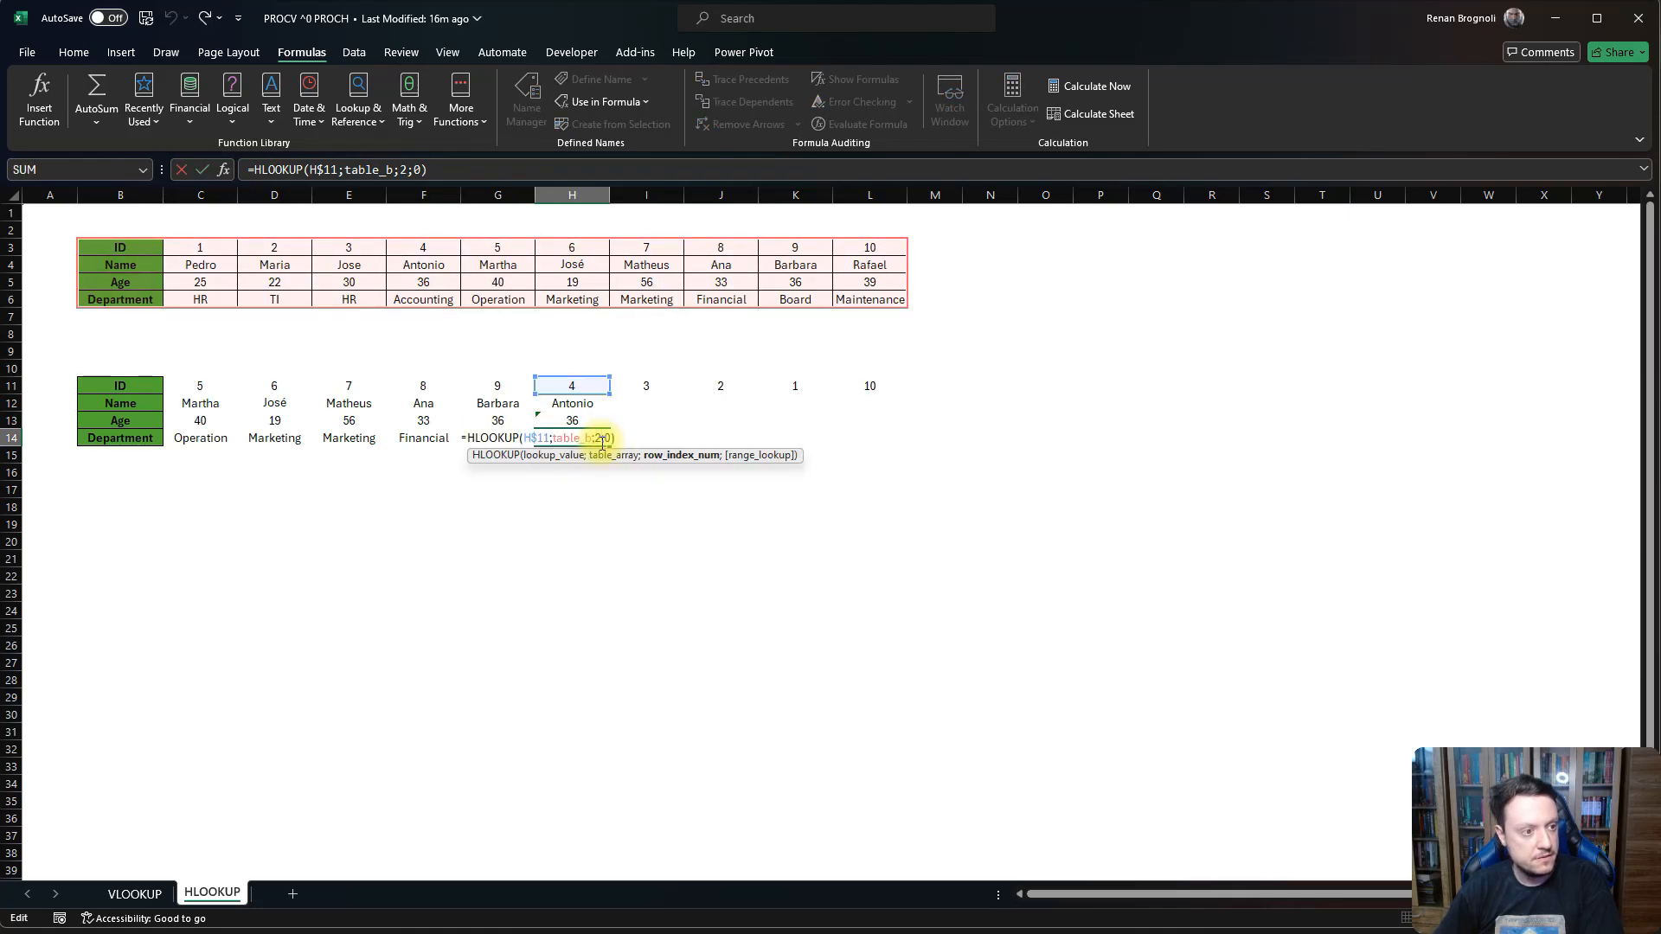
pyautogui.press('BackSpace')
pyautogui.press('Return')
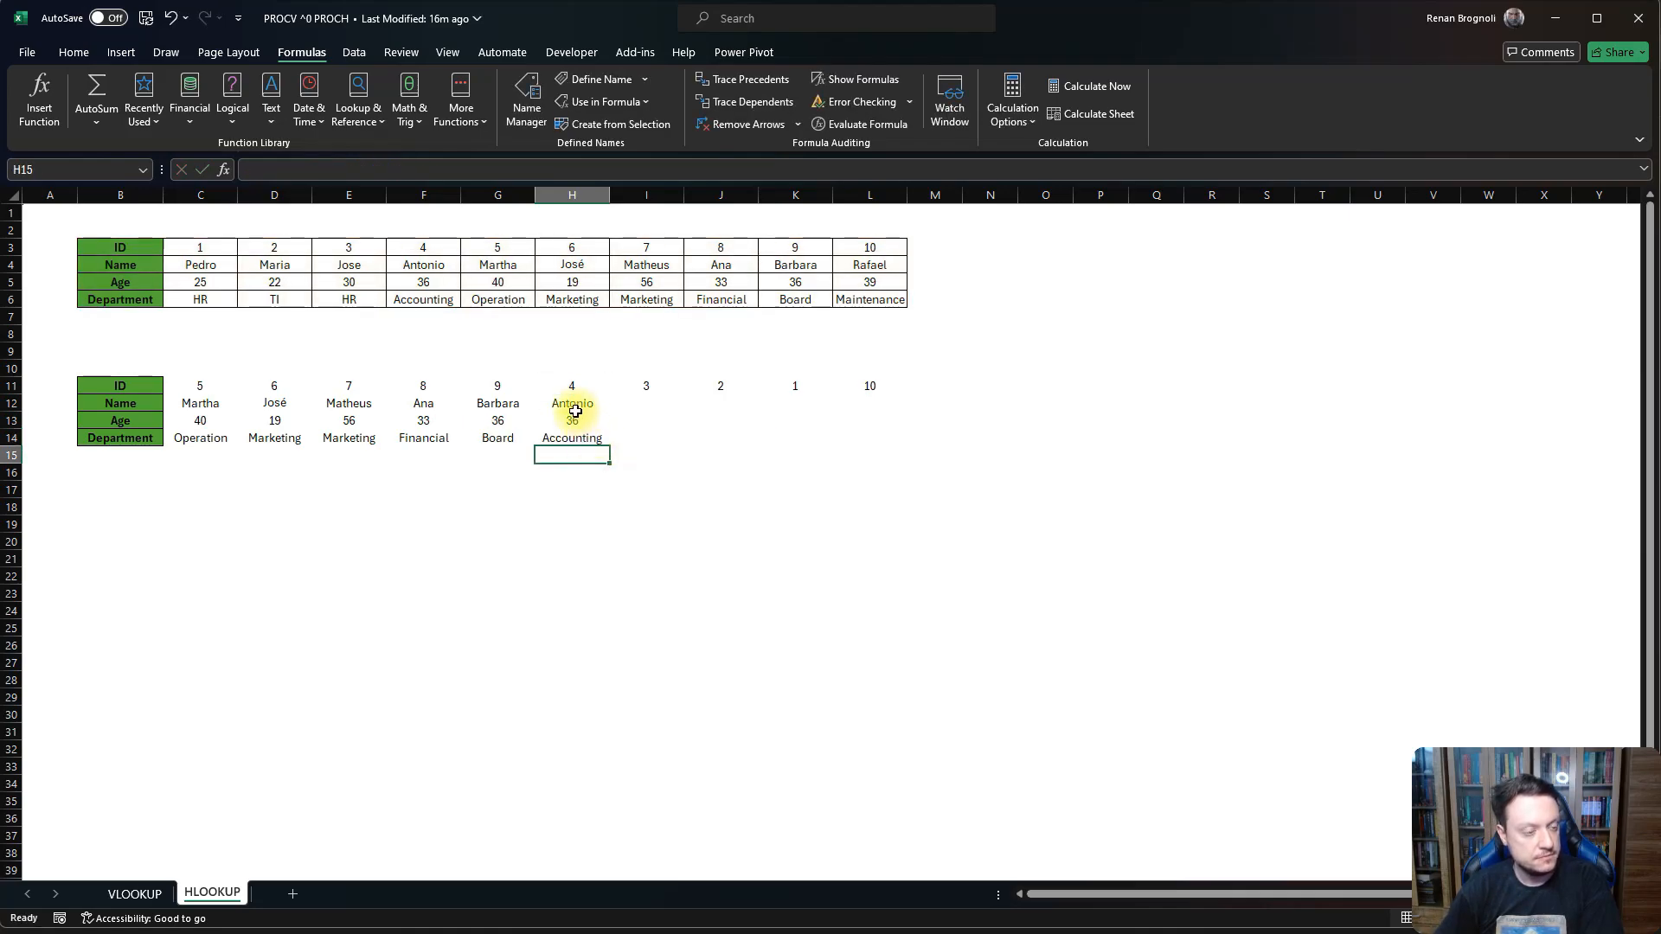
# Fill the H12:H14 lookup formulas across through column L.
pyautogui.moveTo(574, 405); pyautogui.dragTo(878, 454)
pyautogui.click(831, 503)
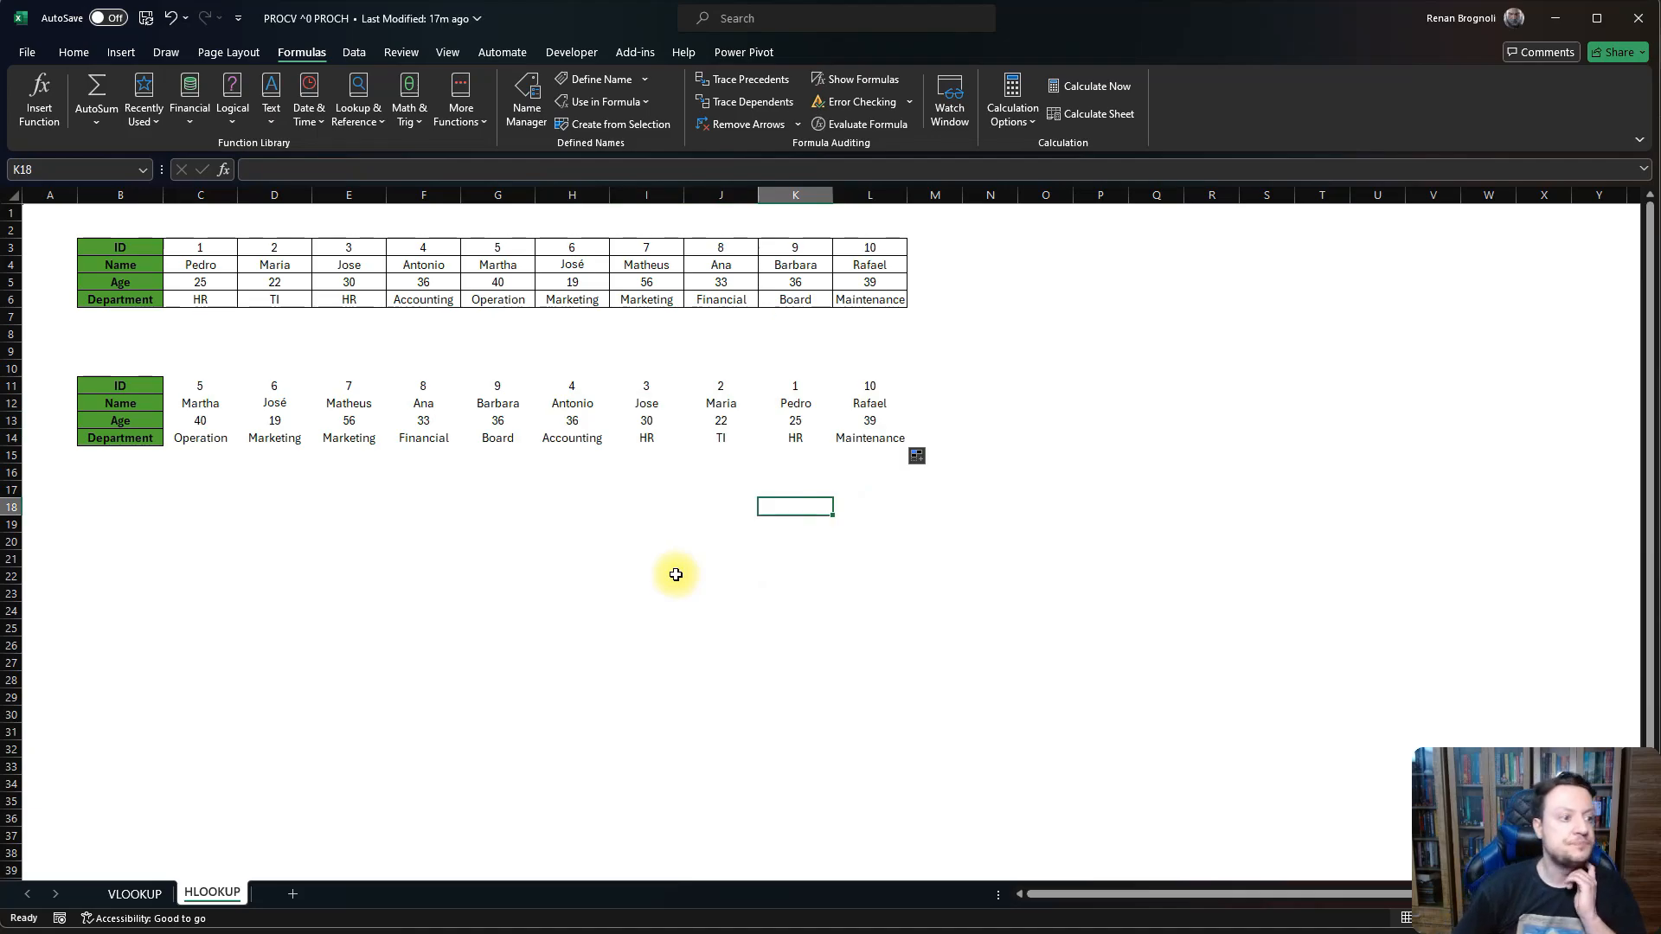